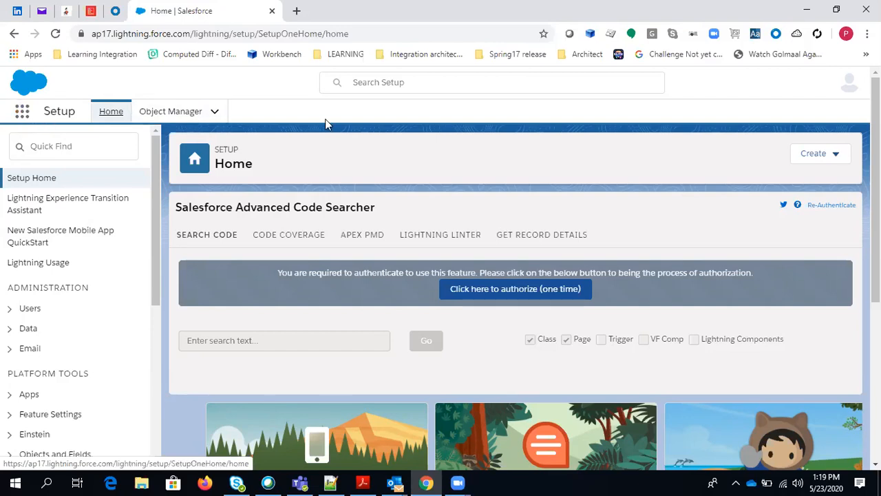
pyautogui.click(24, 119)
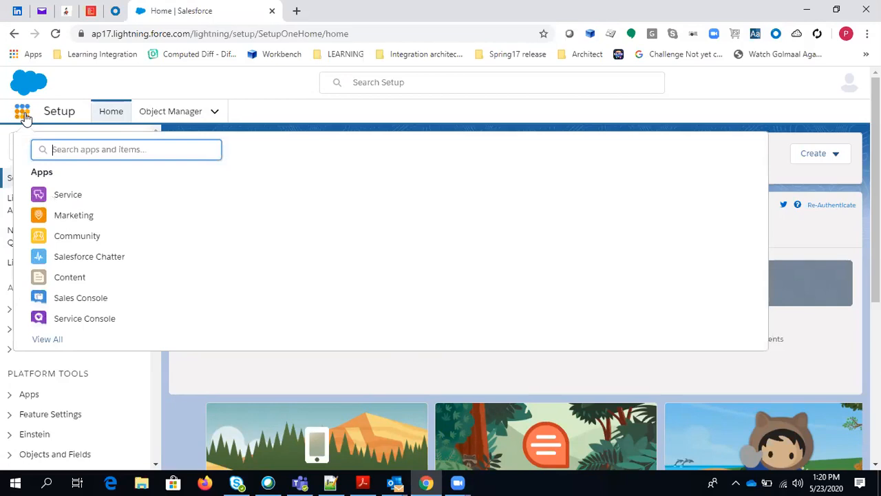
pyautogui.click(47, 341)
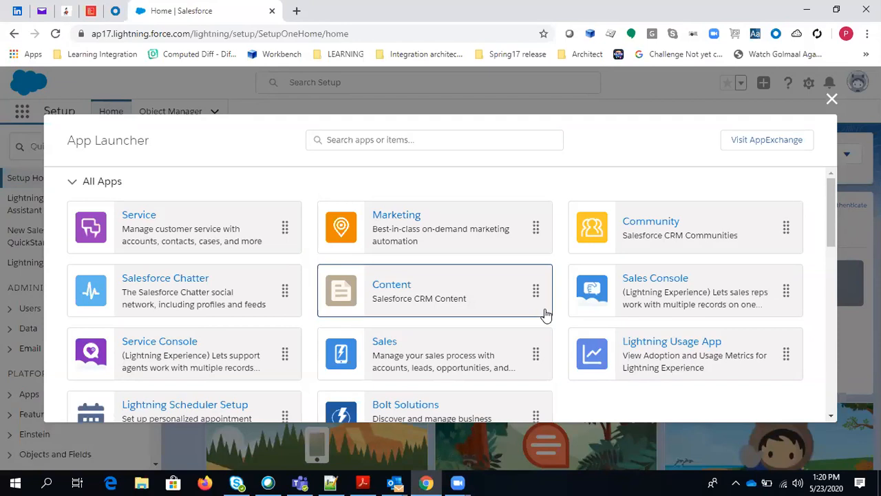
pyautogui.scroll(-3, 545, 310)
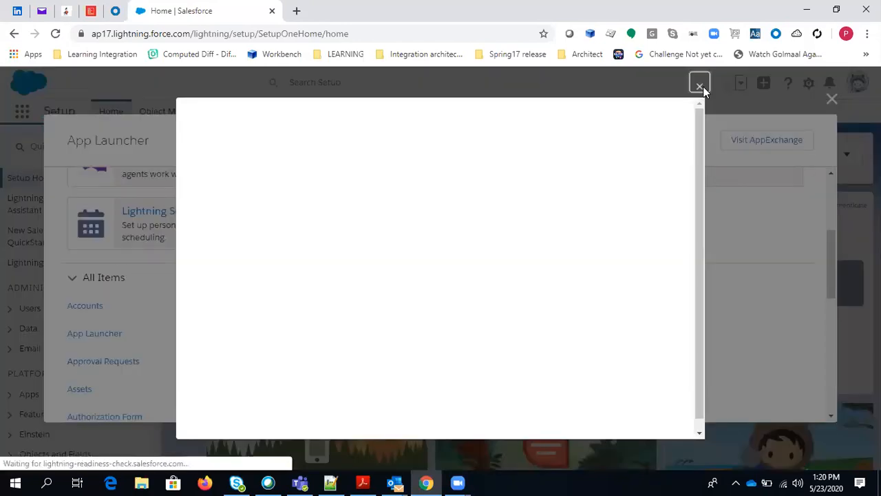
pyautogui.click(701, 86)
pyautogui.scroll(5, 236, 289)
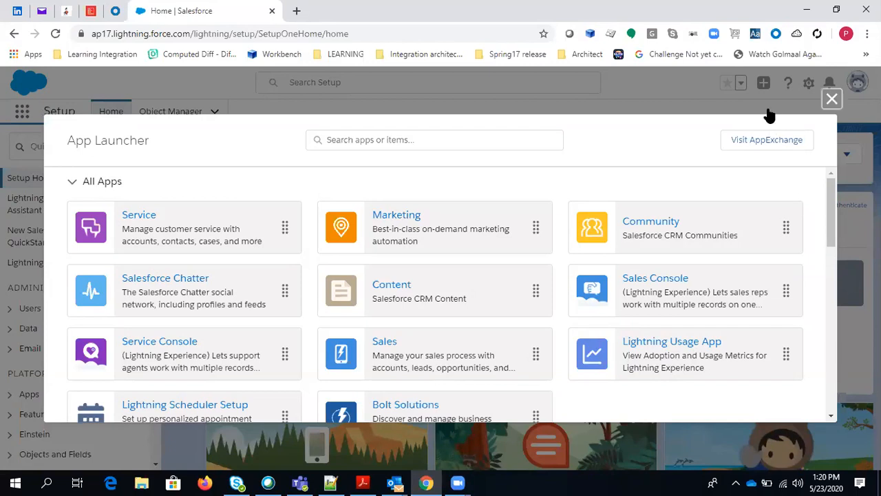
pyautogui.click(26, 115)
# Open the Sales app from the full list of available apps.
pyautogui.click(26, 115)
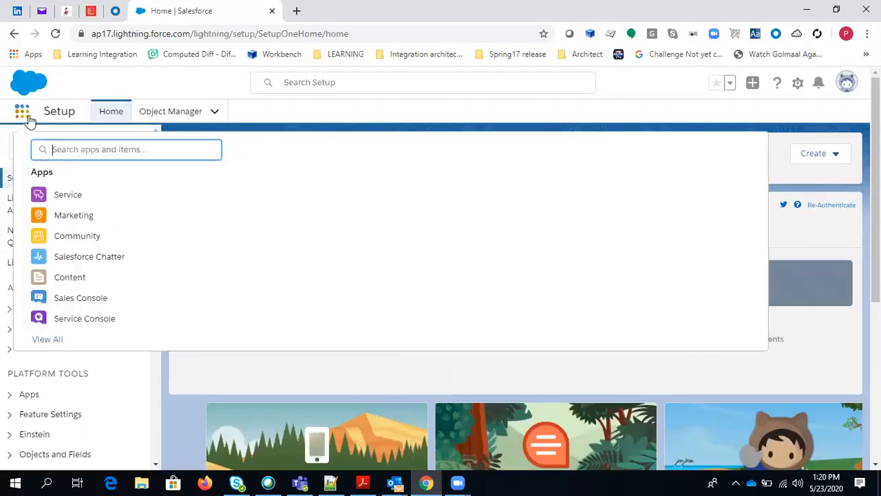
pyautogui.click(58, 340)
pyautogui.scroll(-3, 376, 227)
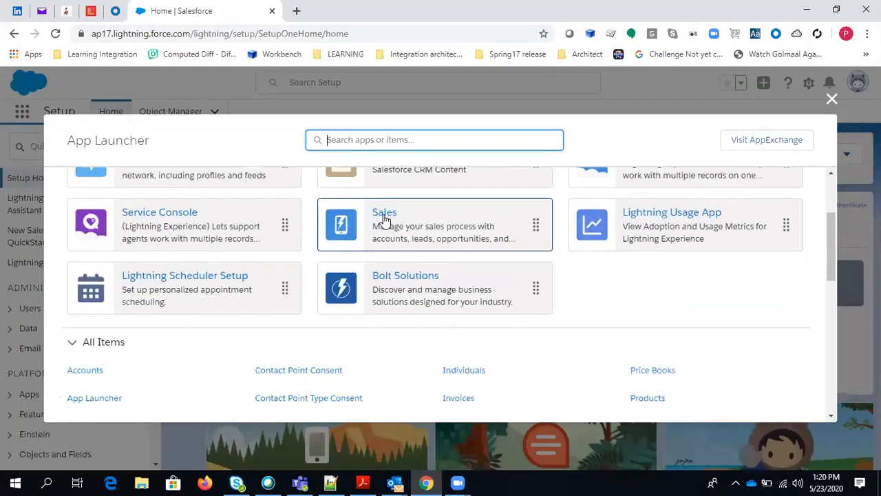
pyautogui.click(387, 226)
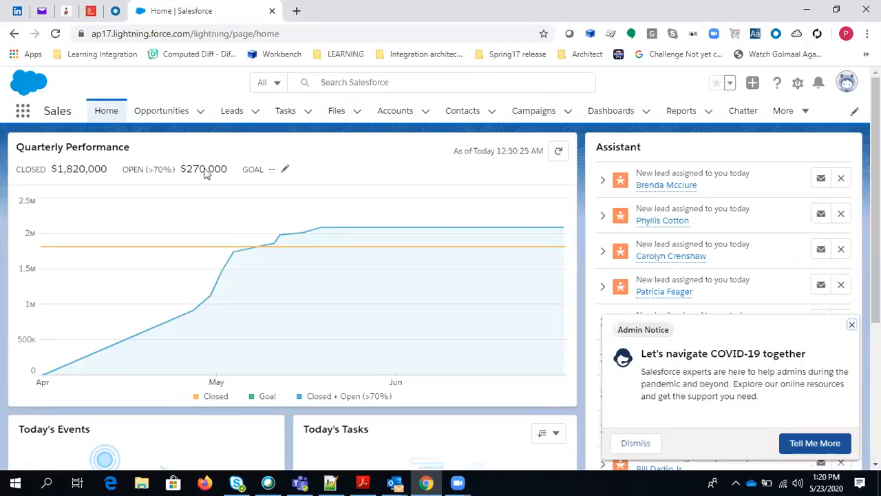
# Go to the Opportunities list and look through its available list views, keeping Recently Viewed.
pyautogui.click(200, 111)
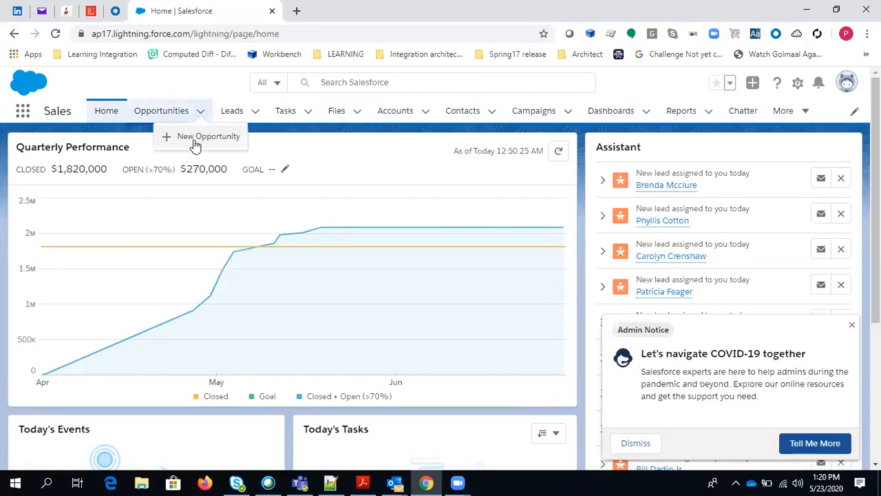
pyautogui.click(159, 114)
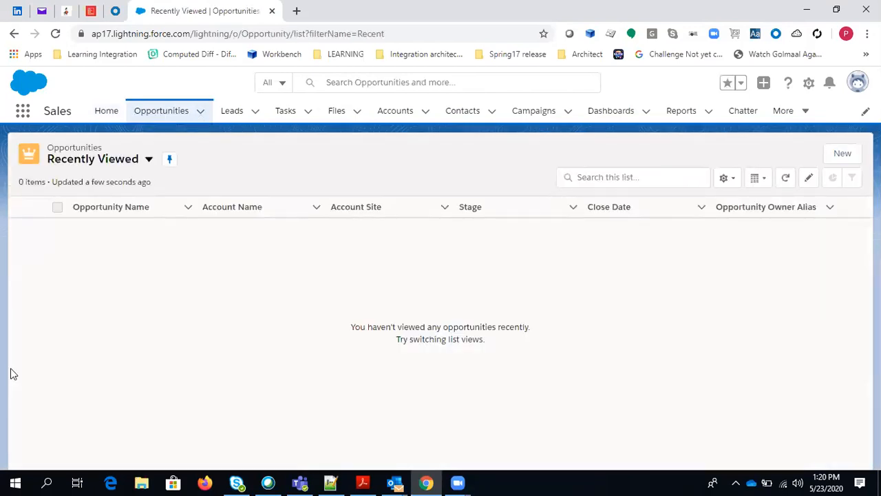
pyautogui.click(147, 162)
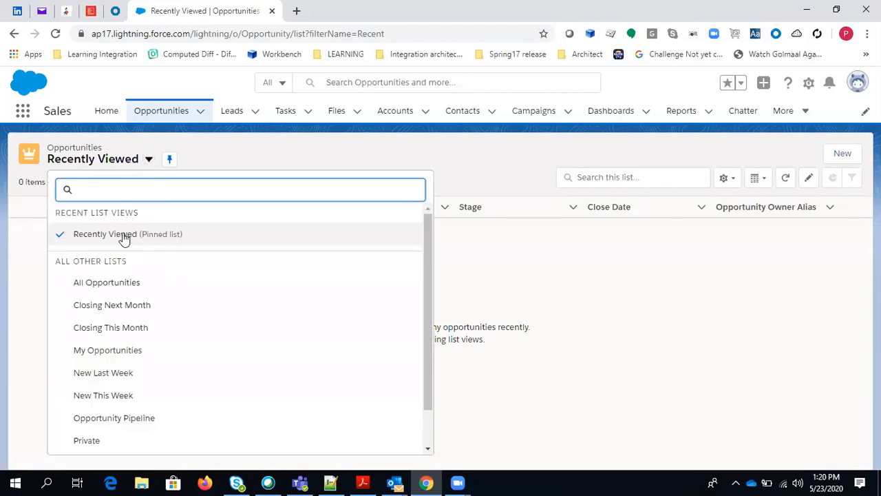
pyautogui.scroll(-1, 142, 346)
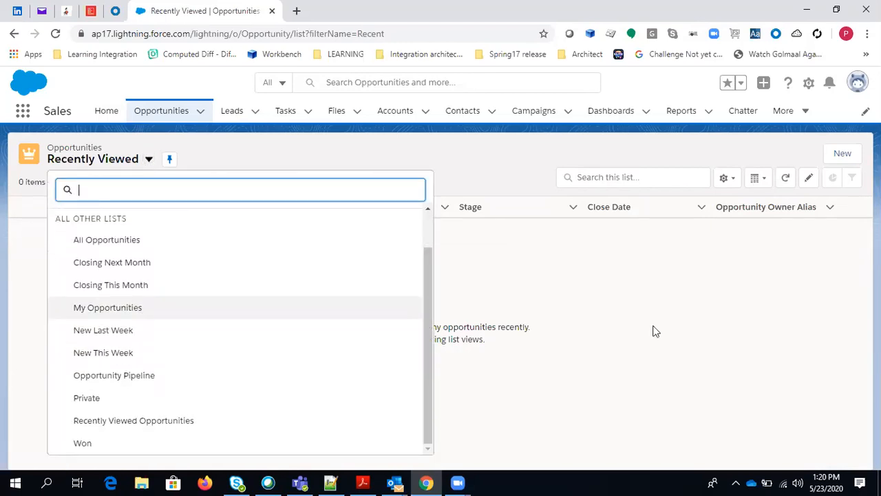
pyautogui.click(71, 90)
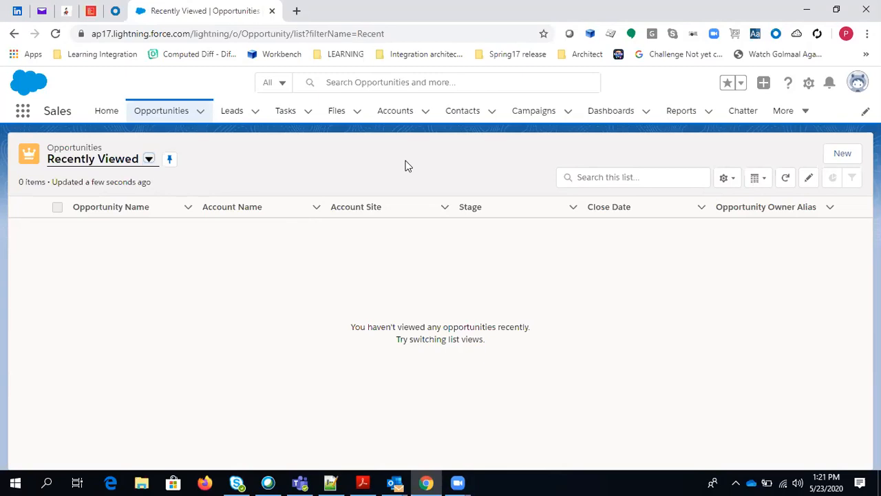
# Return to the Sales home page and examine its components, from quarterly performance and assistant to events, tasks, recent records and key deals.
pyautogui.click(106, 111)
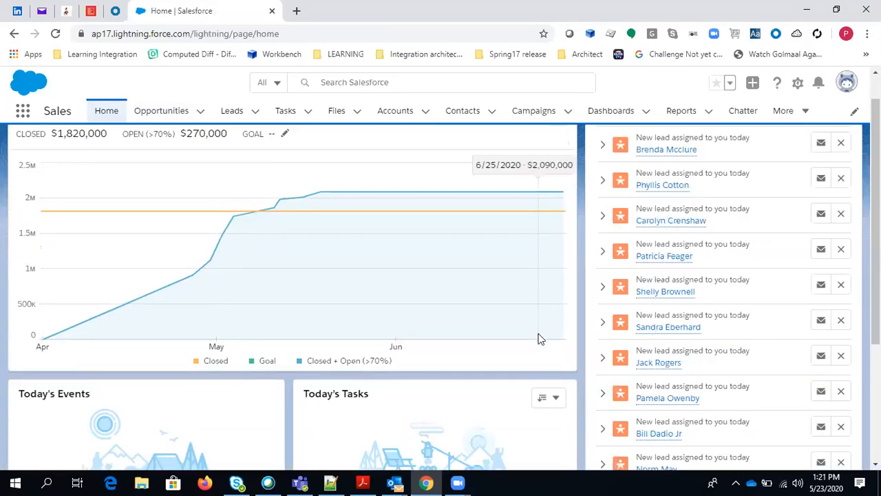
pyautogui.scroll(-1, 537, 335)
pyautogui.scroll(1, 5, 146)
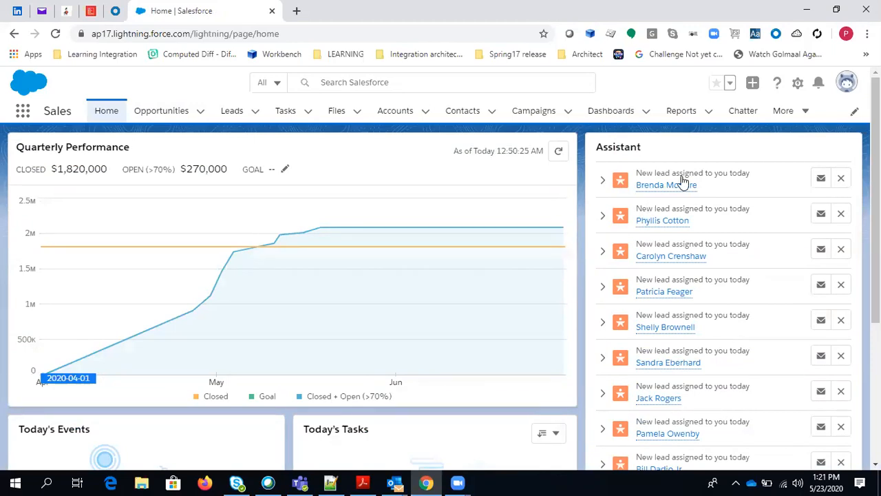
pyautogui.scroll(-3, 66, 260)
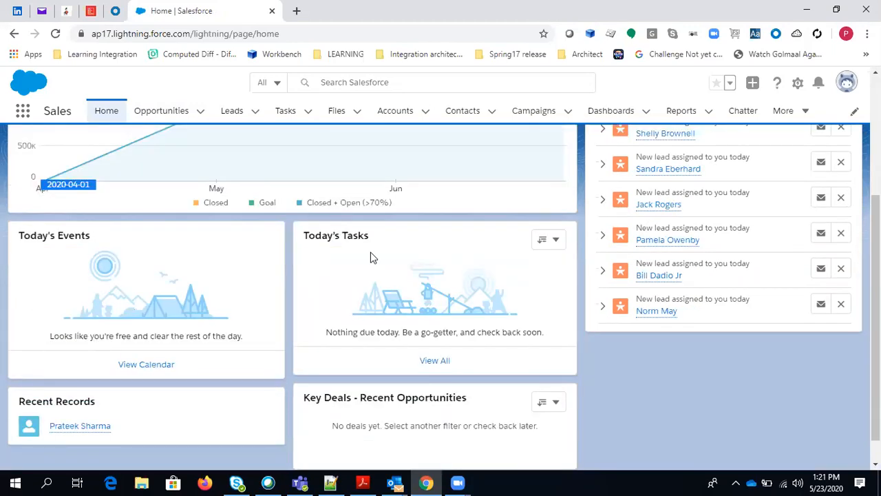
pyautogui.scroll(-1, 358, 365)
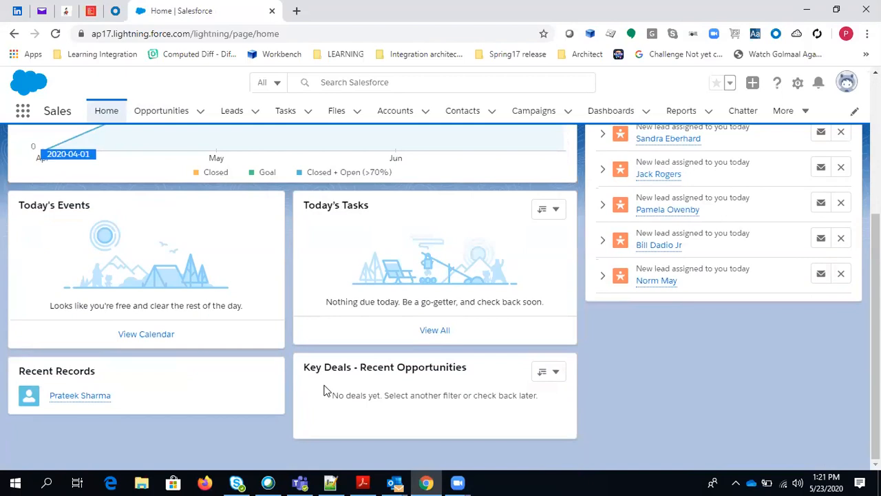
pyautogui.scroll(4, 283, 406)
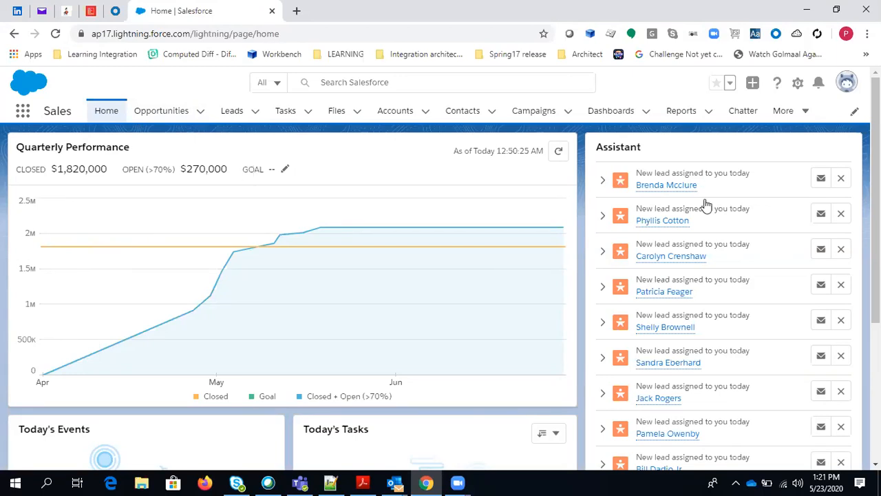
# Open Setup for the current app and look over its home page.
pyautogui.click(797, 89)
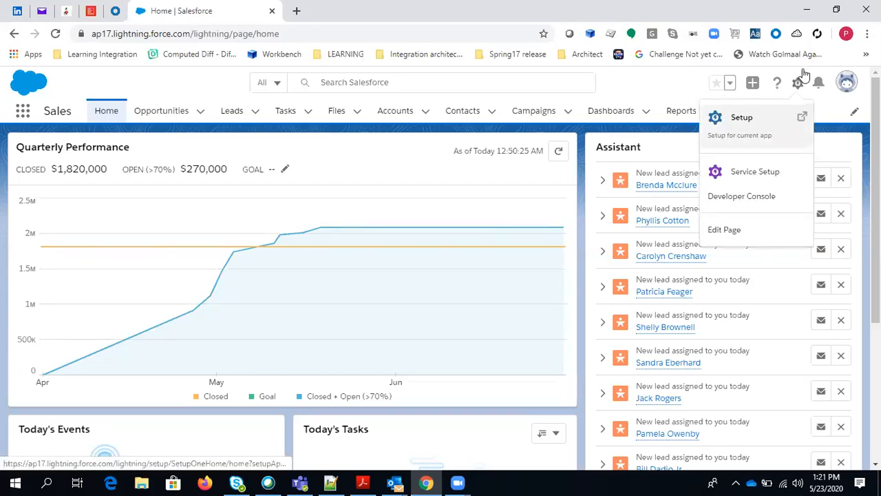
pyautogui.click(739, 121)
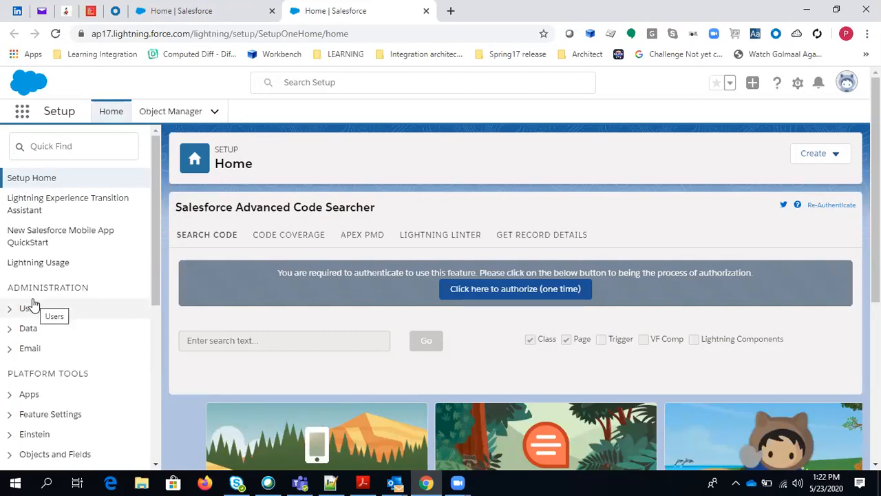
pyautogui.scroll(-2, 399, 289)
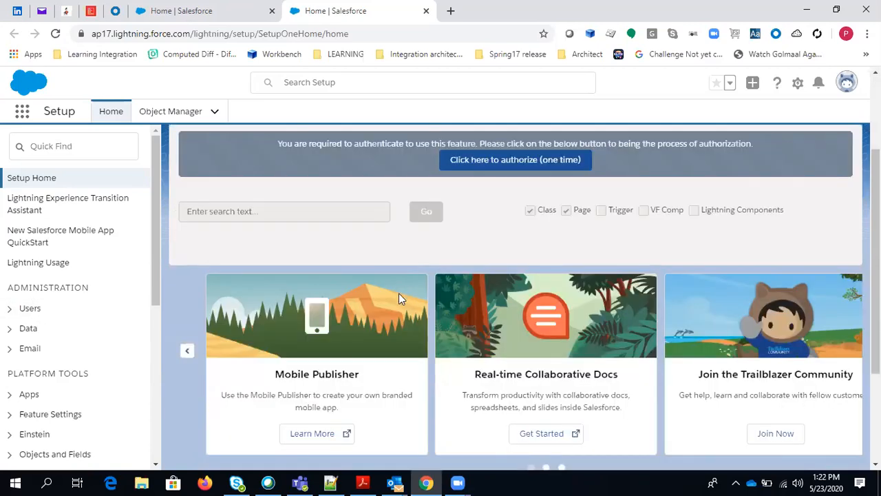
pyautogui.scroll(-2, 399, 293)
pyautogui.scroll(3, 396, 297)
pyautogui.scroll(2, 7, 305)
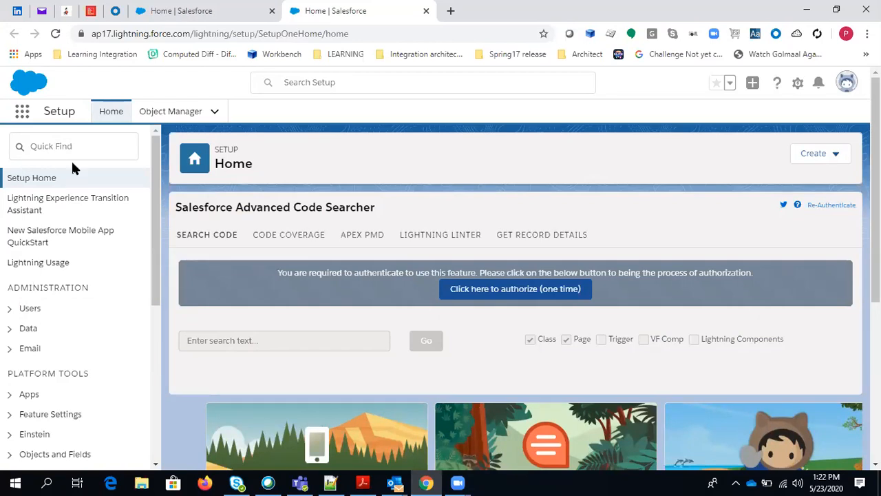
# Find Lightning App Builder in Setup using the search term "app buil" and open it.
pyautogui.click(87, 150)
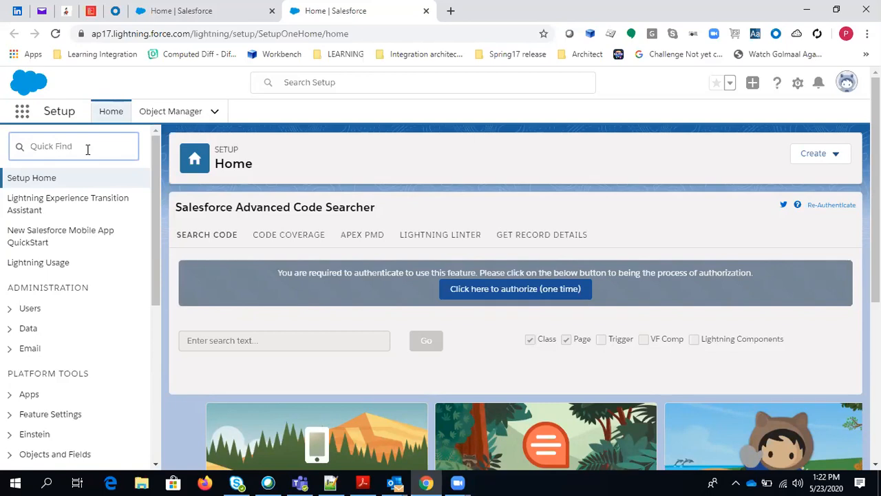
pyautogui.write('app builder')
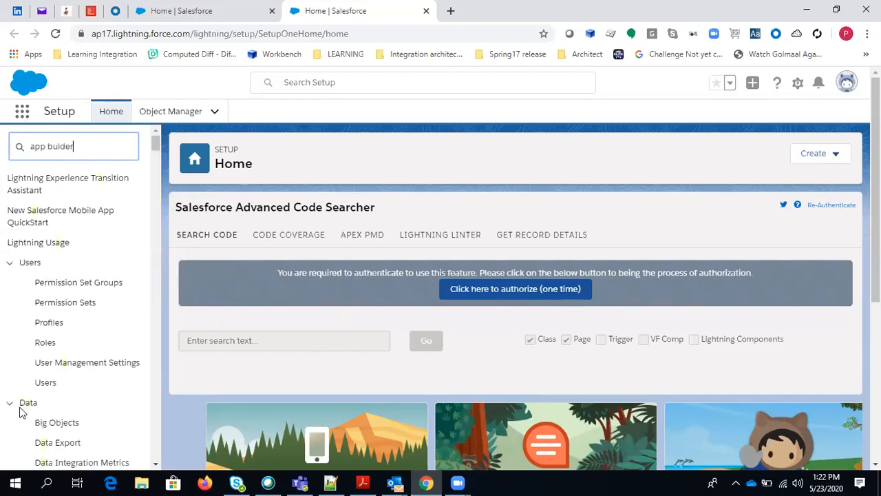
pyautogui.scroll(-1, 27, 389)
pyautogui.press('BackSpace')
pyautogui.press('BackSpace')
pyautogui.press('BackSpace')
pyautogui.press('BackSpace')
pyautogui.press('BackSpace')
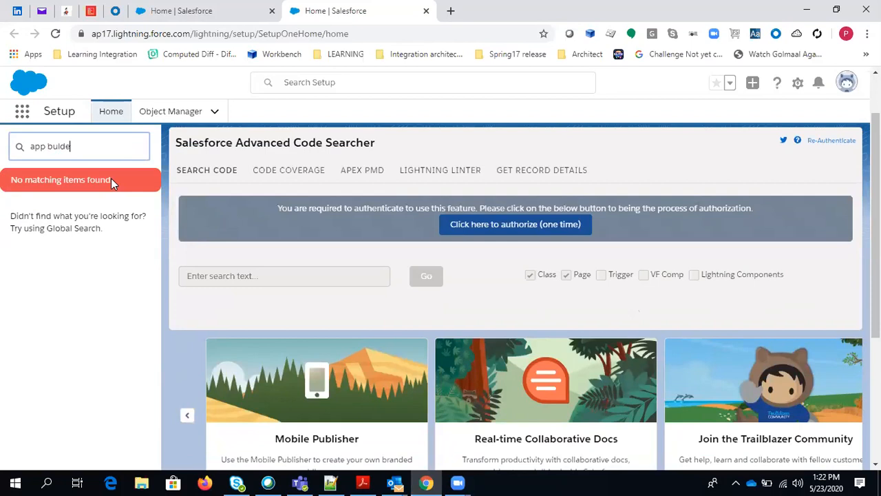
pyautogui.write('il')
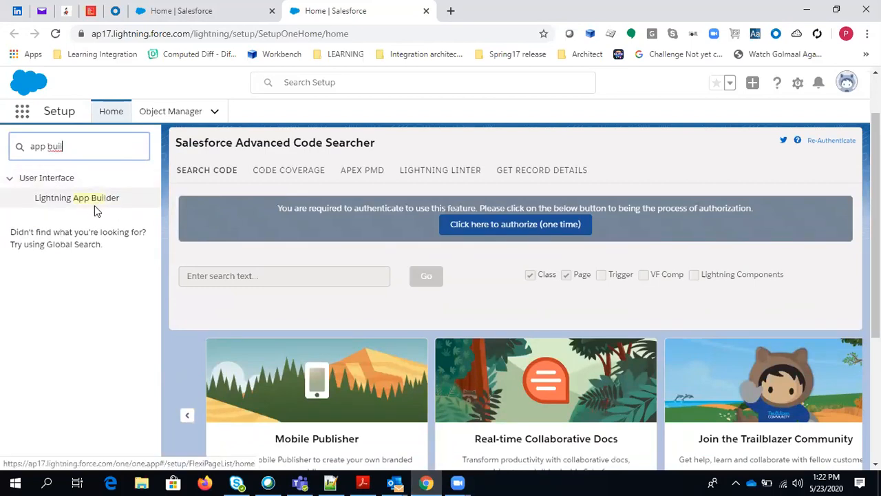
pyautogui.click(100, 201)
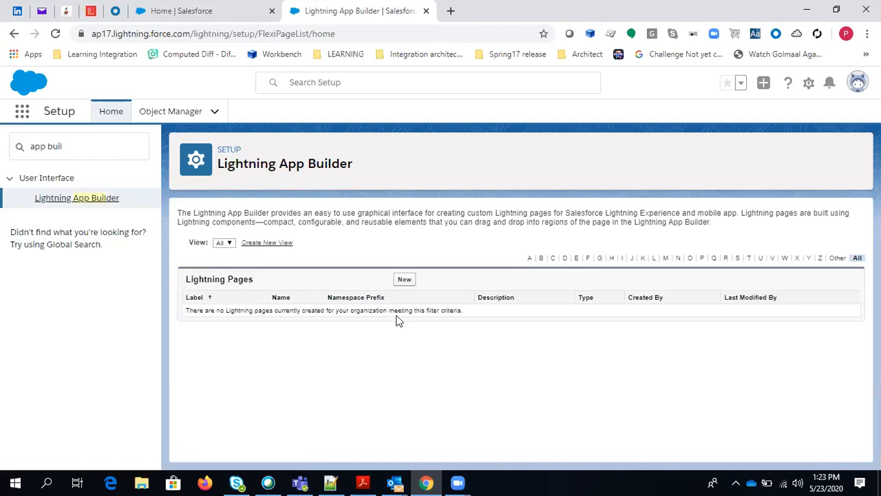
# Create a new Lightning page of type Home Page, labelled "my custom home page", with the Standard Home Page template.
pyautogui.click(405, 280)
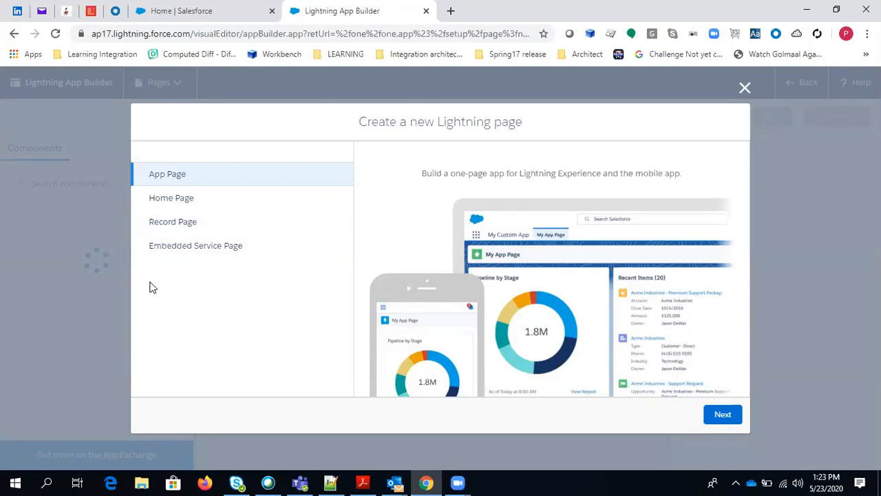
pyautogui.click(191, 204)
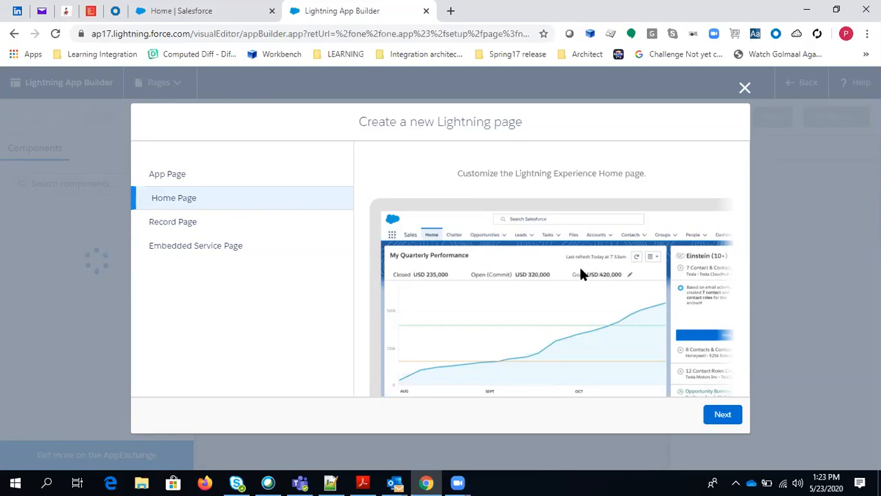
pyautogui.click(713, 420)
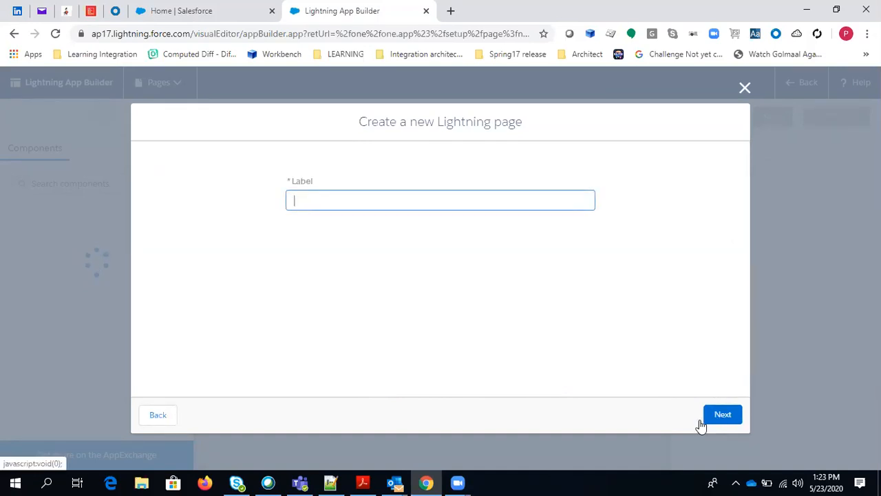
pyautogui.write('my custom home page')
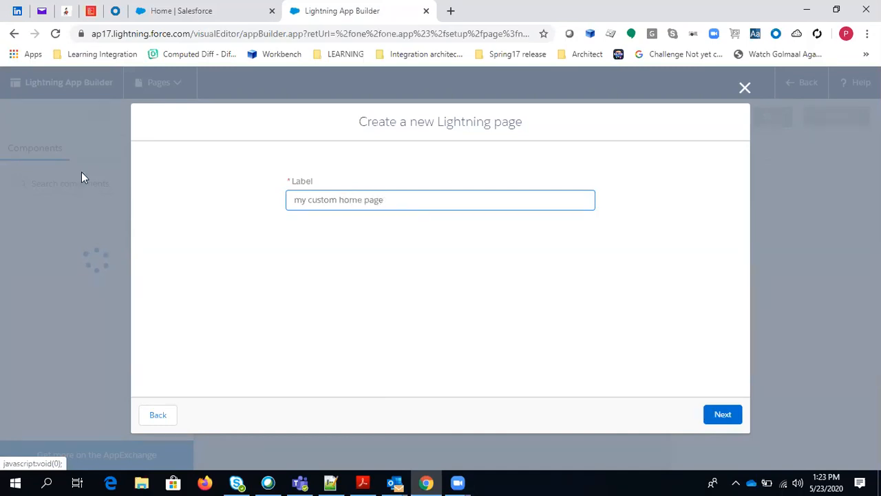
pyautogui.press('Return')
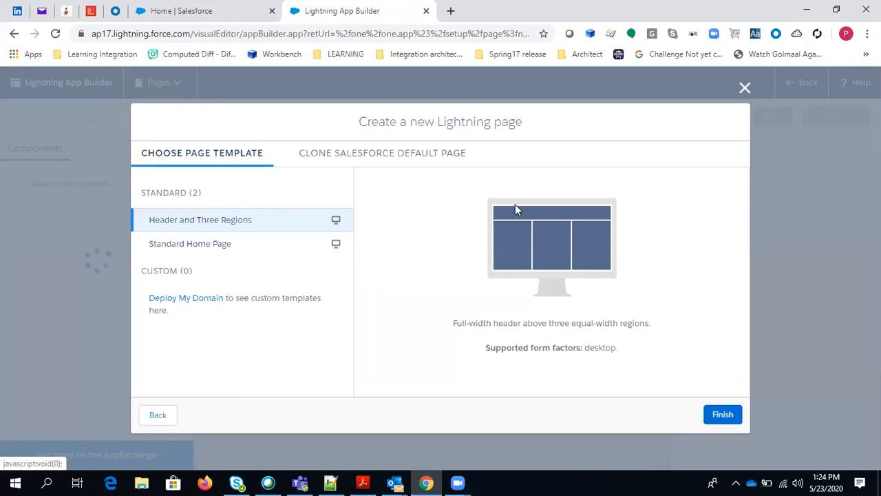
pyautogui.click(193, 248)
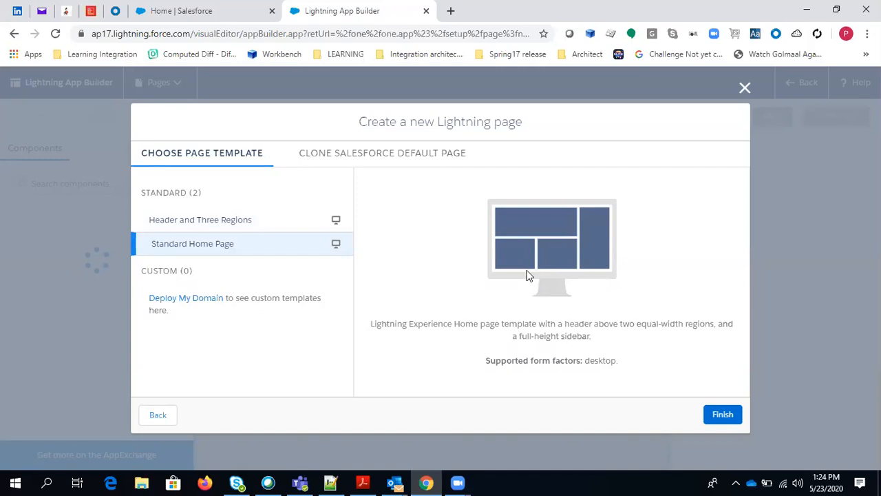
pyautogui.click(723, 416)
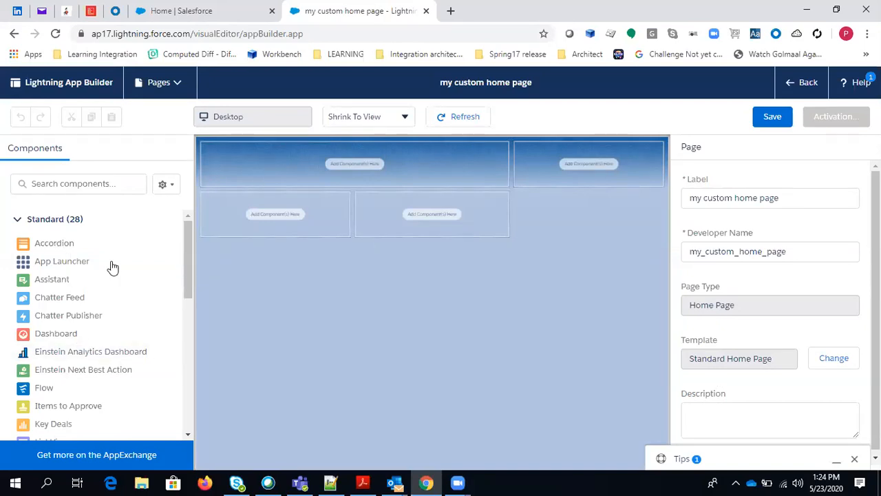
# Browse the standard components and add a Chatter Feed to the wide header region of the page.
pyautogui.scroll(-2, 183, 270)
pyautogui.scroll(-5, 181, 305)
pyautogui.scroll(7, 172, 415)
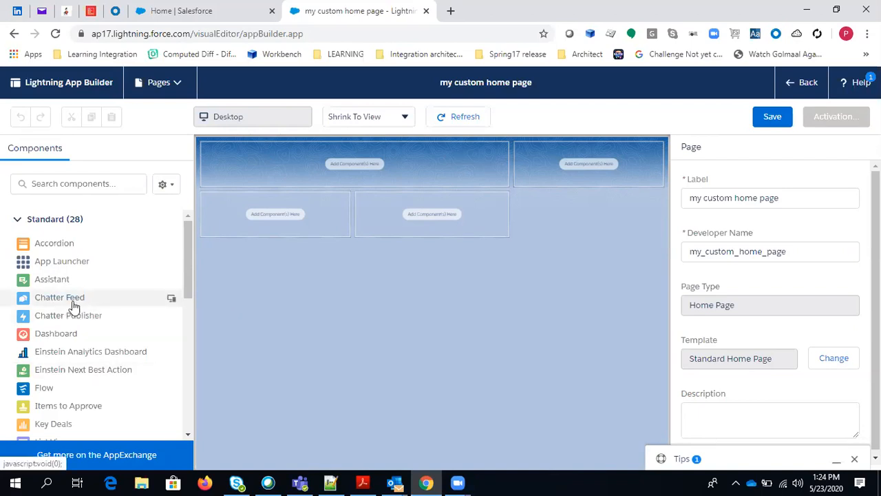
pyautogui.moveTo(48, 305); pyautogui.dragTo(285, 172)
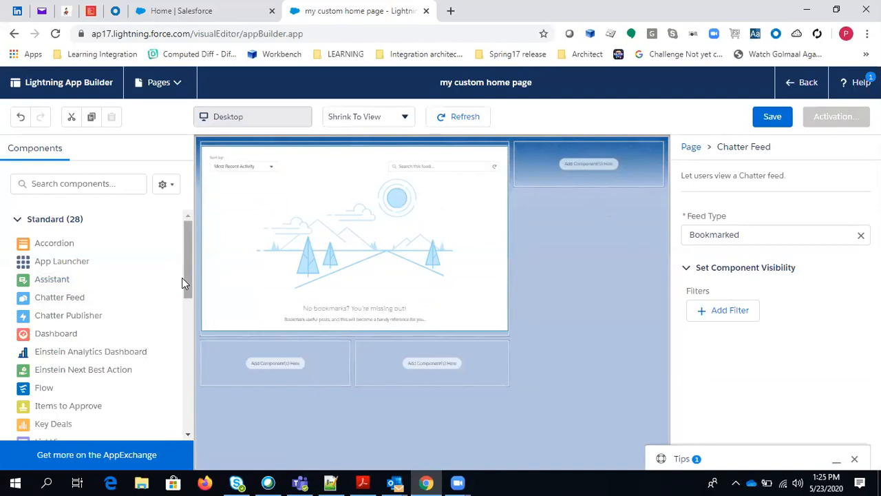
# Add an Assistant component to the empty region beside the Chatter Feed and a List View to the first region below it.
pyautogui.moveTo(185, 255); pyautogui.dragTo(185, 255)
pyautogui.moveTo(41, 279); pyautogui.dragTo(521, 164)
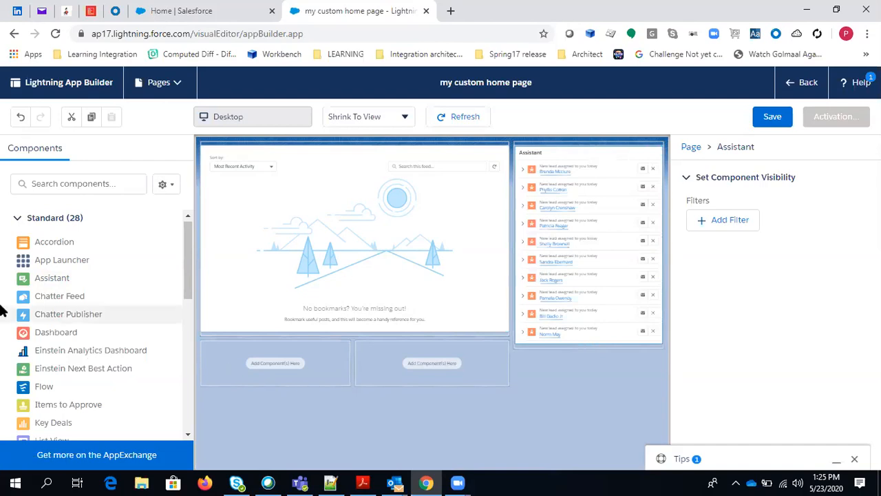
pyautogui.scroll(-2, 55, 311)
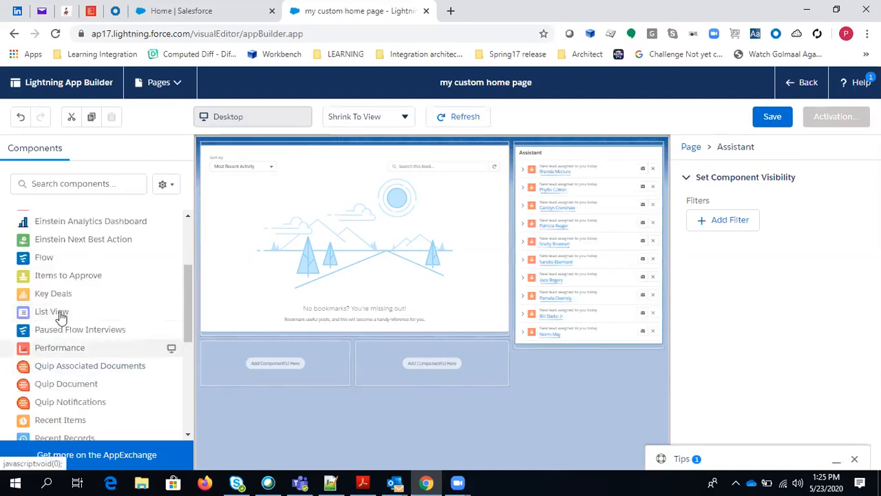
pyautogui.moveTo(61, 313); pyautogui.dragTo(224, 389)
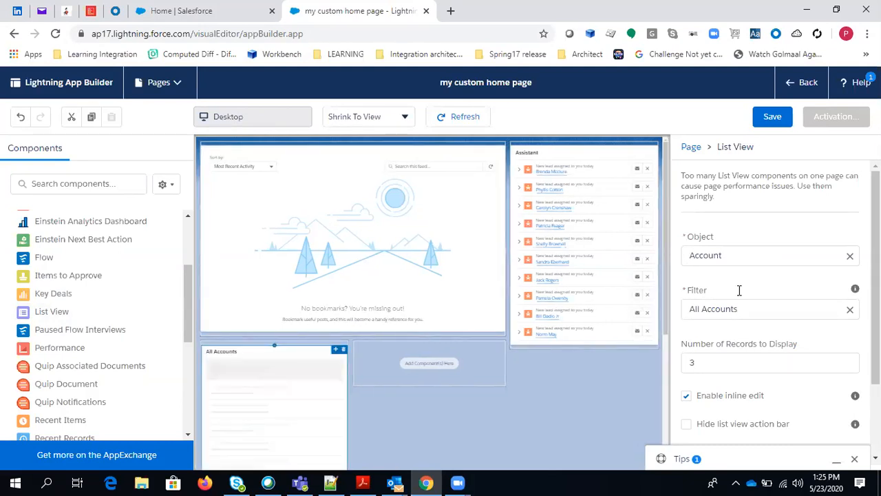
# Look through the objects available for the List View component, leaving Account selected.
pyautogui.click(732, 254)
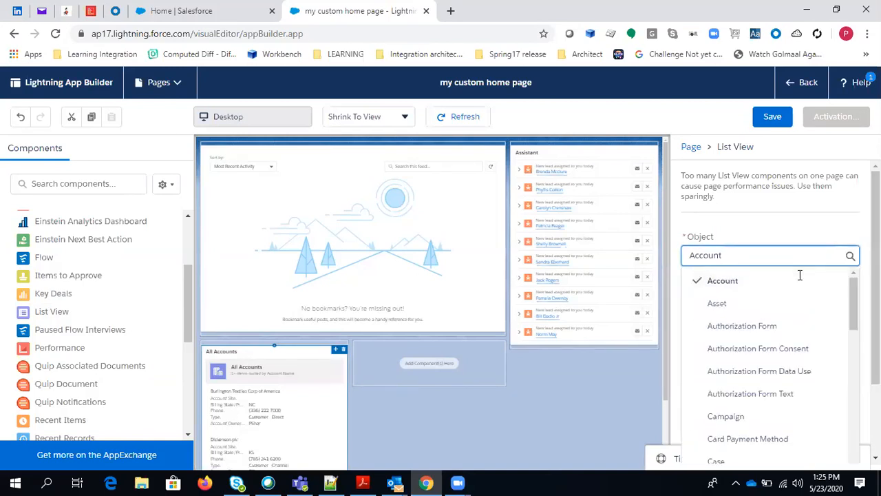
pyautogui.scroll(-3, 771, 377)
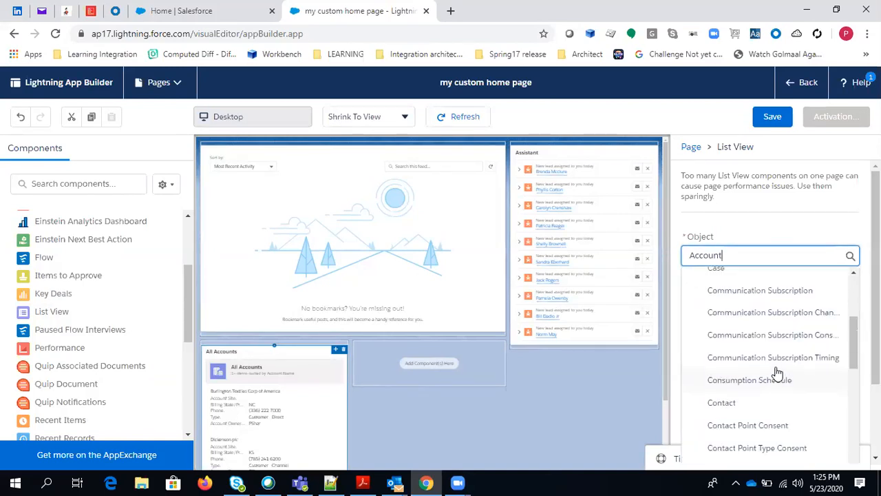
pyautogui.scroll(-5, 772, 376)
pyautogui.scroll(2, 782, 373)
pyautogui.scroll(6, 781, 371)
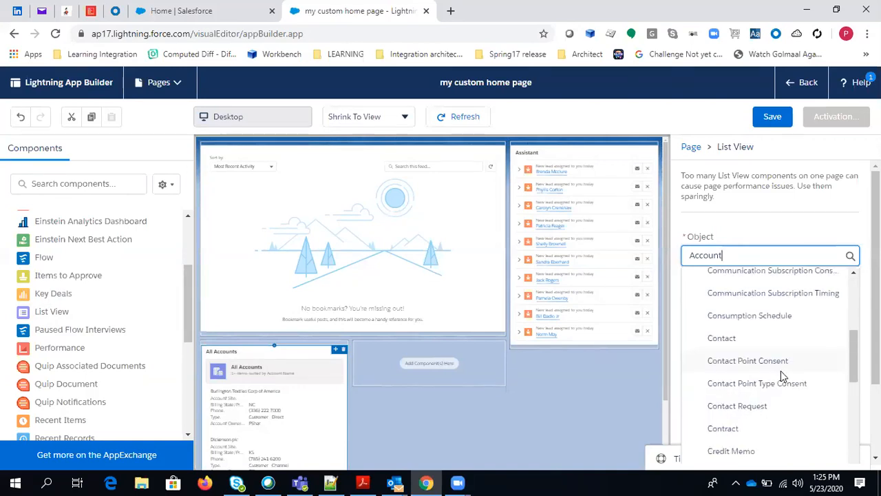
pyautogui.click(800, 228)
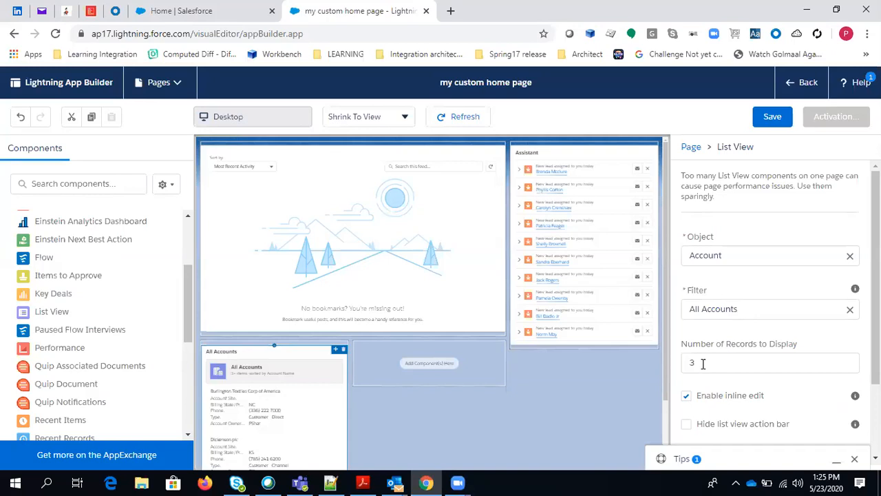
# Set the number of records displayed in the All Accounts list view to 5 and check the updated list.
pyautogui.scroll(-2, 702, 365)
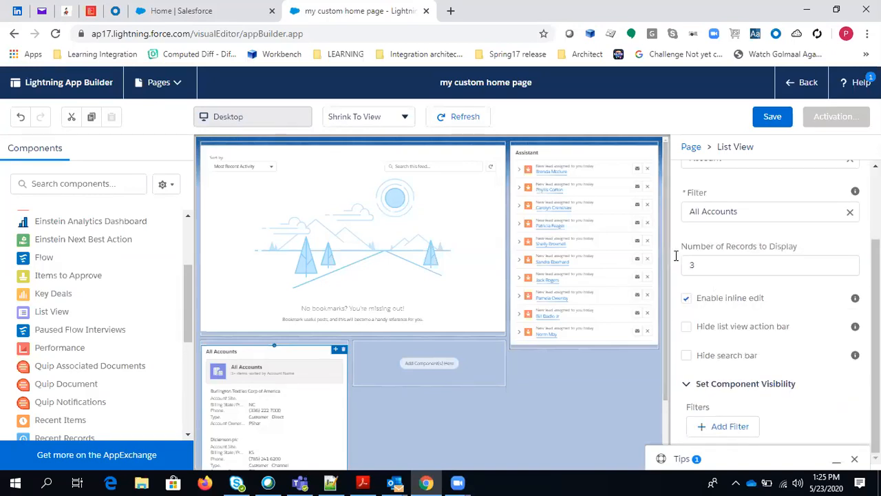
pyautogui.scroll(-2, 376, 406)
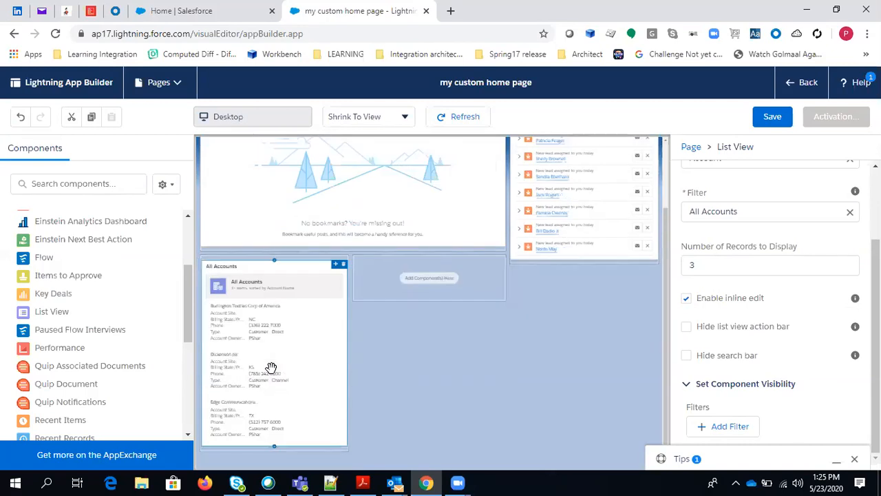
pyautogui.click(708, 263)
pyautogui.press('BackSpace')
pyautogui.write('5')
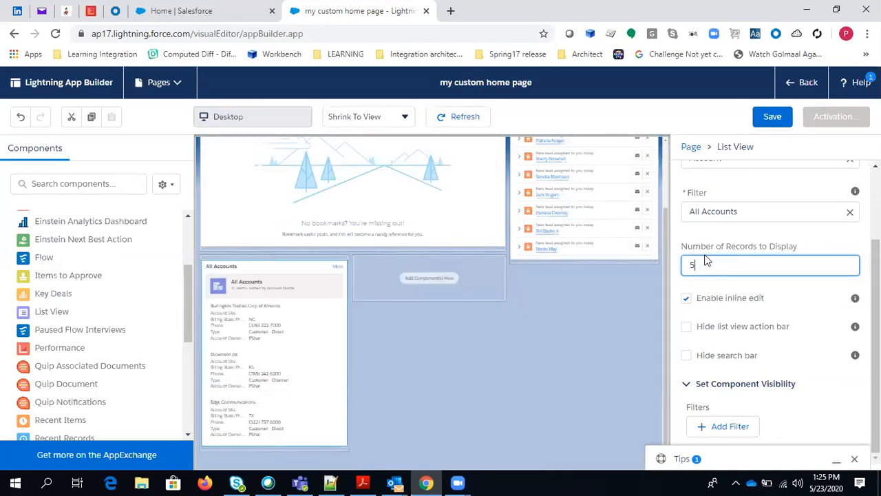
pyautogui.click(571, 355)
pyautogui.click(485, 384)
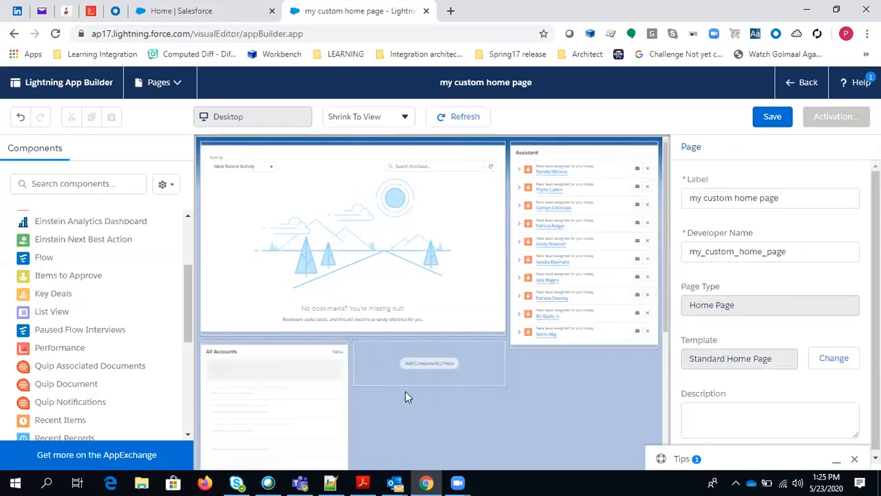
pyautogui.scroll(-3, 409, 386)
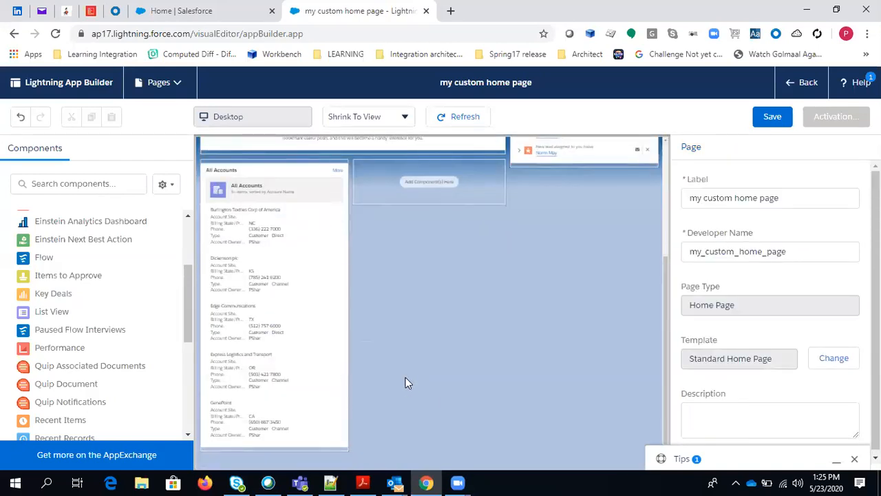
pyautogui.scroll(3, 406, 377)
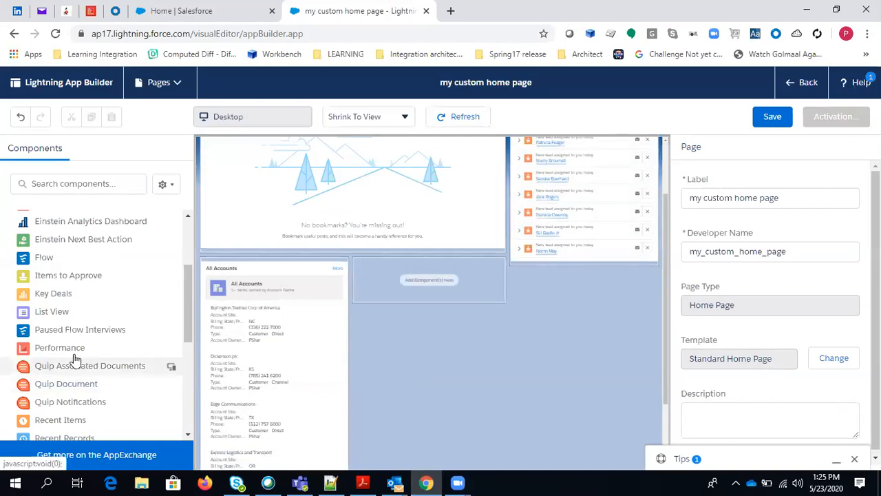
# Add a Rich Text component to the region beside the All Accounts list and enter the text "My custom home page".
pyautogui.scroll(-2, 73, 360)
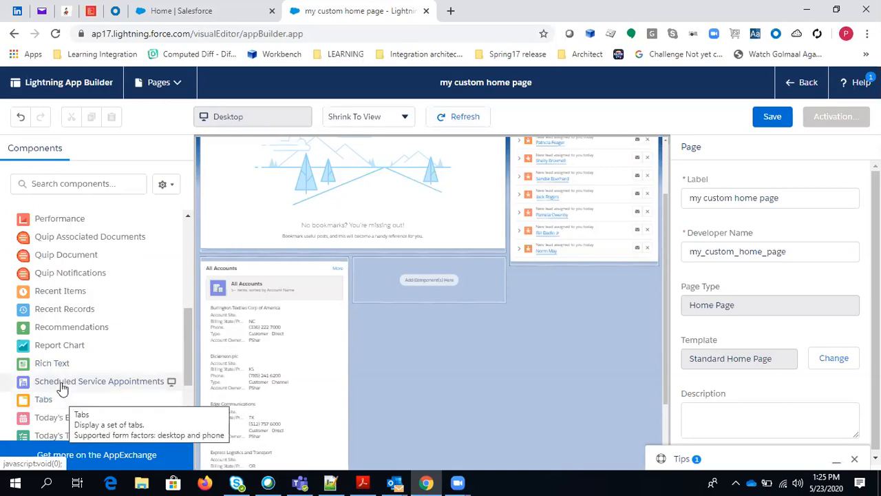
pyautogui.moveTo(57, 365); pyautogui.dragTo(378, 283)
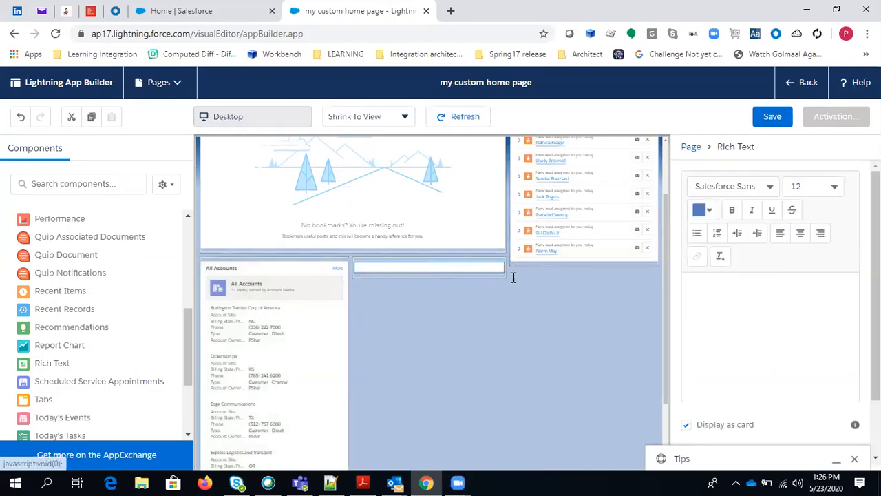
pyautogui.click(746, 309)
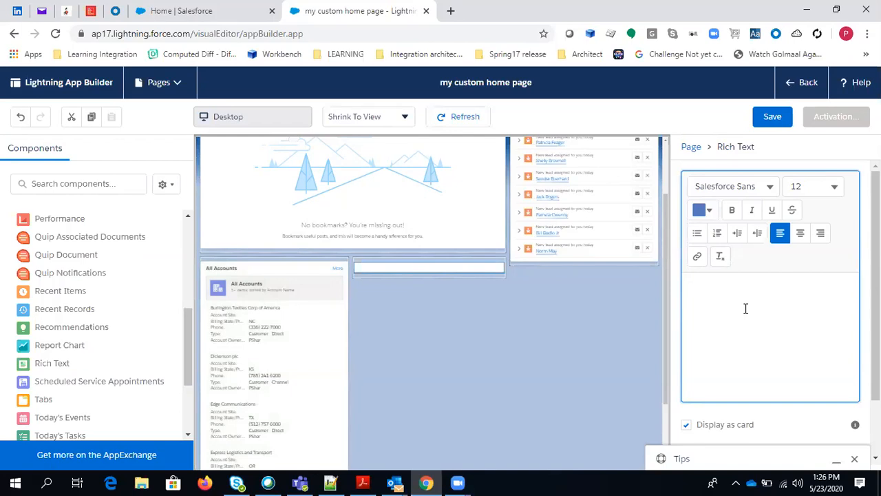
pyautogui.write('My ')
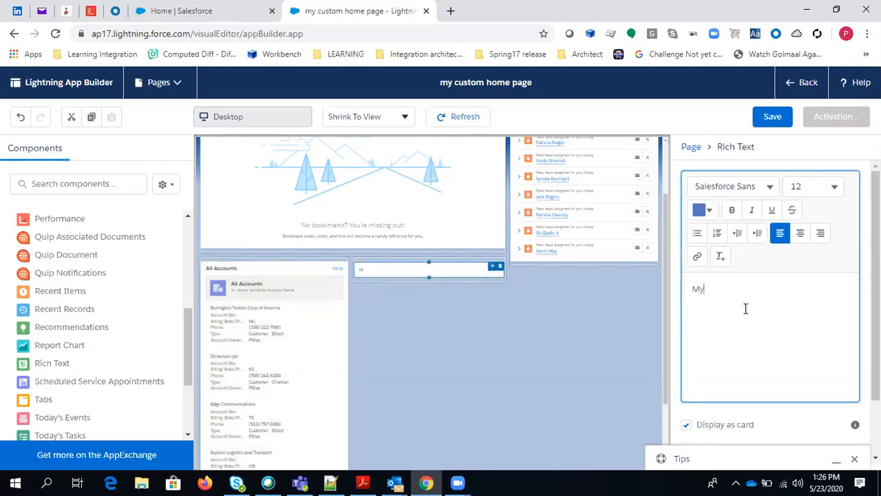
pyautogui.write('custome')
pyautogui.press('BackSpace')
pyautogui.write('hom')
pyautogui.write('e o')
pyautogui.write('pag')
pyautogui.write('e')
pyautogui.scroll(-1, 795, 310)
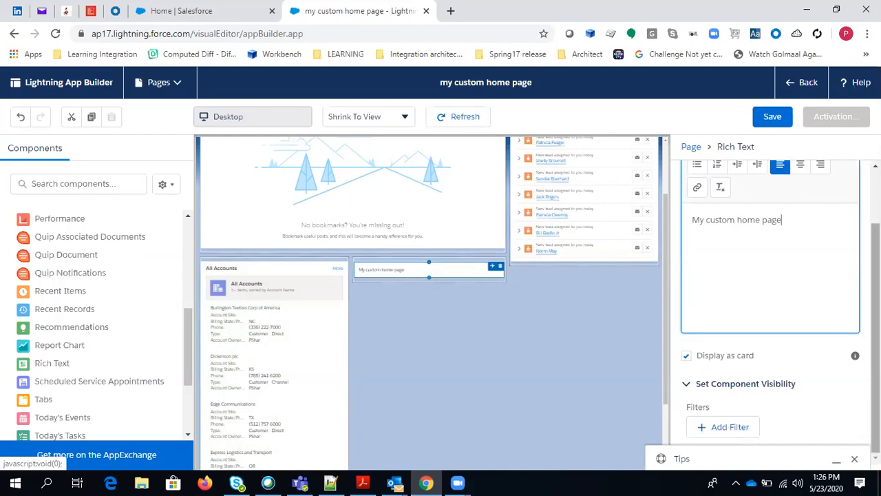
pyautogui.scroll(2, 749, 386)
pyautogui.scroll(-2, 746, 381)
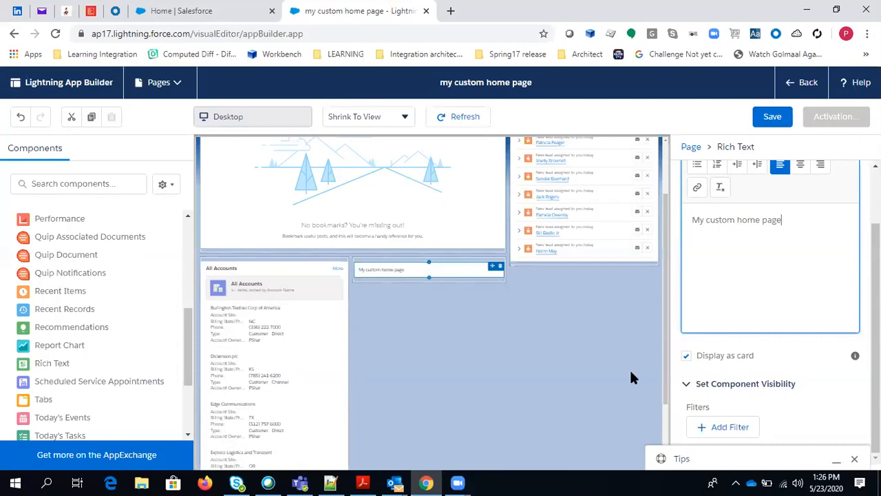
# Review the components placed on the page, checking the properties of the Chatter Feed and the Assistant.
pyautogui.scroll(2, 631, 372)
pyautogui.scroll(2, 820, 321)
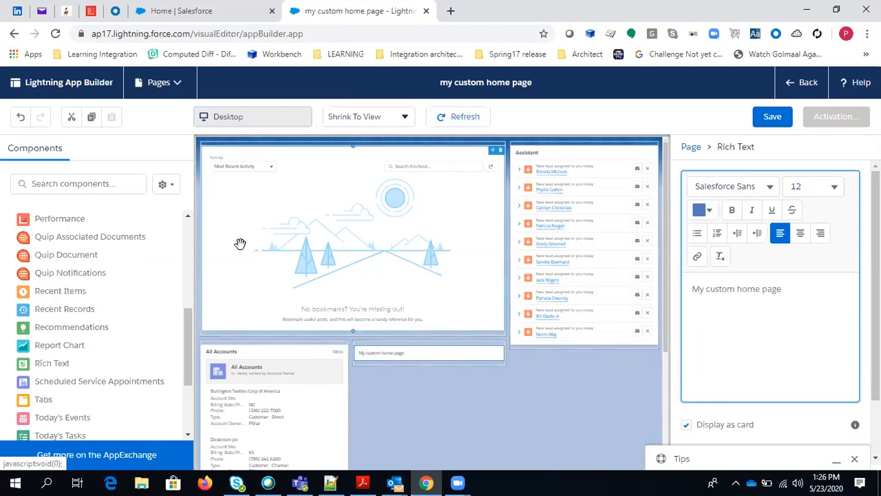
pyautogui.click(299, 194)
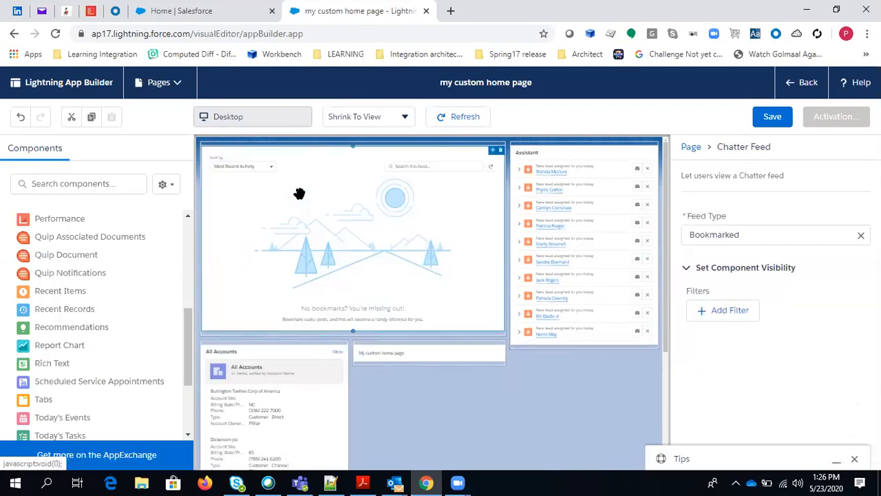
pyautogui.click(574, 183)
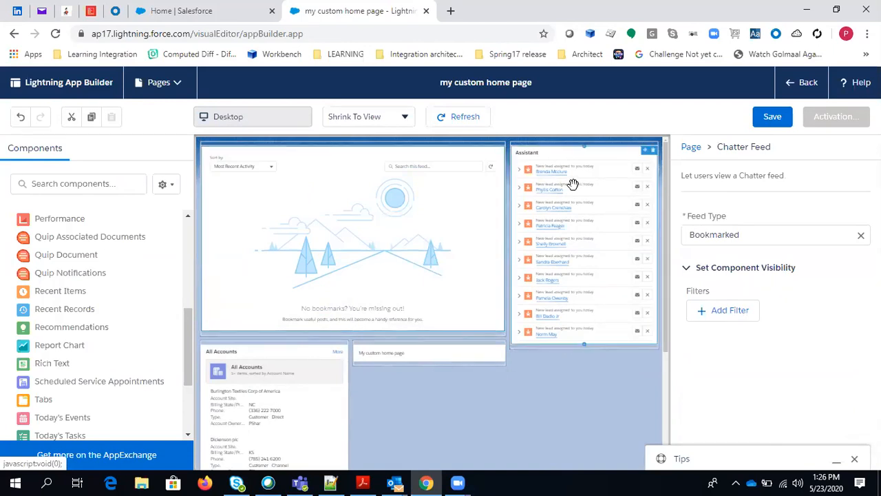
pyautogui.click(312, 379)
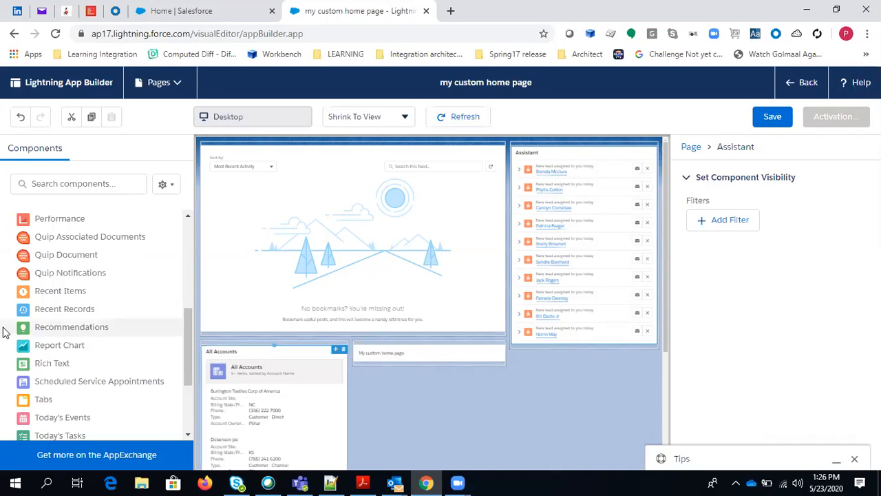
# Look through the full list of standard and custom components available for the page.
pyautogui.scroll(1, 61, 310)
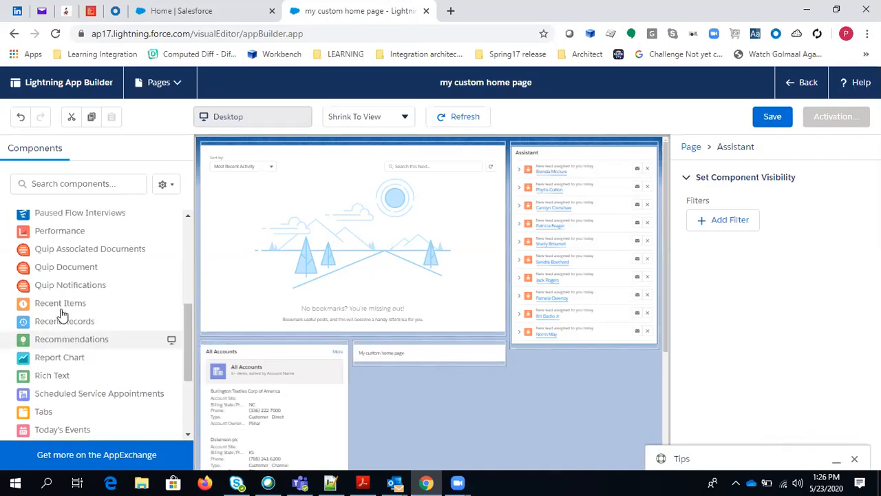
pyautogui.moveTo(188, 322); pyautogui.dragTo(198, 223)
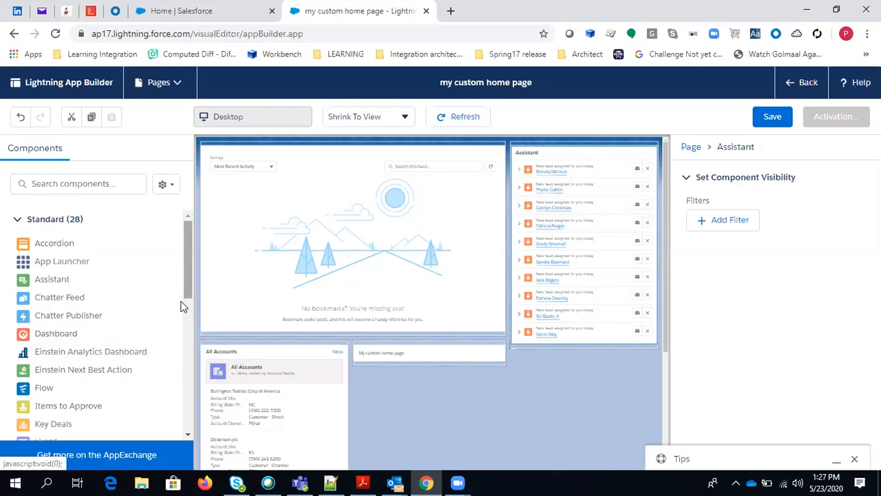
pyautogui.scroll(-2, 182, 300)
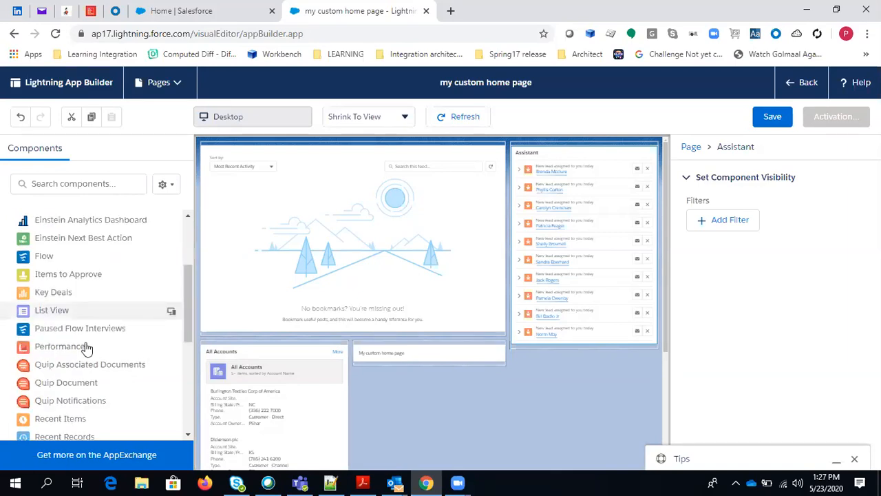
pyautogui.moveTo(187, 288); pyautogui.dragTo(198, 211)
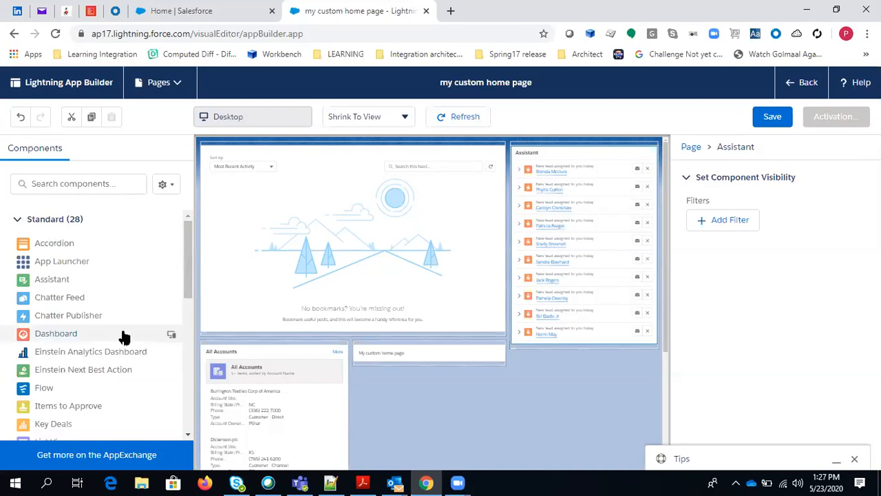
pyautogui.scroll(-5, 124, 337)
pyautogui.scroll(-3, 122, 337)
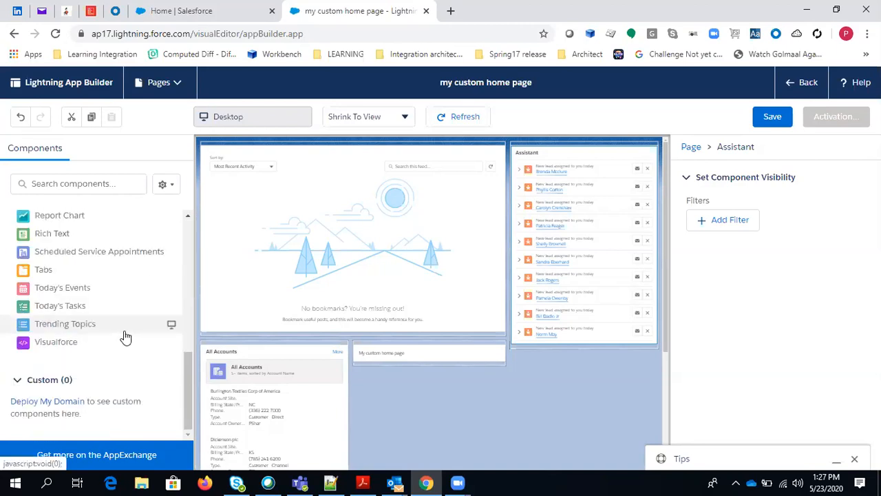
pyautogui.scroll(5, 122, 337)
pyautogui.scroll(4, 135, 329)
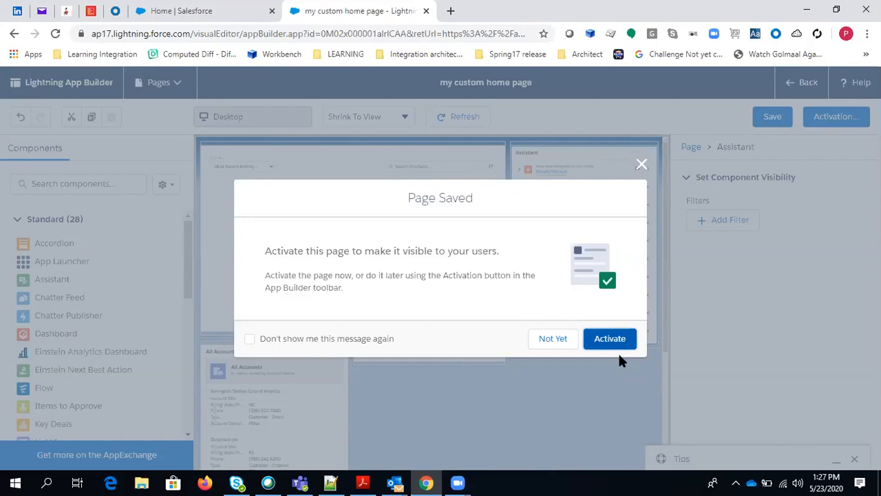
# Begin activating the saved page and review the org default, app default, and app and profile assignment options.
pyautogui.click(606, 338)
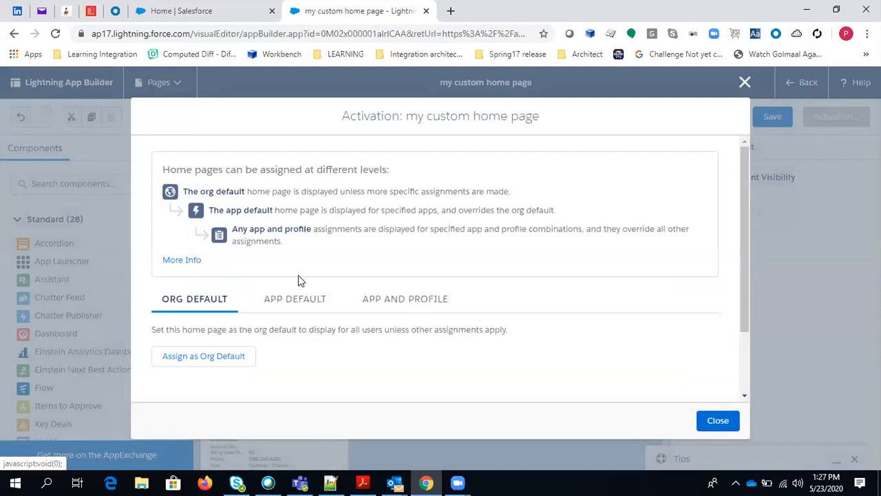
pyautogui.scroll(-1, 296, 292)
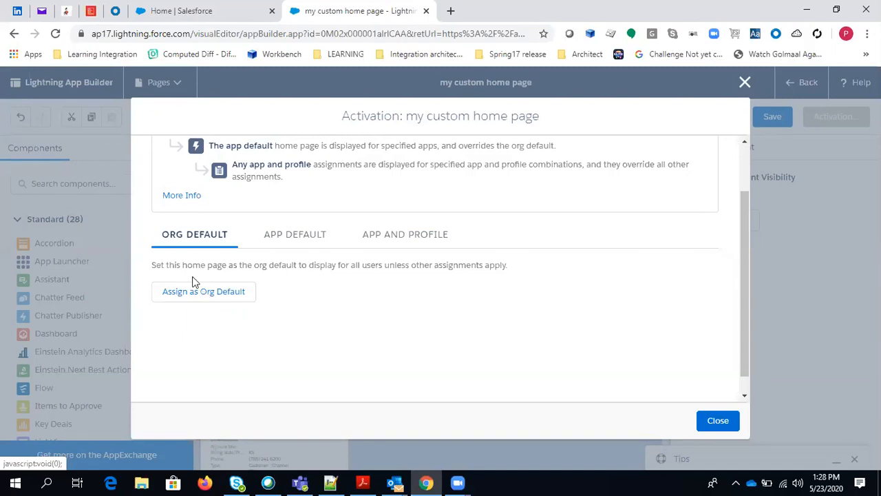
pyautogui.click(305, 235)
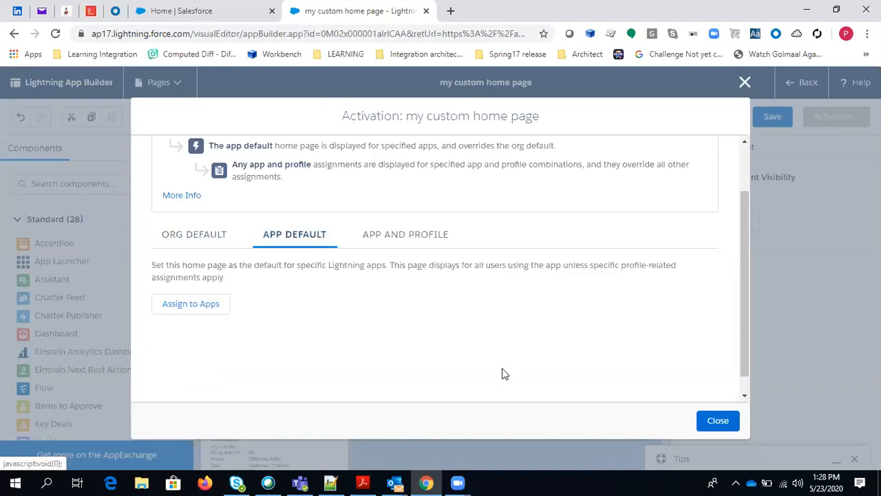
pyautogui.click(404, 238)
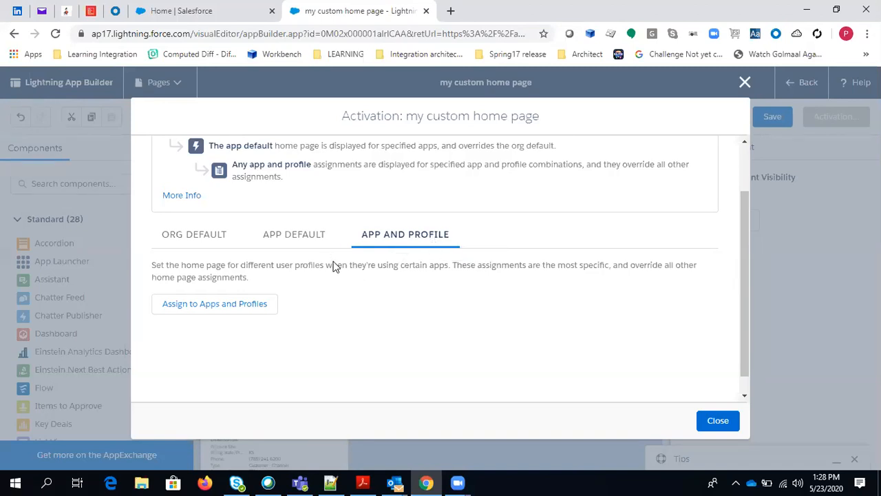
# Start an app and profile assignment for the home page and select the Sales app.
pyautogui.click(224, 305)
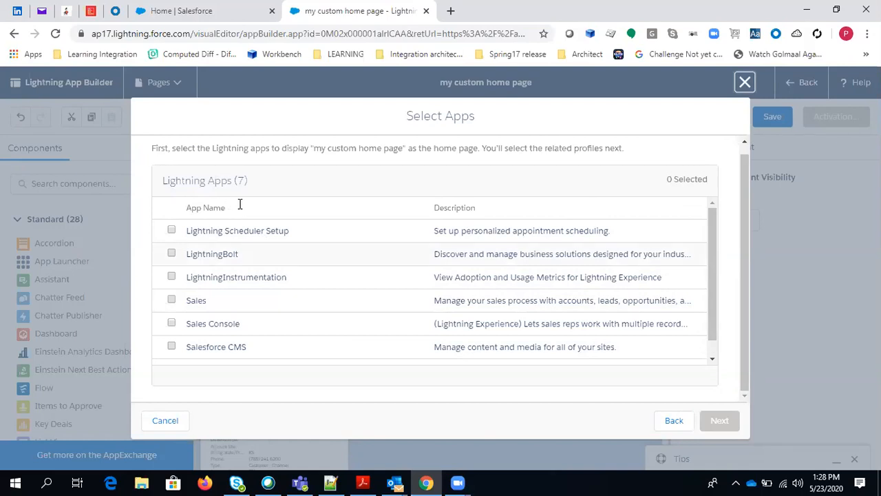
pyautogui.click(171, 301)
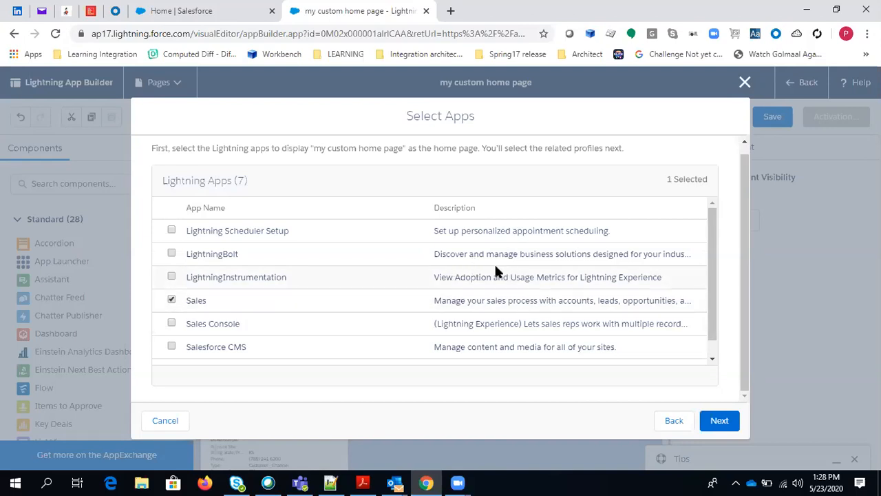
pyautogui.click(723, 421)
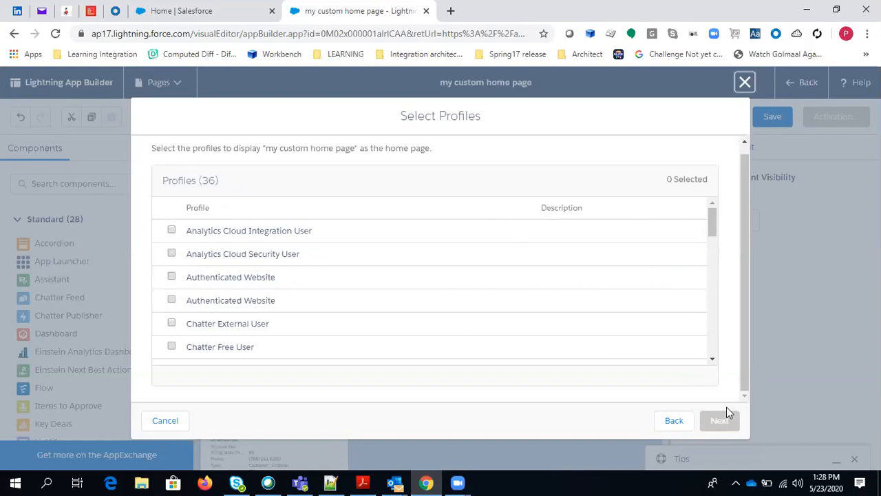
# Select the System Administrator profile for the home page assignment and proceed to the assignment review.
pyautogui.click(713, 222)
pyautogui.moveTo(712, 222); pyautogui.dragTo(707, 359)
pyautogui.click(172, 328)
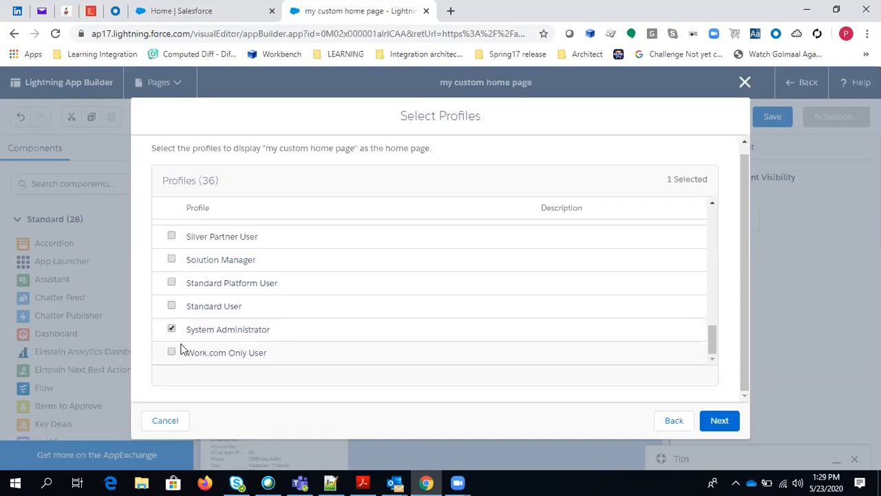
pyautogui.click(724, 423)
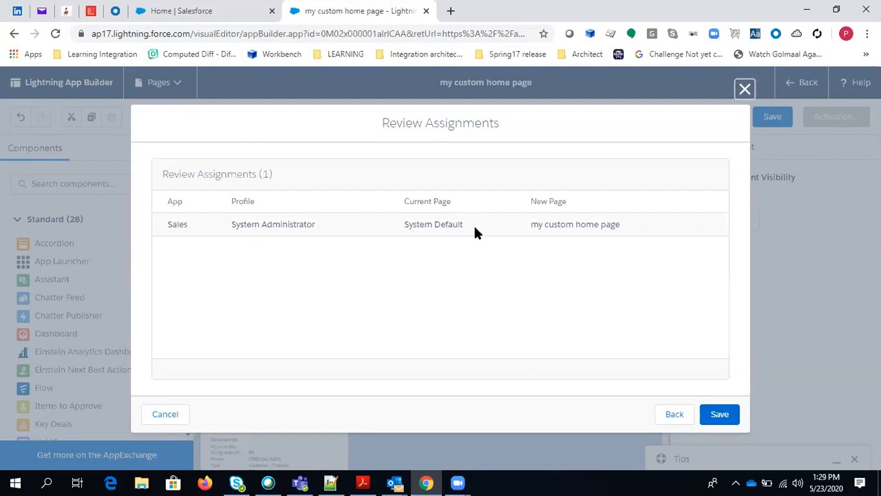
# Review and save the Sales and System Administrator assignment, save the page, and return to the Lightning Pages list in Setup.
pyautogui.moveTo(529, 204); pyautogui.dragTo(626, 227)
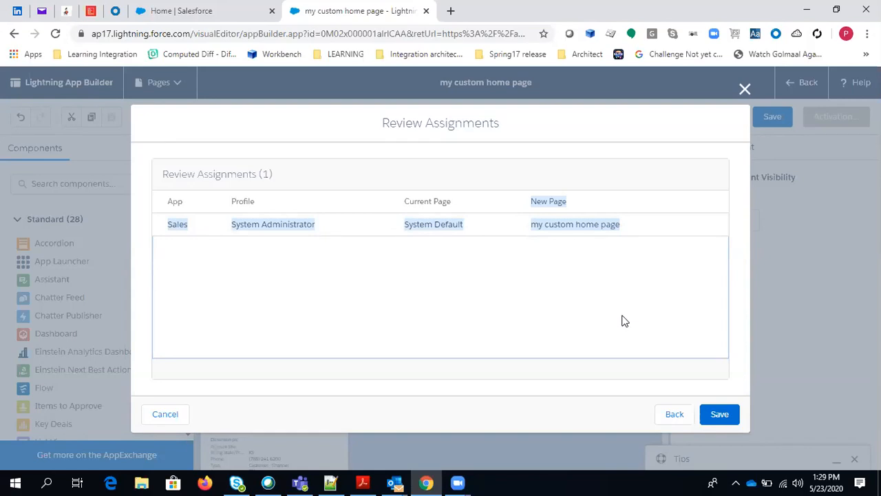
pyautogui.click(713, 422)
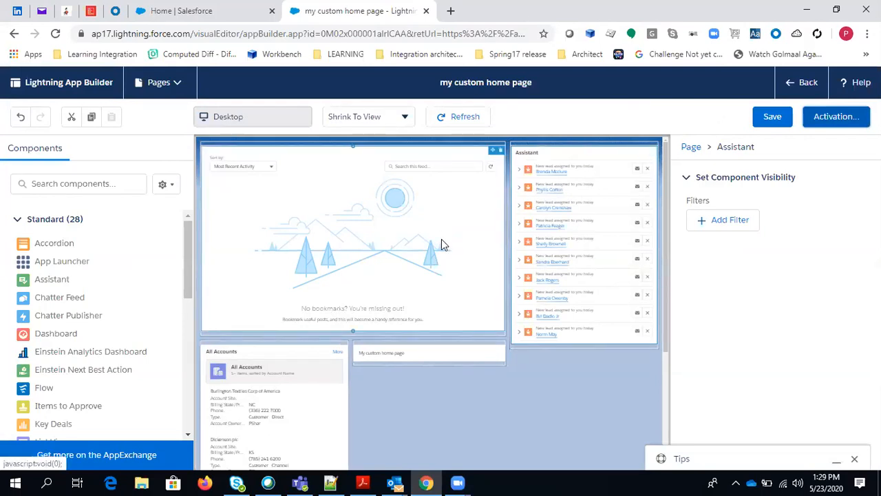
pyautogui.click(772, 116)
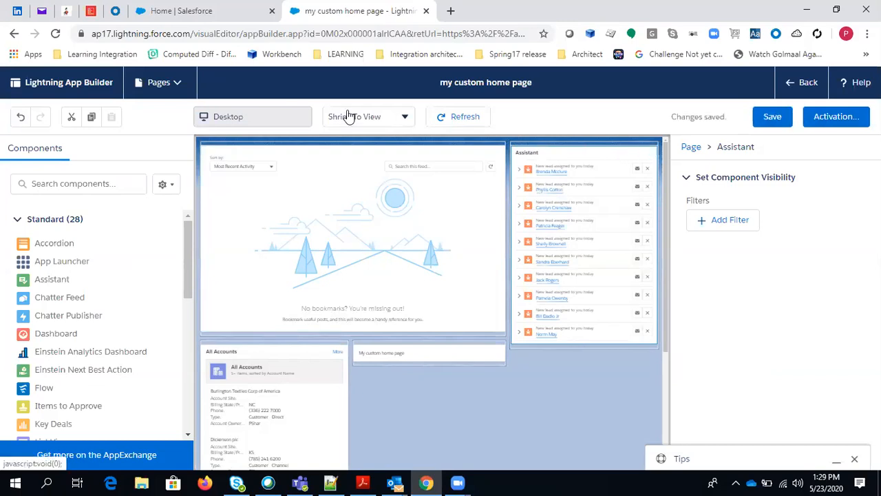
pyautogui.click(804, 84)
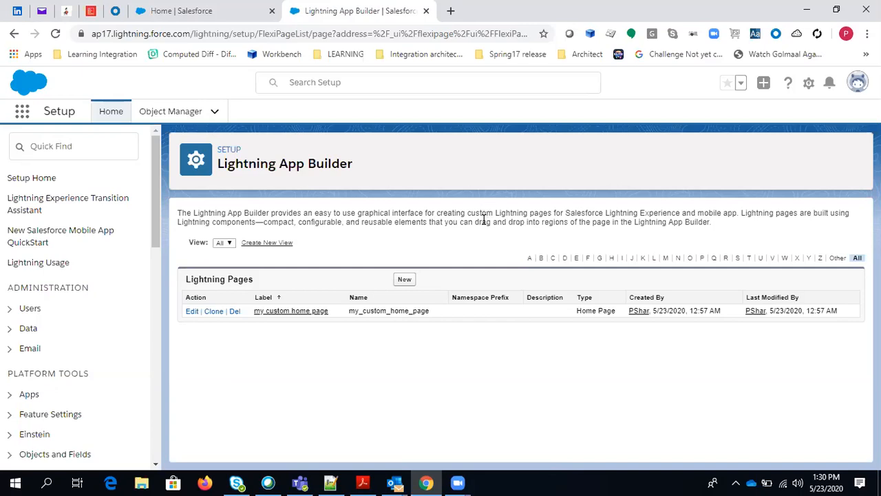
# Open the Sales app from the full list of apps.
pyautogui.click(22, 112)
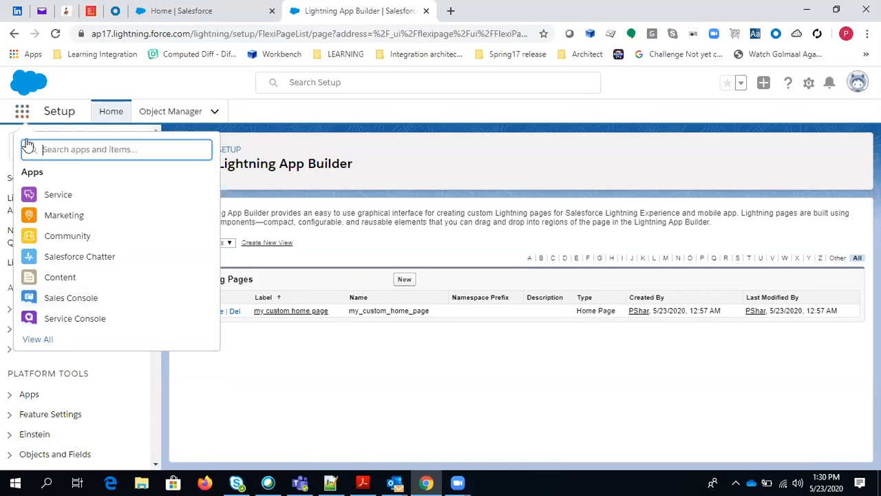
pyautogui.click(31, 341)
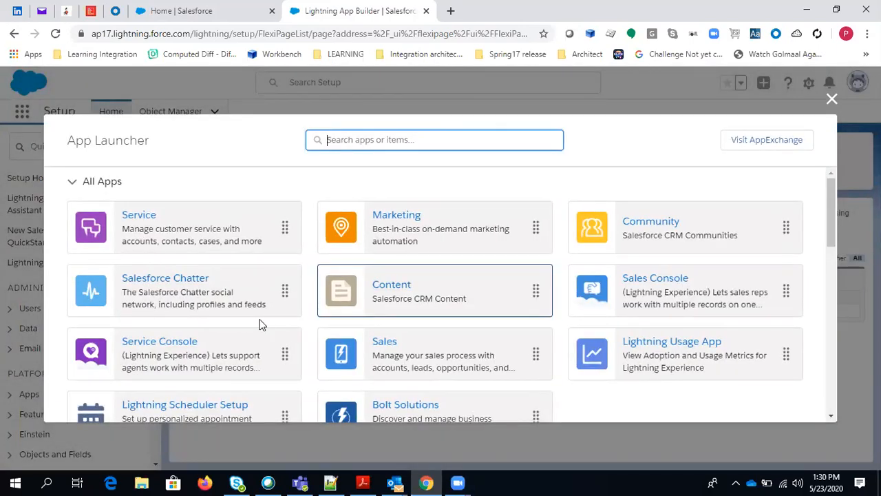
pyautogui.scroll(-2, 374, 342)
pyautogui.scroll(2, 374, 342)
pyautogui.click(422, 350)
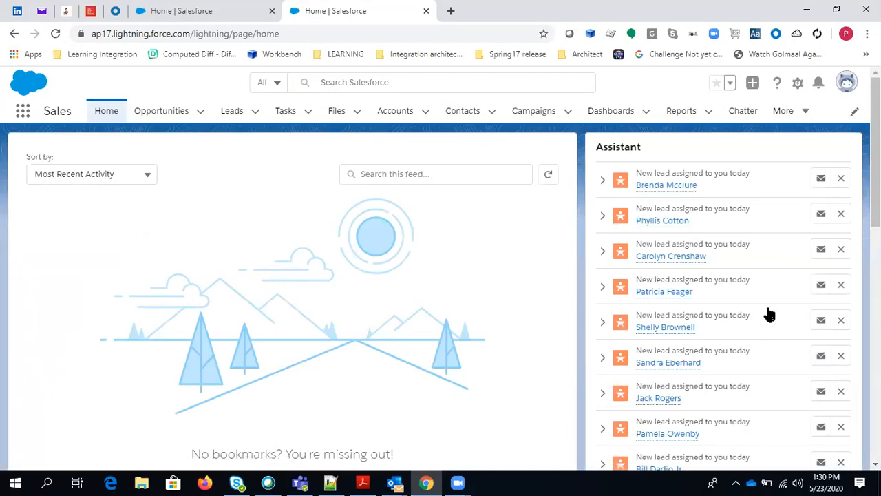
# Examine the Sales home page, checking the feed, the Assistant, the All Accounts list and the rich text.
pyautogui.scroll(-3, 768, 309)
pyautogui.scroll(-5, 142, 291)
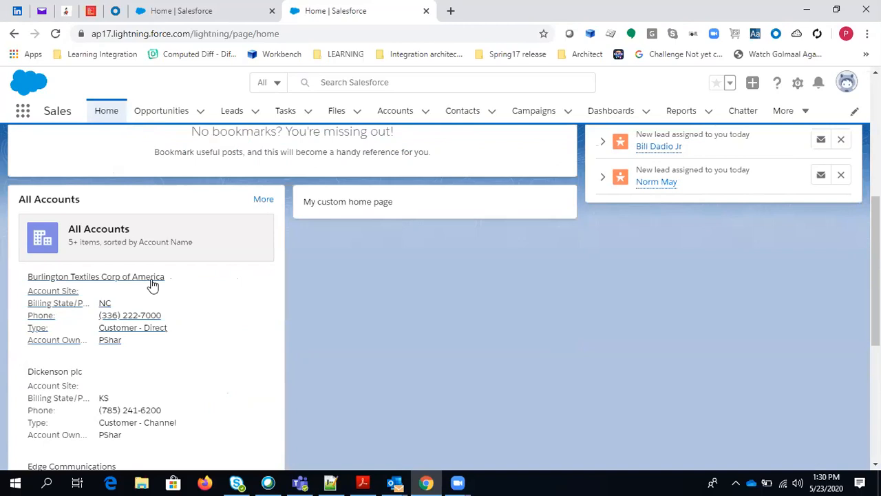
pyautogui.scroll(-2, 102, 370)
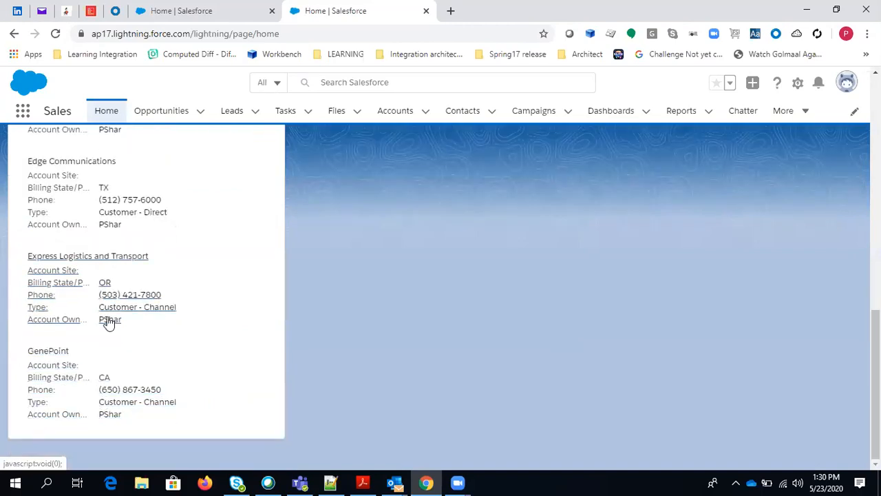
pyautogui.scroll(2, 108, 321)
pyautogui.scroll(3, 114, 346)
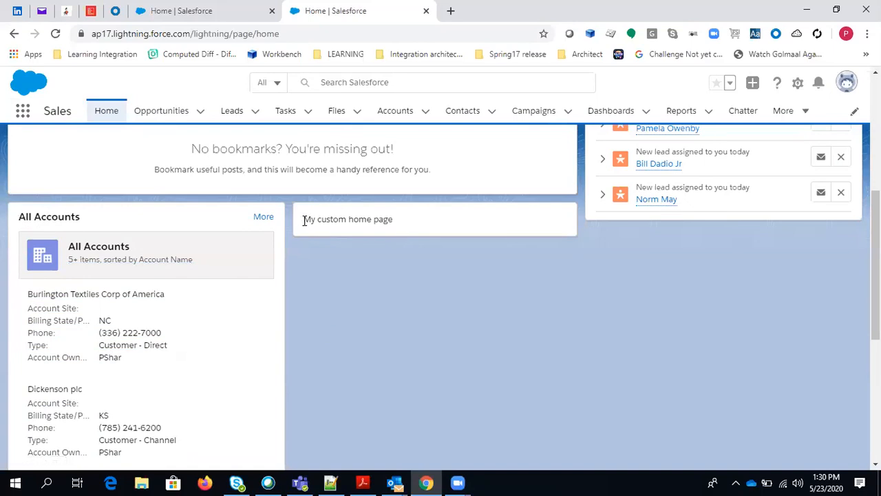
pyautogui.moveTo(305, 219); pyautogui.dragTo(403, 234)
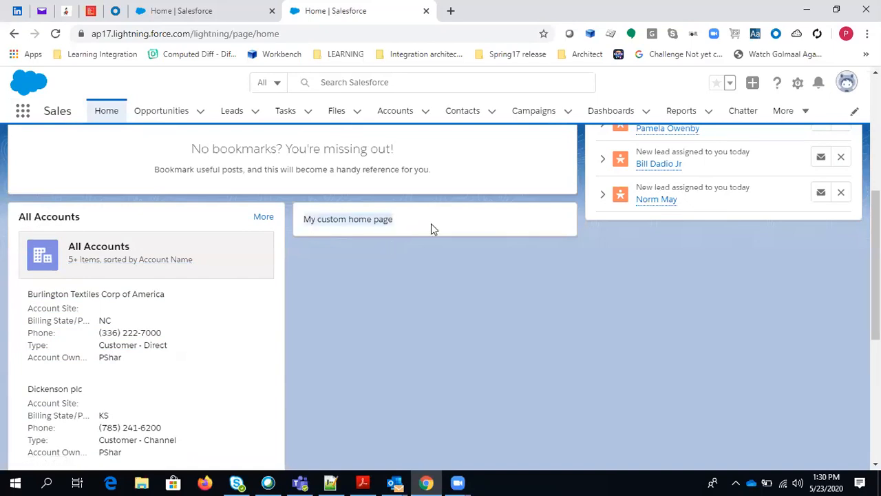
pyautogui.scroll(2, 668, 300)
pyautogui.scroll(3, 665, 301)
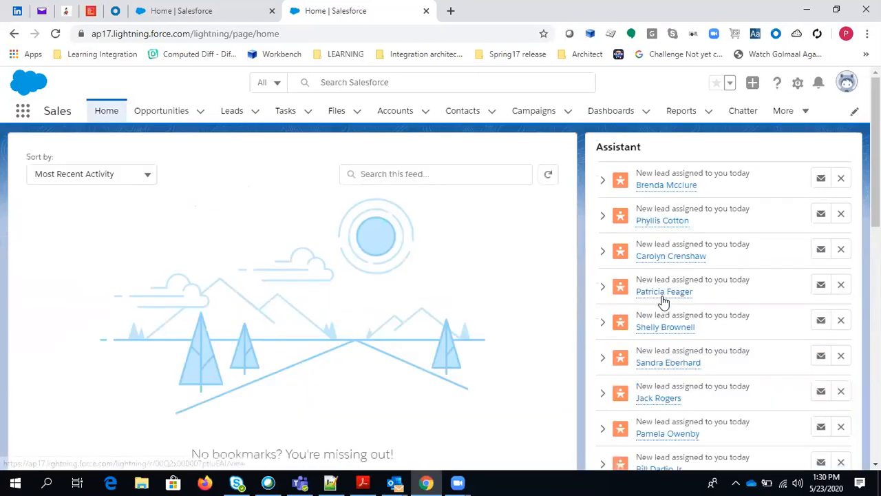
pyautogui.moveTo(663, 303)
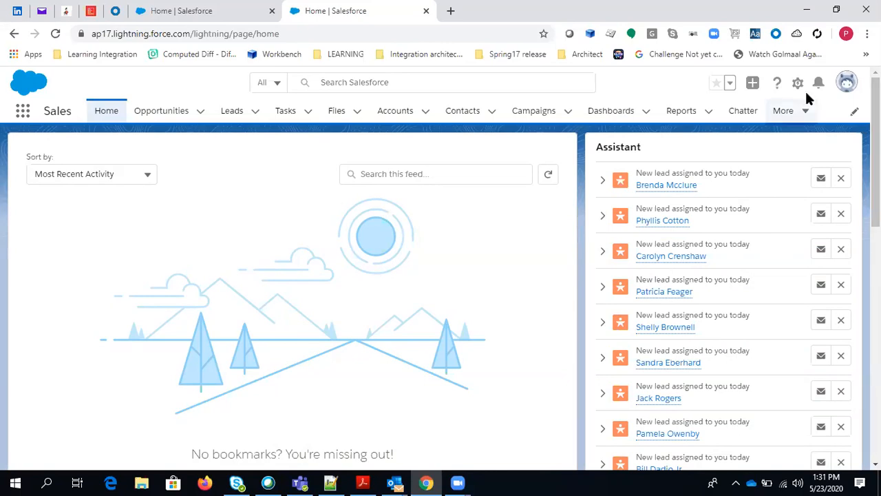
pyautogui.click(847, 84)
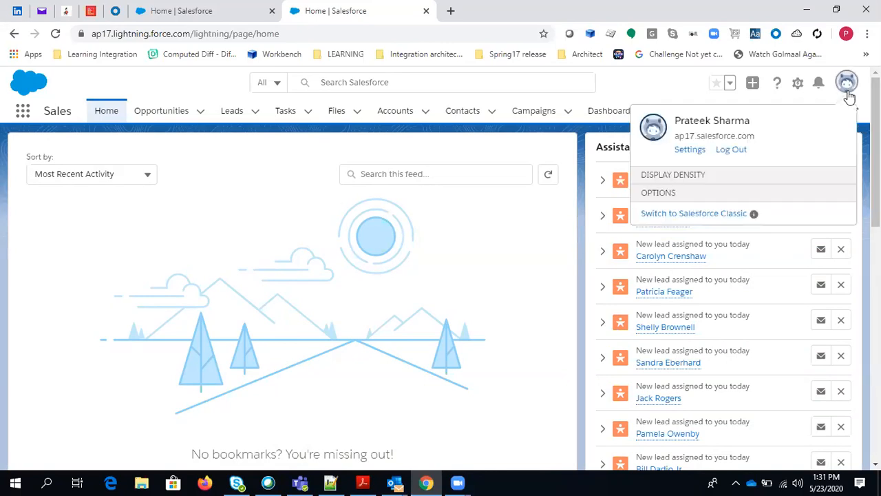
pyautogui.click(797, 84)
pyautogui.click(665, 91)
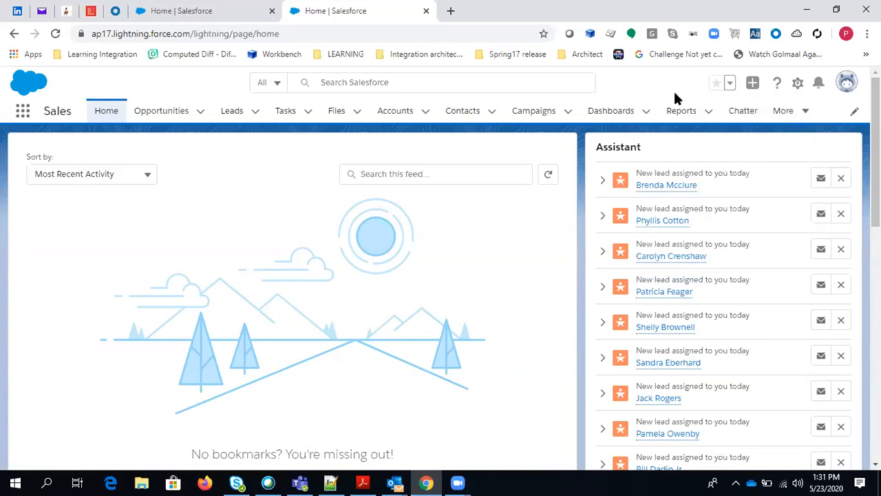
# Open Setup for the current app and find the Lightning App Builder page by searching for "app buil".
pyautogui.click(797, 89)
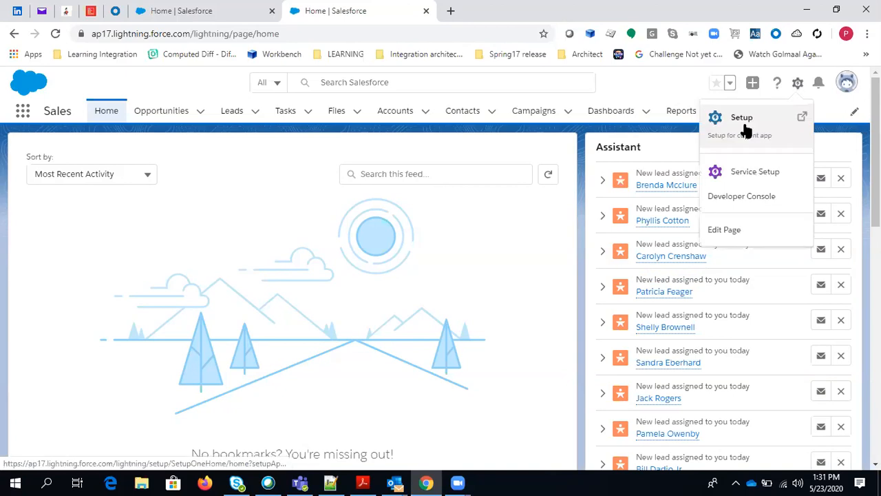
pyautogui.click(744, 131)
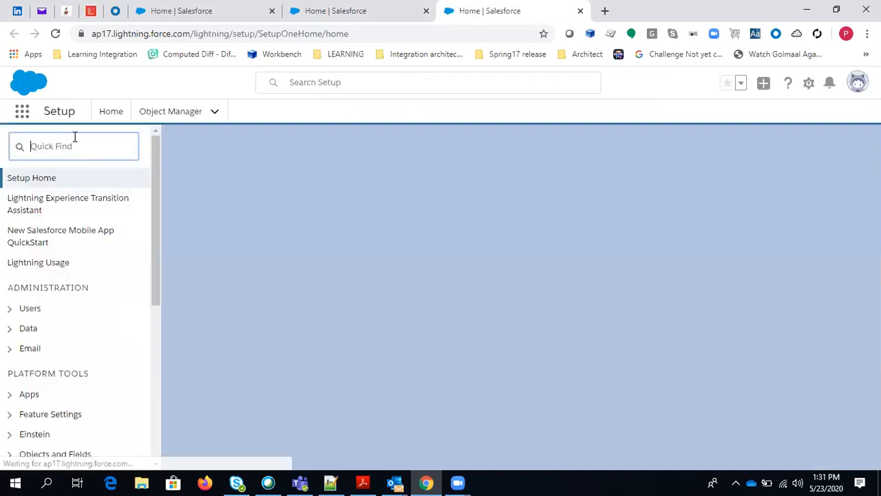
pyautogui.write('a')
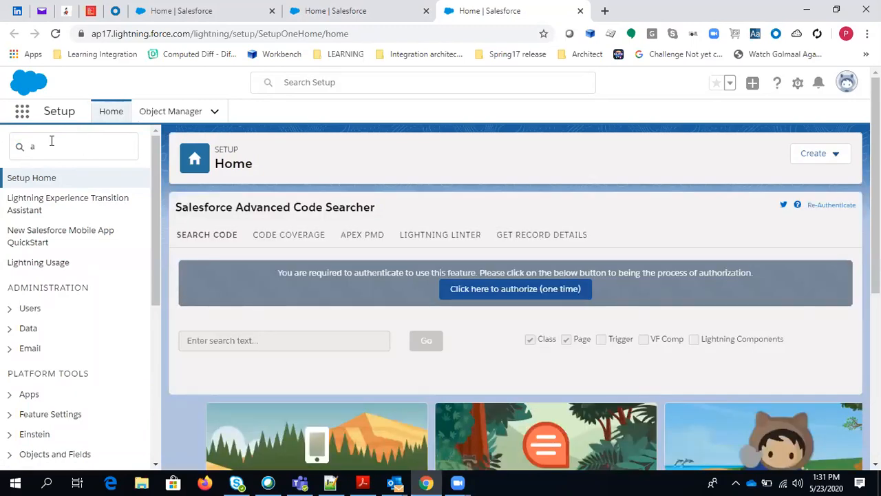
pyautogui.click(53, 146)
pyautogui.write('pp builder')
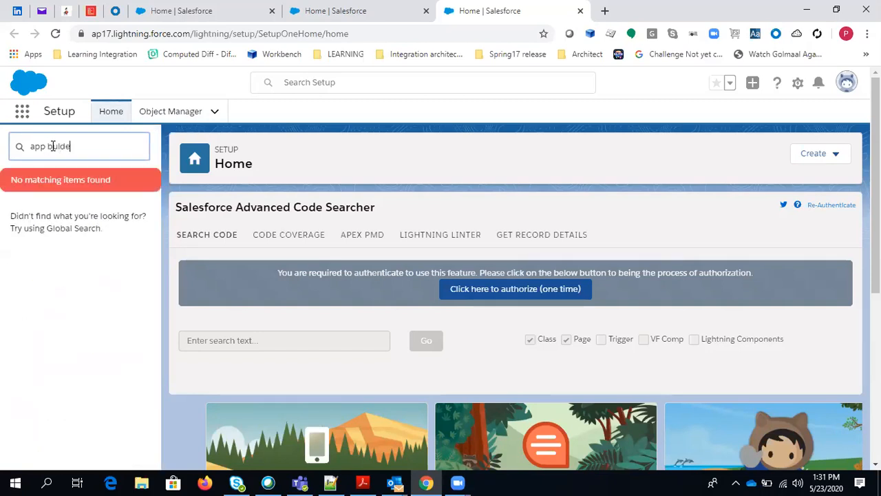
pyautogui.press('BackSpace')
pyautogui.press('BackSpace')
pyautogui.press('BackSpace')
pyautogui.press('BackSpace')
pyautogui.press('BackSpace')
pyautogui.write('il')
pyautogui.click(95, 202)
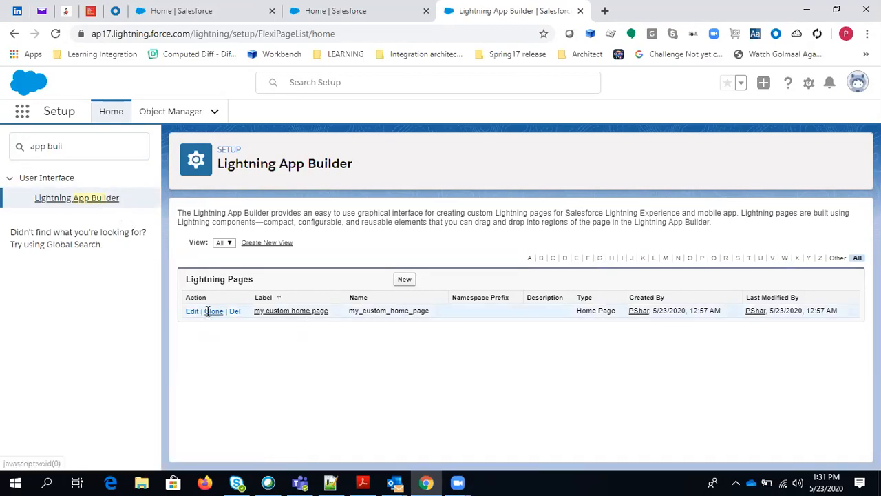
# Look at the new Lightning page options for the App Page and Home Page types, and leave without creating a page.
pyautogui.click(406, 284)
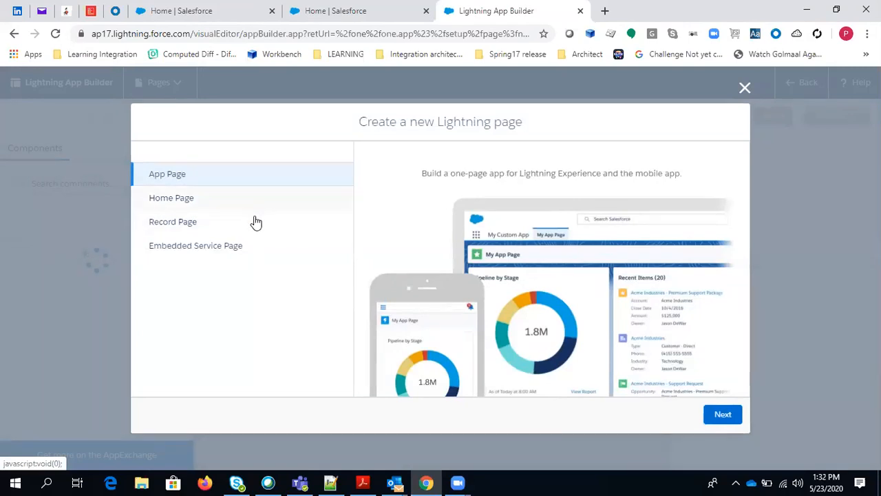
pyautogui.click(719, 419)
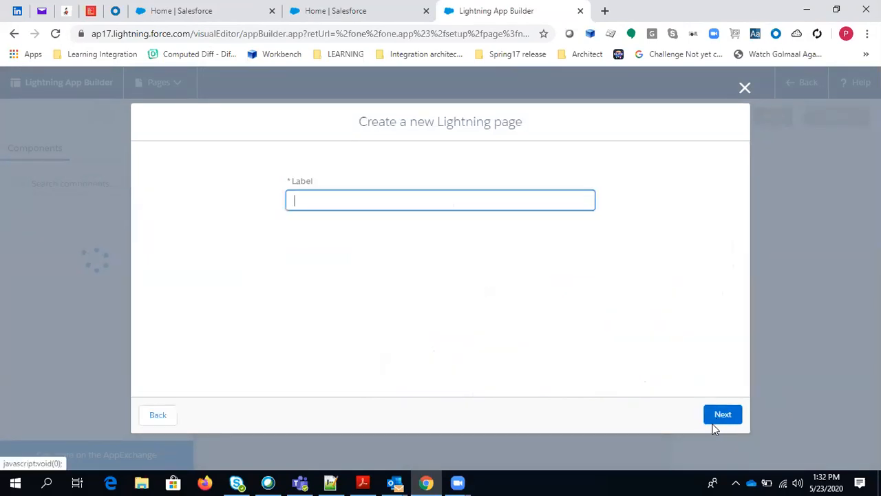
pyautogui.click(158, 413)
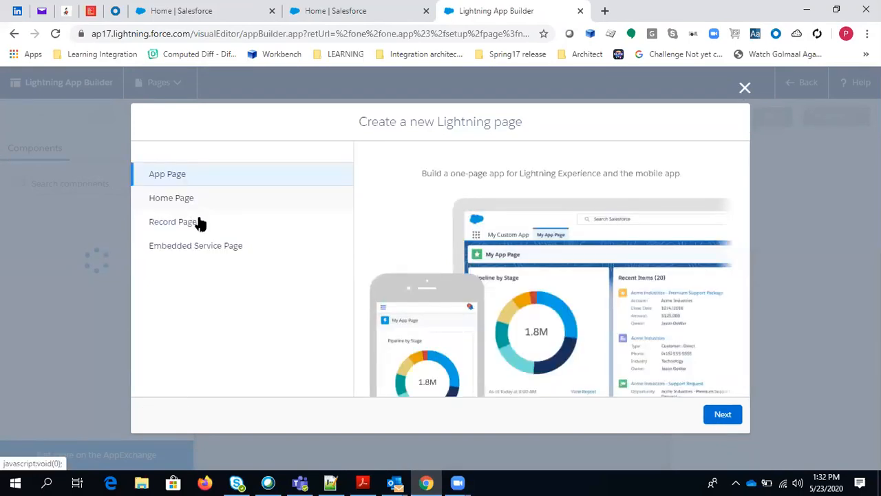
pyautogui.click(181, 198)
pyautogui.click(722, 415)
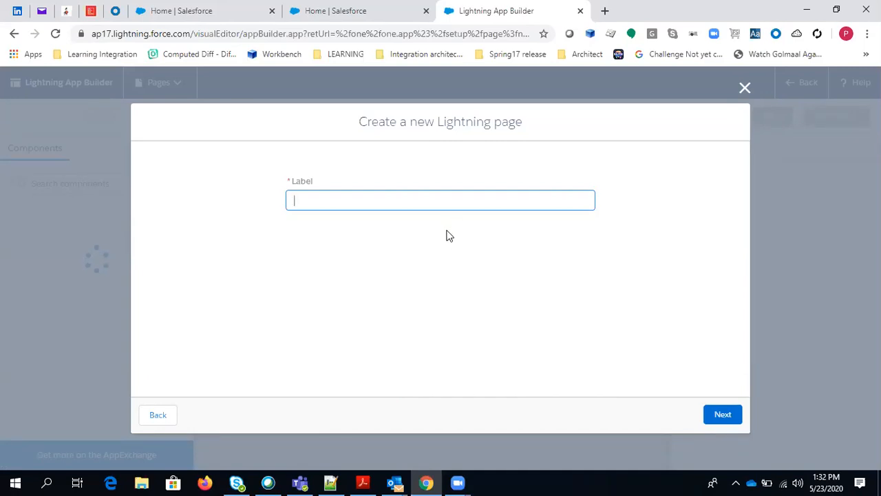
pyautogui.click(744, 90)
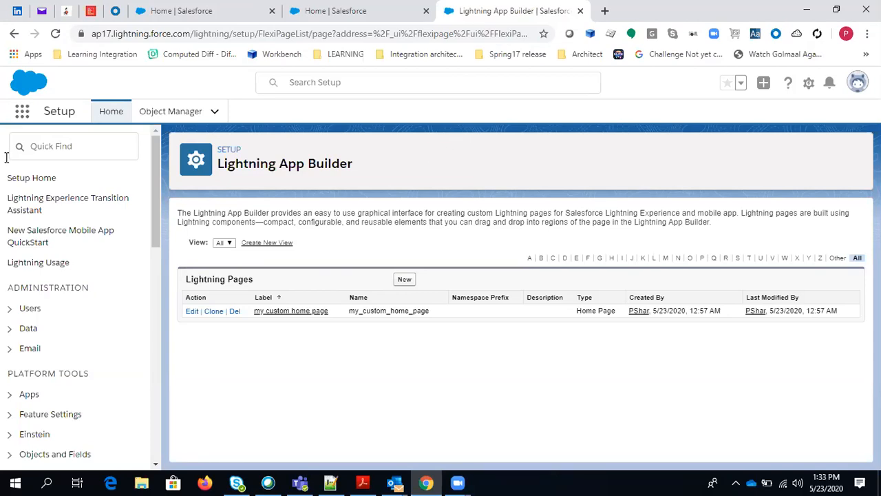
# Return to the Sales app from the full app list and open its Opportunities list.
pyautogui.click(22, 113)
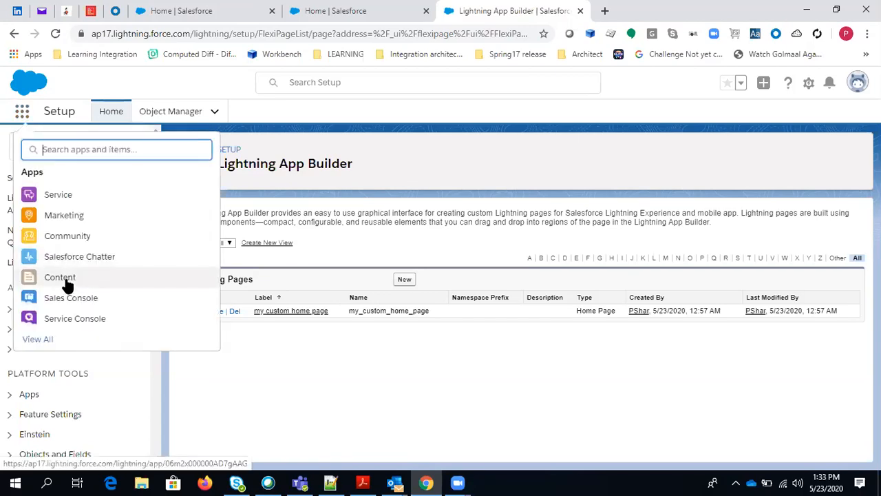
pyautogui.click(38, 341)
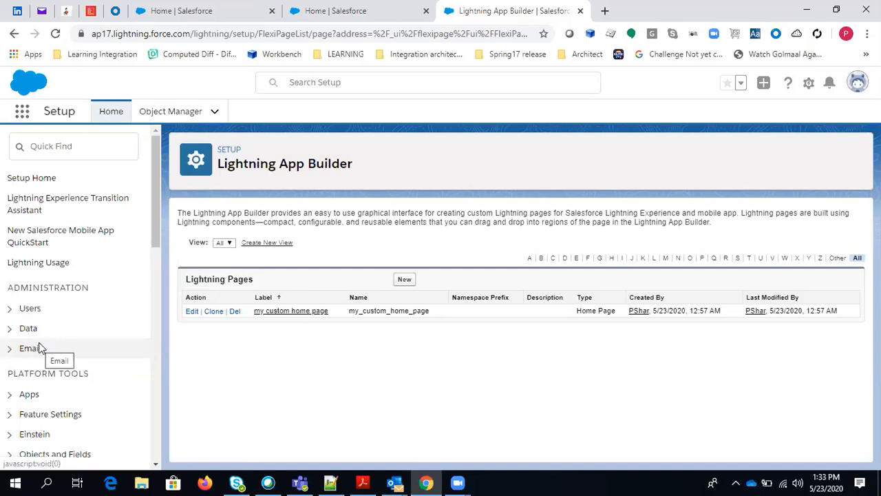
pyautogui.scroll(-3, 354, 319)
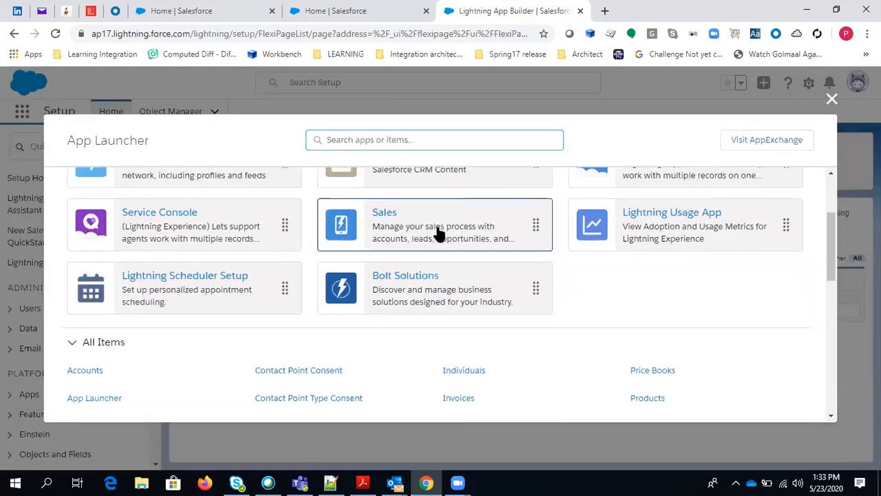
pyautogui.click(436, 237)
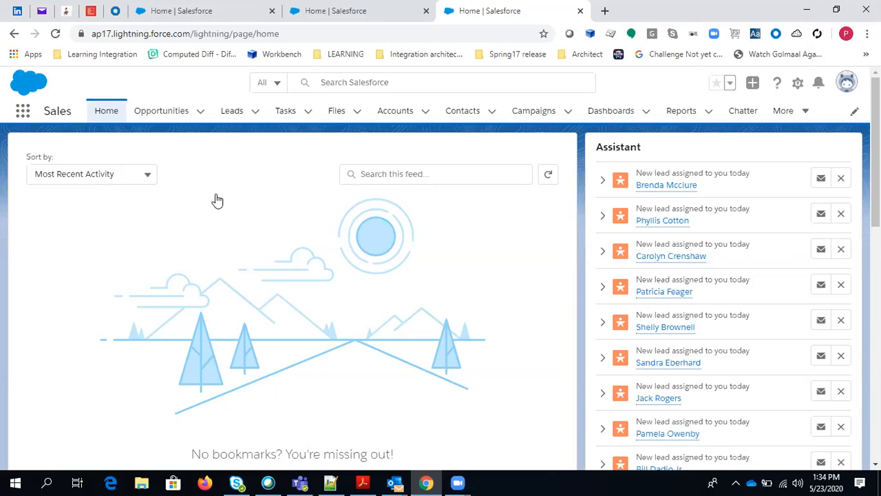
pyautogui.click(162, 117)
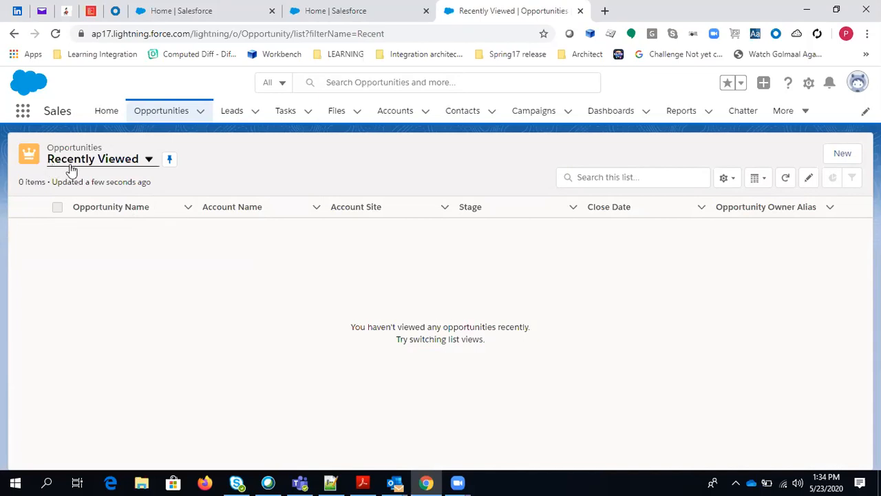
# Switch the Opportunities list to the All Opportunities view and look through its records.
pyautogui.click(147, 165)
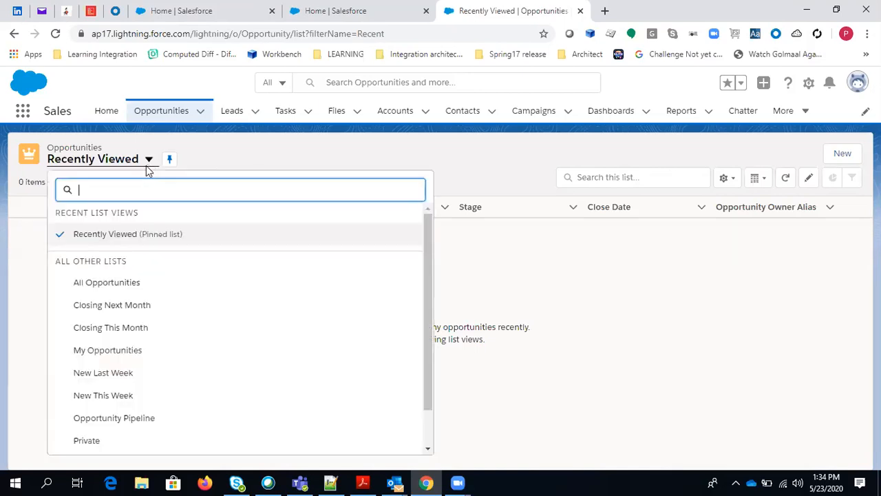
pyautogui.click(105, 283)
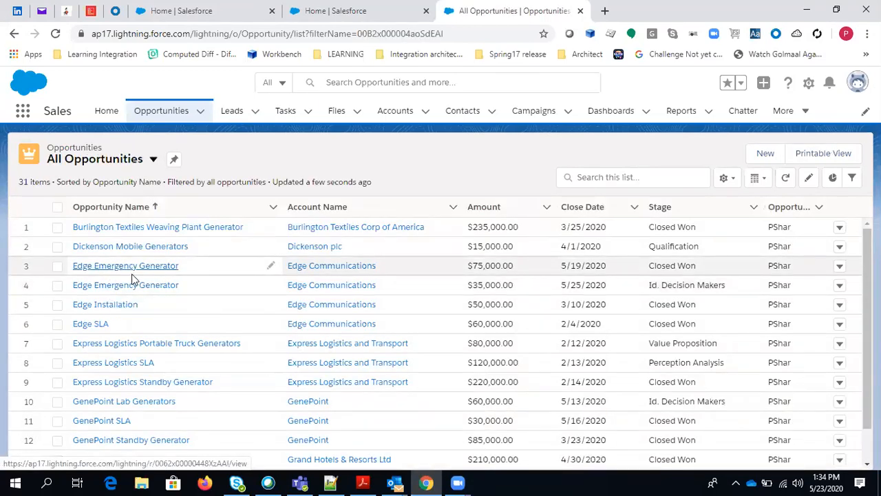
pyautogui.scroll(-4, 643, 402)
pyautogui.scroll(4, 378, 346)
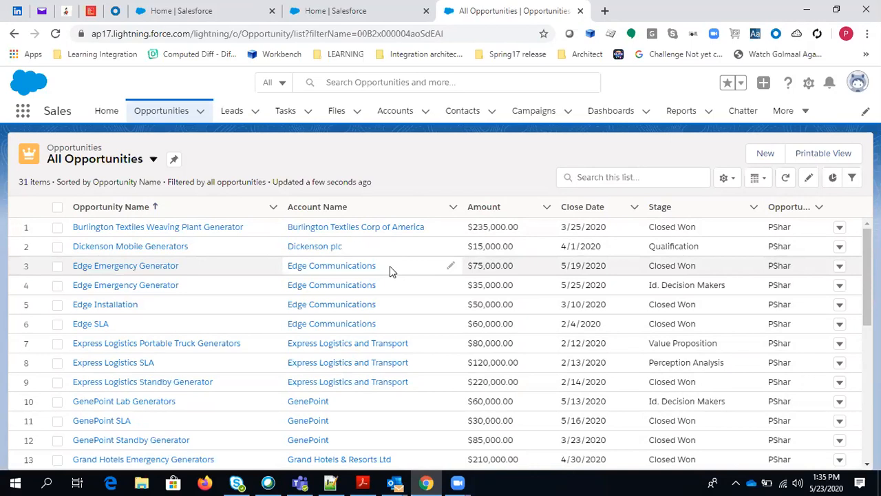
# Display the All Opportunities list as a Kanban board and look over the stage columns.
pyautogui.click(765, 187)
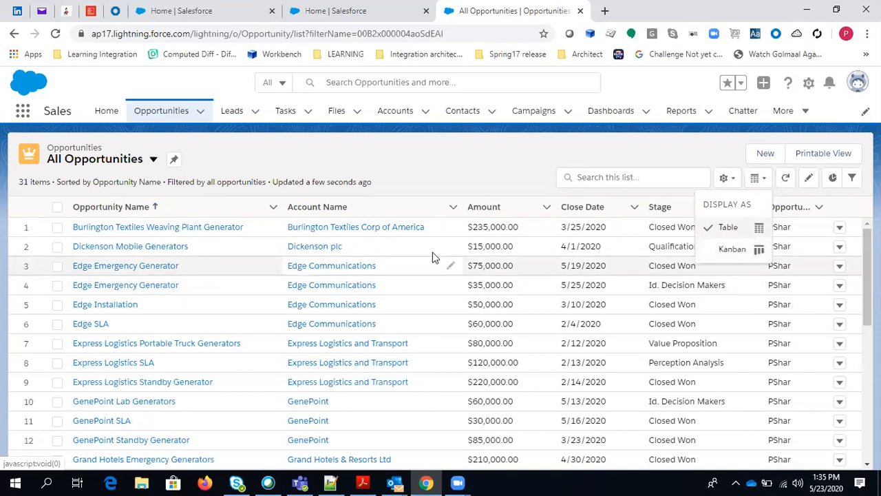
pyautogui.click(734, 250)
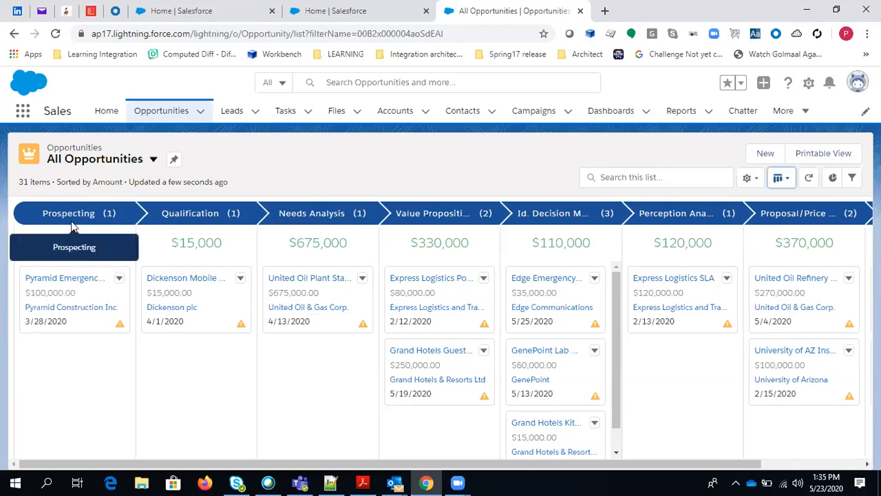
pyautogui.scroll(-2, 565, 341)
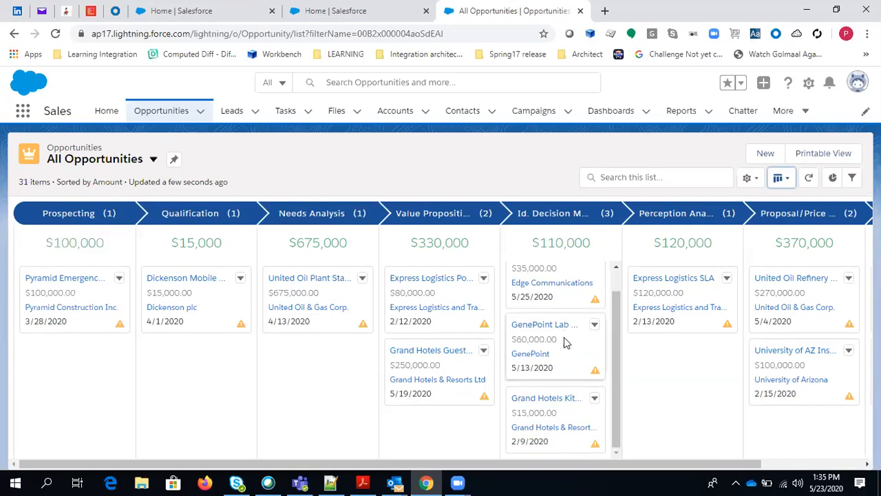
# Move the $35,000 Edge Emergency Generator opportunity on the Kanban board from Id. Decision Makers to Perception Analysis.
pyautogui.moveTo(303, 321); pyautogui.dragTo(277, 323)
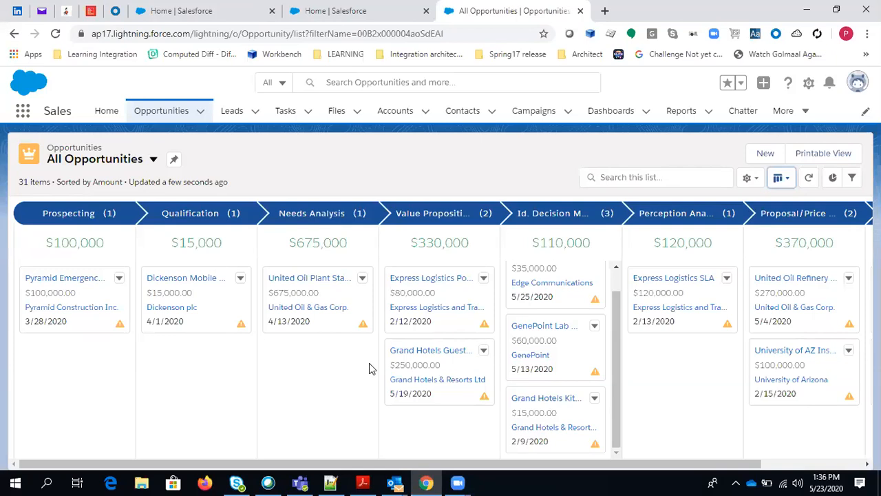
pyautogui.click(243, 324)
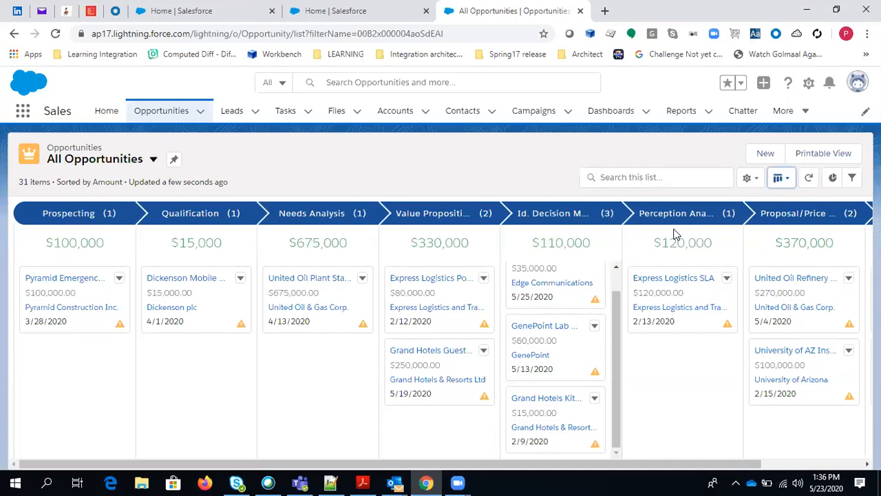
pyautogui.moveTo(585, 271); pyautogui.dragTo(632, 283)
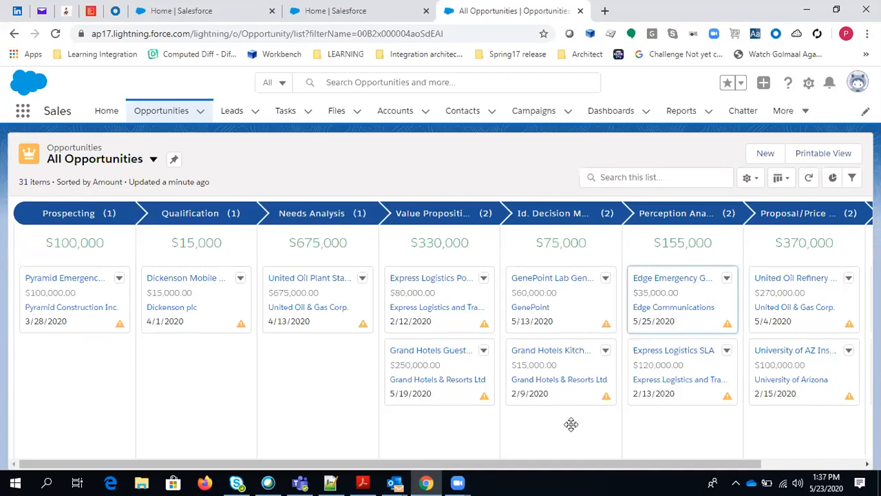
# Open the United Oil Plant Standby Generators opportunity and examine its highlights, stage path, activities and related lists.
pyautogui.click(318, 283)
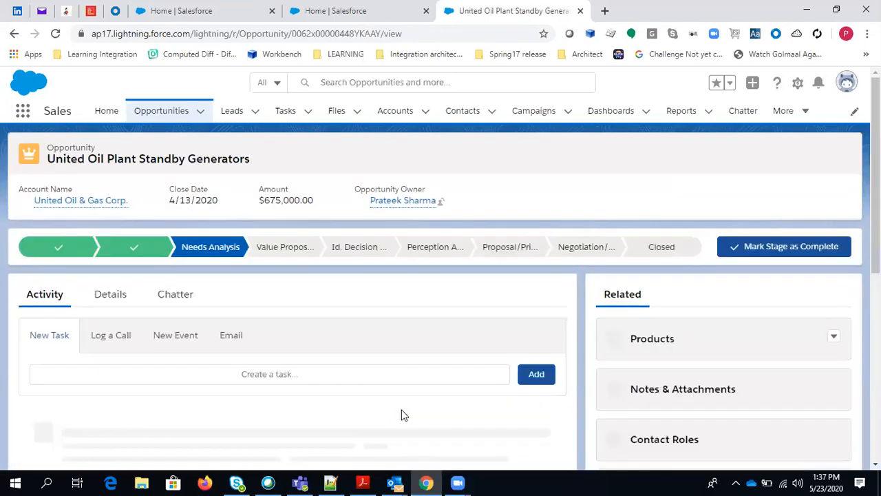
pyautogui.scroll(-2, 619, 296)
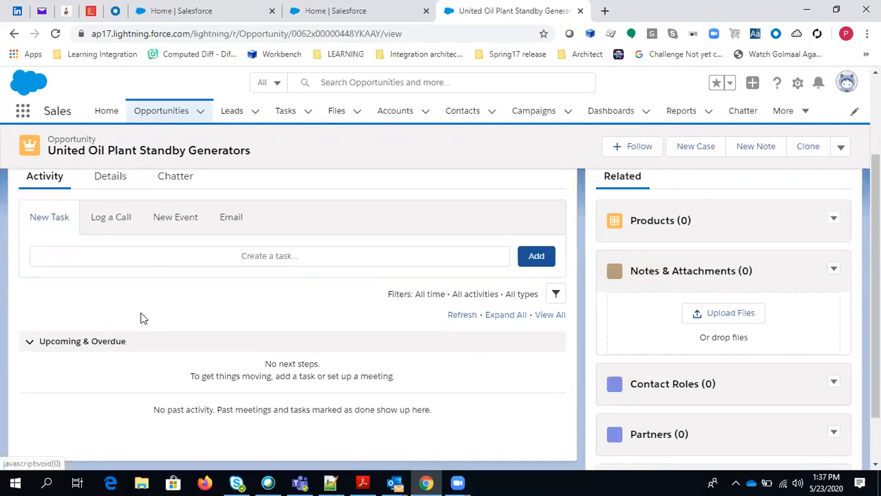
pyautogui.scroll(2, 529, 316)
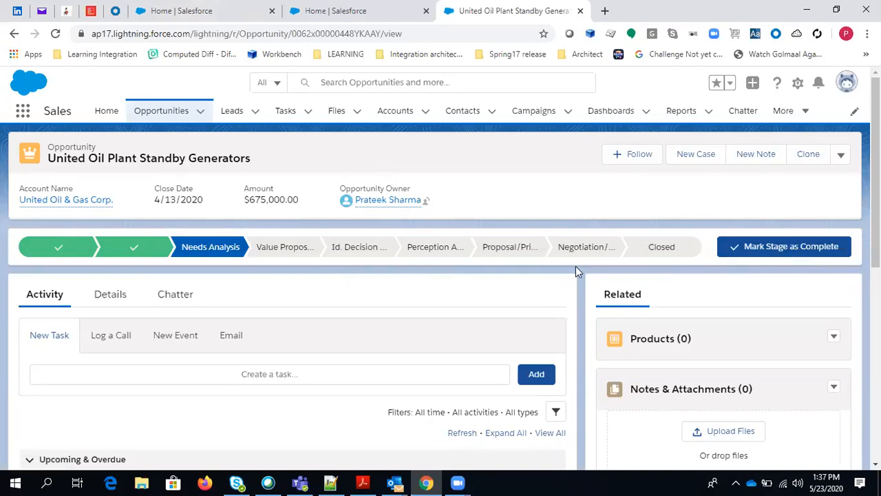
pyautogui.scroll(-1, 376, 250)
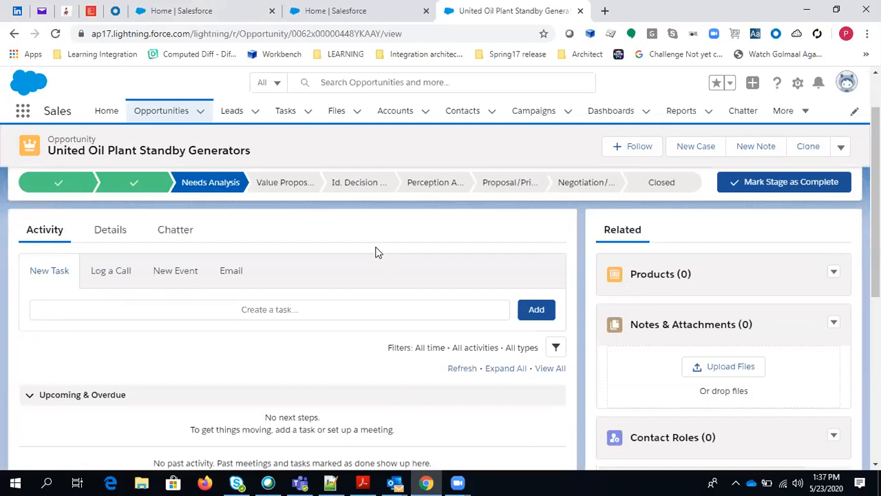
pyautogui.scroll(1, 386, 248)
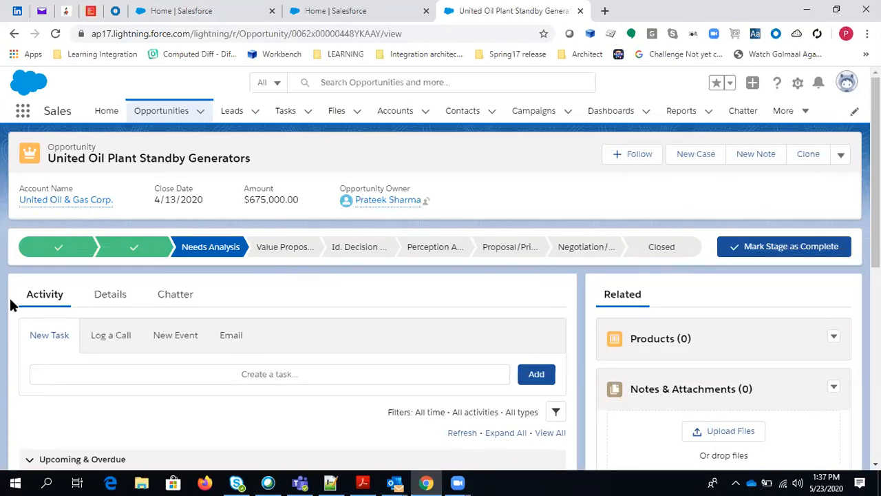
pyautogui.scroll(-1, 15, 306)
pyautogui.scroll(-1, 69, 238)
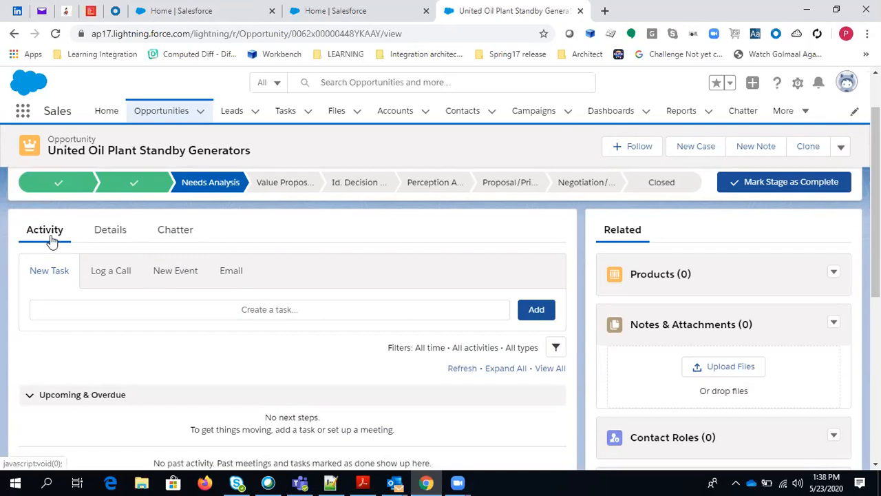
# Show the opportunity's Details and look through all its fields.
pyautogui.click(122, 232)
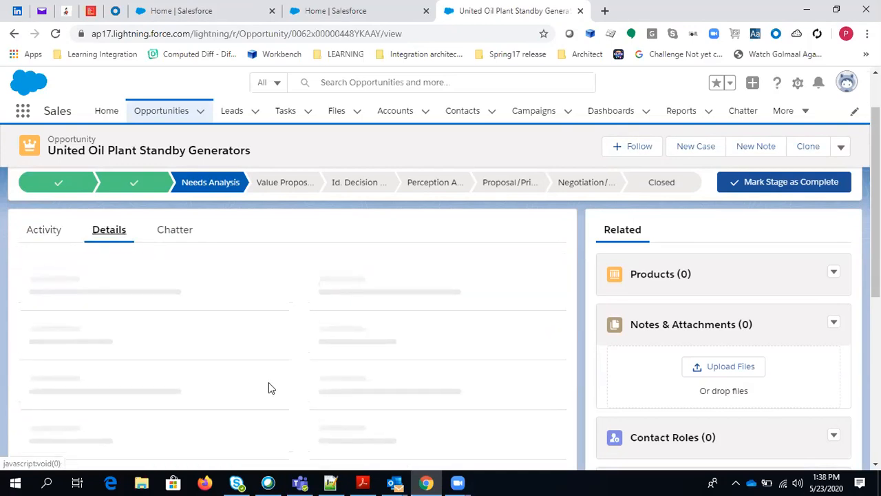
pyautogui.scroll(3, 264, 375)
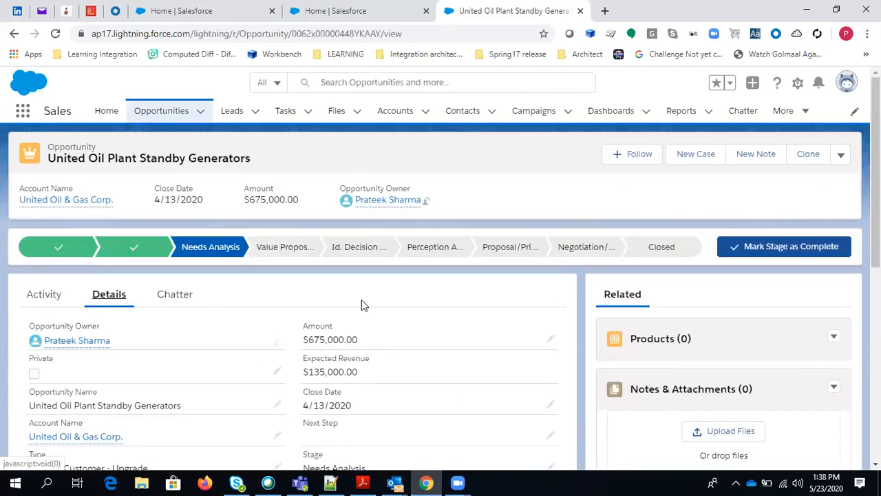
pyautogui.scroll(-5, 386, 352)
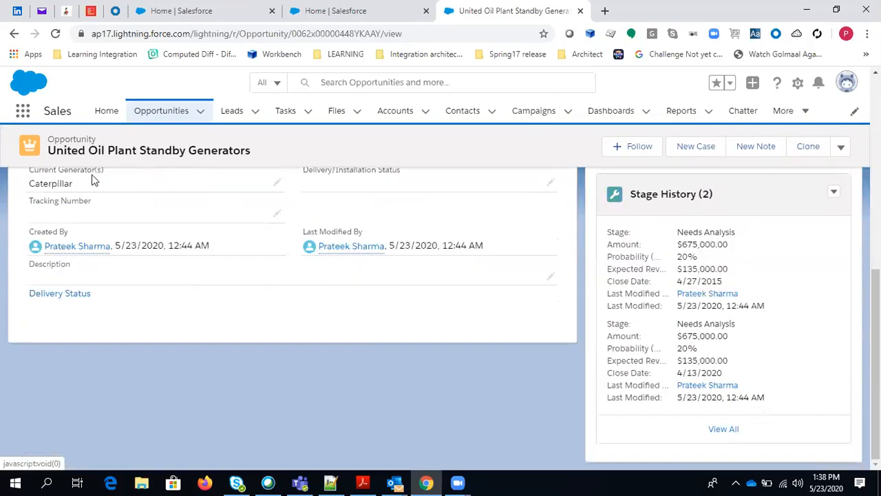
pyautogui.scroll(5, 184, 258)
# Show the opportunity's Chatter feed and look at its posting options and feed area.
pyautogui.click(180, 273)
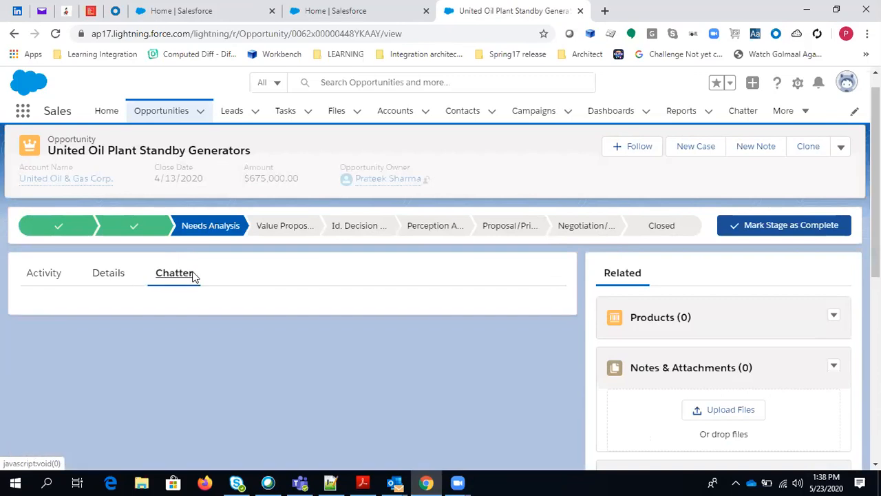
pyautogui.scroll(-2, 296, 337)
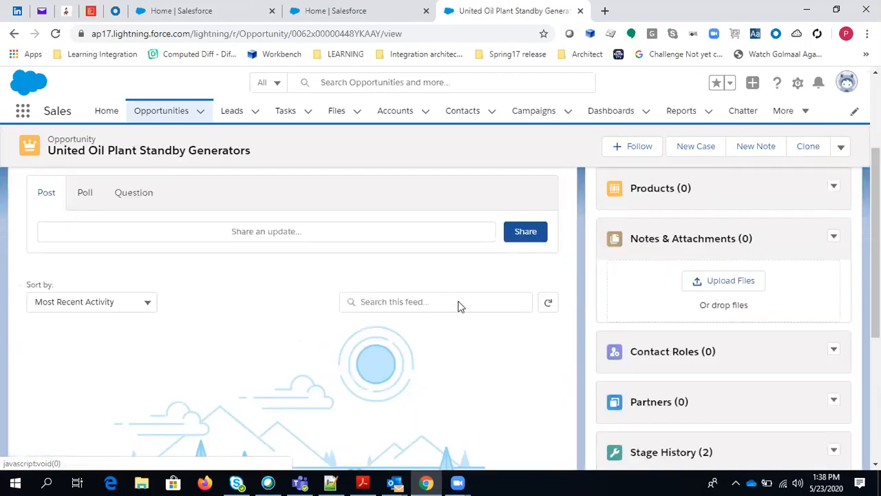
pyautogui.scroll(2, 459, 301)
pyautogui.scroll(1, 828, 358)
pyautogui.scroll(-2, 829, 359)
pyautogui.scroll(2, 828, 358)
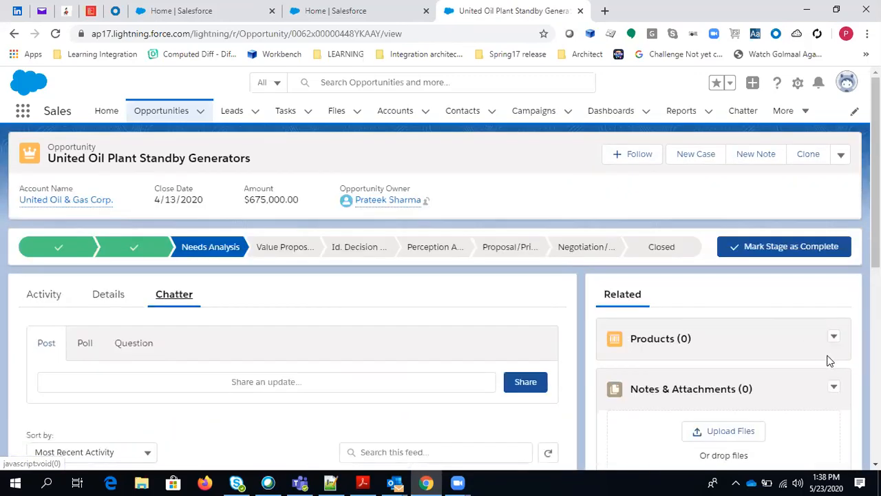
# Examine the opportunity's related lists from Products and Notes & Attachments down to Stage History.
pyautogui.scroll(-1, 718, 301)
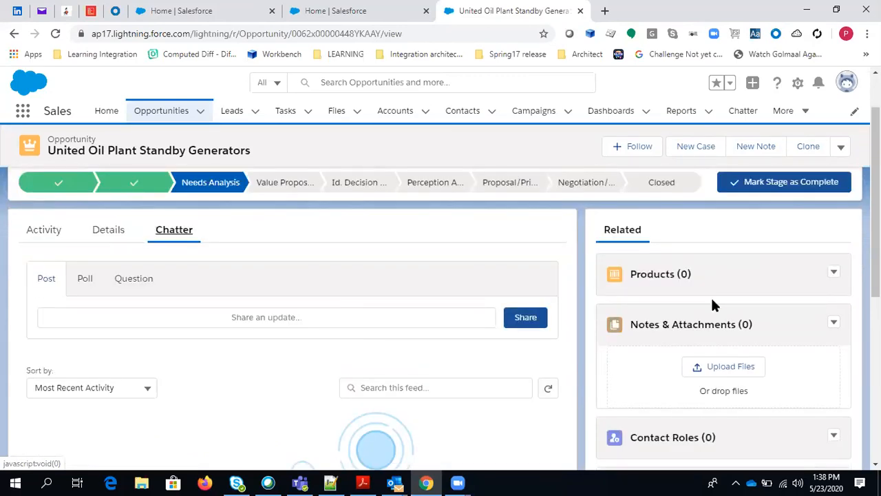
pyautogui.scroll(-2, 716, 227)
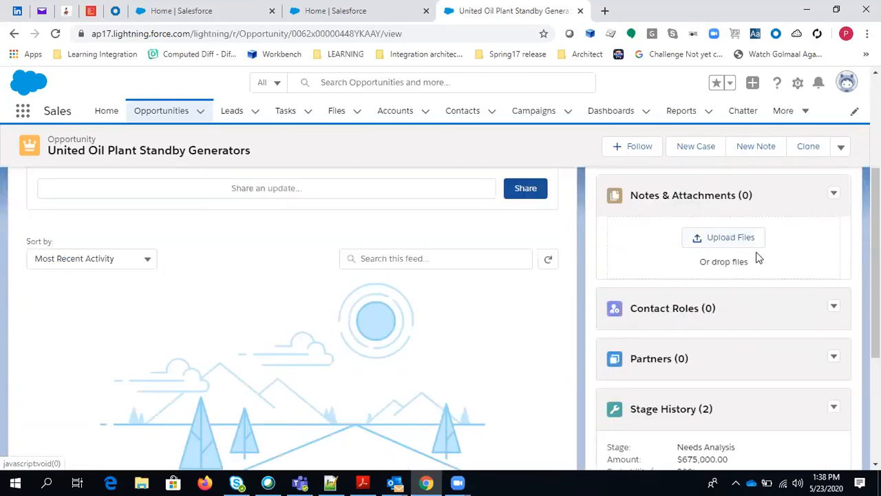
pyautogui.scroll(-2, 739, 329)
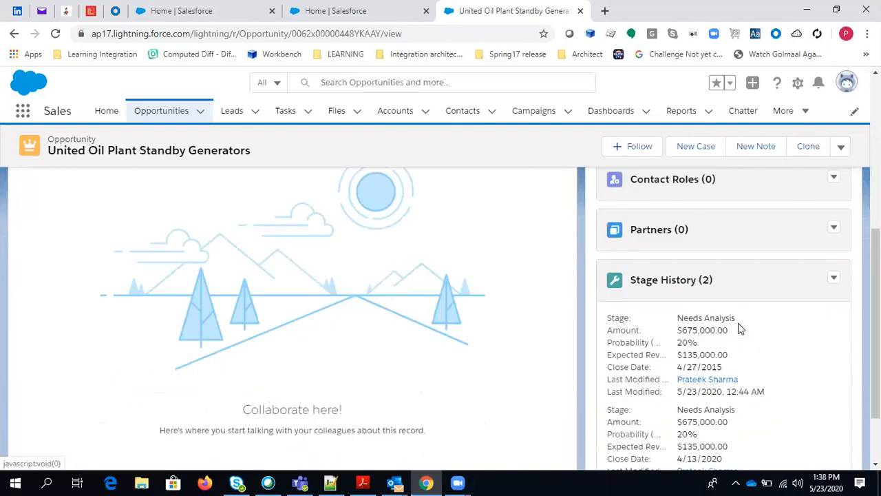
pyautogui.scroll(-2, 738, 330)
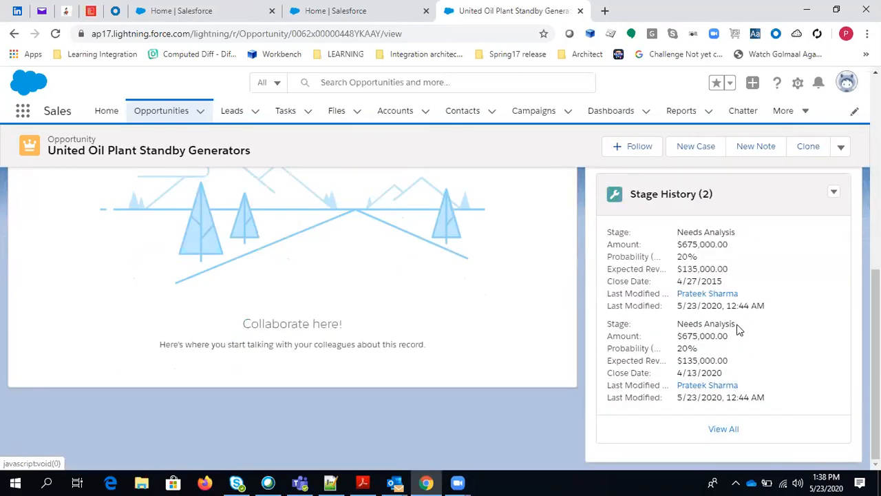
pyautogui.scroll(5, 737, 329)
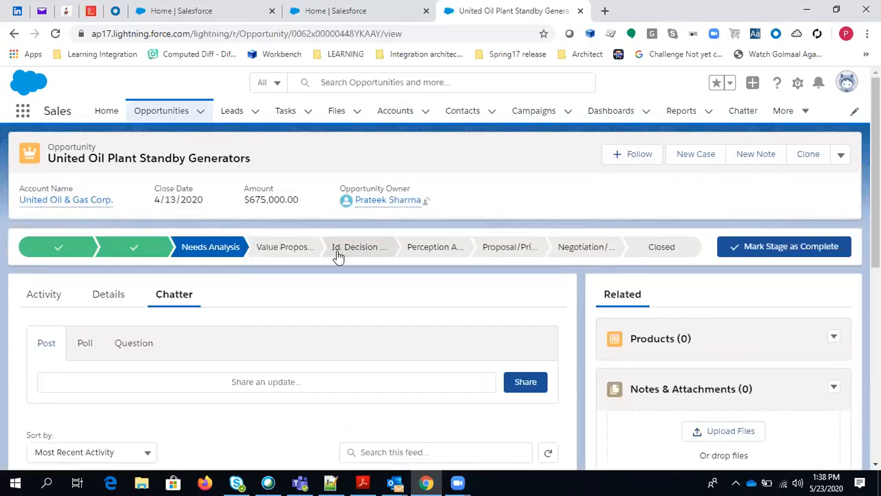
pyautogui.scroll(-2, 336, 255)
pyautogui.scroll(2, 330, 265)
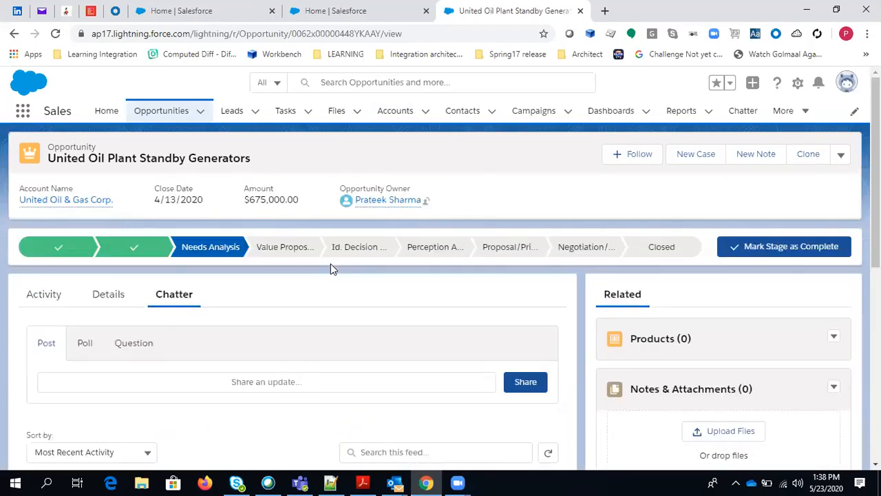
pyautogui.scroll(-4, 331, 264)
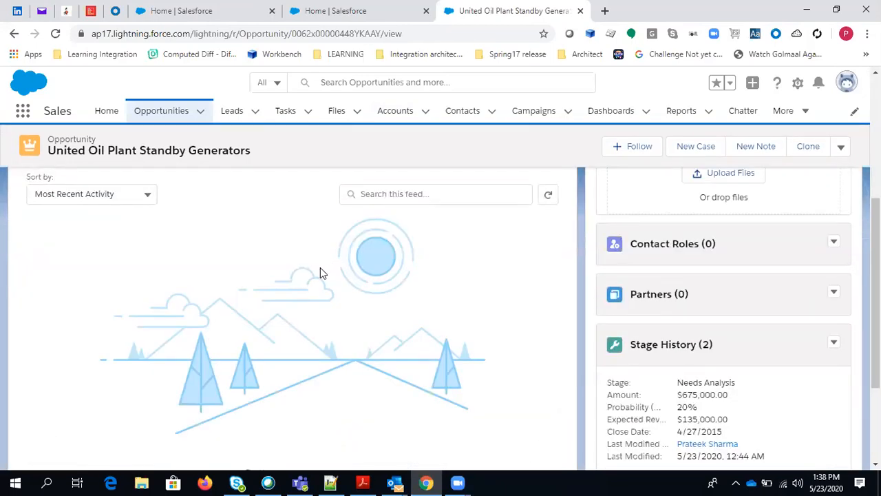
pyautogui.scroll(4, 320, 267)
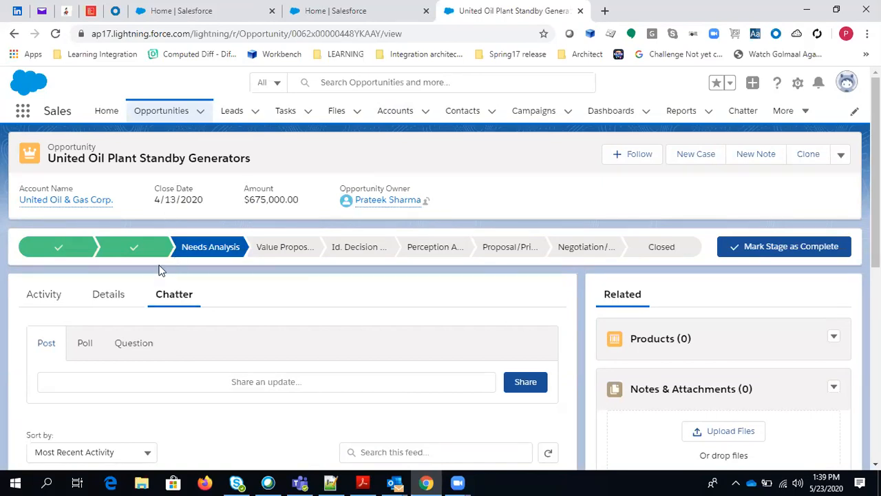
pyautogui.scroll(-3, 142, 287)
pyautogui.scroll(3, 197, 307)
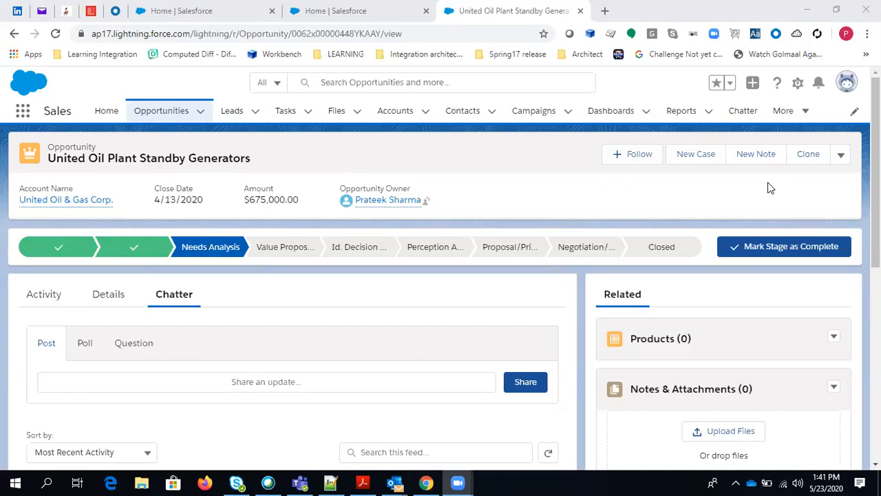
pyautogui.click(572, 154)
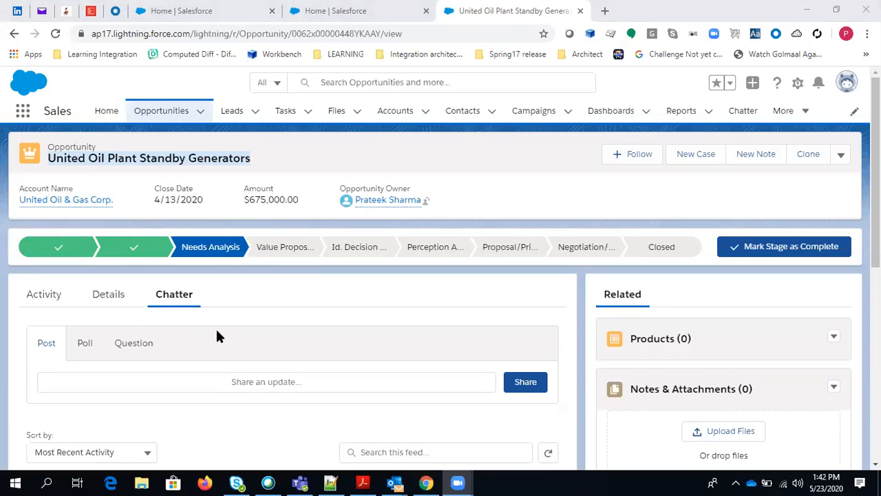
pyautogui.scroll(-3, 288, 323)
pyautogui.scroll(3, 285, 334)
pyautogui.scroll(-4, 458, 314)
pyautogui.scroll(2, 456, 315)
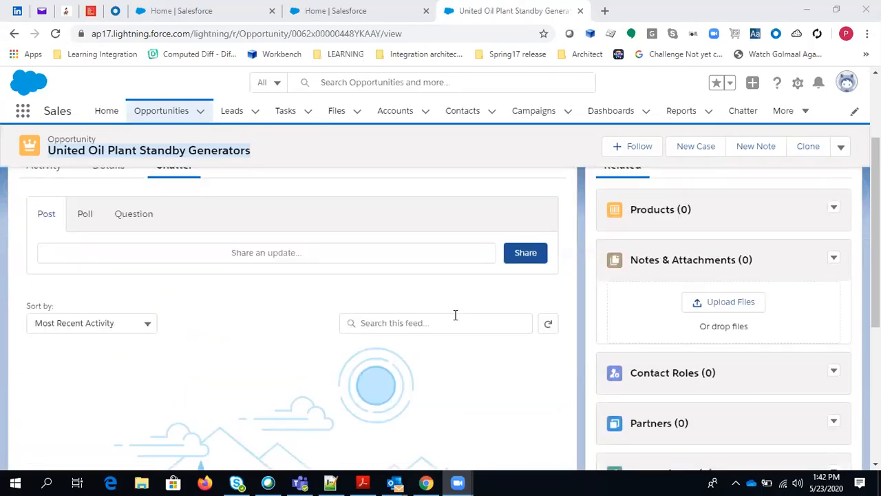
pyautogui.scroll(2, 451, 321)
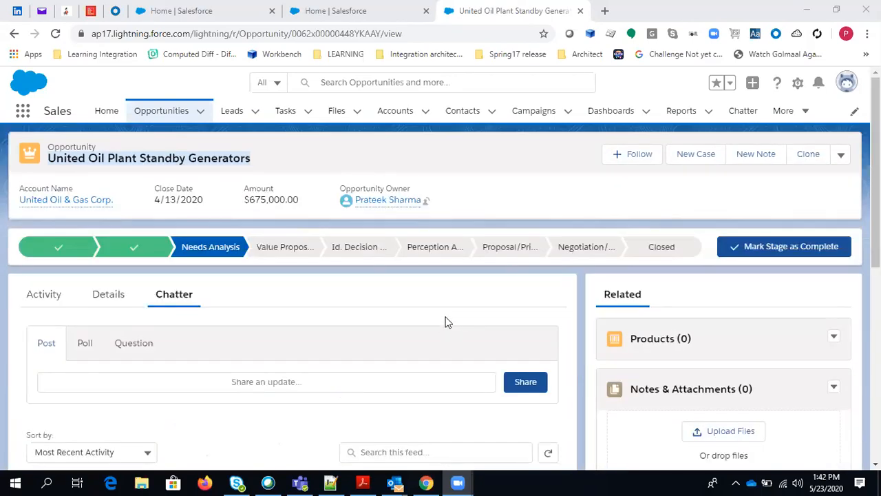
pyautogui.scroll(-2, 856, 213)
pyautogui.scroll(2, 787, 187)
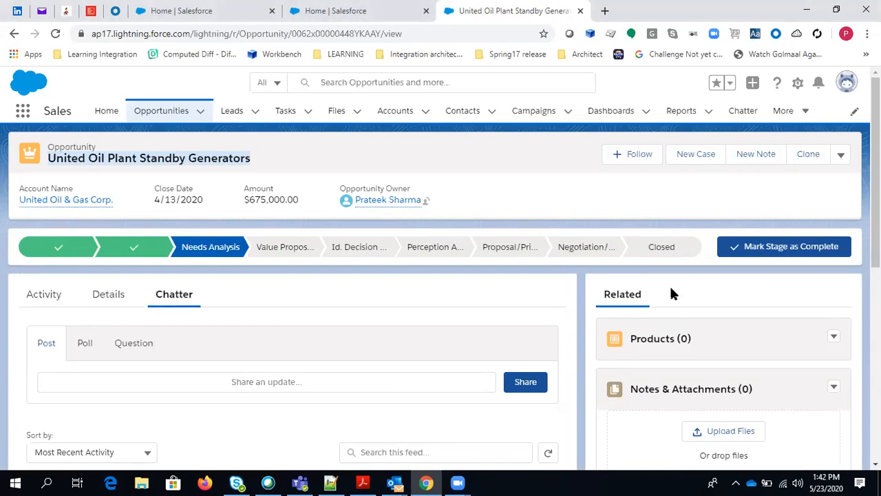
pyautogui.scroll(-2, 675, 297)
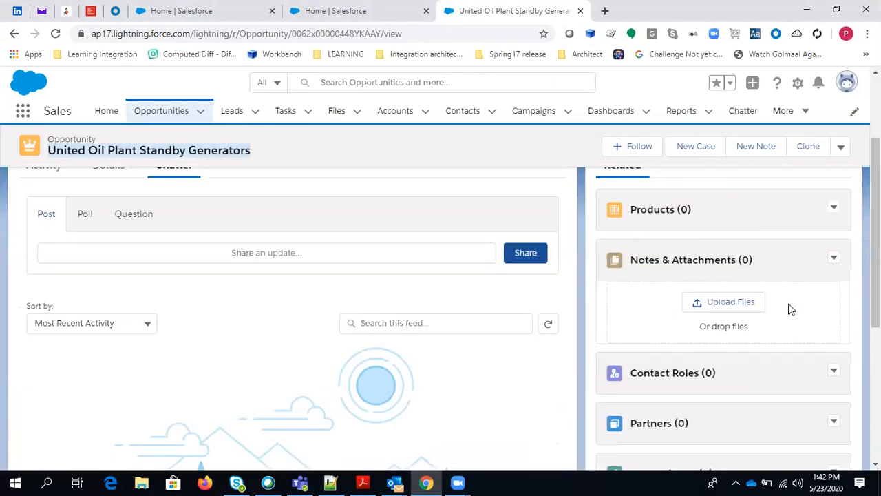
pyautogui.scroll(2, 651, 323)
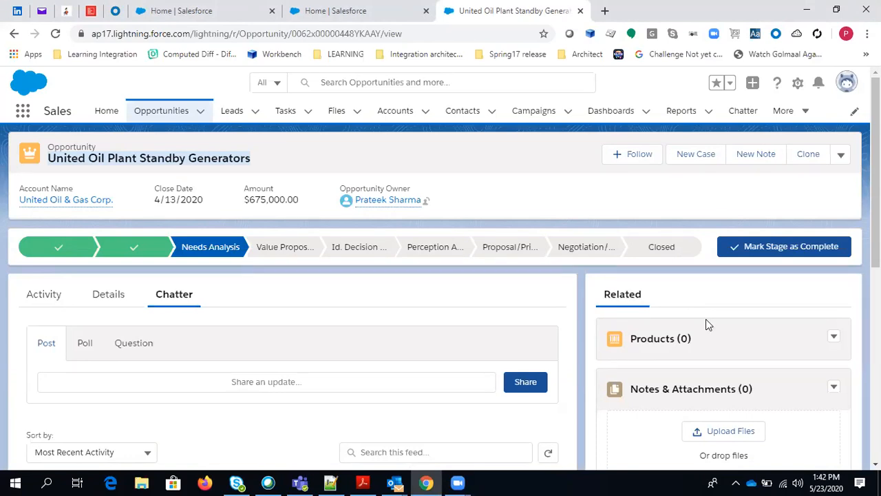
pyautogui.scroll(-5, 706, 322)
pyautogui.scroll(4, 704, 324)
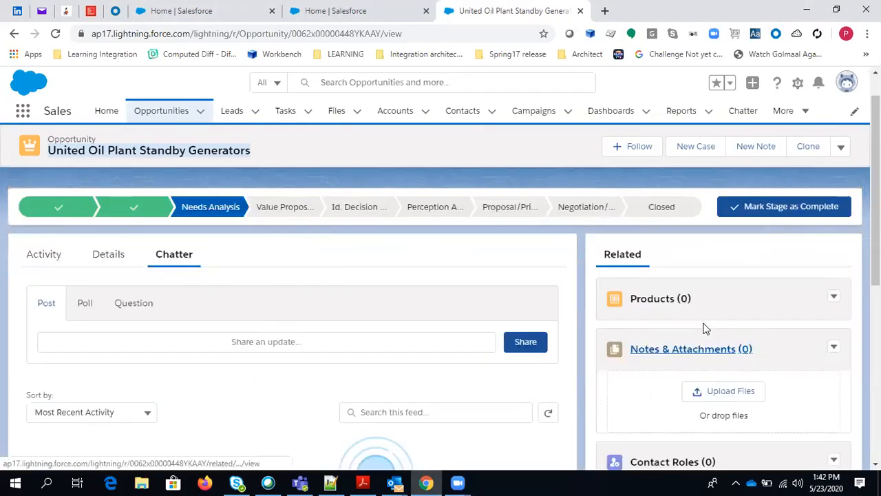
pyautogui.scroll(1, 699, 322)
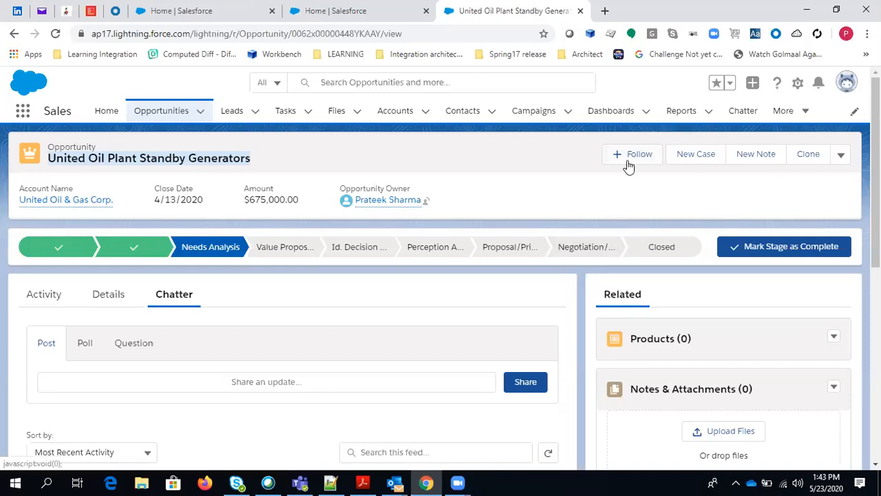
# Open Setup and find the Lightning App Builder by searching for "app builder".
pyautogui.click(797, 85)
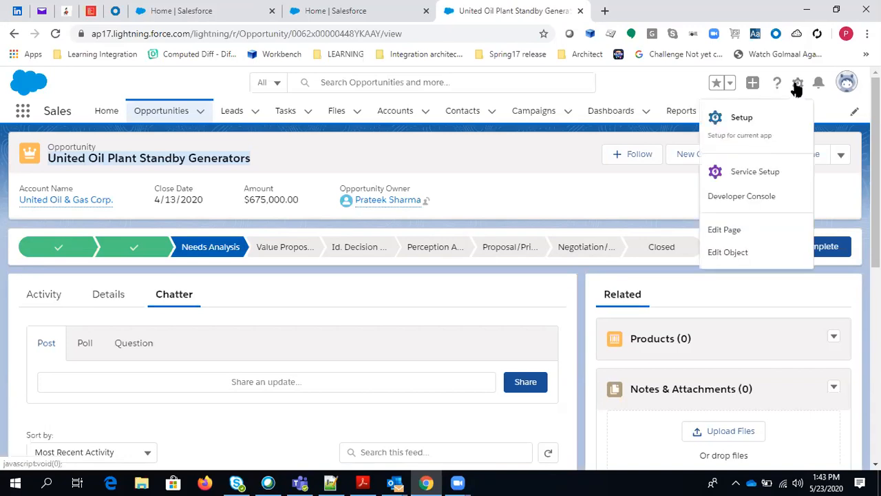
pyautogui.click(751, 117)
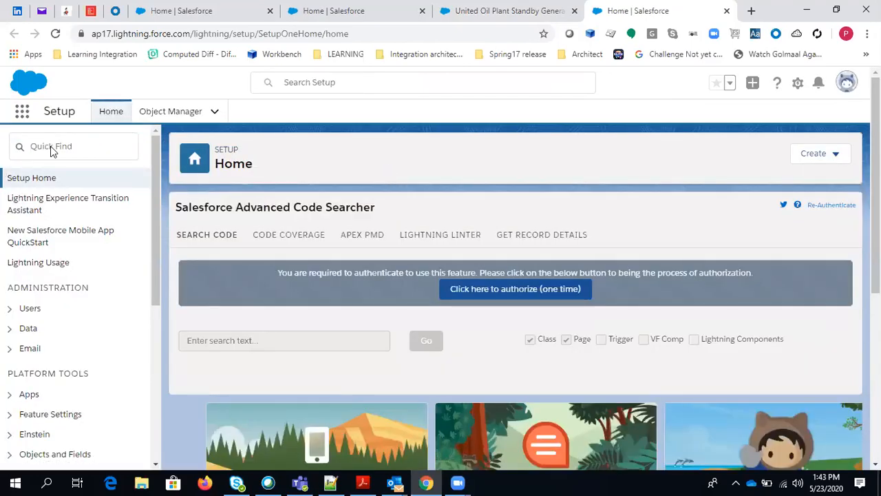
pyautogui.click(52, 147)
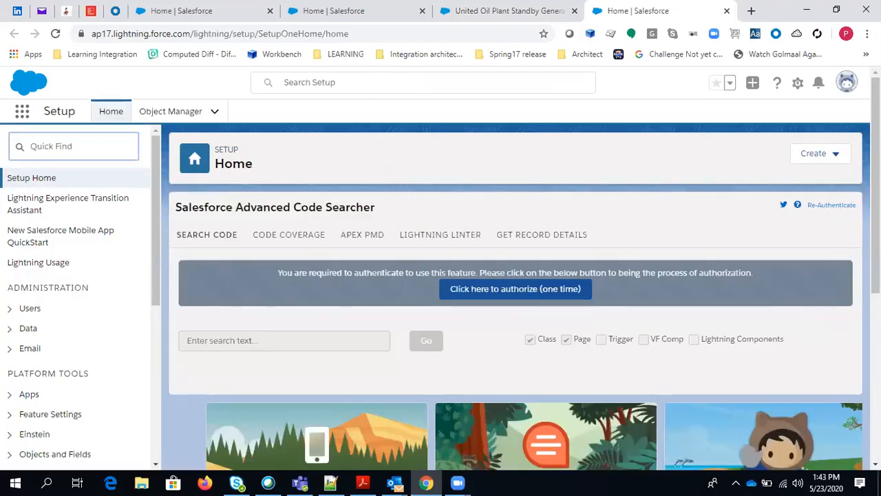
pyautogui.write('app builder')
pyautogui.click(89, 201)
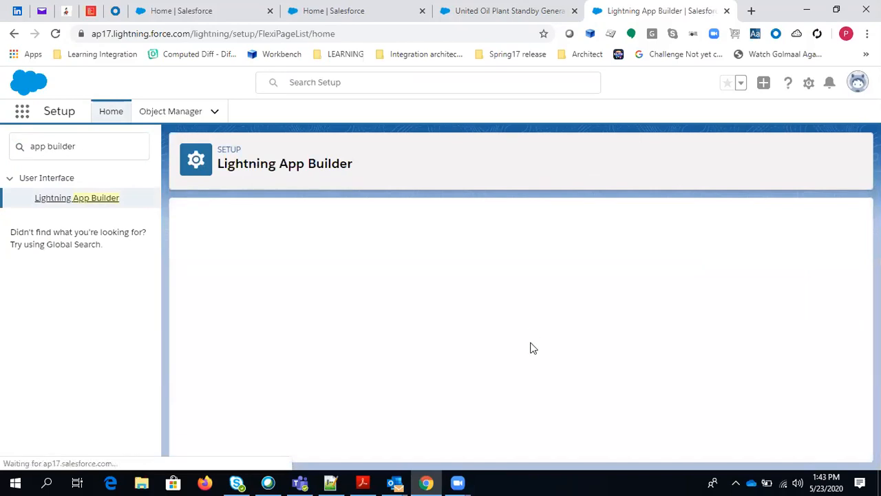
# Start a new Lightning record page labelled "My custom record page" for the Opportunity object.
pyautogui.click(398, 283)
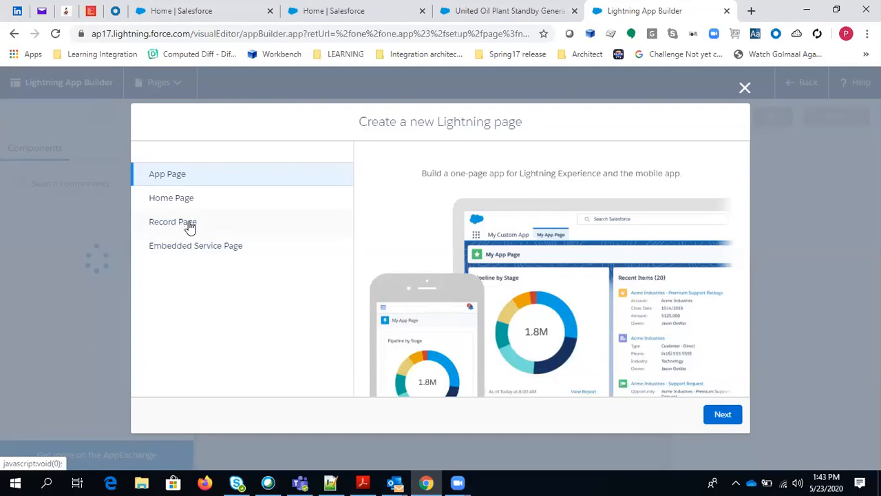
pyautogui.click(191, 227)
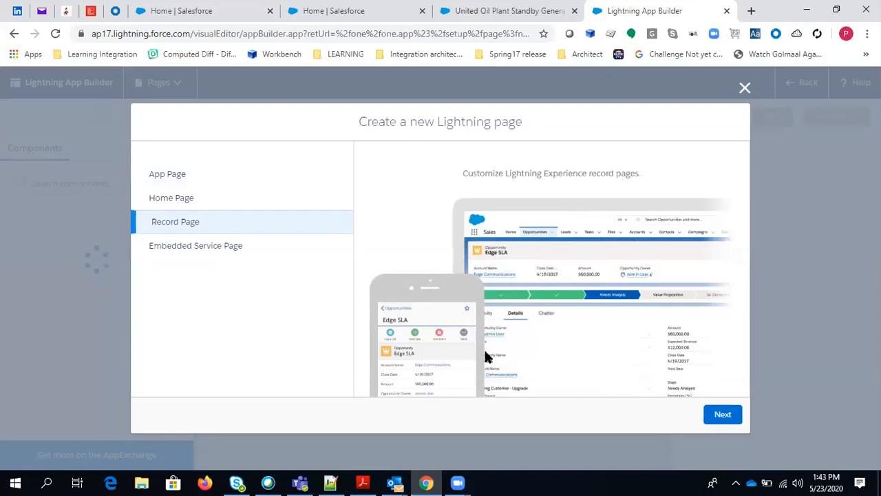
pyautogui.click(730, 420)
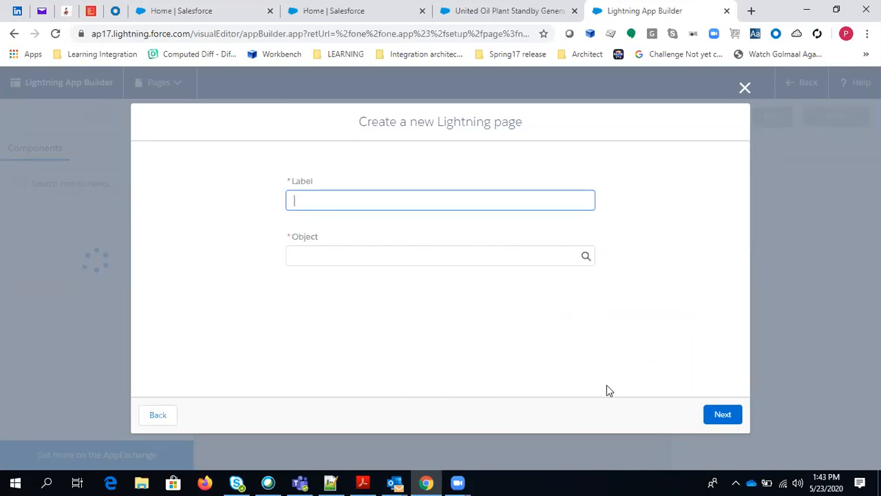
pyautogui.write('My cu')
pyautogui.press('BackSpace')
pyautogui.write('ustom record page')
pyautogui.click(431, 258)
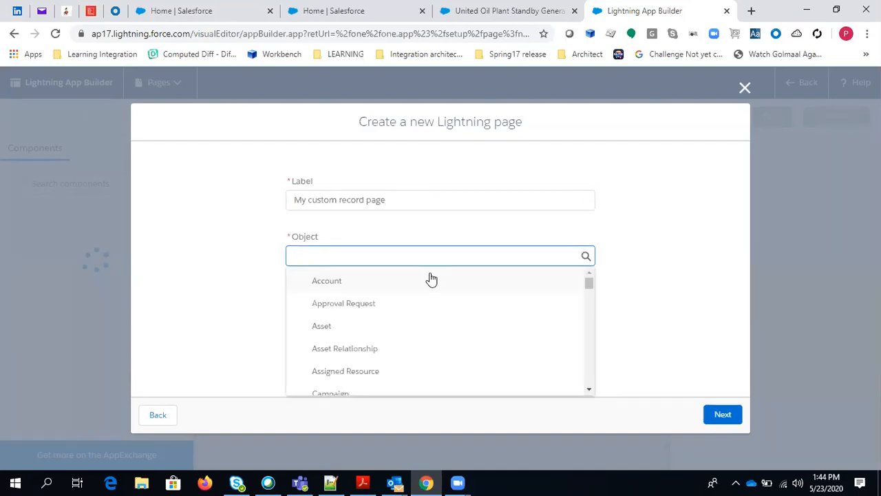
pyautogui.write('opp')
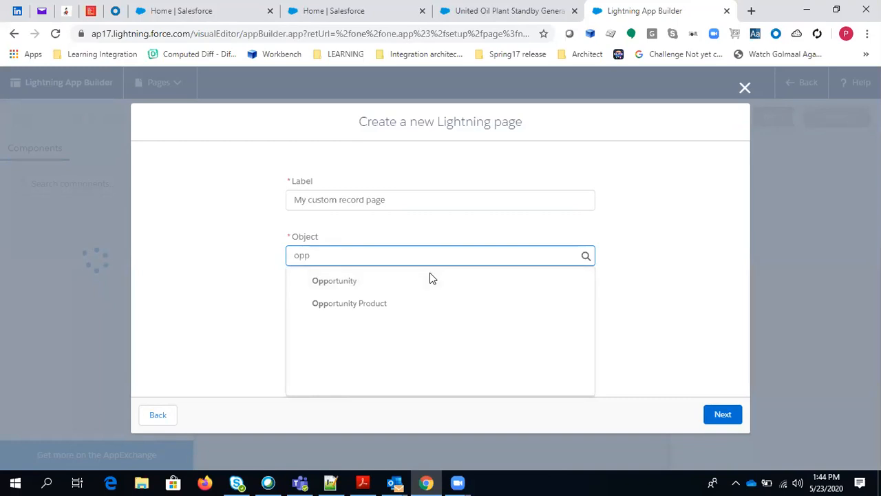
pyautogui.click(357, 281)
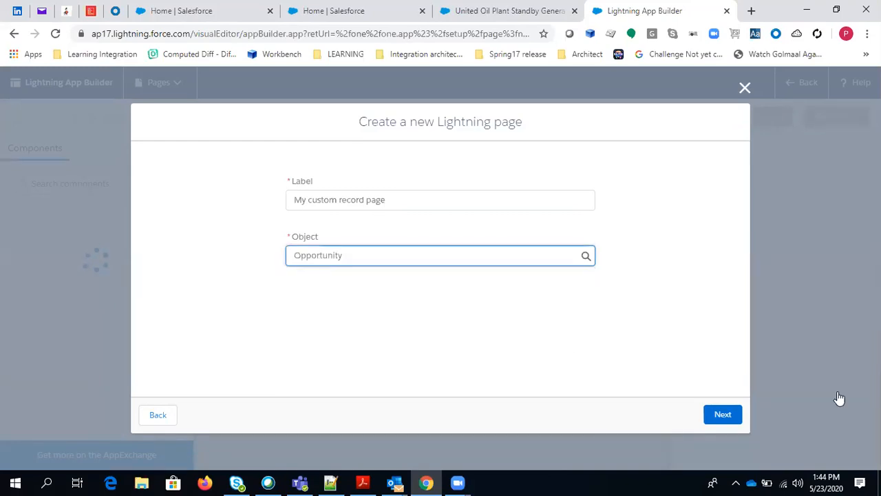
pyautogui.click(730, 417)
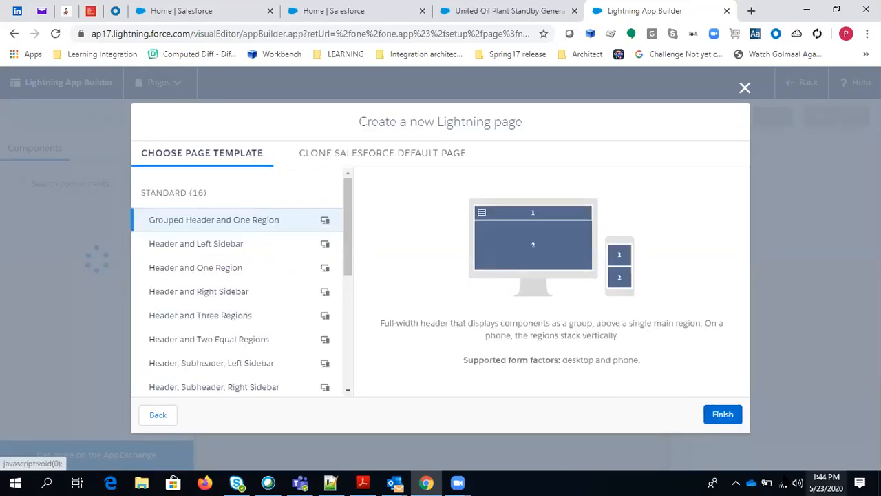
# Choose the Header and Three Regions template and finish creating the record page.
pyautogui.scroll(-1, 220, 279)
pyautogui.scroll(1, 285, 337)
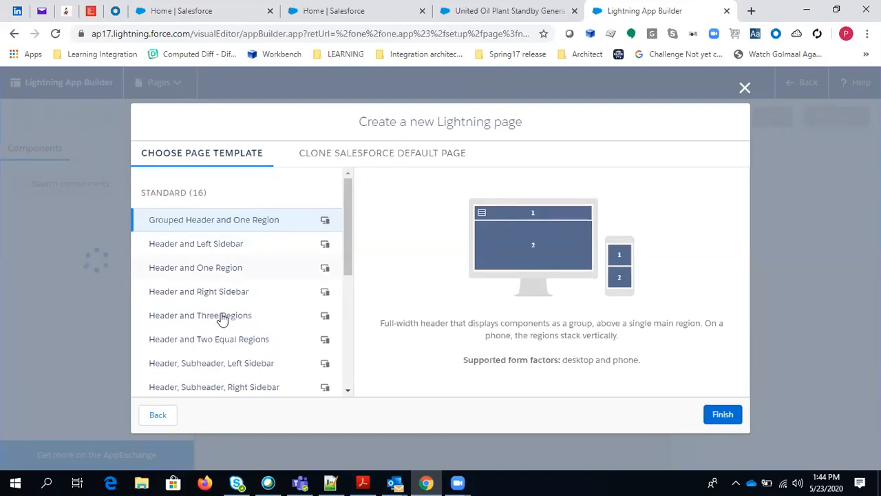
pyautogui.scroll(-1, 222, 317)
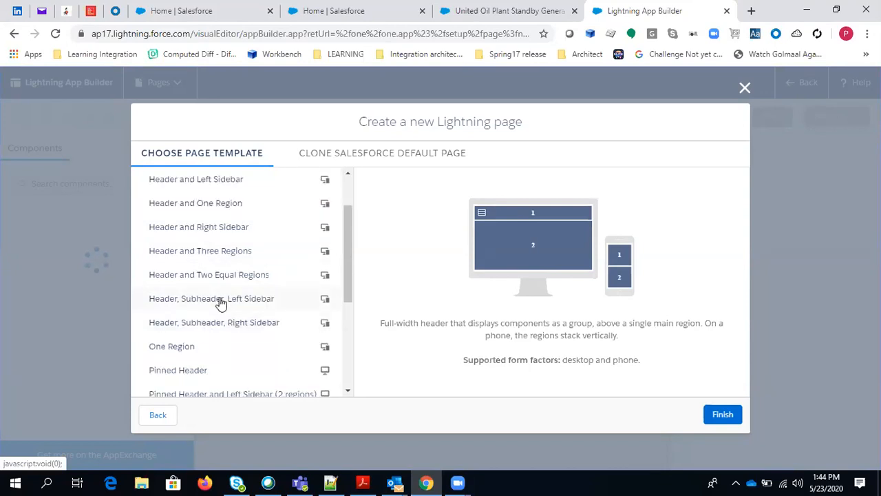
pyautogui.click(232, 252)
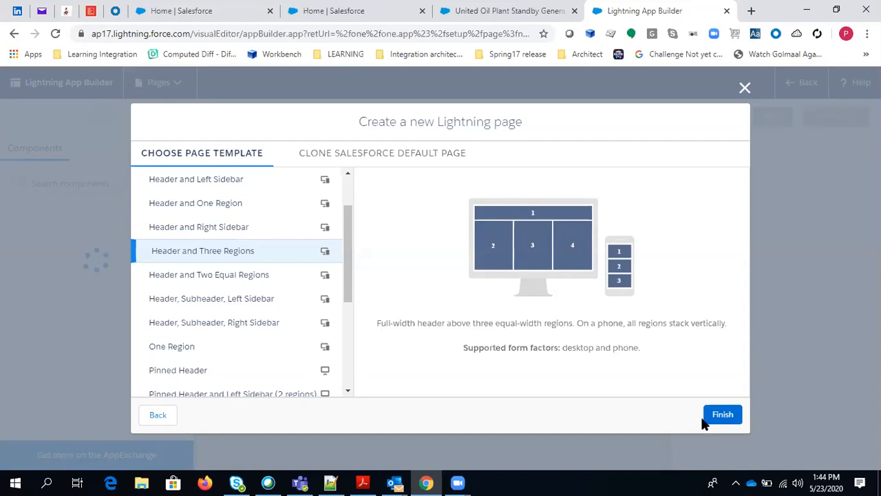
pyautogui.click(719, 416)
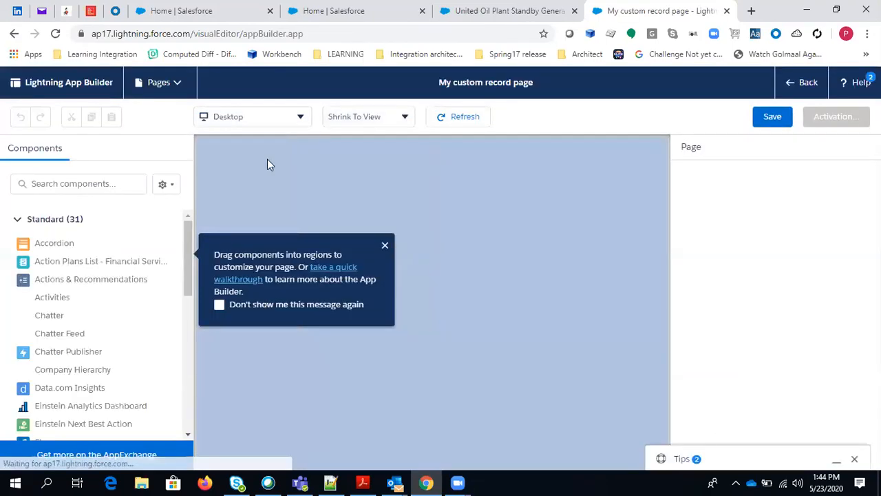
# Dismiss the component walkthrough tip and the Important Changes notice about customizing pages for mobile.
pyautogui.click(297, 122)
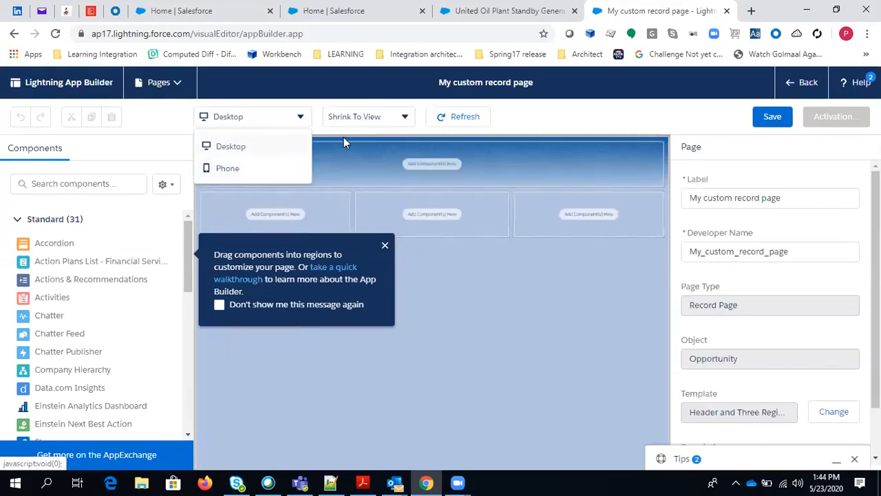
pyautogui.click(384, 246)
pyautogui.click(385, 245)
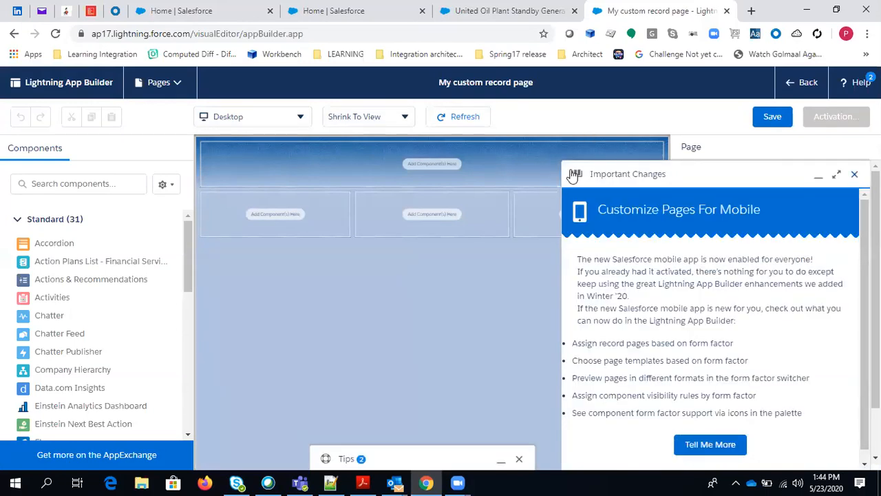
pyautogui.click(855, 175)
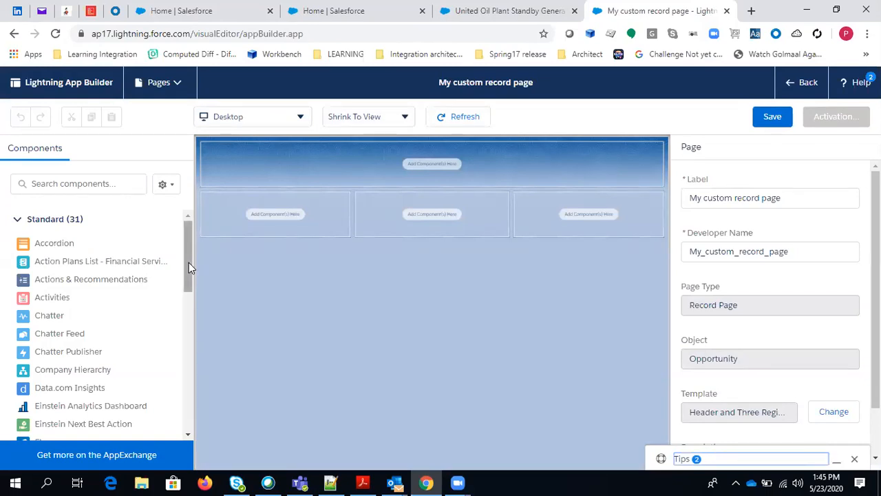
# Add the Highlights Panel to the page's header region and a Tabs component to the first of the three regions.
pyautogui.moveTo(190, 263); pyautogui.dragTo(183, 316)
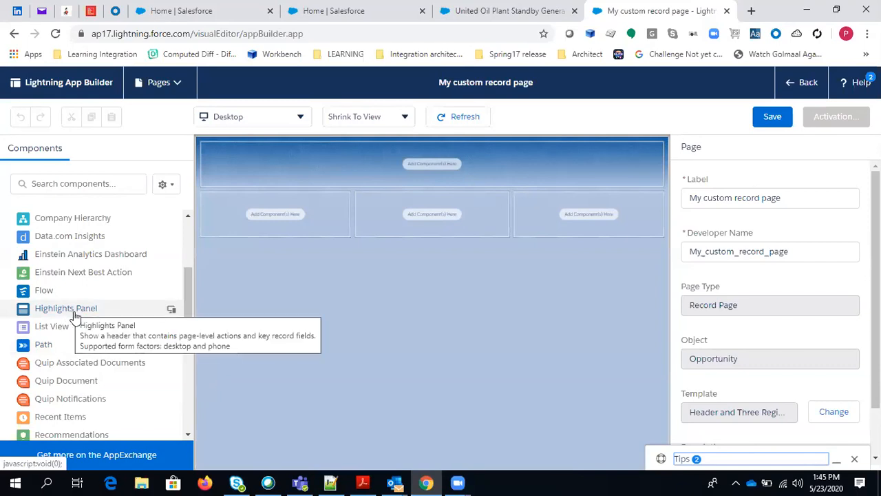
pyautogui.moveTo(76, 311); pyautogui.dragTo(343, 366)
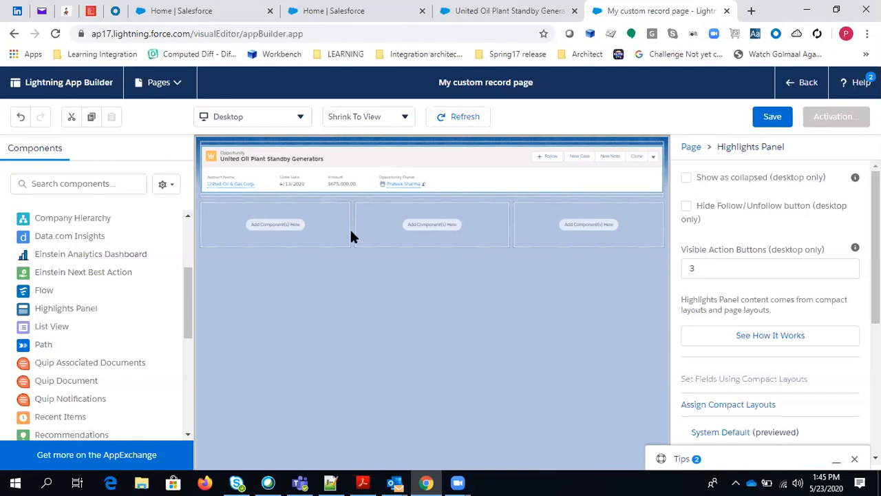
pyautogui.moveTo(190, 296); pyautogui.dragTo(183, 369)
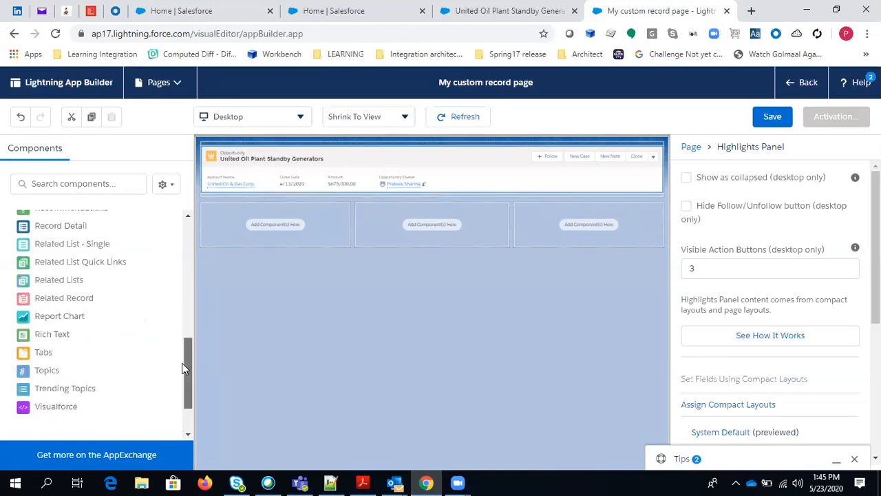
pyautogui.click(59, 356)
pyautogui.press('Escape')
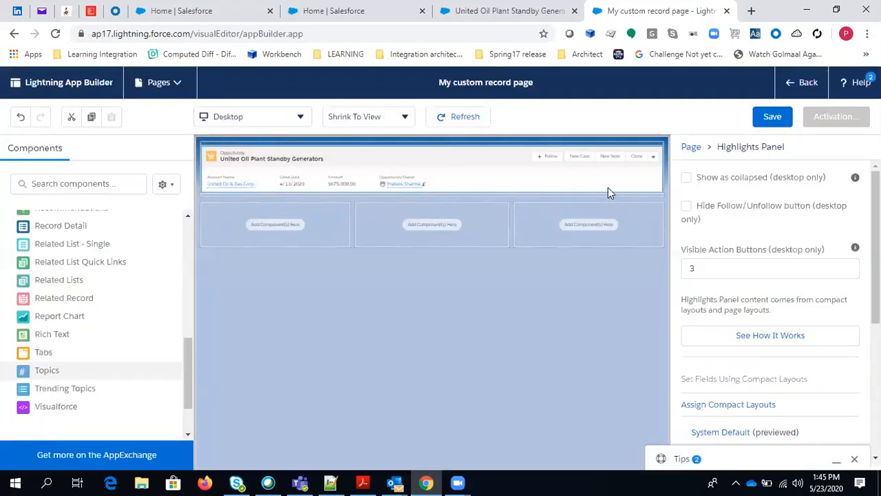
pyautogui.moveTo(50, 353); pyautogui.dragTo(214, 228)
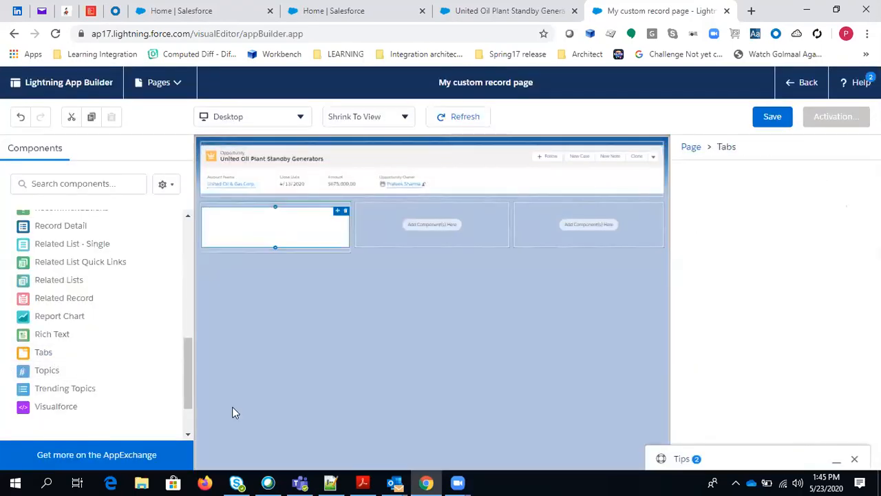
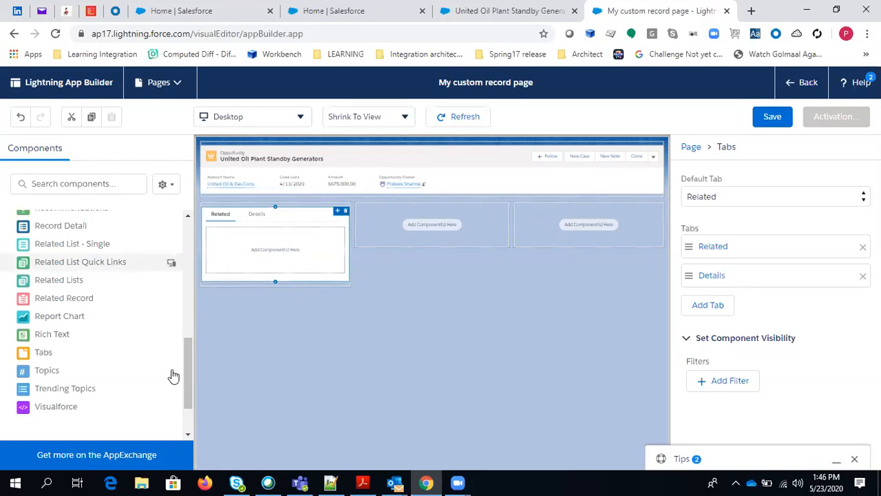
# Add the Chatter component to the third region and a Rich Text component to the middle region.
pyautogui.scroll(1, 185, 340)
pyautogui.scroll(10, 193, 218)
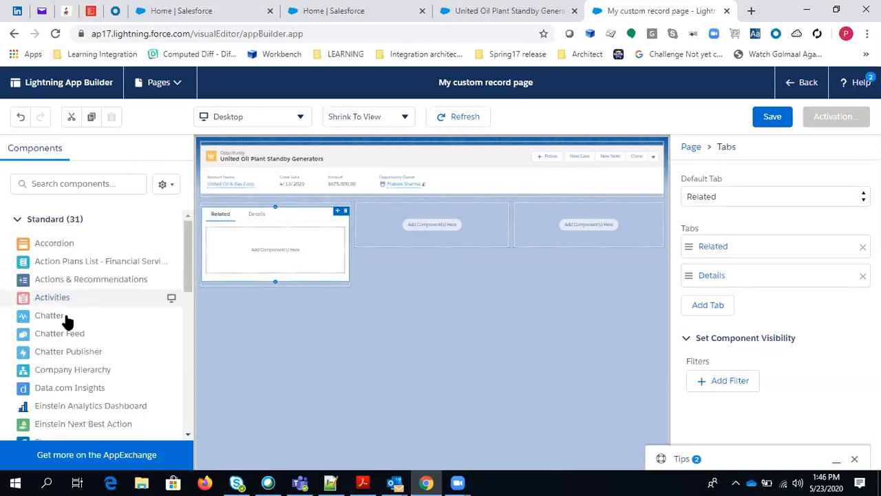
pyautogui.moveTo(61, 314); pyautogui.dragTo(531, 226)
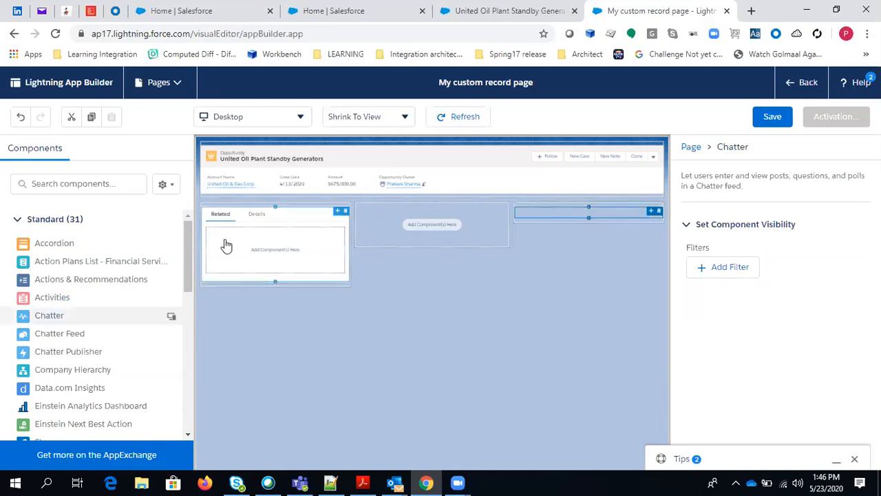
pyautogui.scroll(-1, 187, 262)
pyautogui.moveTo(187, 260); pyautogui.dragTo(169, 429)
pyautogui.moveTo(61, 275); pyautogui.dragTo(394, 228)
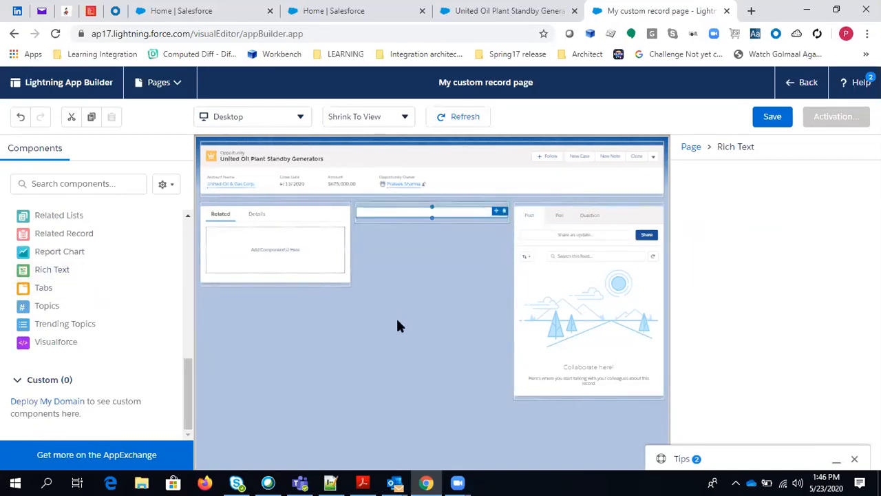
# Enter "Its Awesome !!!!" in the Rich Text component at font size 48, and return to the page's properties.
pyautogui.click(763, 339)
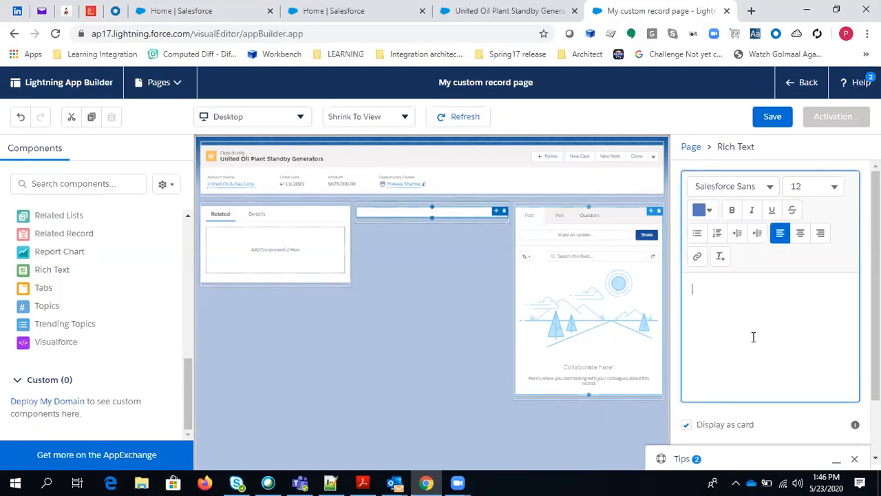
pyautogui.write('K')
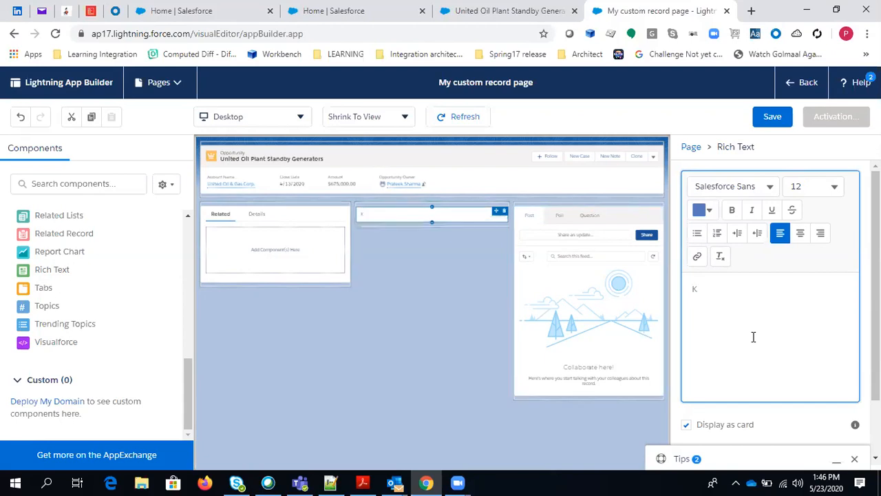
pyautogui.press('BackSpace')
pyautogui.click(832, 193)
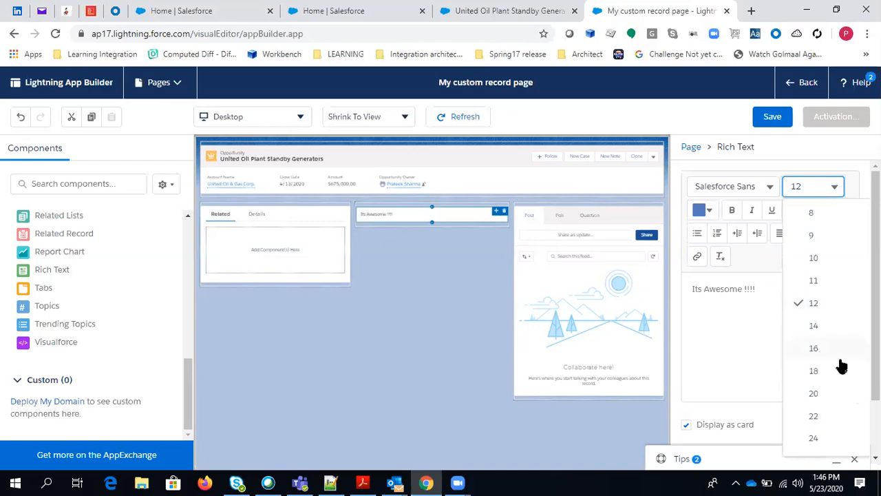
pyautogui.scroll(-1, 840, 362)
pyautogui.click(757, 289)
pyautogui.moveTo(757, 289); pyautogui.dragTo(692, 289)
pyautogui.click(832, 193)
pyautogui.scroll(-1, 816, 386)
pyautogui.click(815, 421)
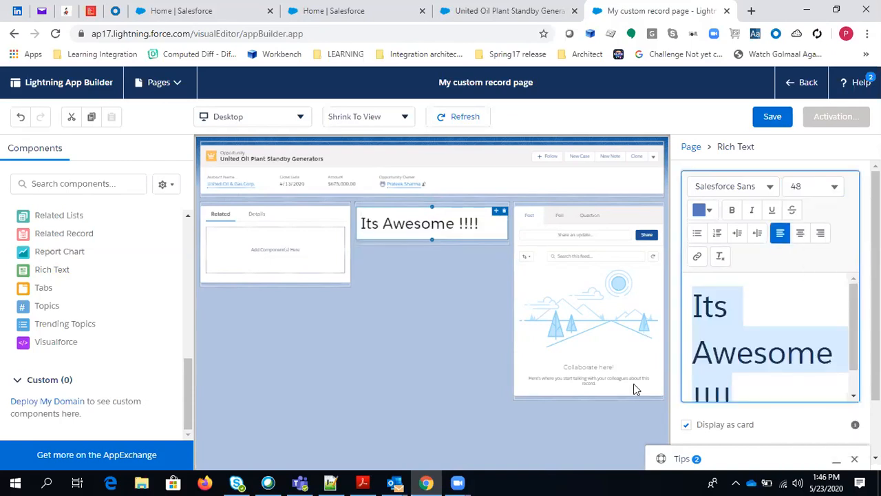
pyautogui.click(691, 147)
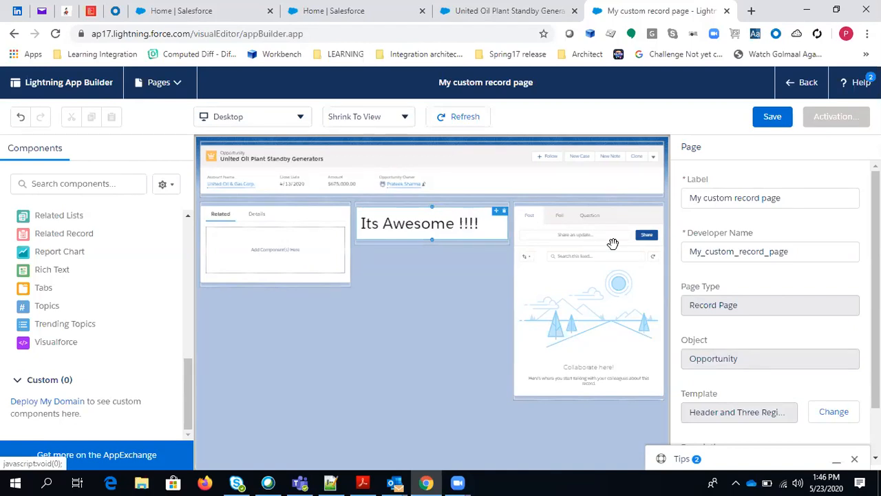
# Add a visibility filter to the Rich Text component: record field Amount, operator Greater Than, value 50000.
pyautogui.scroll(-2, 800, 323)
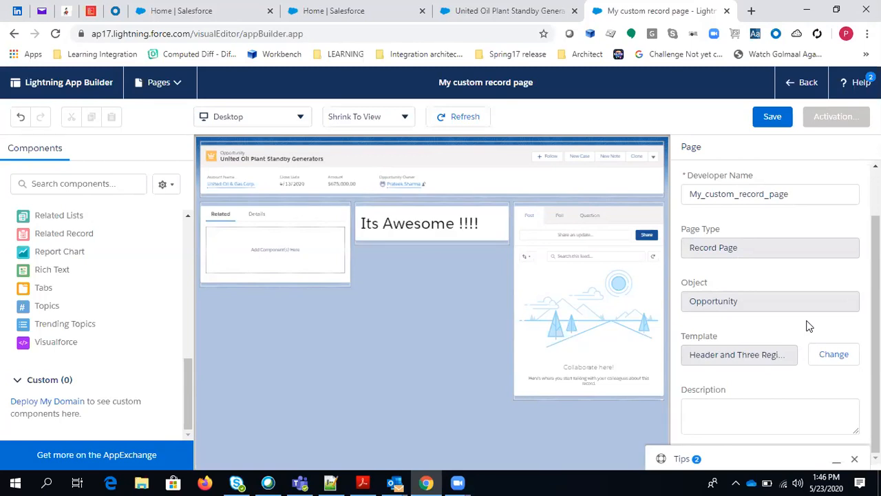
pyautogui.scroll(1, 802, 329)
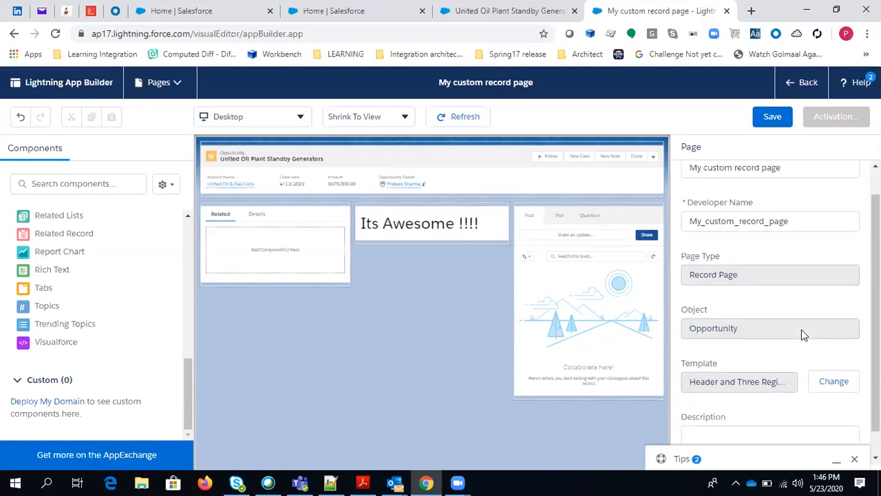
pyautogui.click(458, 213)
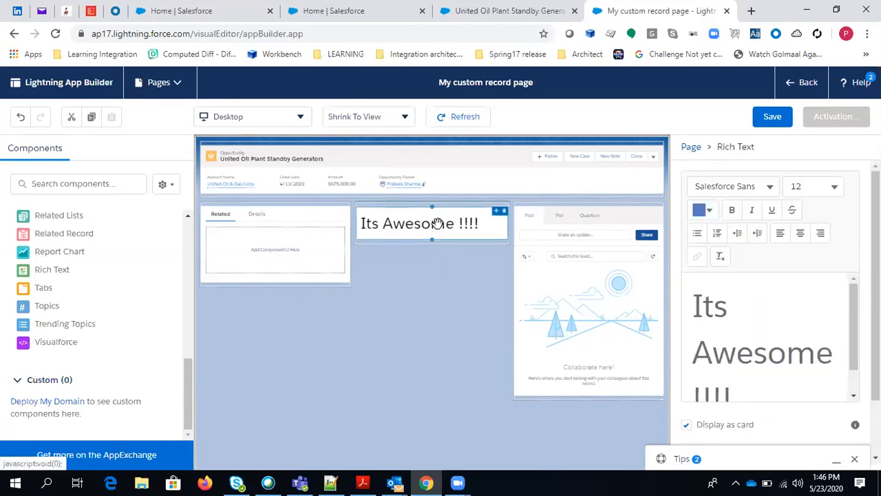
pyautogui.scroll(-4, 807, 368)
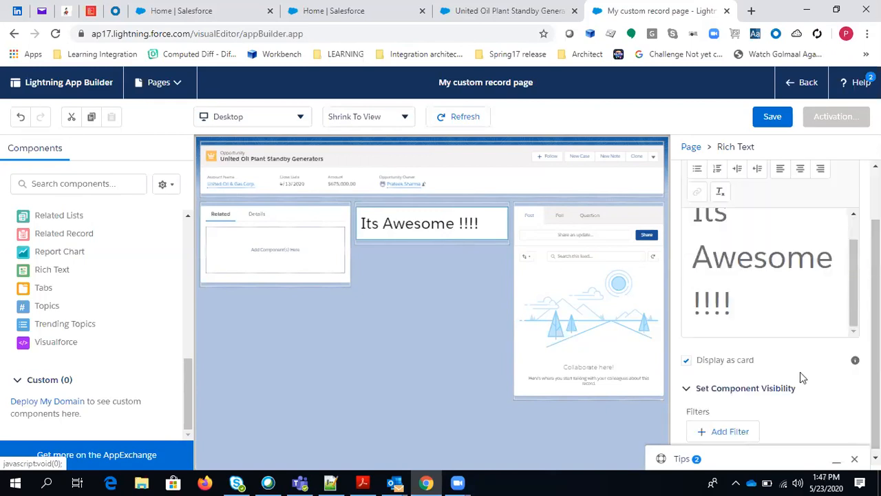
pyautogui.scroll(-1, 799, 375)
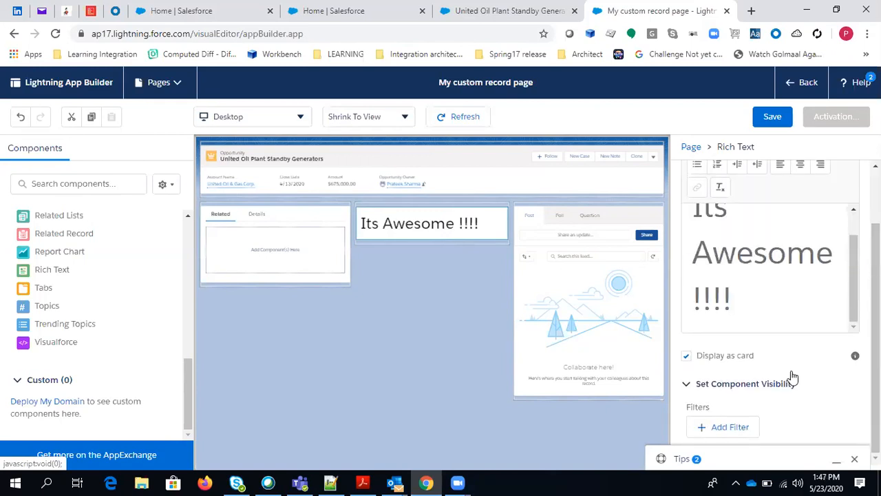
pyautogui.click(732, 433)
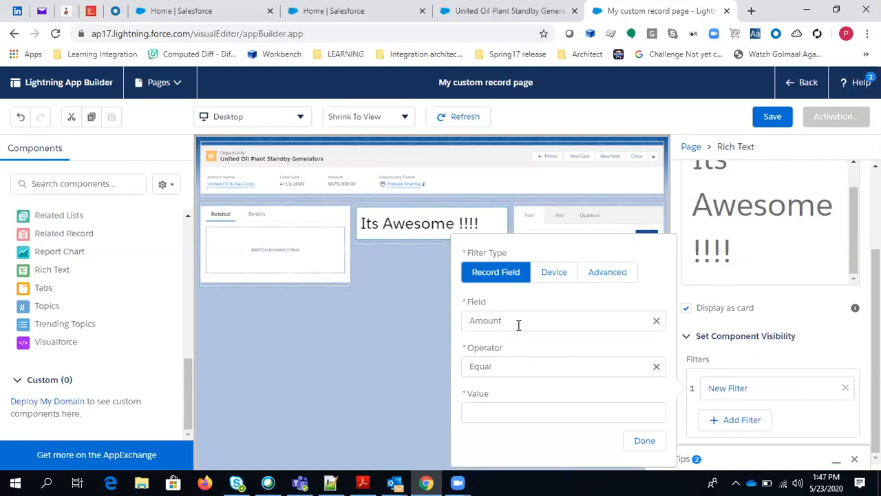
pyautogui.click(510, 362)
pyautogui.click(534, 252)
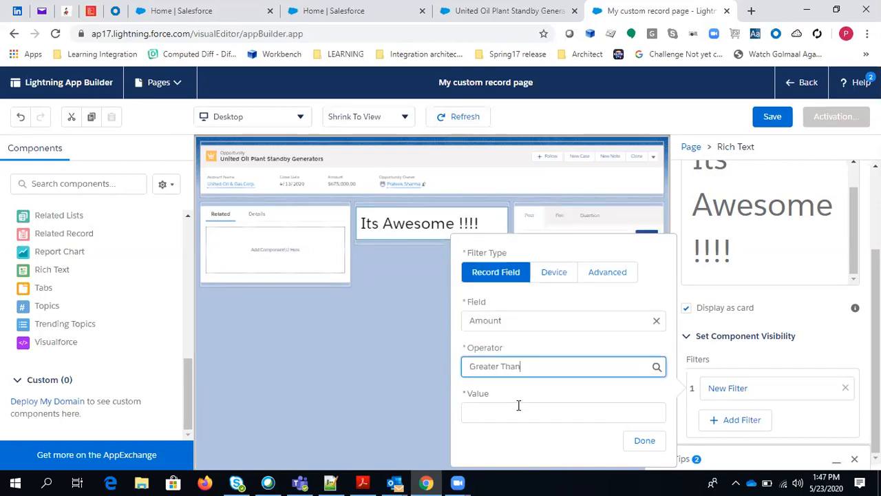
pyautogui.click(518, 409)
pyautogui.write('50000')
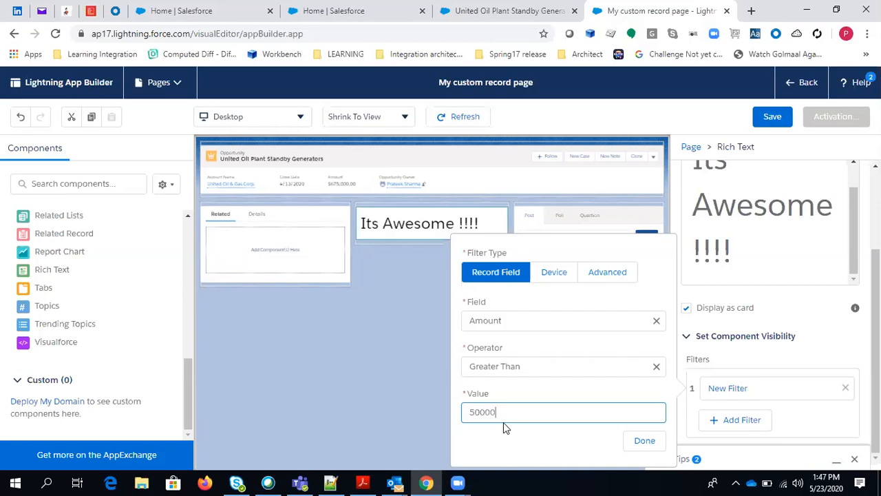
pyautogui.click(645, 441)
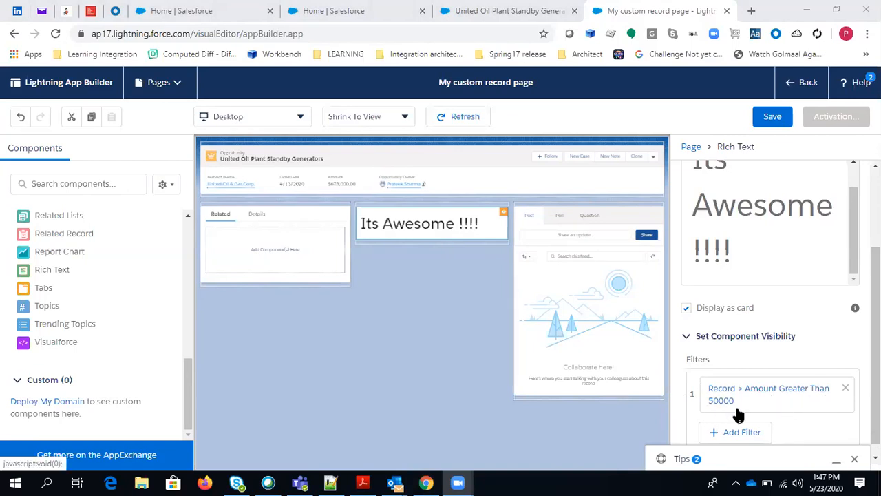
pyautogui.scroll(-1, 741, 372)
pyautogui.scroll(1, 759, 231)
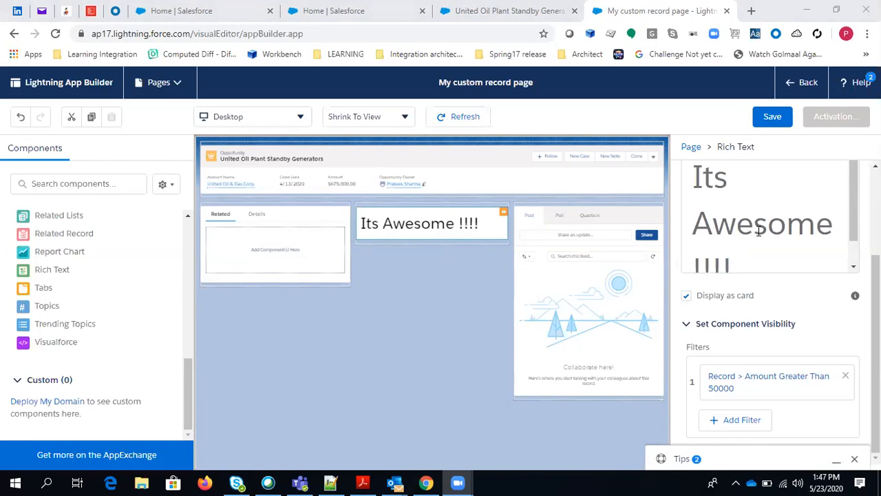
# Add the Related Lists component to the Related tab of the Tabs component and review its properties.
pyautogui.click(244, 238)
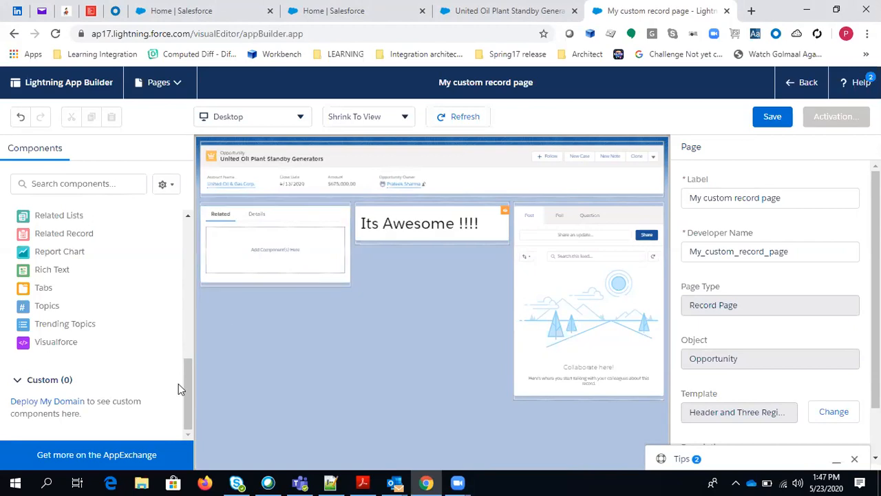
pyautogui.moveTo(192, 375); pyautogui.dragTo(190, 347)
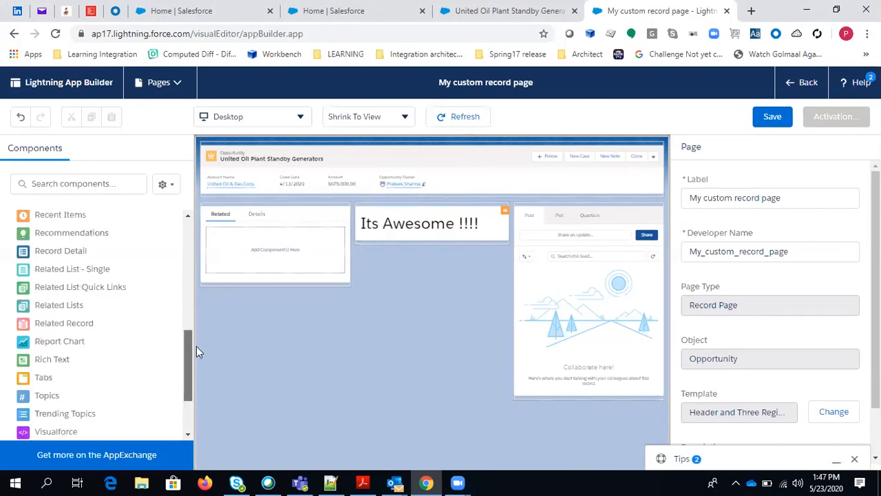
pyautogui.moveTo(79, 313); pyautogui.dragTo(215, 241)
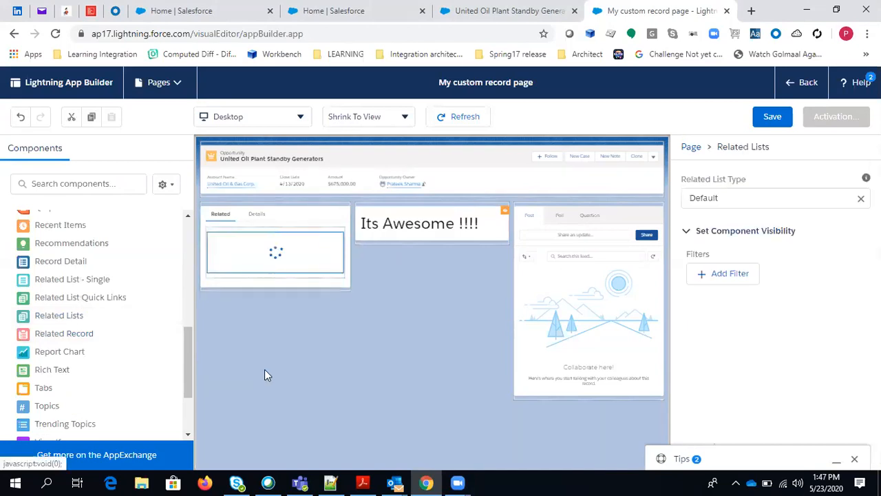
pyautogui.scroll(-1, 757, 398)
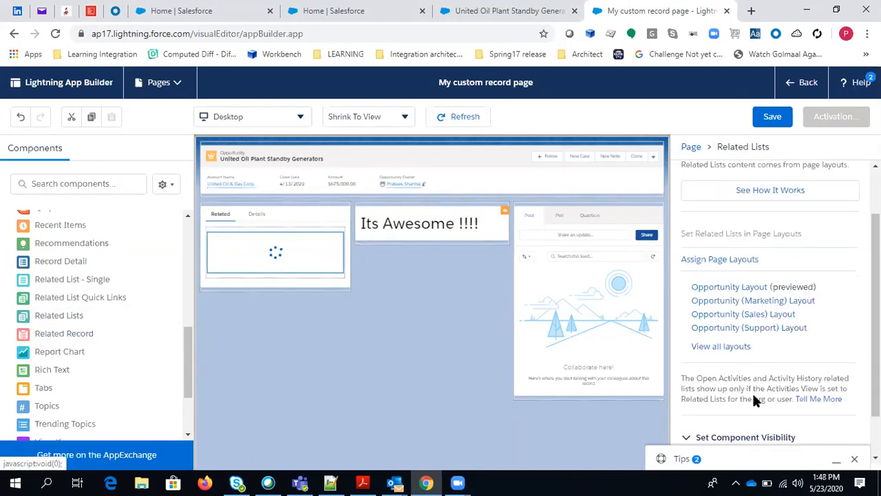
pyautogui.scroll(1, 758, 372)
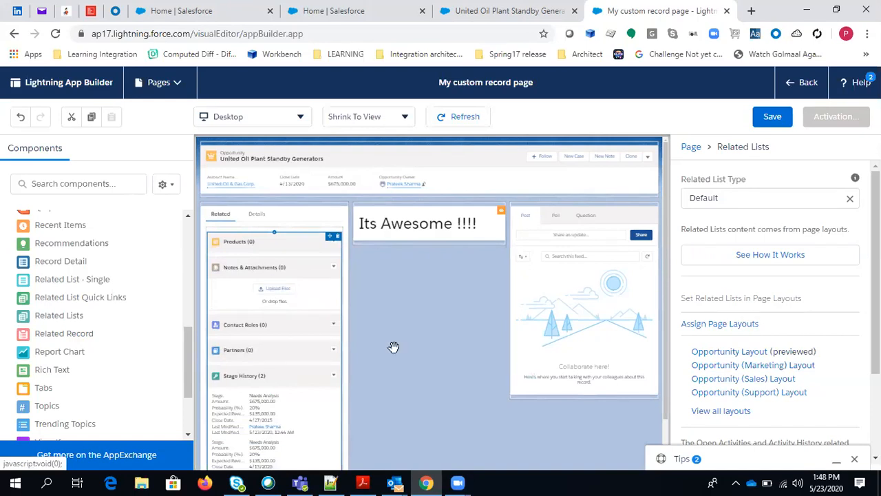
pyautogui.scroll(-1, 816, 365)
pyautogui.scroll(-1, 837, 403)
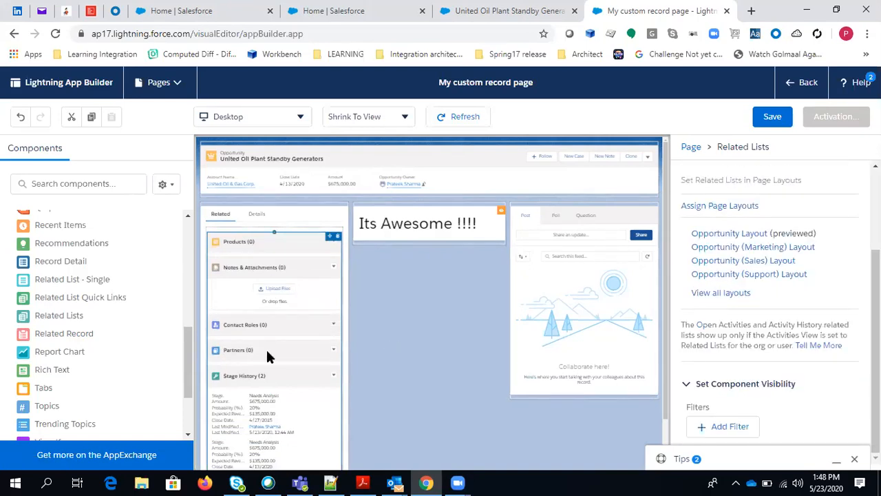
pyautogui.scroll(1, 828, 424)
pyautogui.scroll(1, 775, 390)
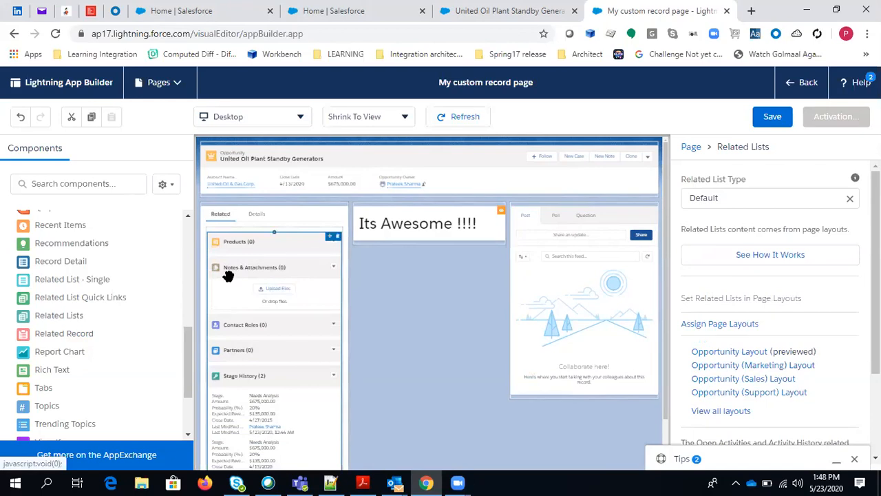
# Add the Record Detail component to the Details tab of the Tabs component.
pyautogui.click(261, 215)
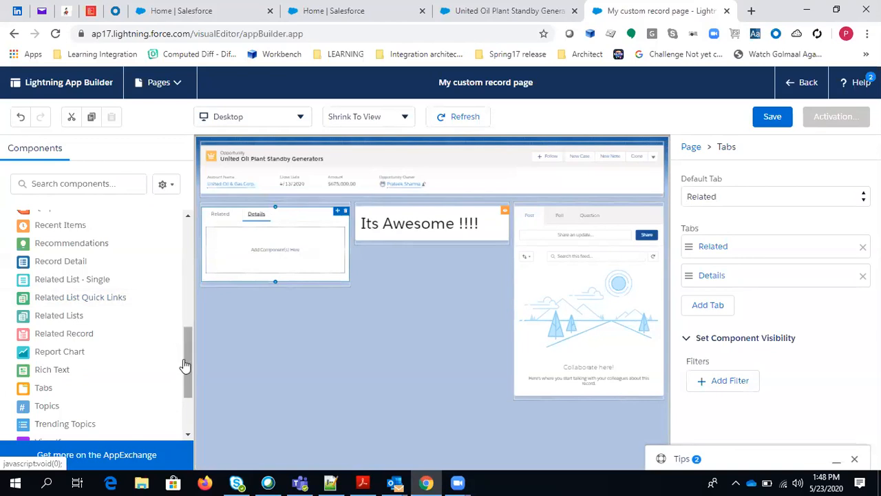
pyautogui.moveTo(186, 350); pyautogui.dragTo(189, 324)
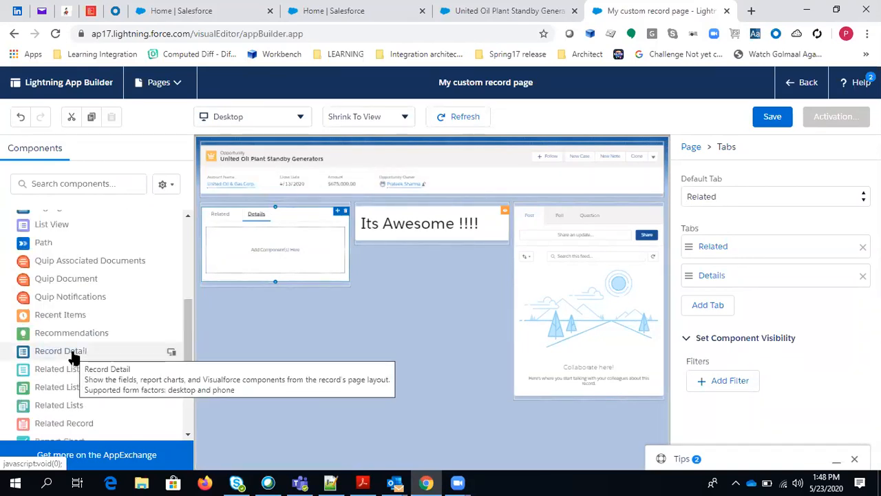
pyautogui.moveTo(69, 352); pyautogui.dragTo(215, 249)
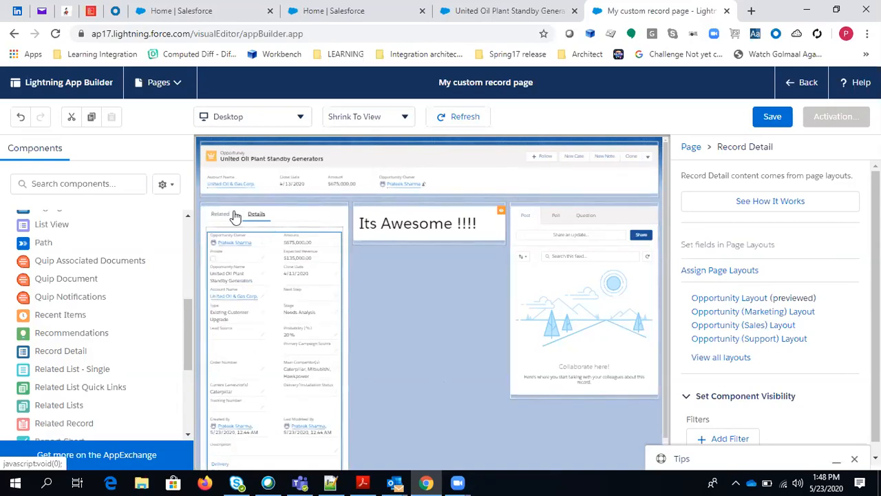
# Add a third tab to the Tabs component and give it the custom label "Batch91".
pyautogui.click(310, 213)
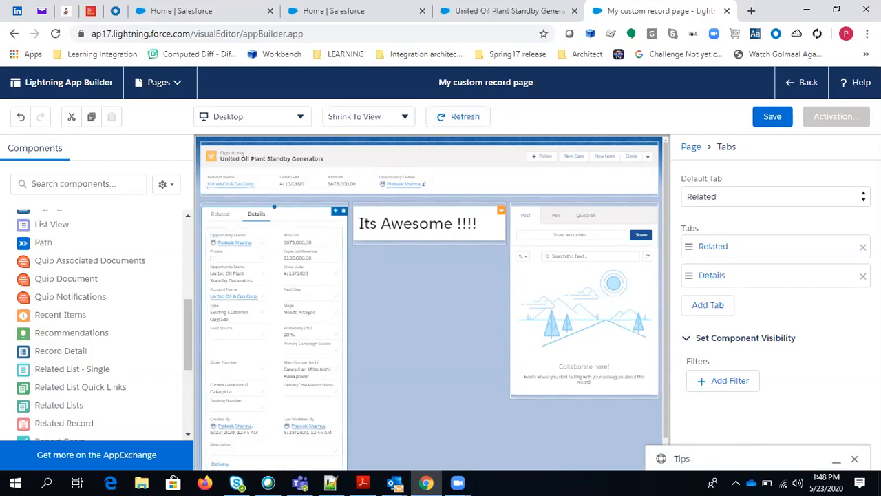
pyautogui.click(714, 309)
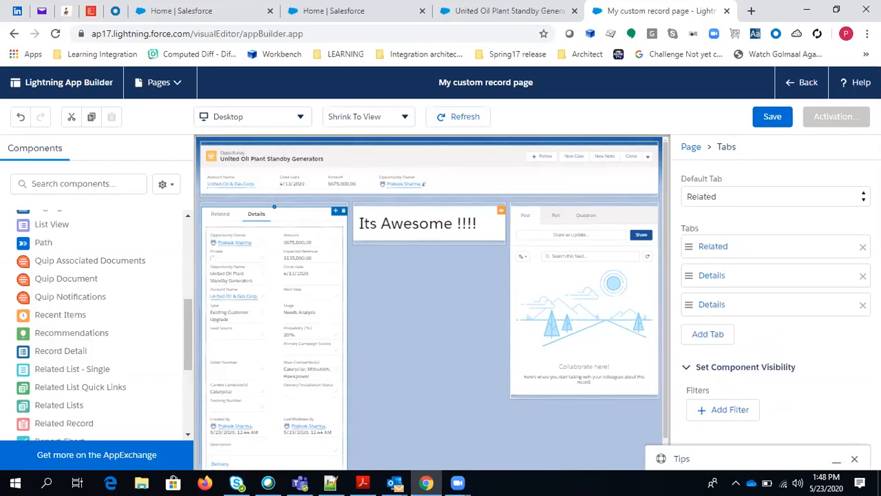
pyautogui.click(722, 308)
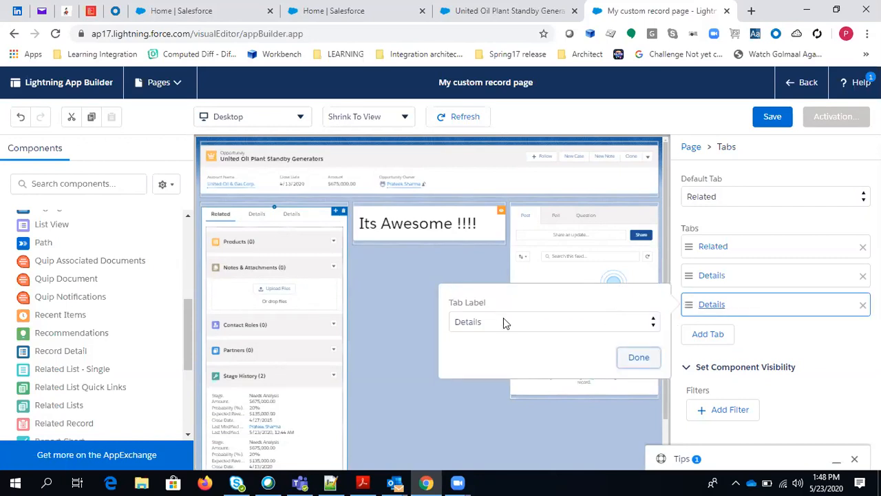
pyautogui.click(506, 326)
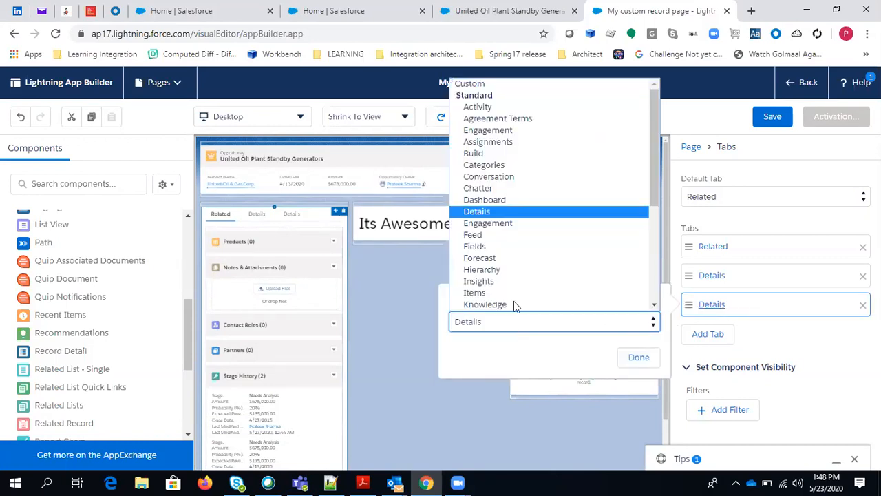
pyautogui.click(495, 84)
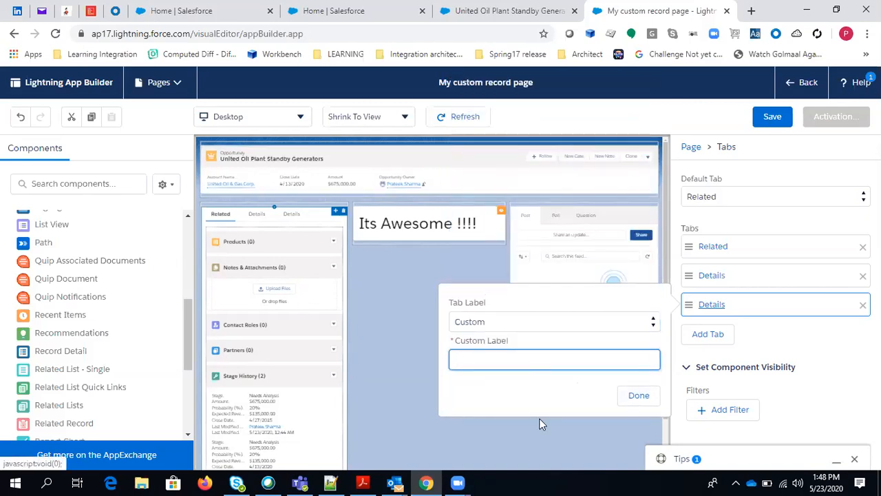
pyautogui.write('Batch91')
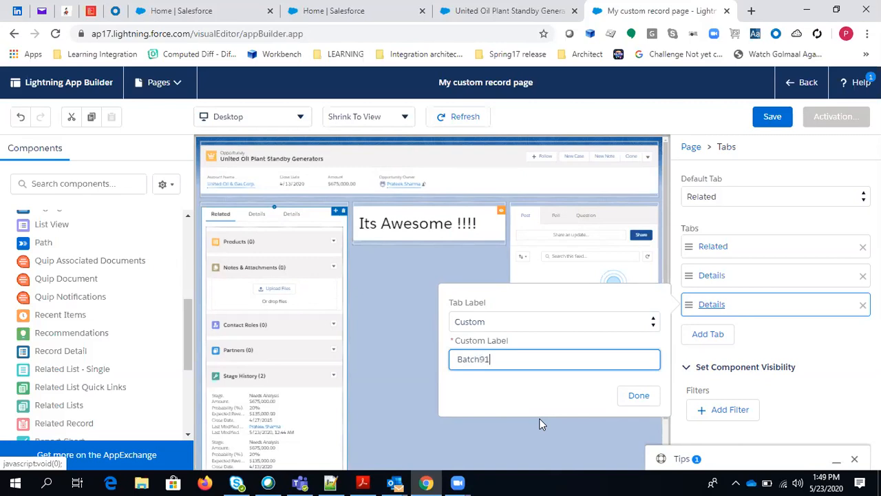
pyautogui.click(635, 400)
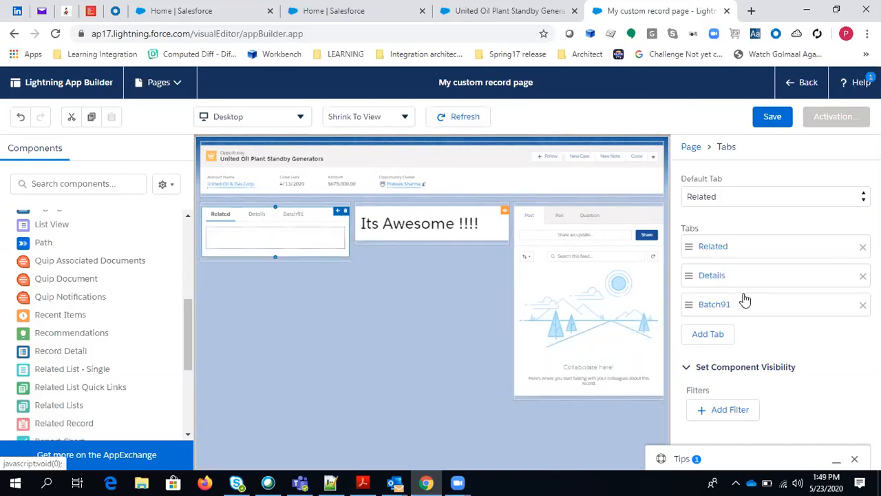
# Reorder the tabs so that Batch91 comes first, ahead of Related and Details.
pyautogui.click(293, 217)
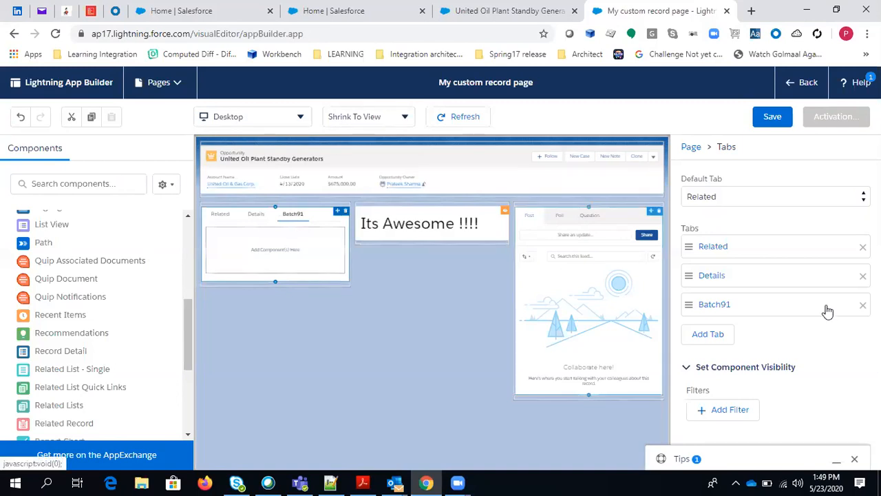
pyautogui.moveTo(799, 311); pyautogui.dragTo(793, 276)
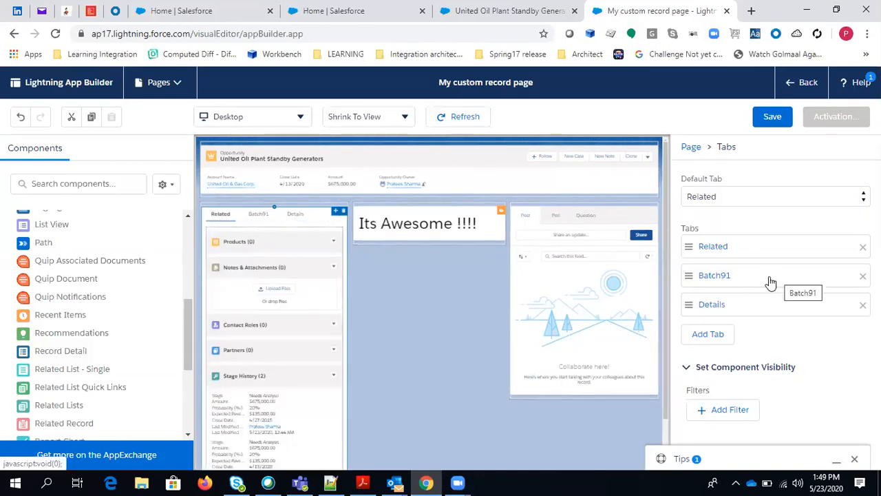
pyautogui.moveTo(765, 277); pyautogui.dragTo(767, 247)
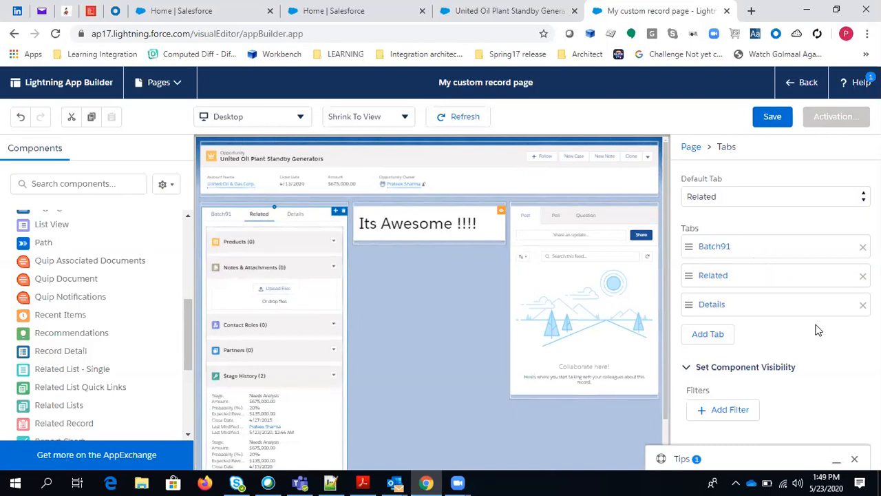
# Add the Path component to the Batch91 tab and save the page.
pyautogui.click(222, 215)
pyautogui.moveTo(89, 252); pyautogui.dragTo(217, 251)
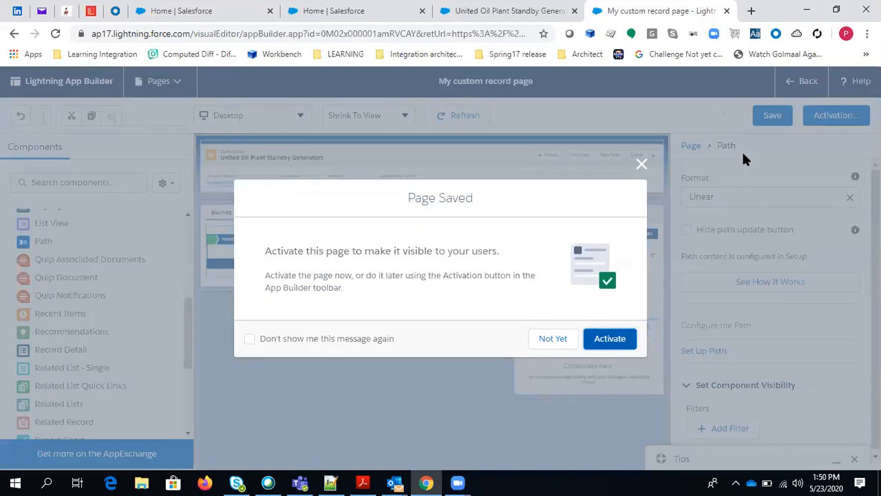
# Start activating the page by app, record type and profile, choosing the Sales app with the Desktop and phone form factor.
pyautogui.click(600, 339)
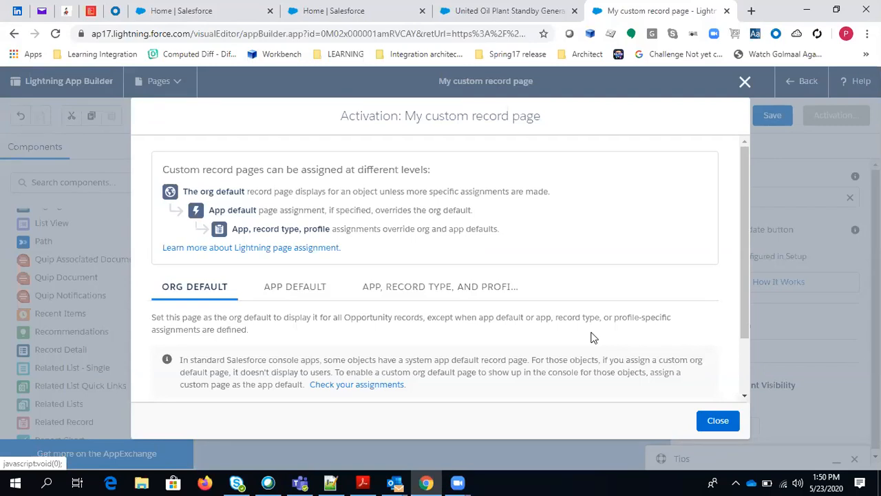
pyautogui.click(415, 289)
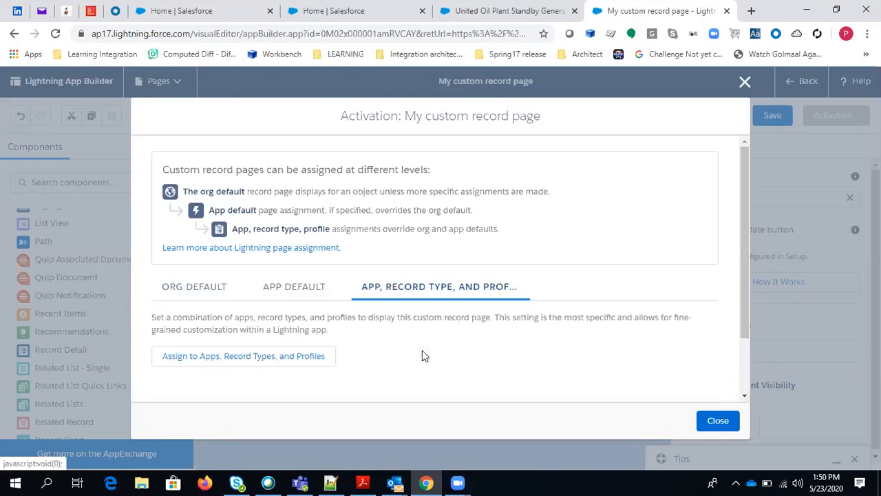
pyautogui.click(221, 361)
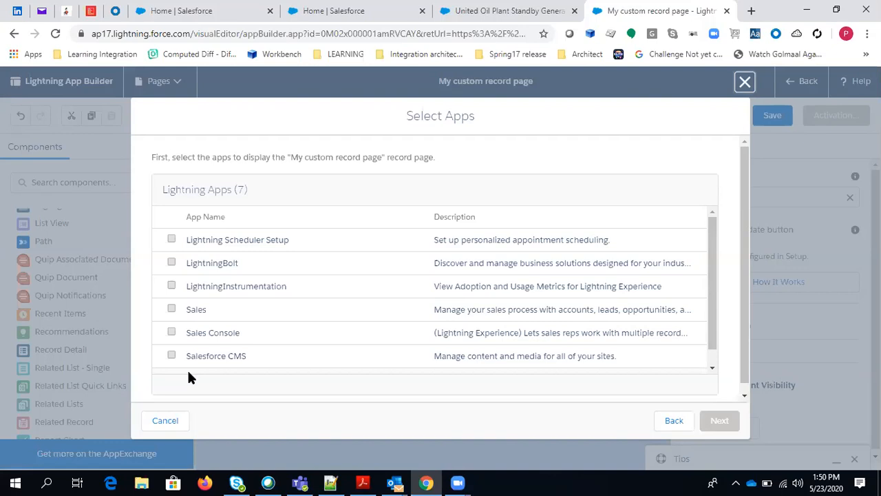
pyautogui.click(171, 309)
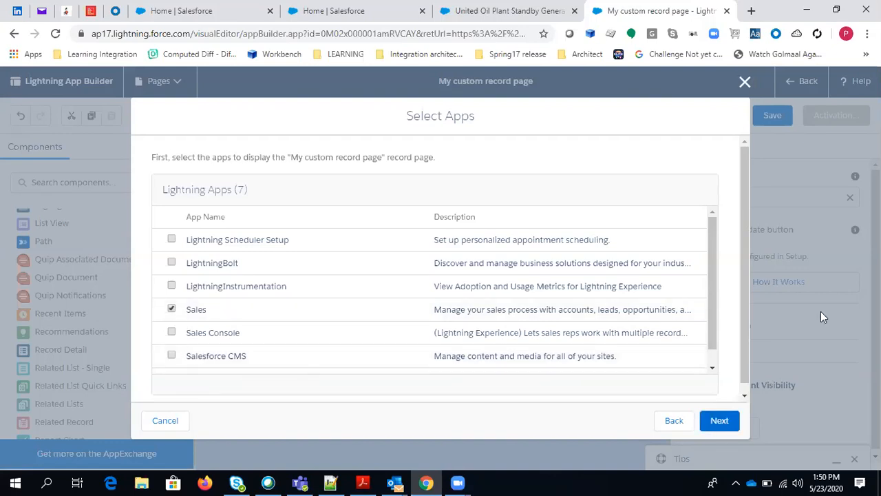
pyautogui.click(711, 422)
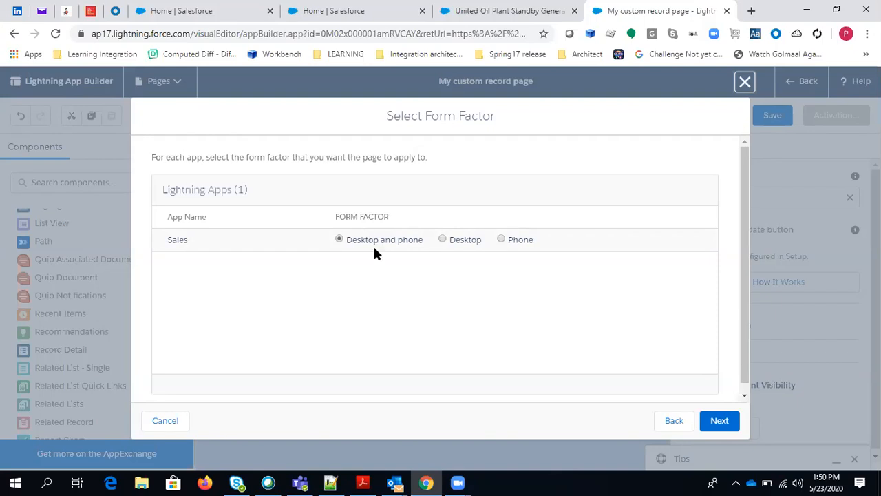
pyautogui.click(722, 420)
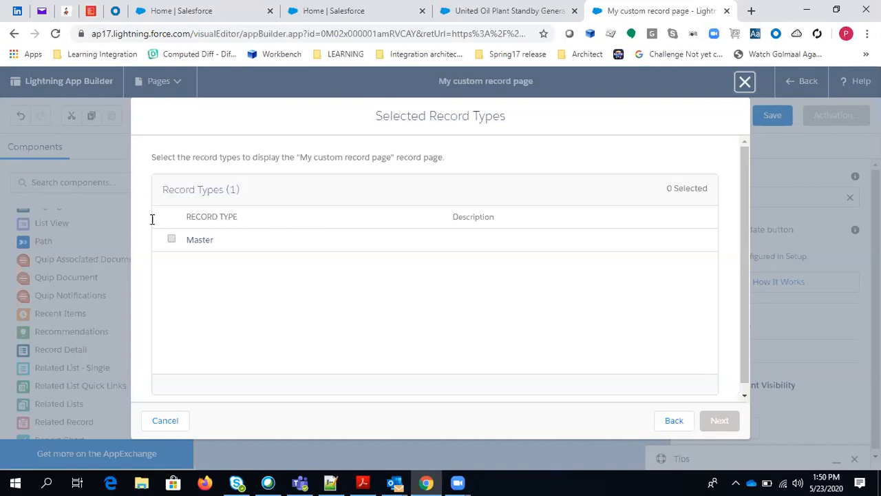
# Assign the page to the Master record type and the System Administrator profile, continuing to the assignment review.
pyautogui.click(171, 239)
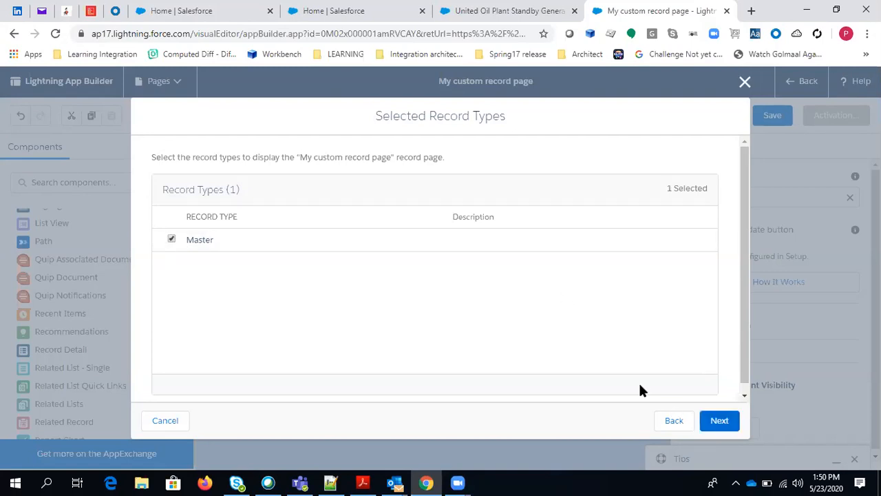
pyautogui.click(723, 420)
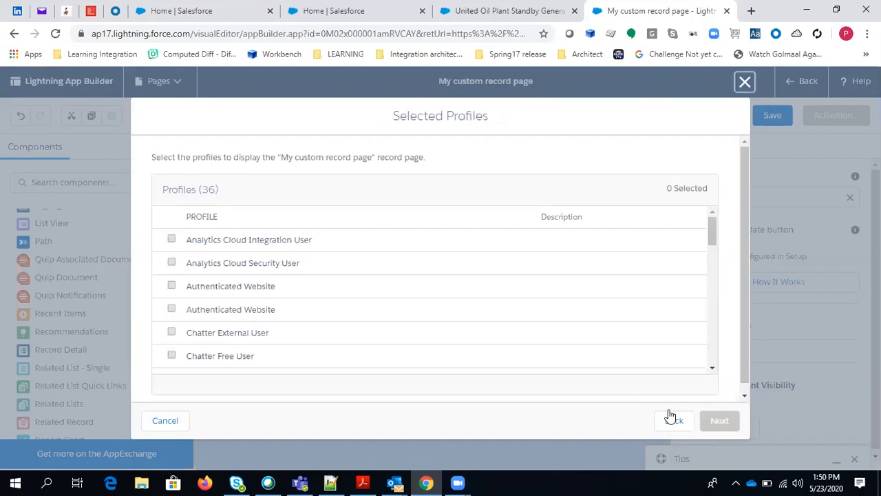
pyautogui.scroll(-1, 267, 301)
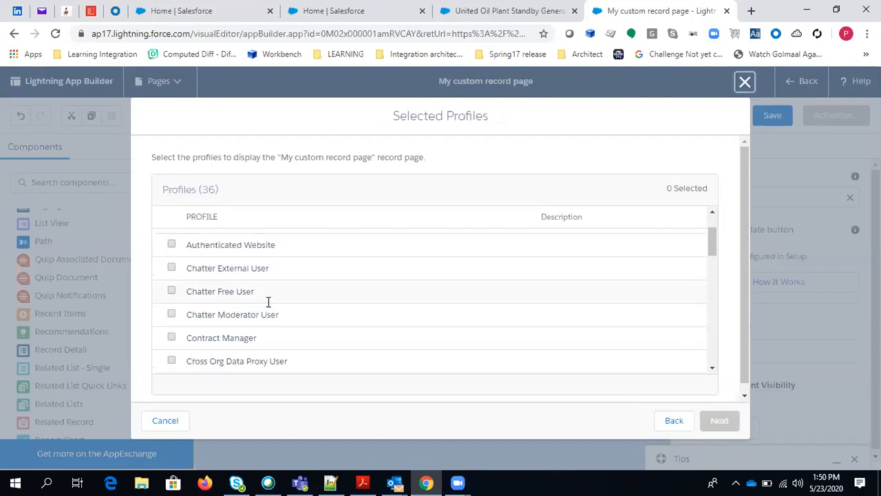
pyautogui.scroll(-6, 267, 301)
pyautogui.scroll(-1, 265, 319)
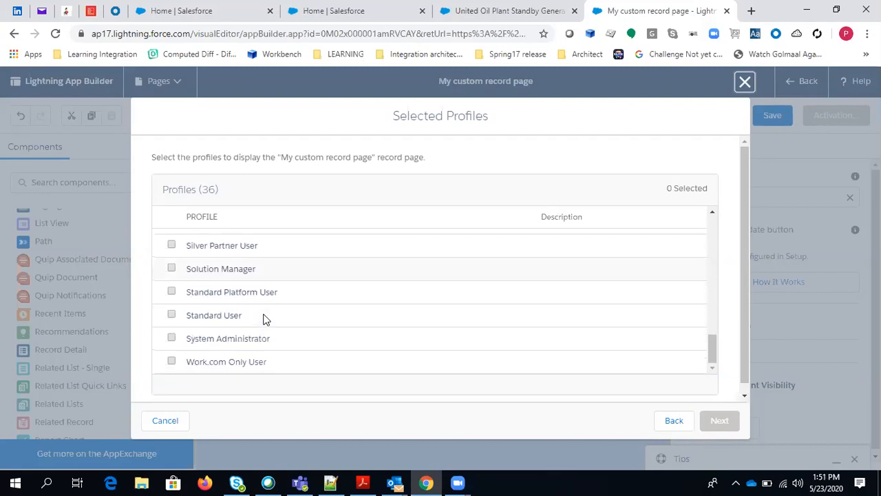
pyautogui.click(173, 339)
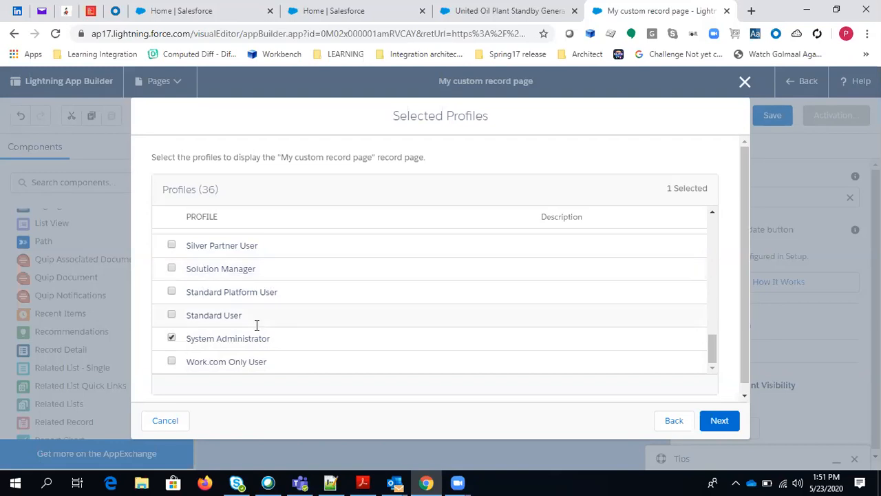
pyautogui.click(720, 421)
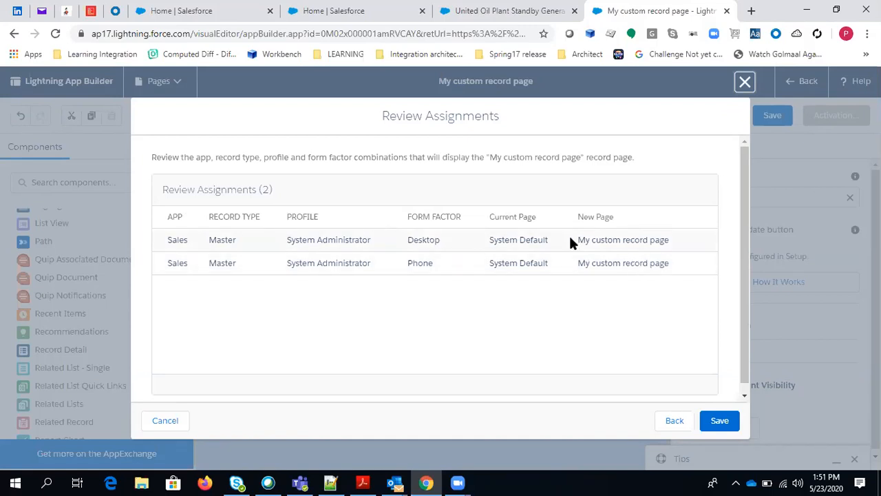
# Save the page assignments and the record page, and return to the Lightning pages list in Setup.
pyautogui.click(728, 420)
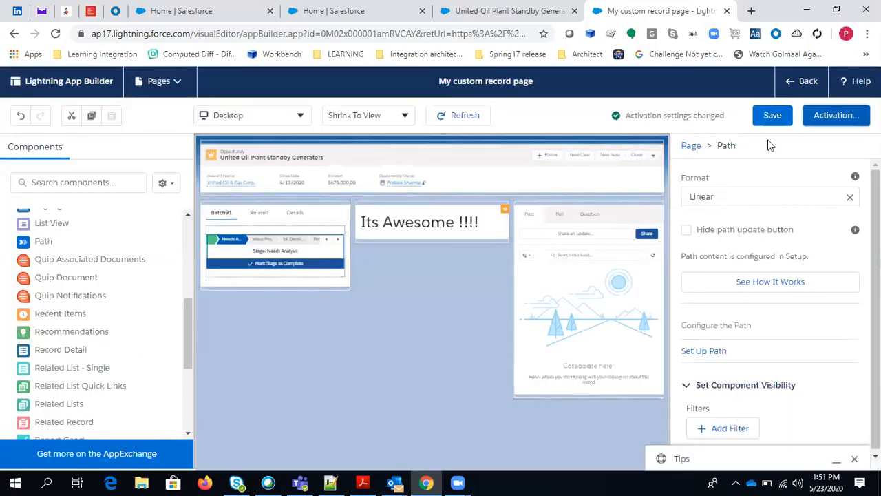
pyautogui.click(771, 117)
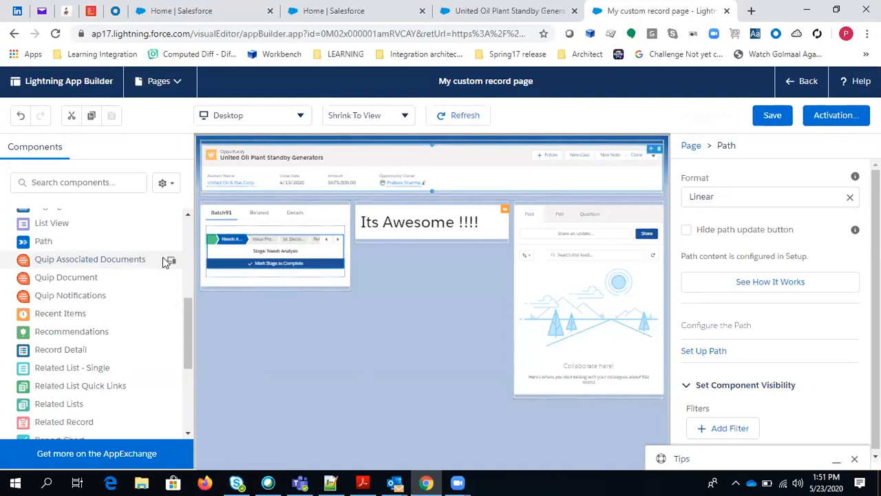
pyautogui.click(801, 83)
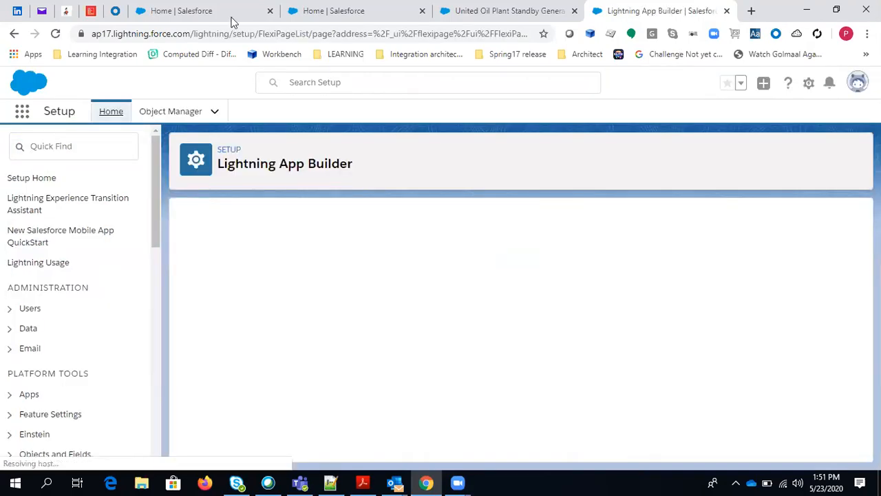
# Open the Sales app from the full list of apps.
pyautogui.click(21, 114)
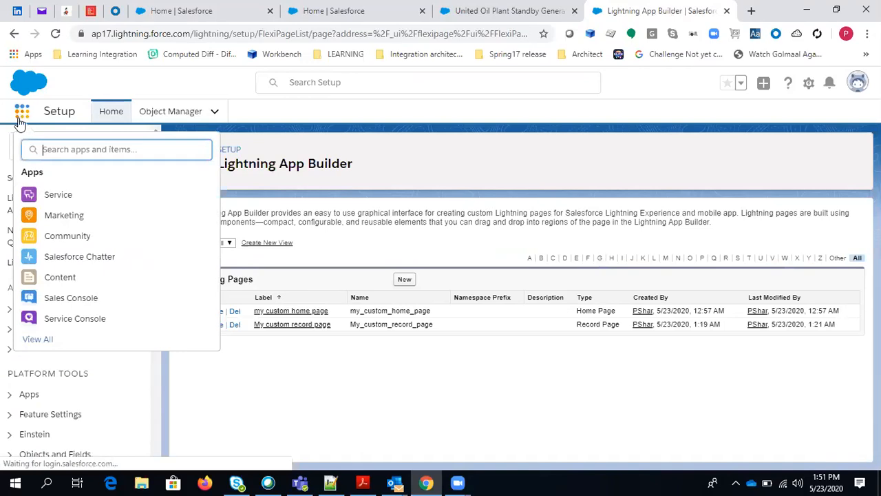
pyautogui.click(44, 343)
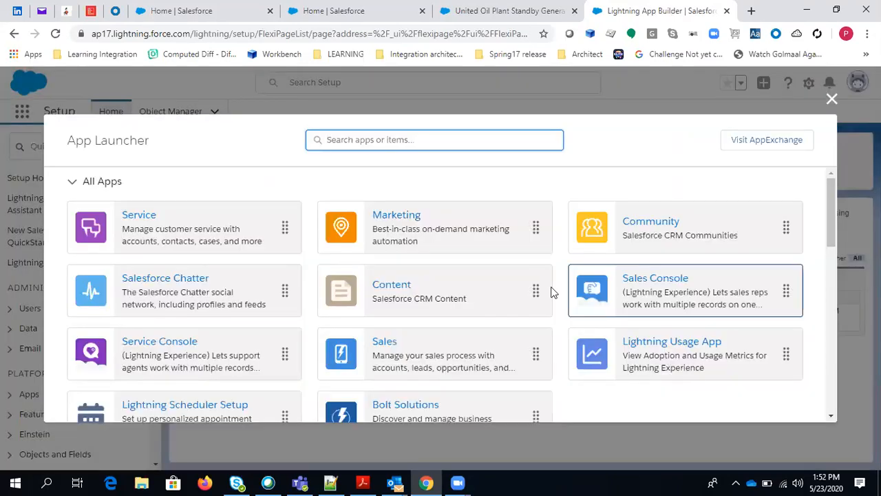
pyautogui.scroll(-1, 406, 301)
pyautogui.click(406, 301)
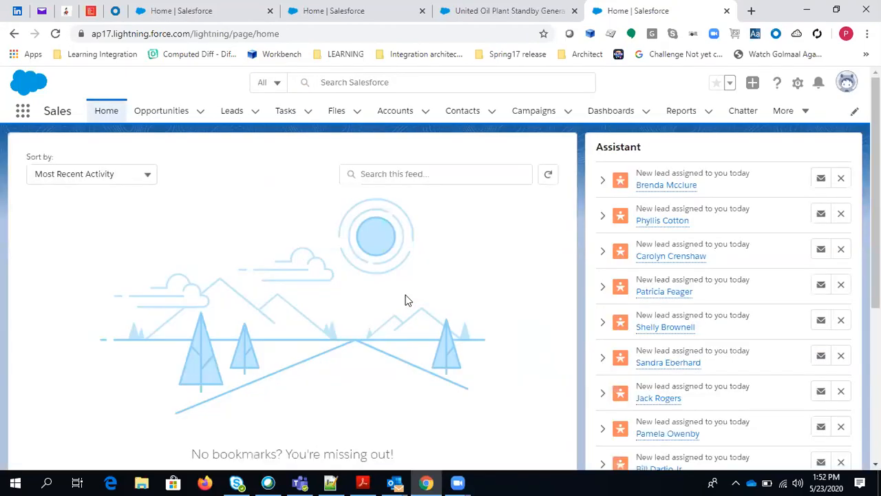
# Open the Edge Emergency Generator opportunity and reload it to load the activated record page.
pyautogui.click(162, 112)
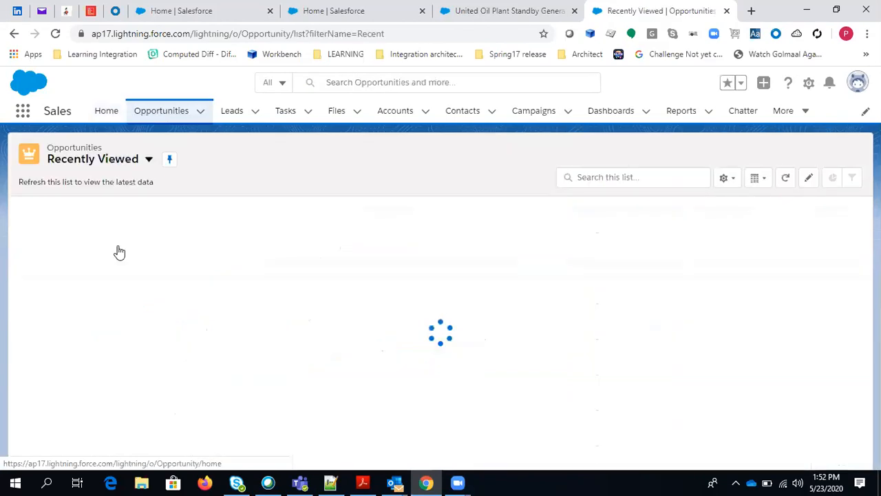
pyautogui.click(98, 247)
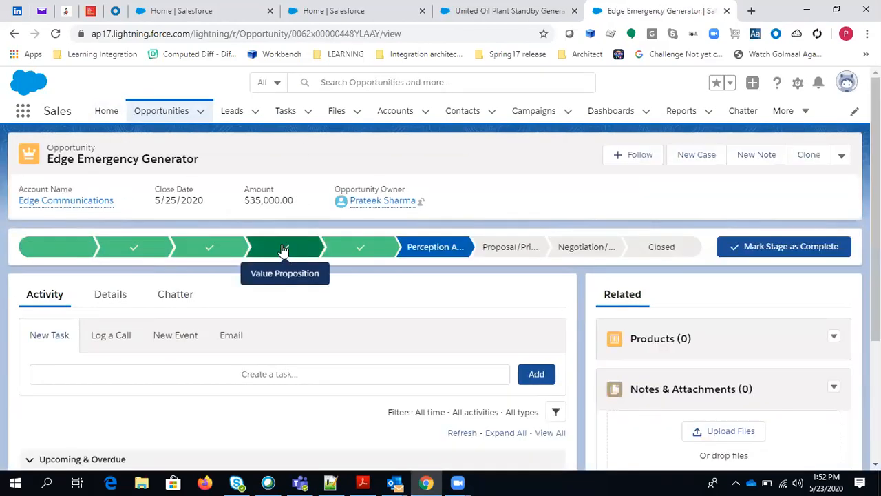
pyautogui.scroll(-2, 275, 251)
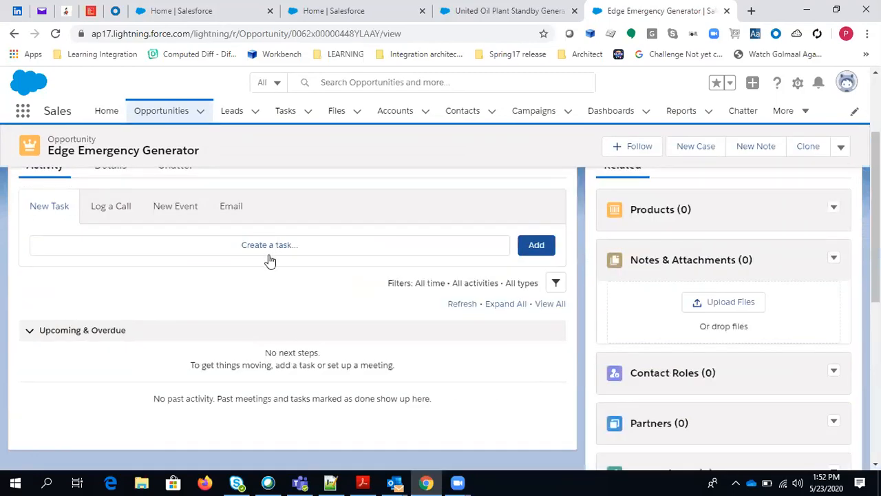
pyautogui.scroll(2, 269, 256)
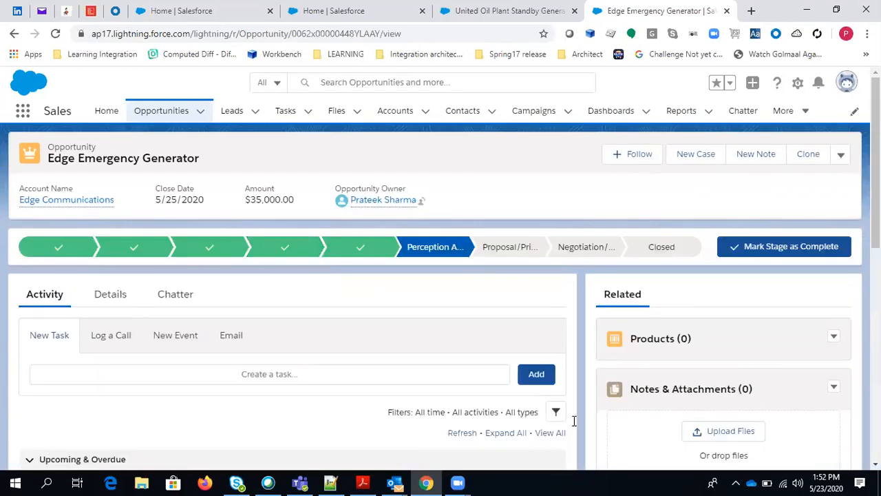
pyautogui.click(56, 33)
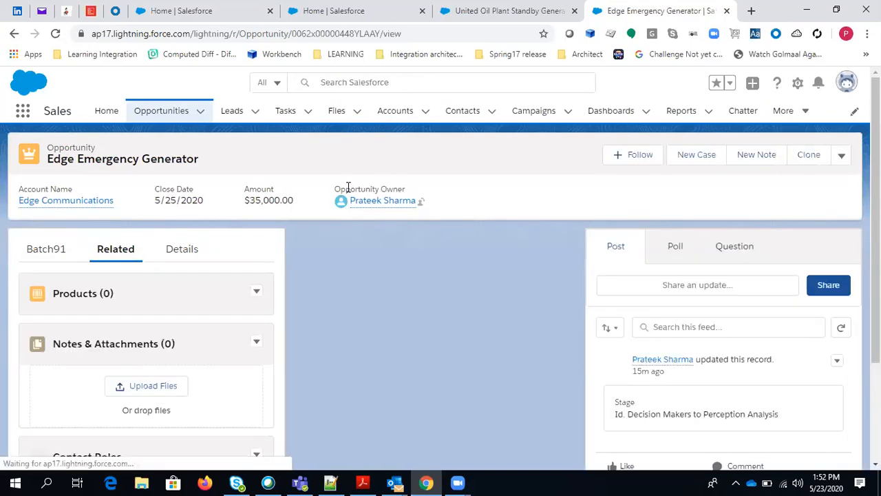
# Examine the custom layout on the opportunity, including the Related lists, the Stage History amount, the Chatter feed and the Batch91 tab.
pyautogui.scroll(-1, 348, 190)
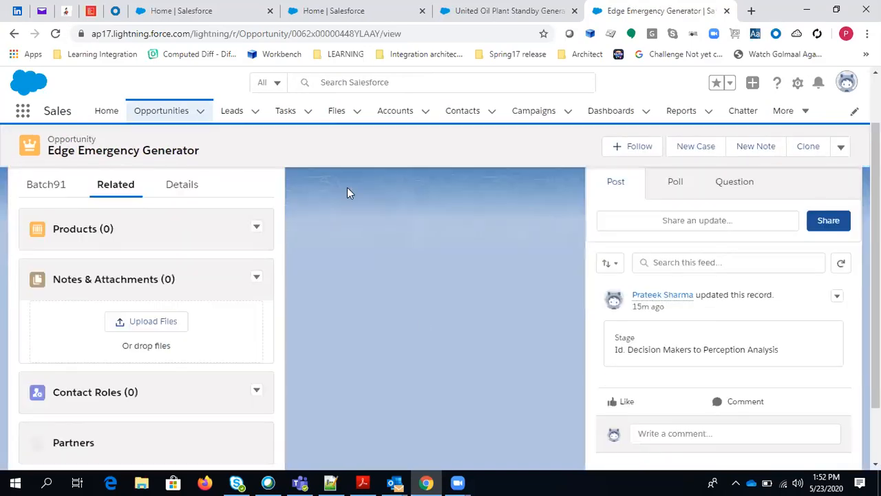
pyautogui.scroll(-1, 420, 319)
pyautogui.scroll(3, 420, 316)
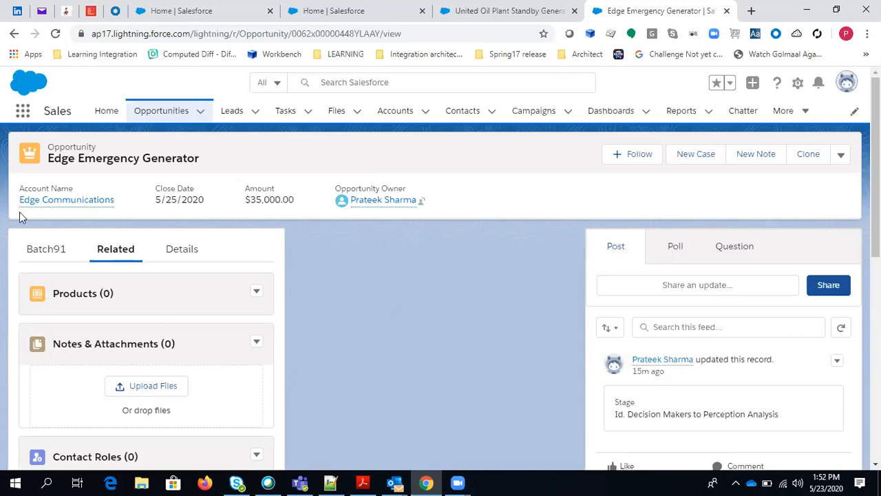
pyautogui.scroll(-7, 460, 263)
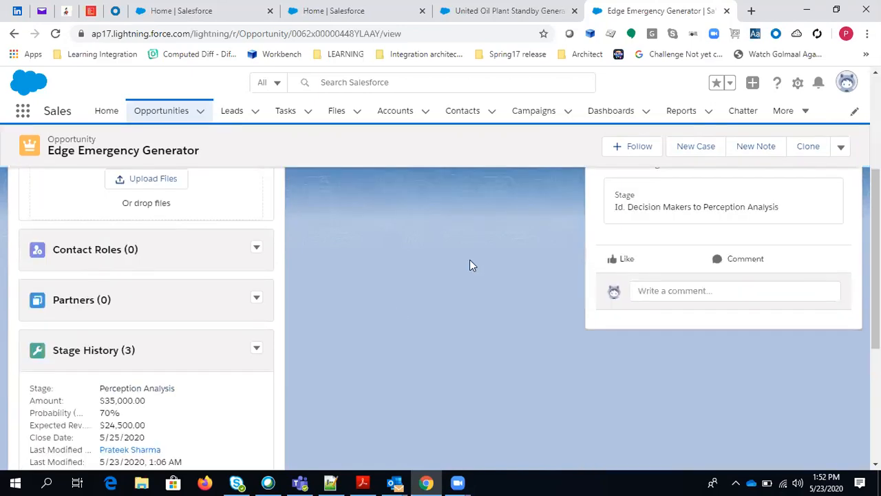
pyautogui.scroll(10, 469, 264)
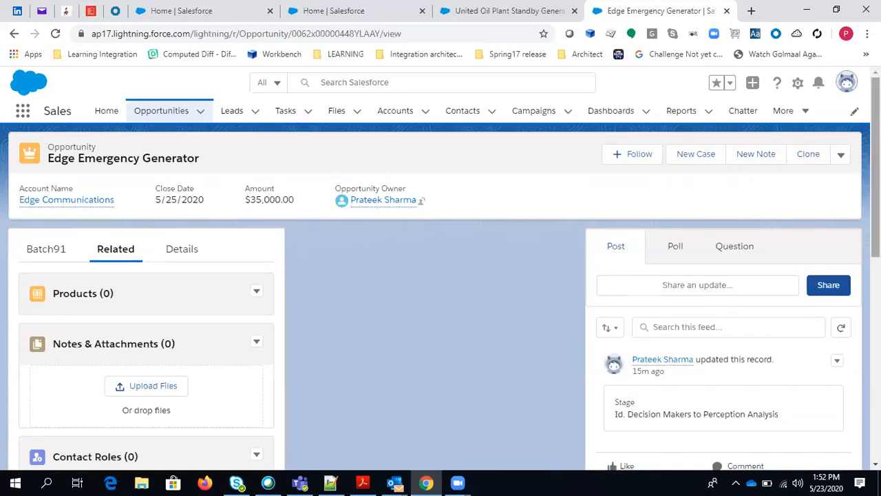
pyautogui.scroll(-1, 23, 239)
pyautogui.scroll(1, 85, 252)
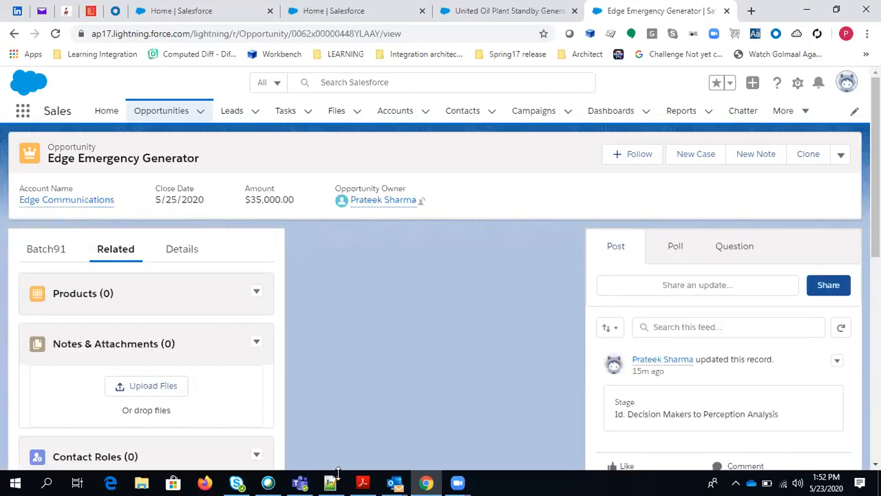
pyautogui.scroll(-4, 534, 312)
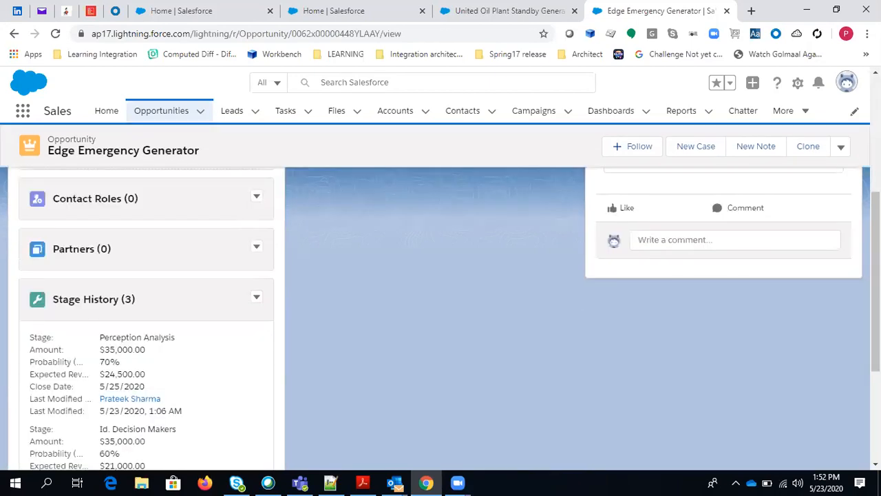
pyautogui.scroll(4, 534, 311)
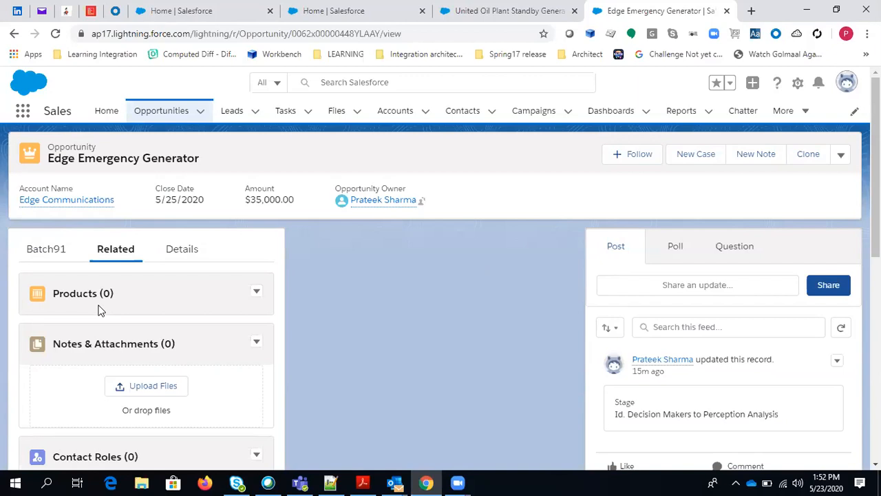
pyautogui.scroll(-3, 99, 310)
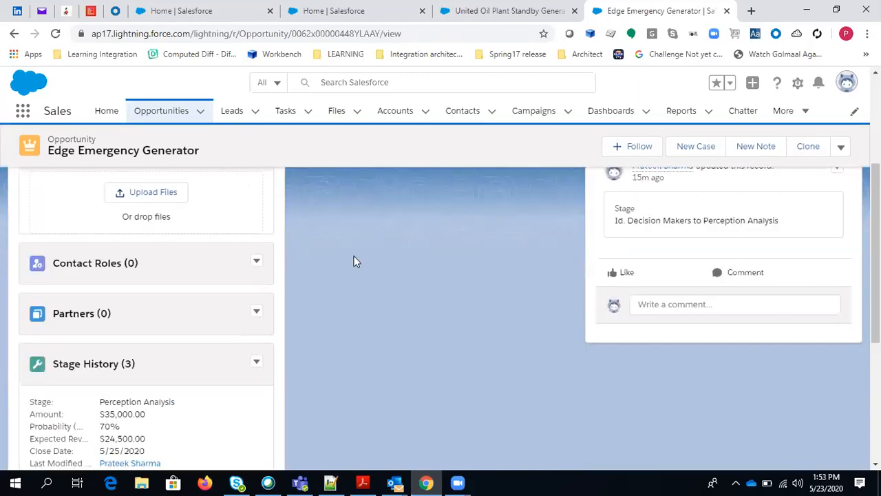
pyautogui.scroll(-2, 179, 341)
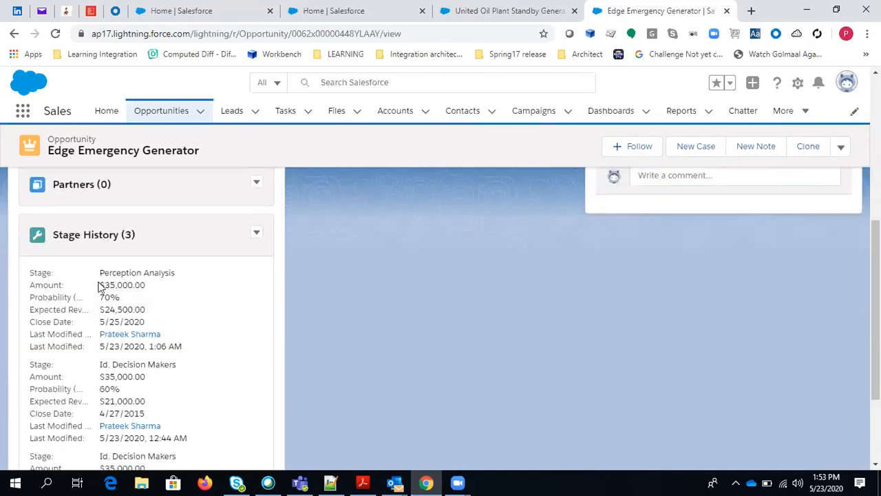
pyautogui.doubleClick(137, 285)
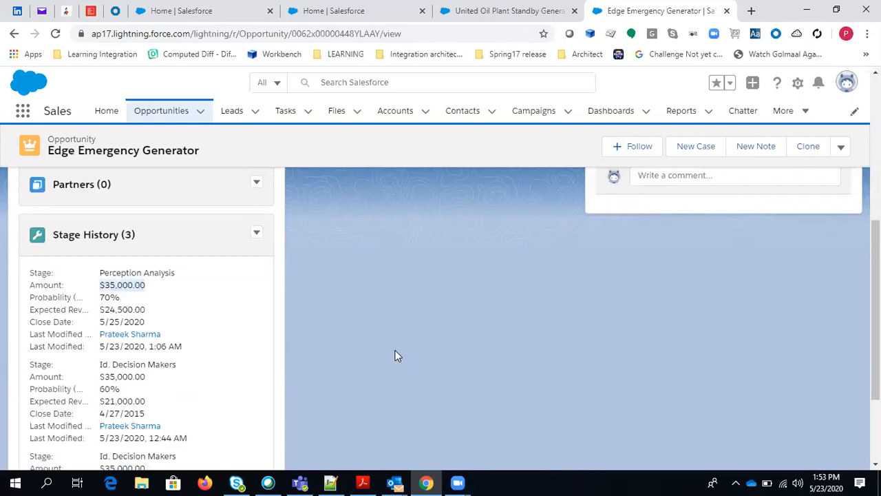
pyautogui.scroll(6, 384, 354)
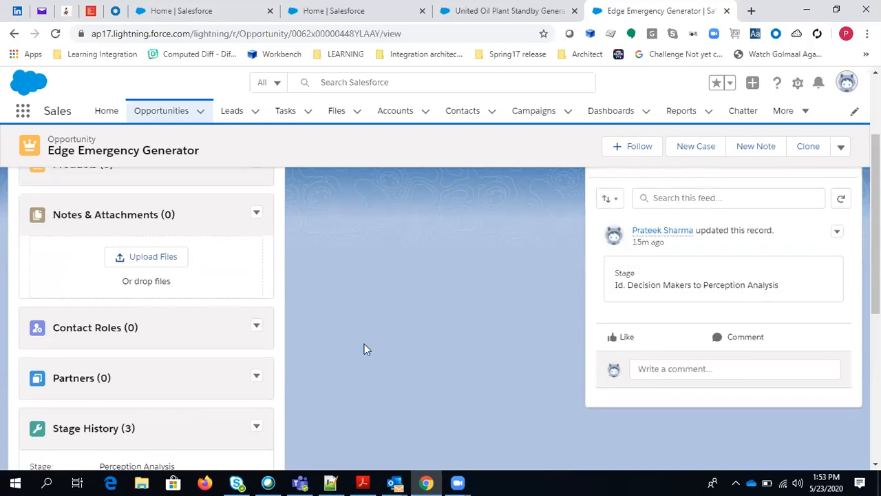
pyautogui.click(52, 250)
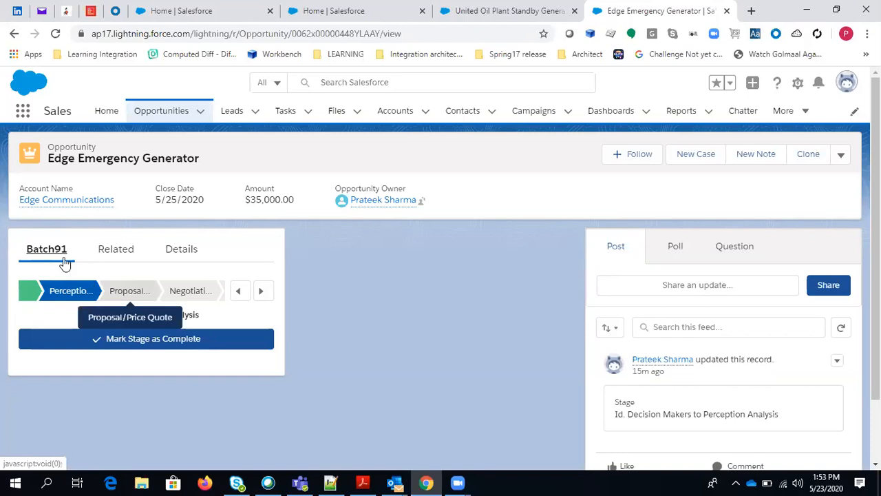
# Examine the related lists and the detail fields of the Edge Emergency Generator opportunity.
pyautogui.click(109, 250)
pyautogui.scroll(-2, 132, 355)
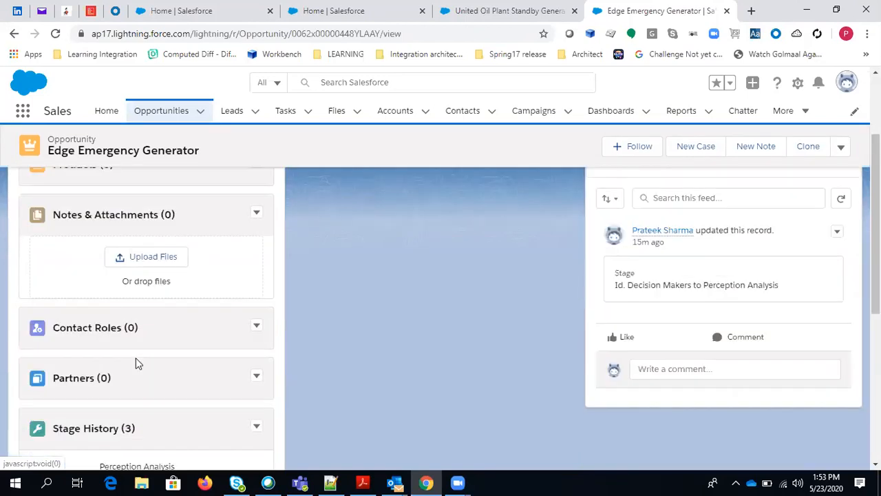
pyautogui.scroll(-4, 136, 363)
pyautogui.scroll(1, 139, 364)
pyautogui.scroll(5, 143, 356)
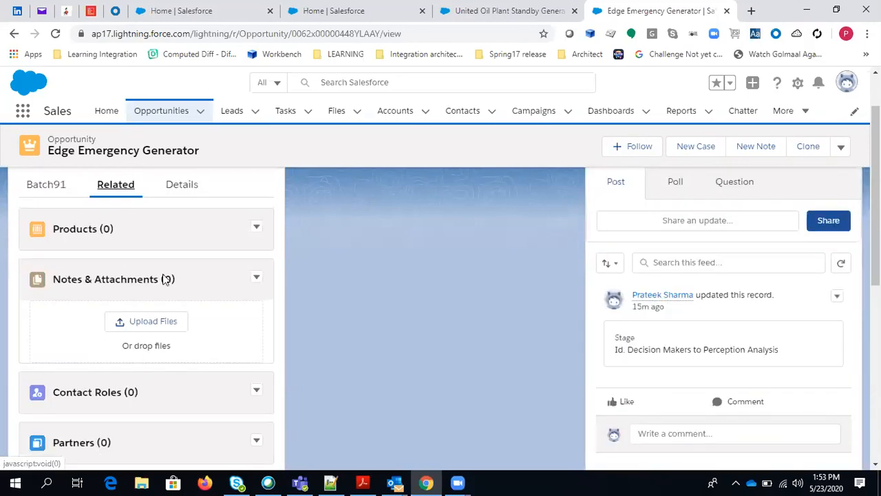
pyautogui.click(185, 250)
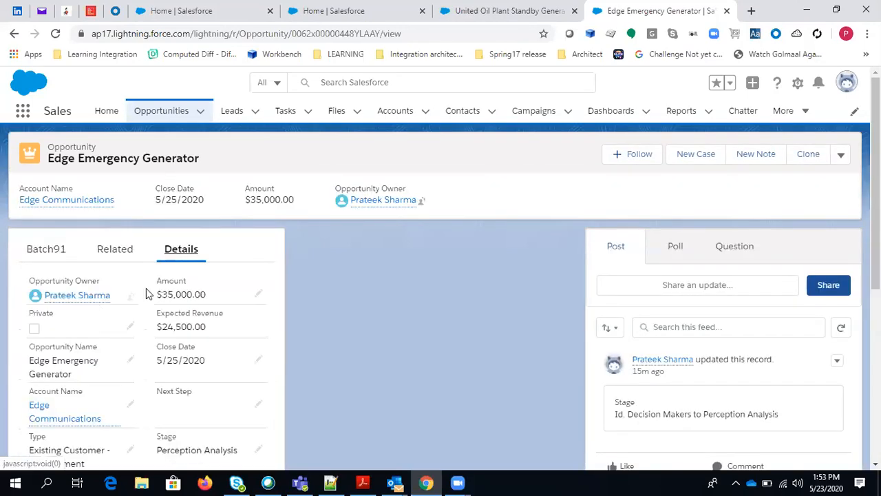
pyautogui.scroll(-4, 135, 306)
pyautogui.scroll(2, 121, 361)
pyautogui.scroll(2, 120, 361)
# Set the opportunity's Amount to 70000 and save the record.
pyautogui.doubleClick(214, 298)
pyautogui.press('BackSpace')
pyautogui.press('BackSpace')
pyautogui.press('BackSpace')
pyautogui.press('BackSpace')
pyautogui.press('BackSpace')
pyautogui.write('70000')
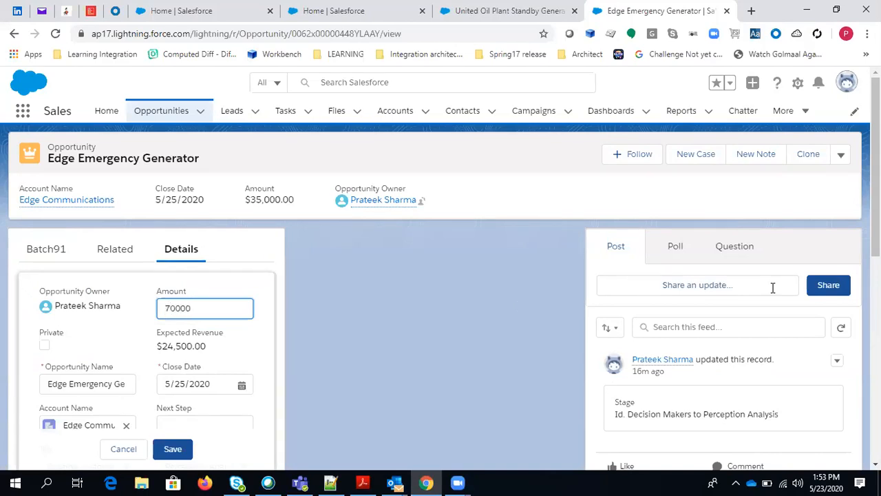
pyautogui.click(173, 448)
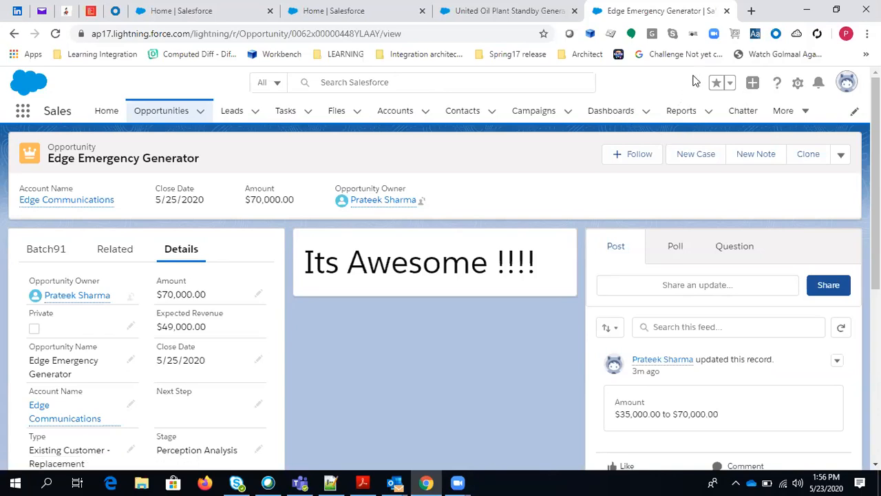
# Open Setup, find Lightning App Builder by searching for "app buil", and start creating a new Lightning page.
pyautogui.click(799, 87)
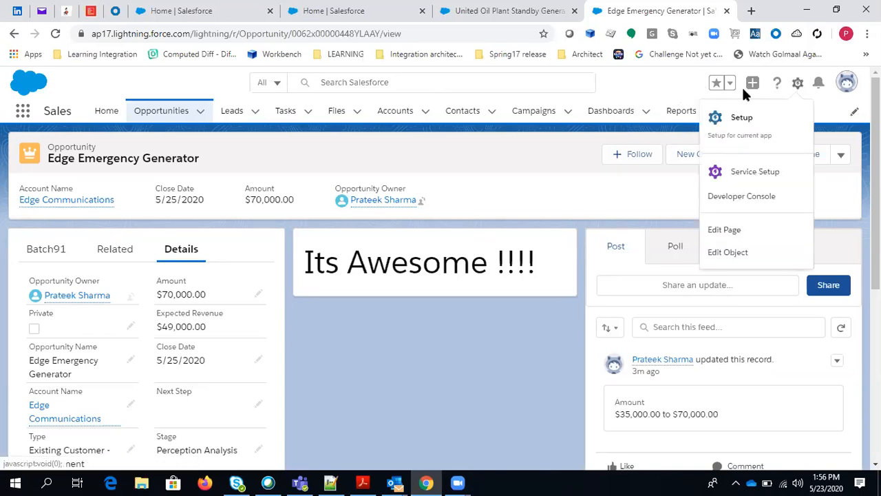
pyautogui.click(757, 122)
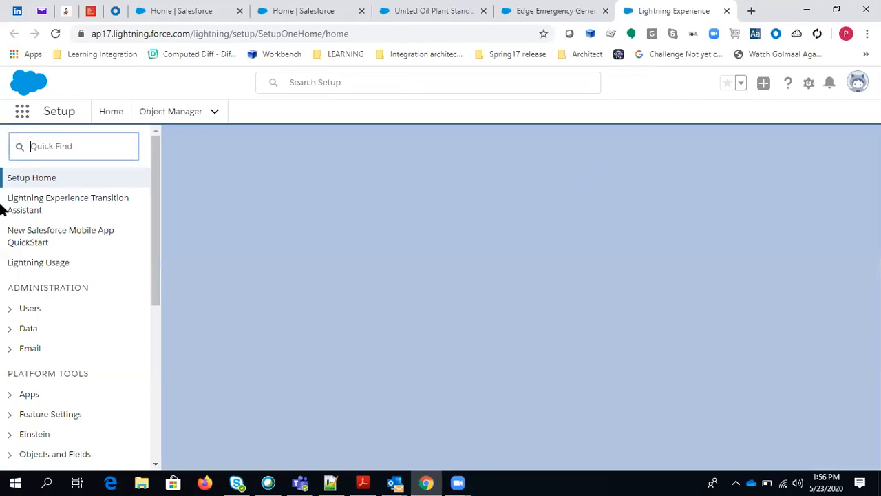
pyautogui.click(72, 149)
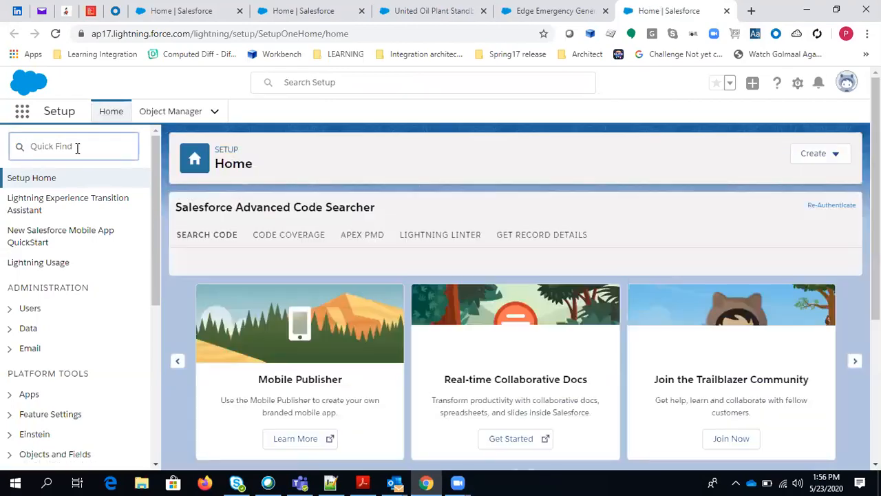
pyautogui.write('l')
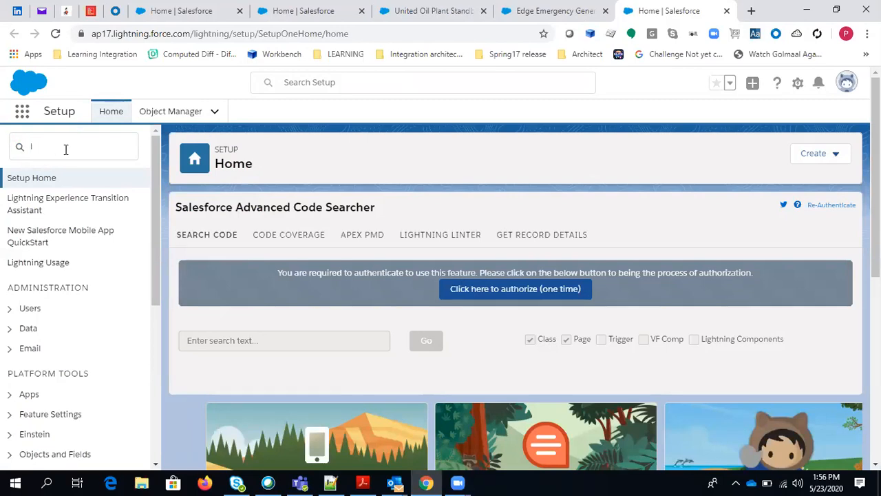
pyautogui.click(66, 154)
pyautogui.press('BackSpace')
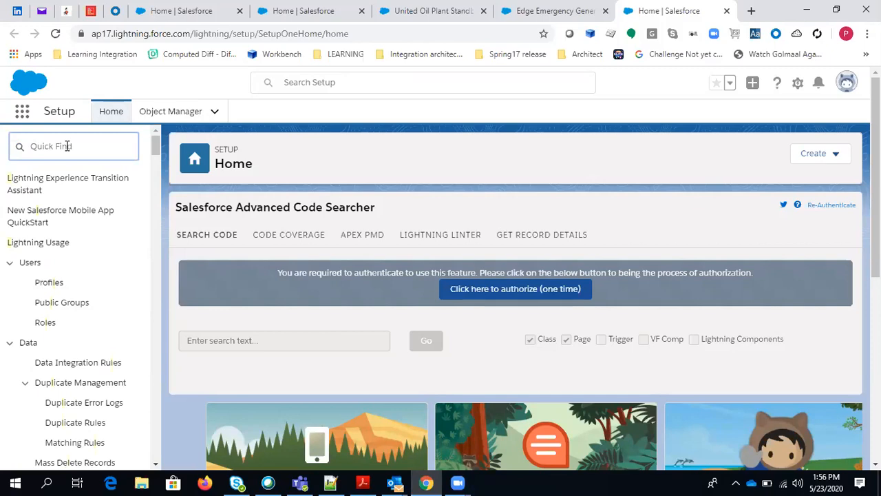
pyautogui.write('app bui')
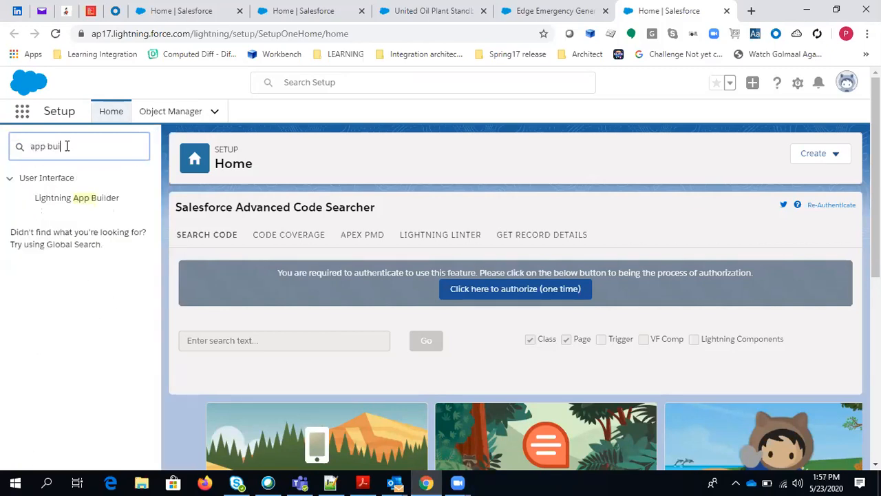
pyautogui.write('l')
pyautogui.click(79, 198)
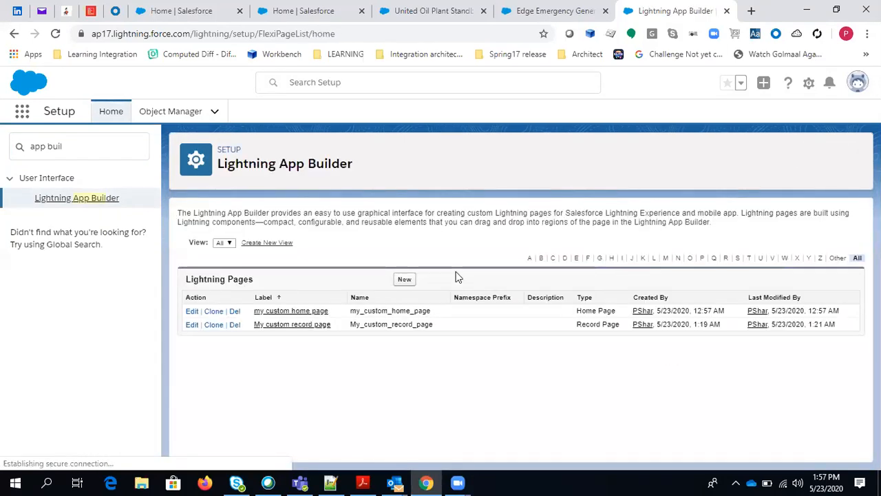
pyautogui.click(405, 280)
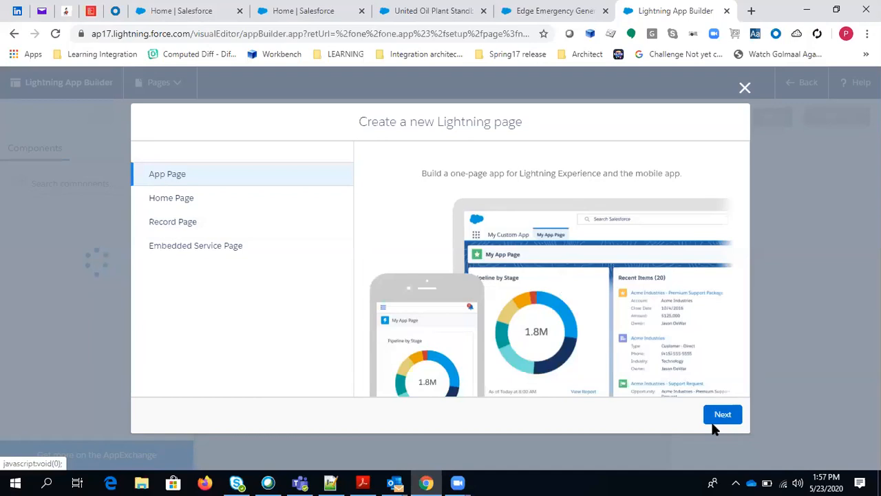
# Create a Lightning app page labelled My View using the Header and Three Regions template, and dismiss the introductory tip.
pyautogui.click(721, 416)
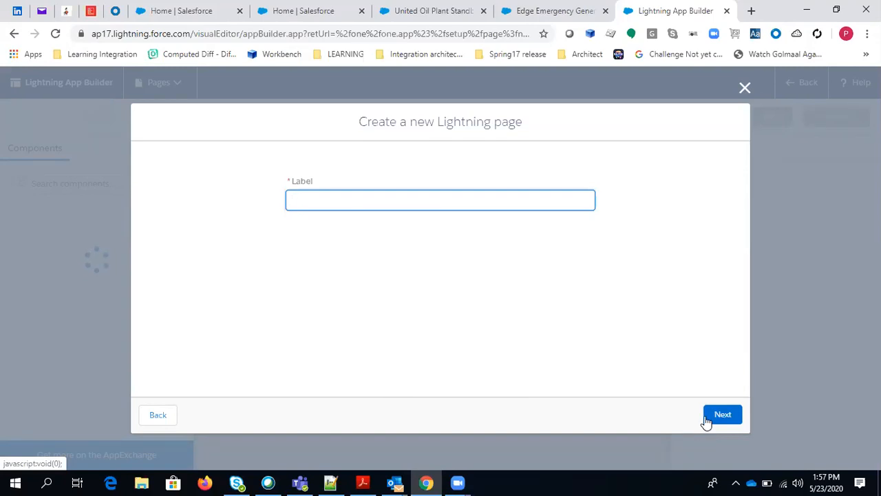
pyautogui.write('My View')
pyautogui.click(723, 419)
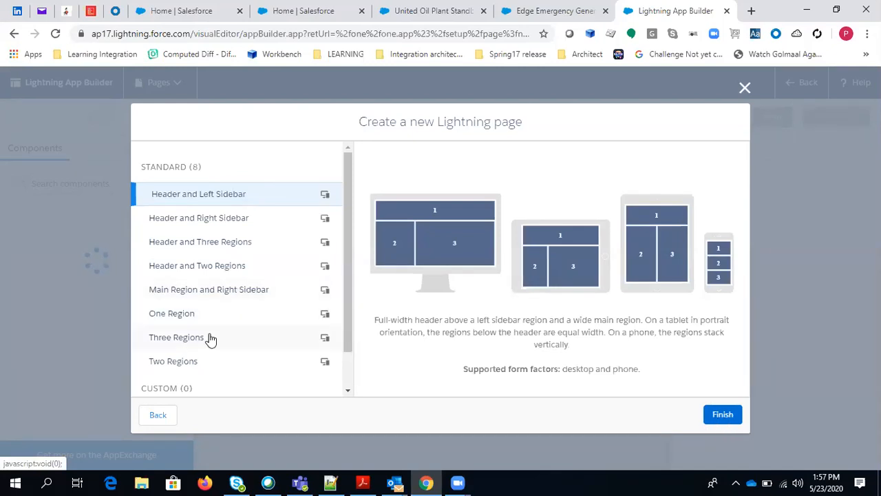
pyautogui.click(211, 338)
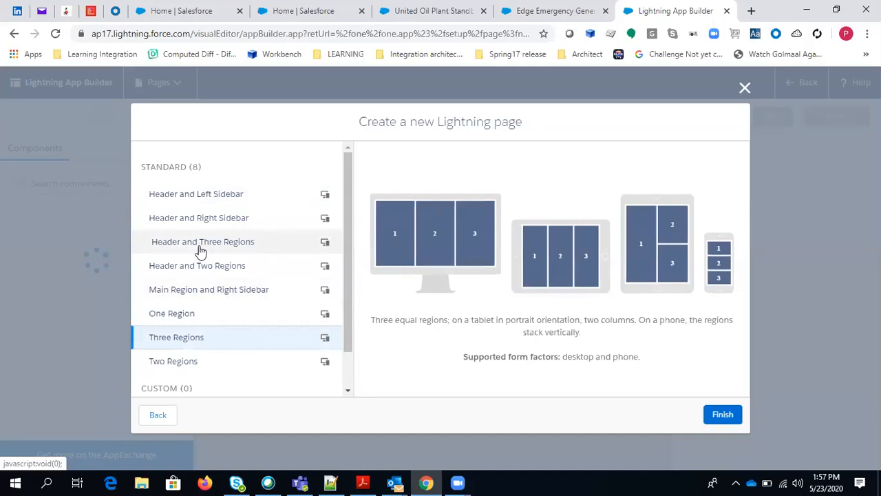
pyautogui.click(201, 252)
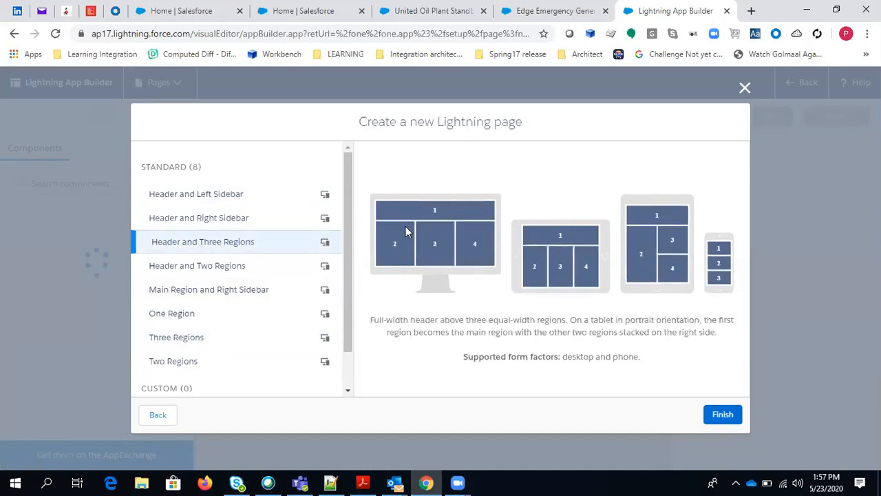
pyautogui.click(724, 418)
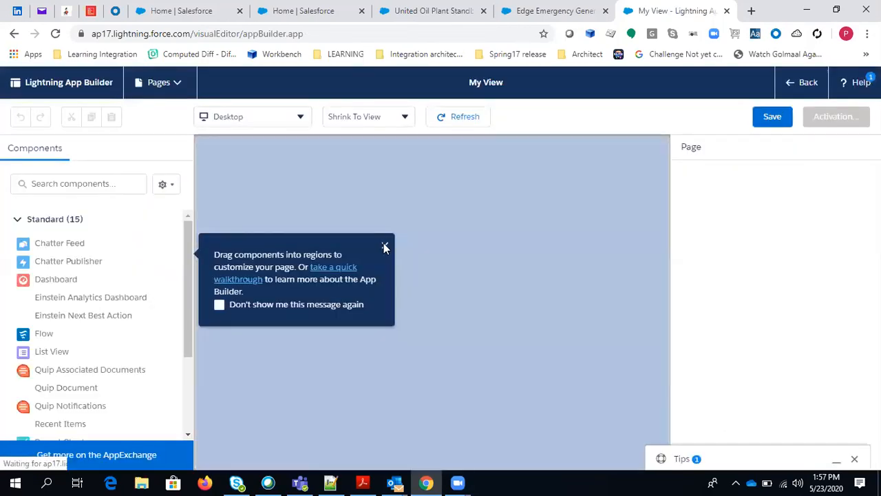
pyautogui.click(384, 246)
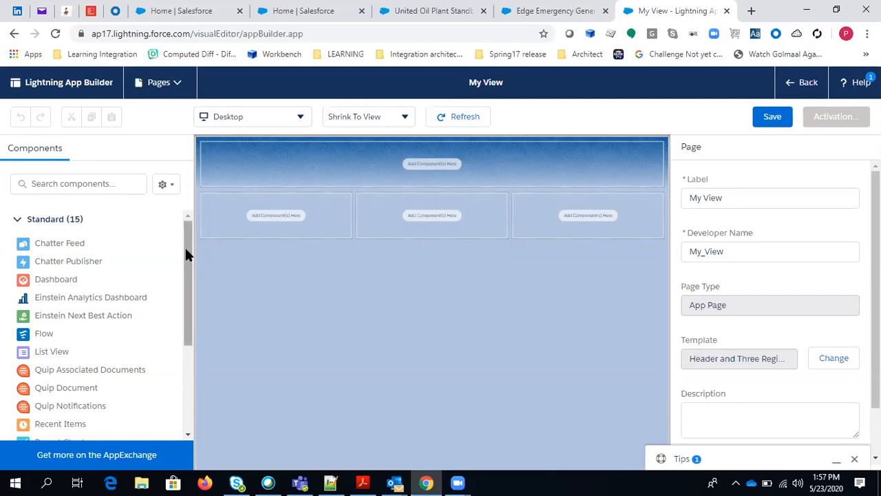
# Add a Chatter Feed component to the page header and a List View component to the first region below it.
pyautogui.click(184, 386)
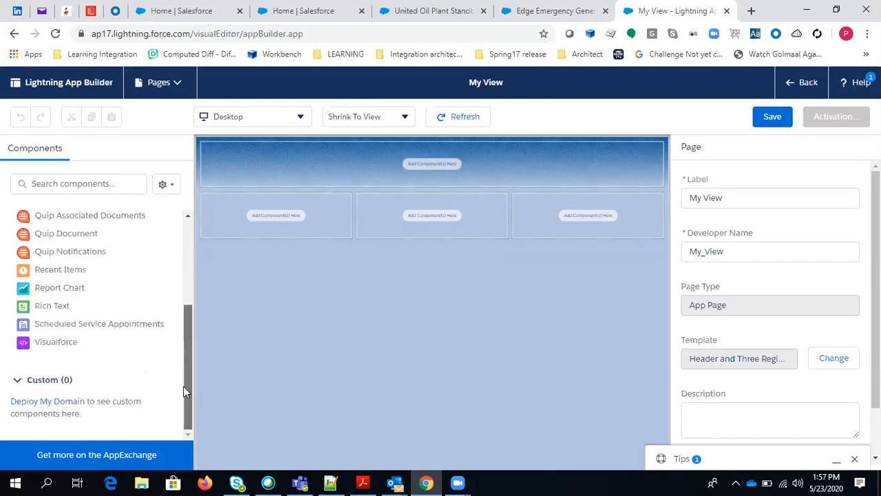
pyautogui.click(186, 248)
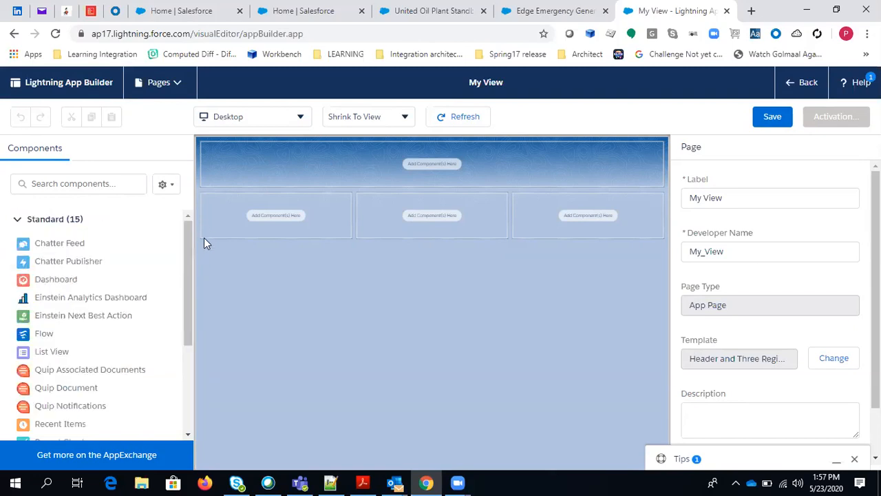
pyautogui.moveTo(90, 242); pyautogui.dragTo(249, 174)
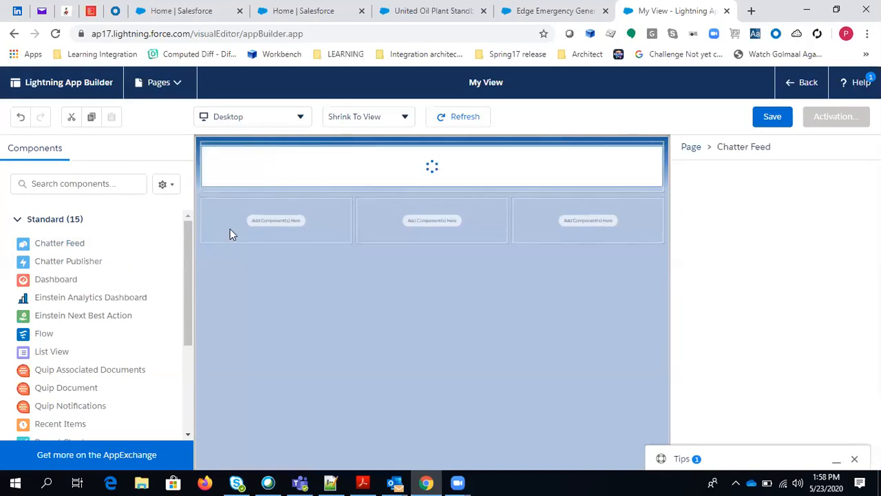
pyautogui.moveTo(43, 351); pyautogui.dragTo(213, 216)
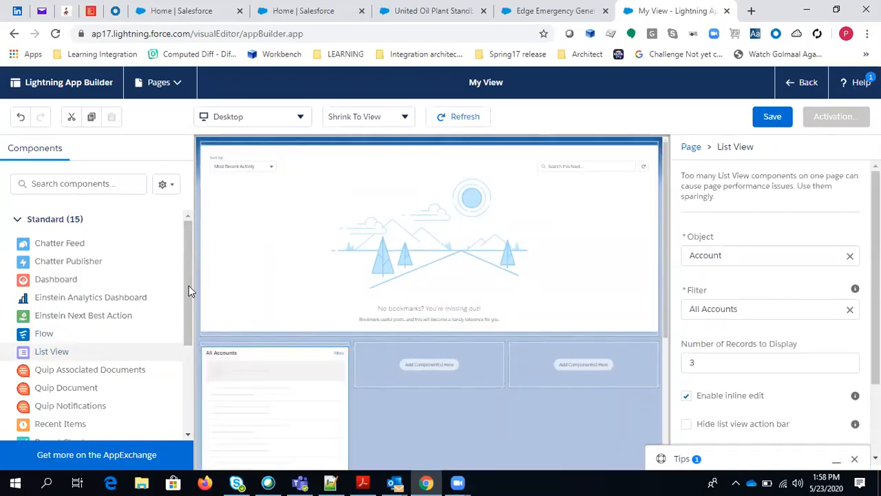
# Add a Recent Items component to the middle region and a Rich Text component to the third region below the header.
pyautogui.moveTo(60, 427); pyautogui.dragTo(360, 358)
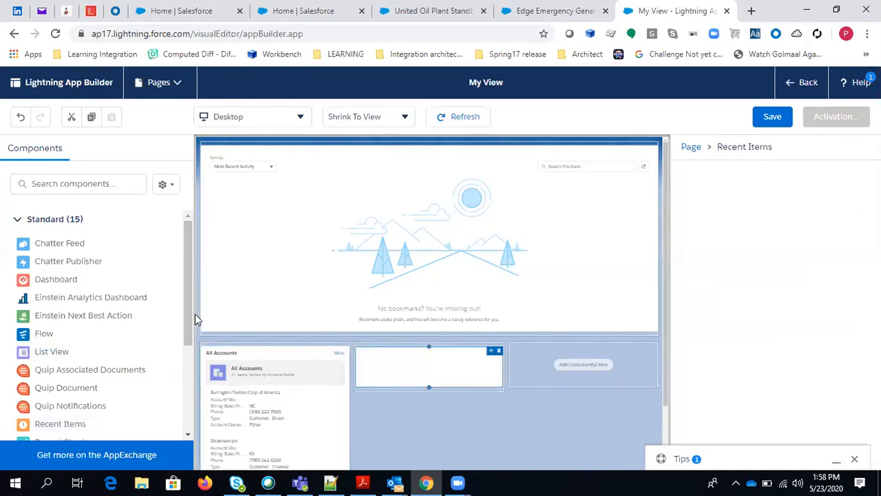
pyautogui.scroll(-1, 175, 364)
pyautogui.scroll(-2, 176, 370)
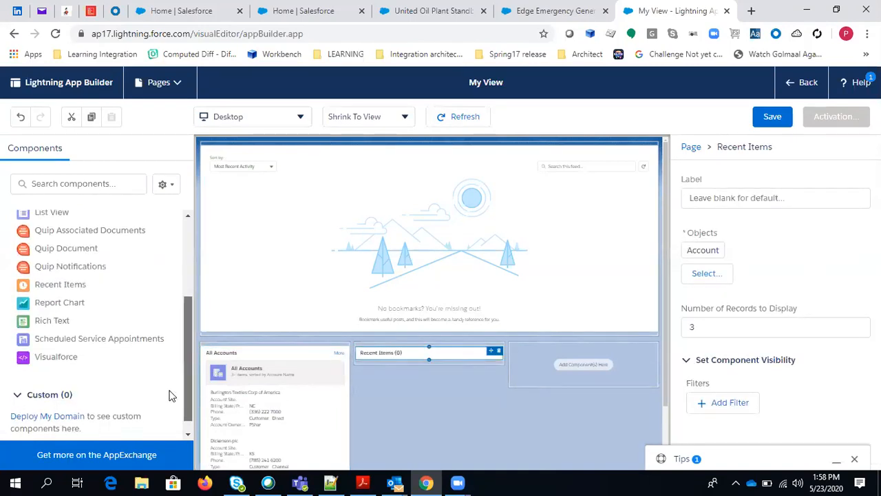
pyautogui.scroll(3, 178, 336)
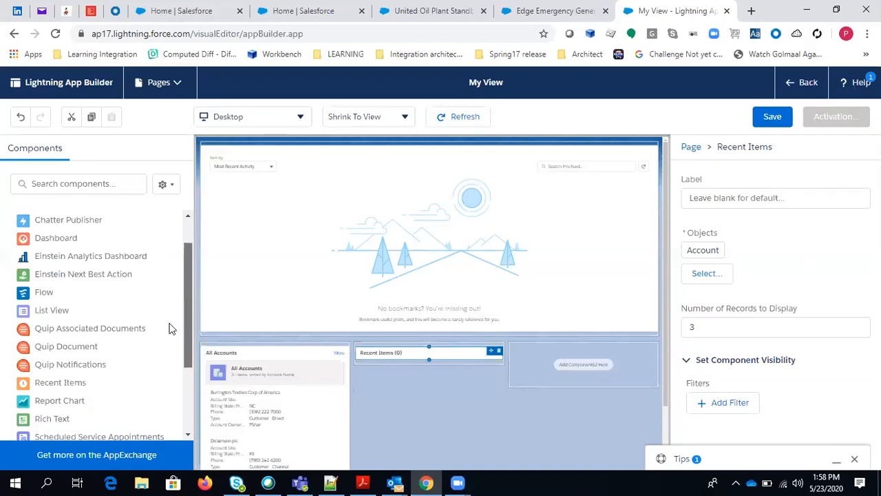
pyautogui.scroll(1, 172, 316)
pyautogui.scroll(1, 172, 311)
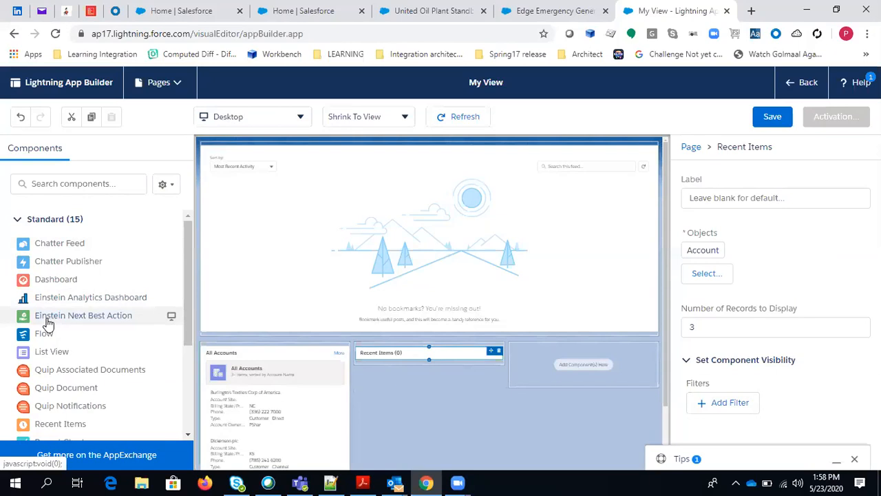
pyautogui.scroll(-1, 57, 326)
pyautogui.scroll(-1, 106, 333)
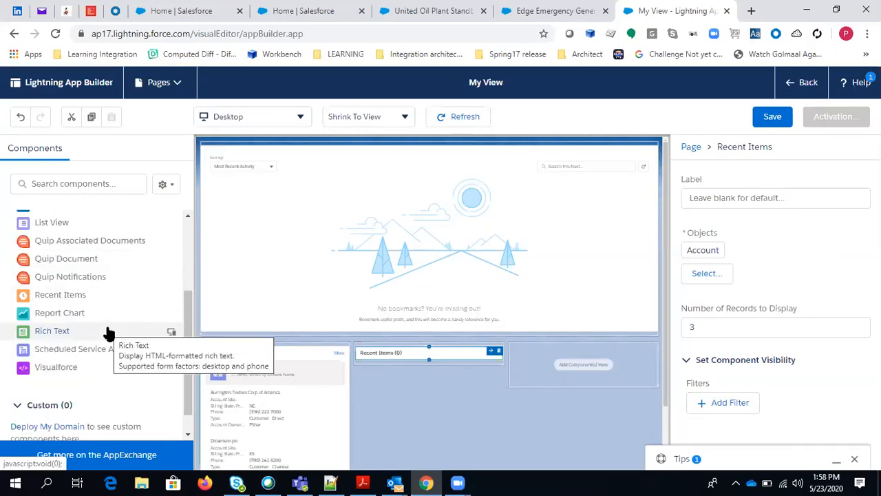
pyautogui.scroll(-1, 109, 332)
pyautogui.moveTo(83, 307); pyautogui.dragTo(513, 369)
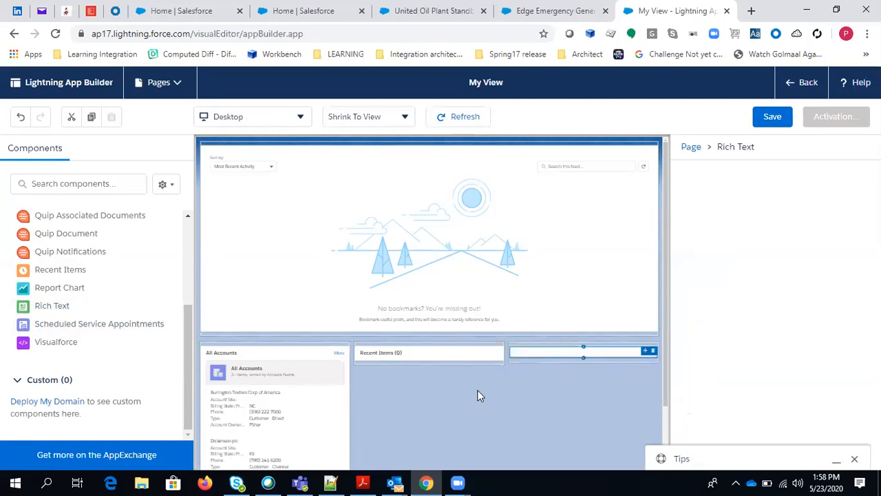
# Configure the List View component to use the Lead object and display 5 records.
pyautogui.scroll(-1, 279, 290)
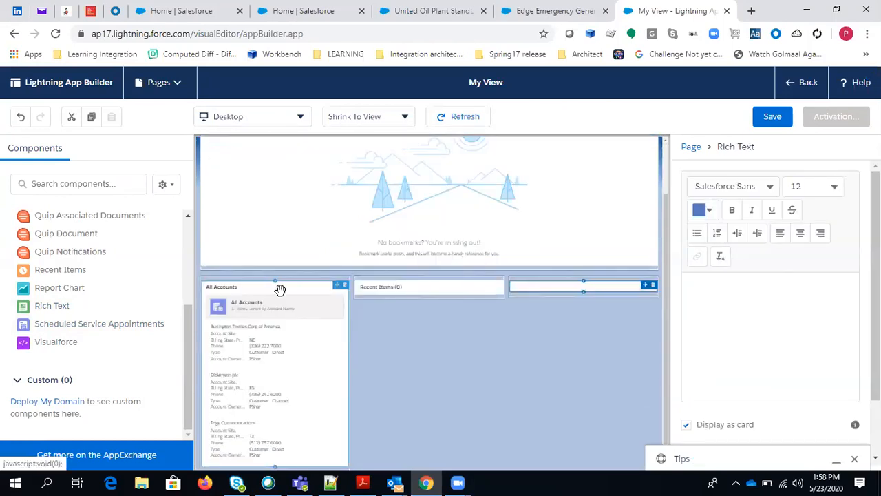
pyautogui.click(280, 290)
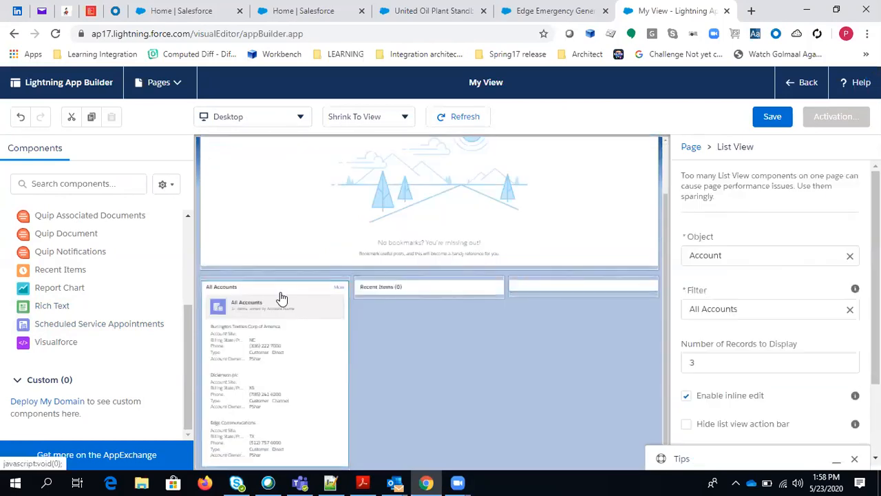
pyautogui.click(799, 259)
pyautogui.scroll(-2, 830, 326)
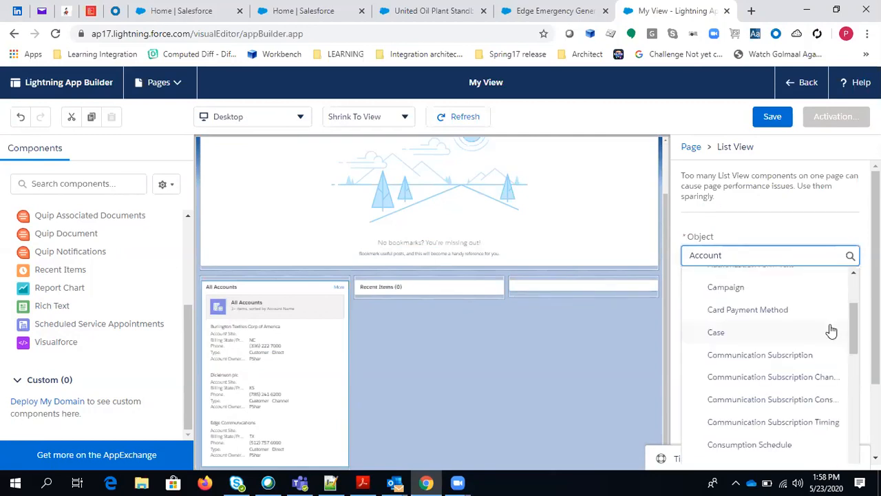
pyautogui.scroll(-1, 830, 329)
pyautogui.scroll(-5, 830, 333)
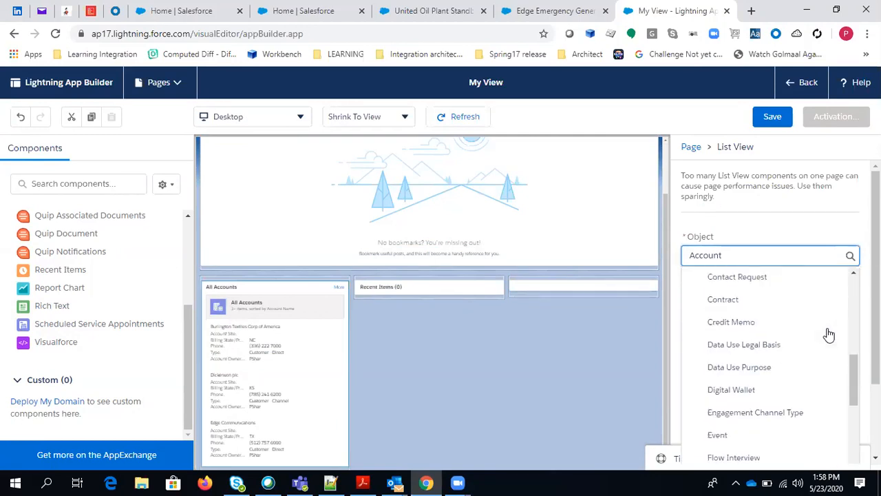
pyautogui.scroll(-2, 830, 335)
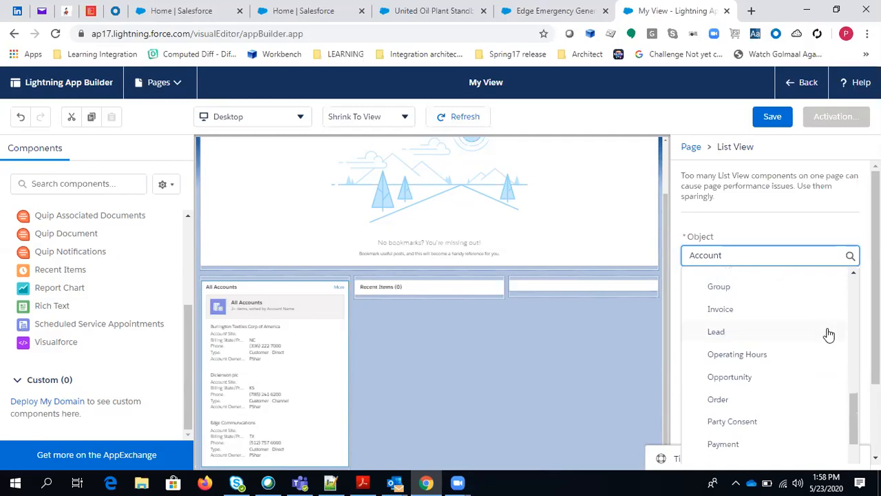
pyautogui.click(748, 334)
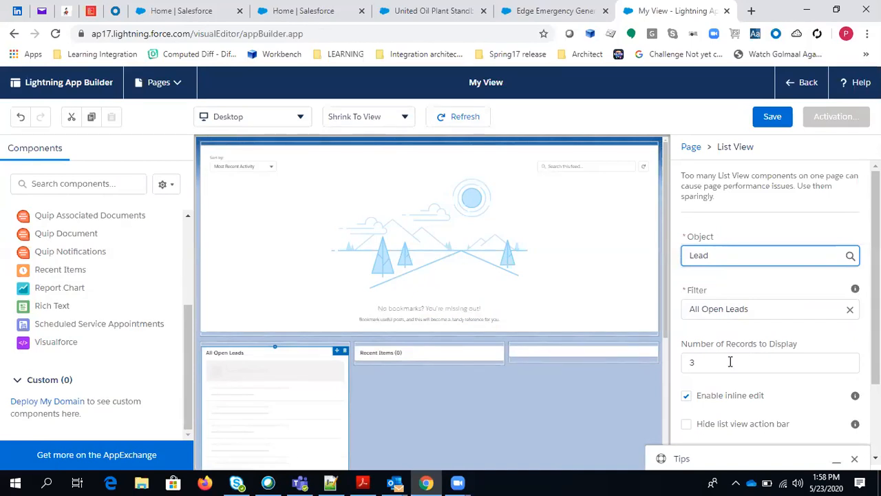
pyautogui.click(730, 362)
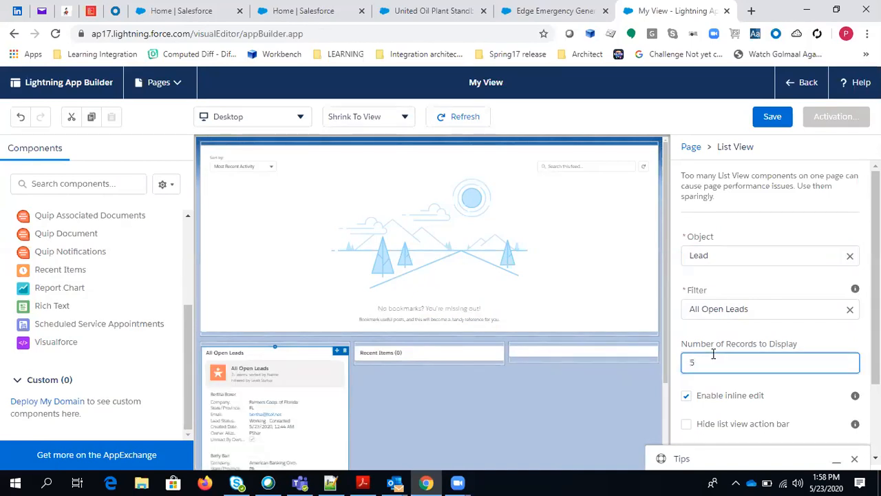
pyautogui.scroll(-2, 768, 307)
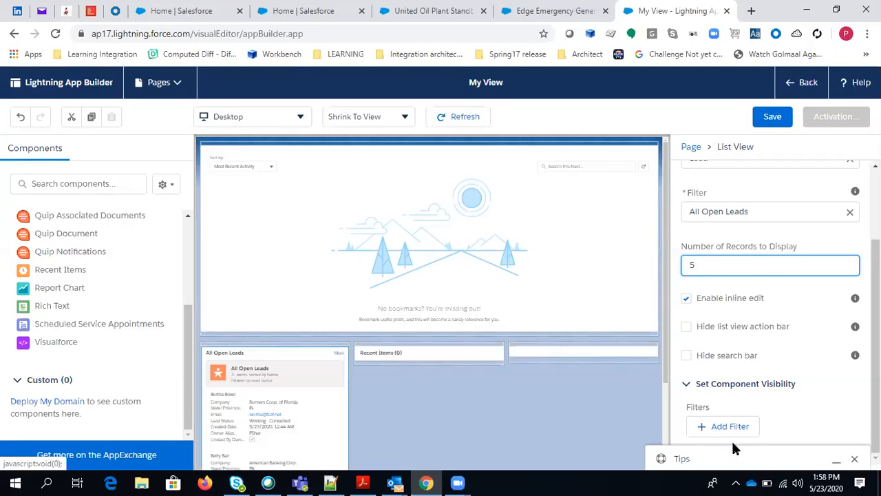
# Enter "This is app page!!!!" as the content of the Rich Text component.
pyautogui.click(365, 348)
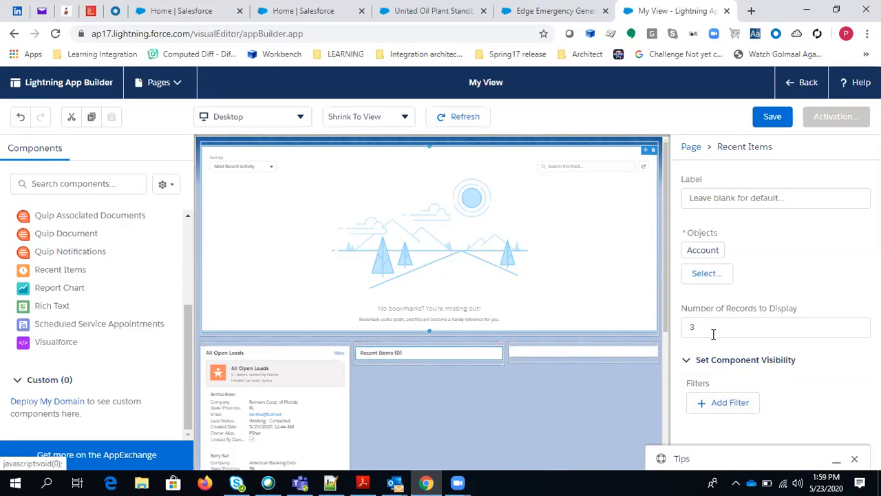
pyautogui.click(575, 354)
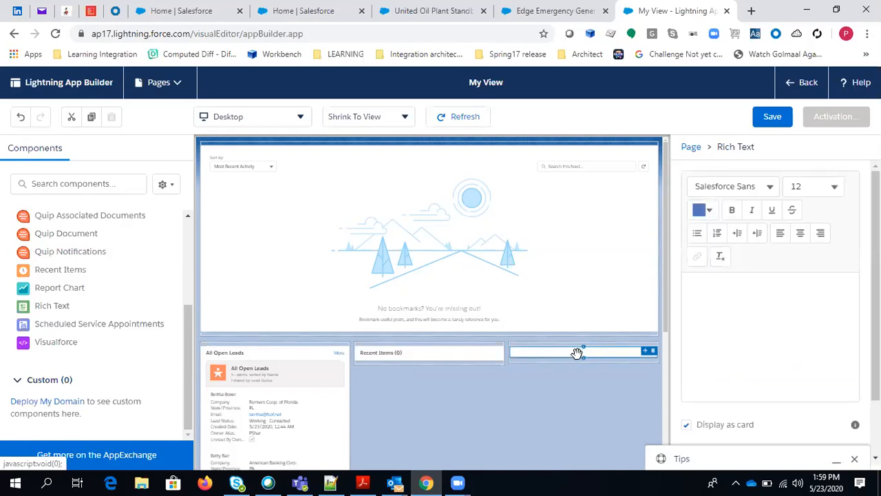
pyautogui.click(725, 329)
pyautogui.write('This ')
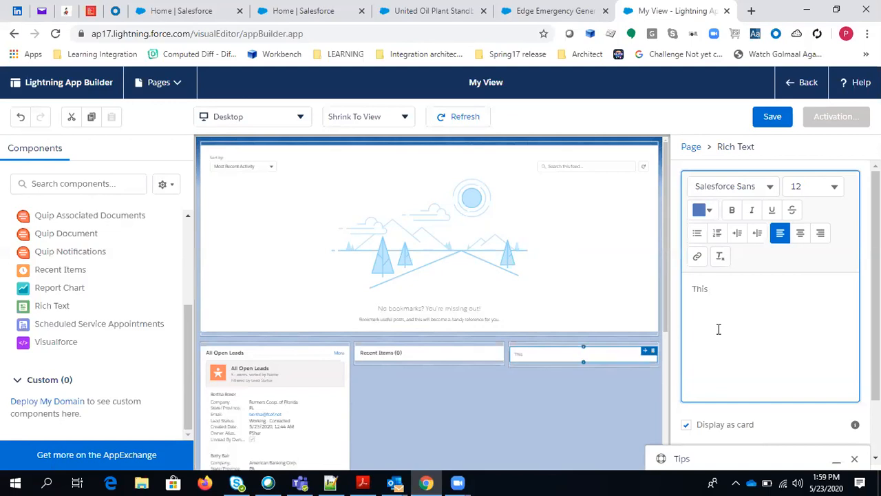
pyautogui.write('is app page')
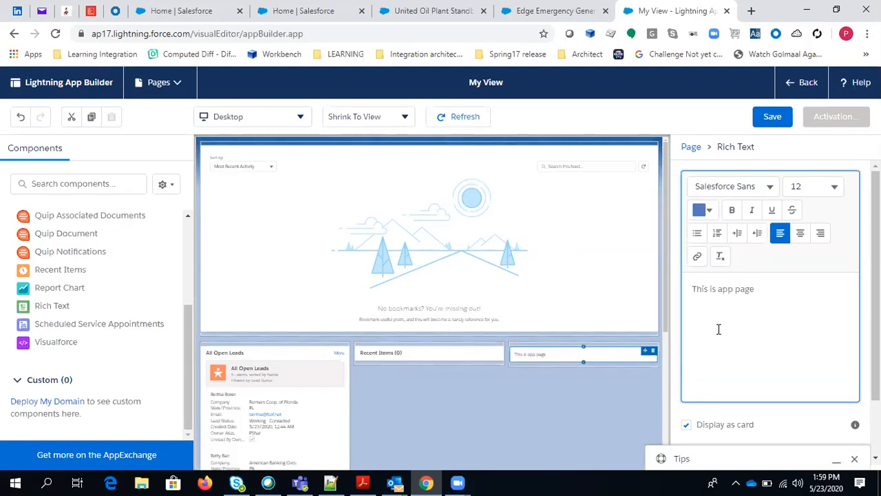
pyautogui.write('!!!!')
# Format the whole Rich Text sentence as size 36, Arial and bold.
pyautogui.moveTo(777, 295); pyautogui.dragTo(670, 289)
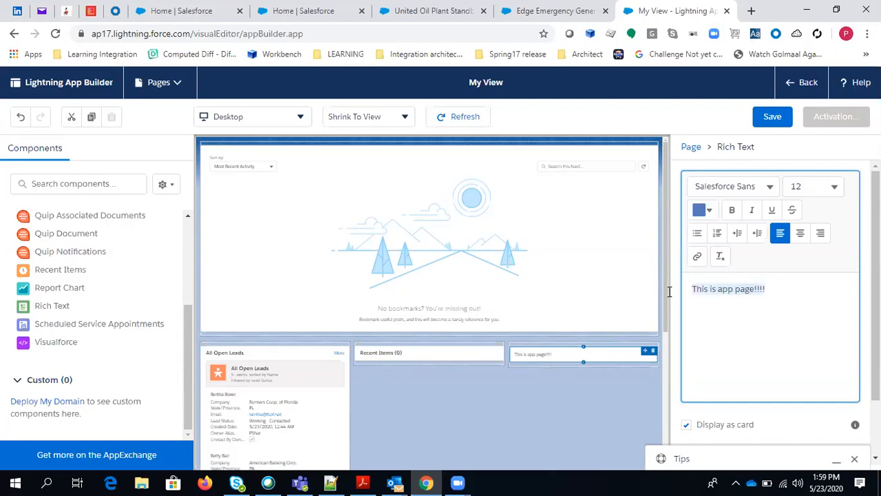
pyautogui.click(833, 187)
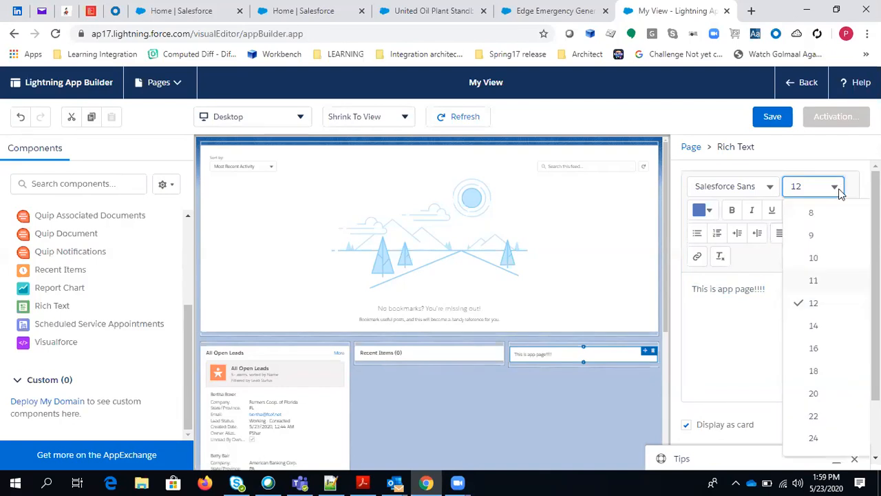
pyautogui.scroll(-3, 817, 413)
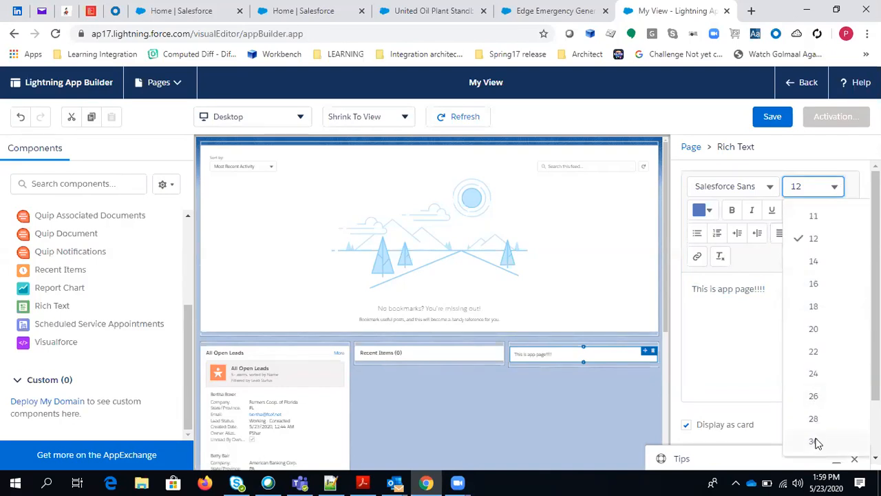
pyautogui.click(816, 440)
pyautogui.click(771, 187)
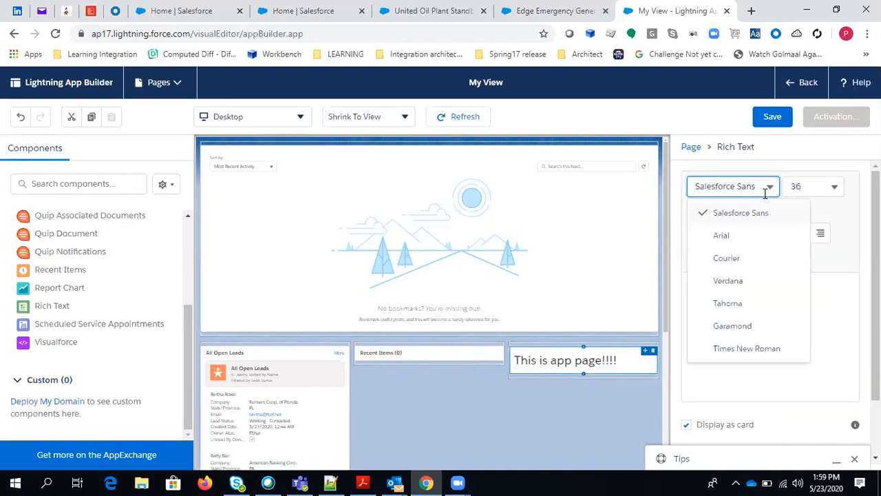
pyautogui.click(738, 244)
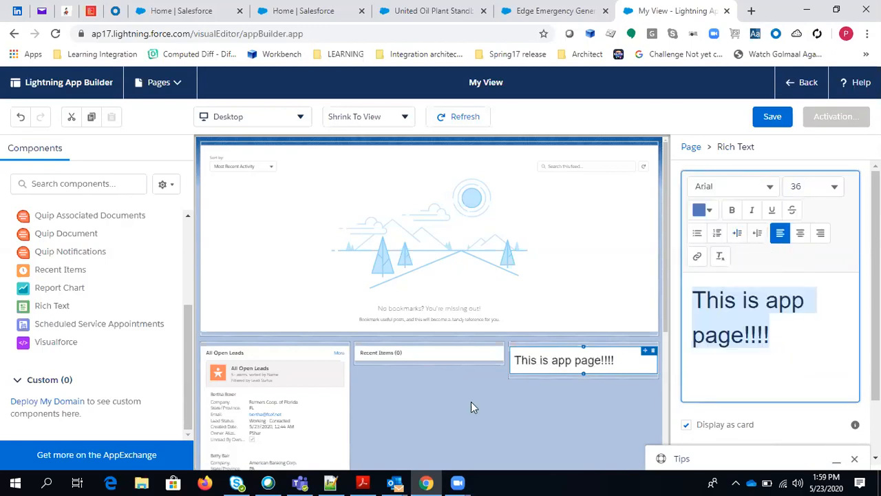
pyautogui.click(732, 211)
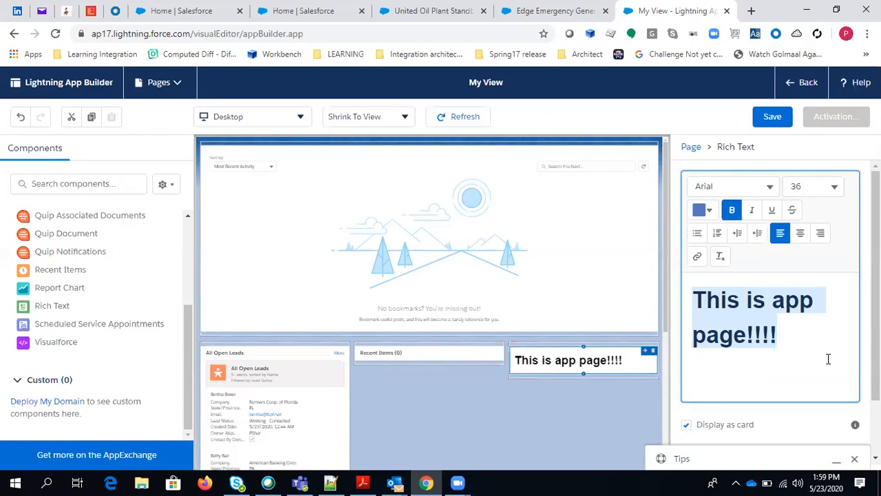
pyautogui.click(829, 359)
pyautogui.scroll(-1, 421, 327)
pyautogui.scroll(1, 421, 327)
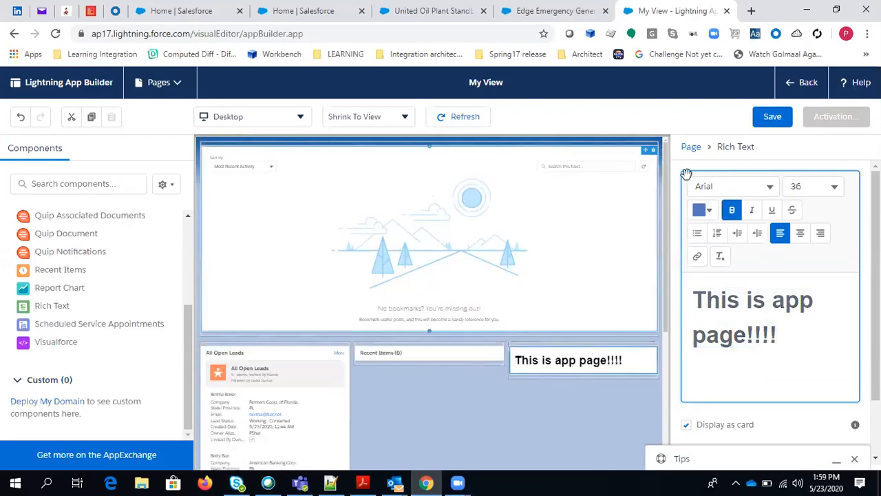
# Preview the page in the Phone form factor and return to the Desktop view.
pyautogui.click(300, 122)
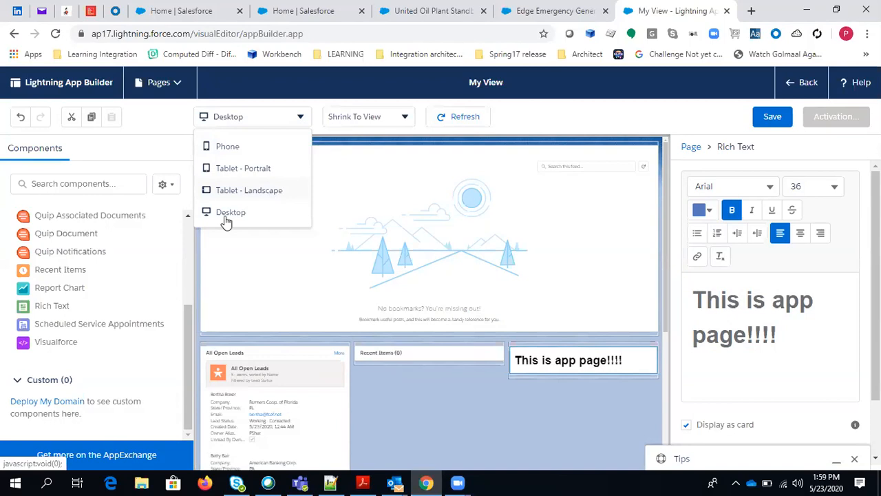
pyautogui.click(239, 148)
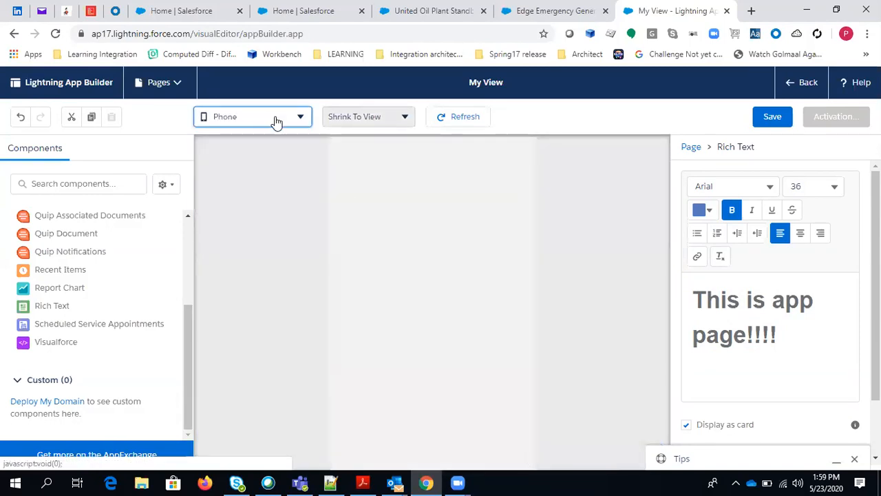
pyautogui.click(276, 122)
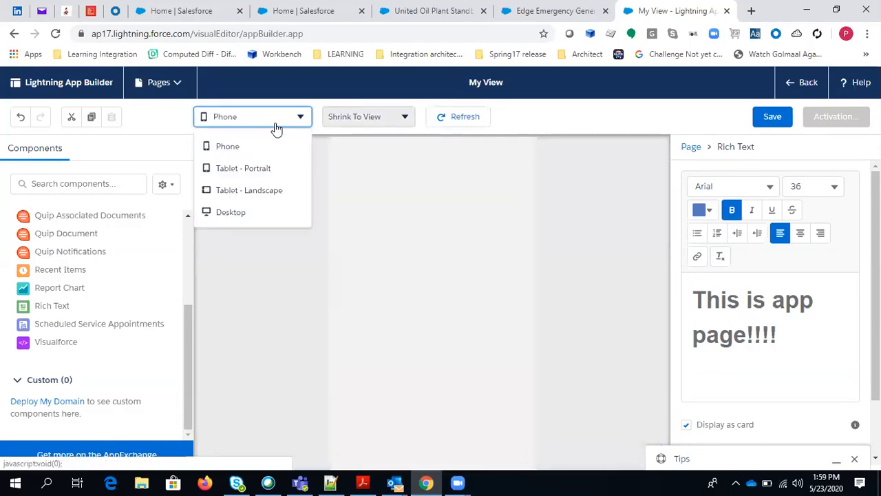
pyautogui.click(250, 217)
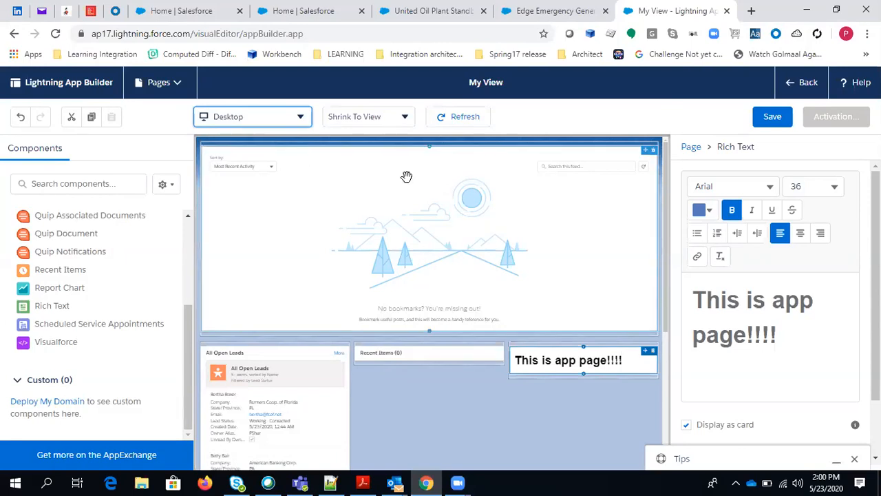
# Save the page and start its activation, limiting it to System Administrators only.
pyautogui.click(766, 119)
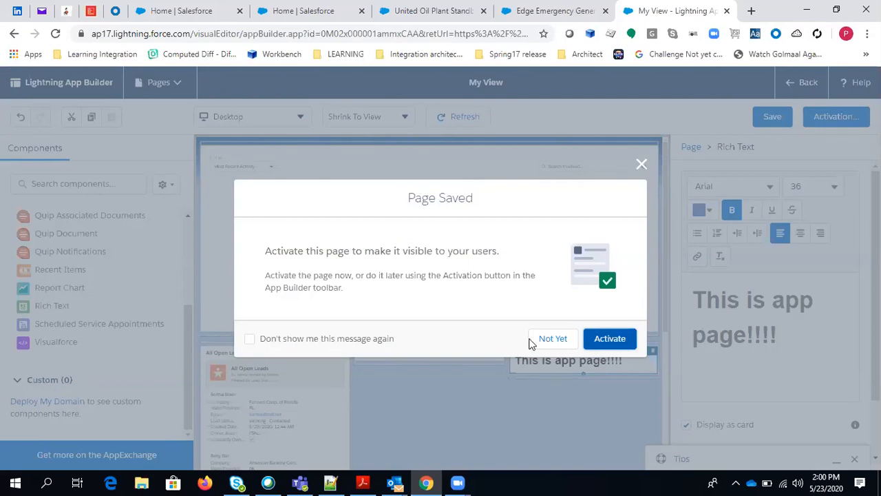
pyautogui.click(606, 340)
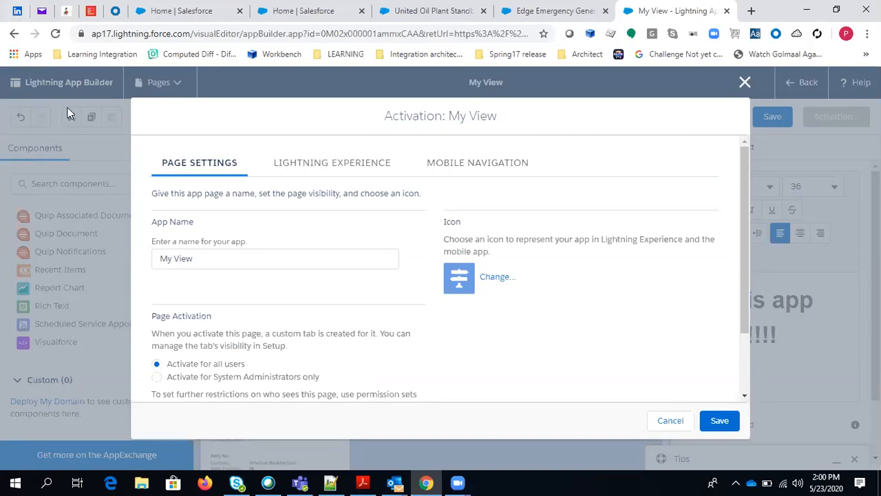
pyautogui.scroll(-1, 231, 284)
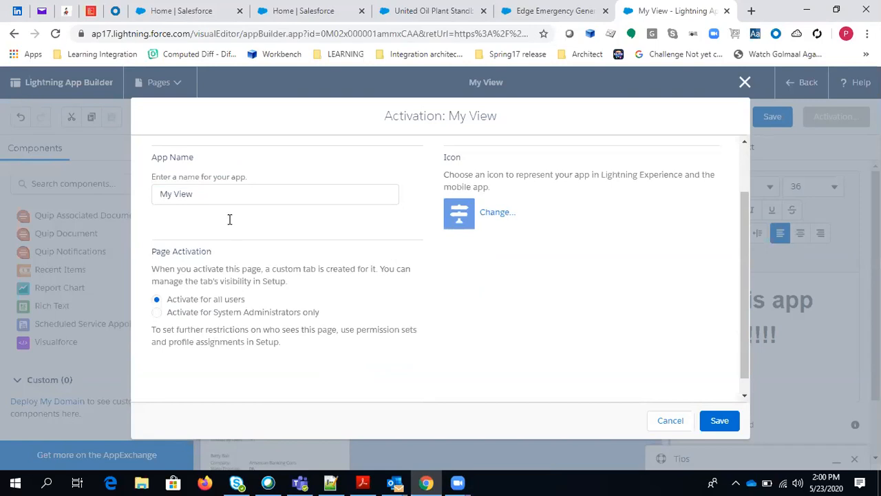
pyautogui.click(242, 192)
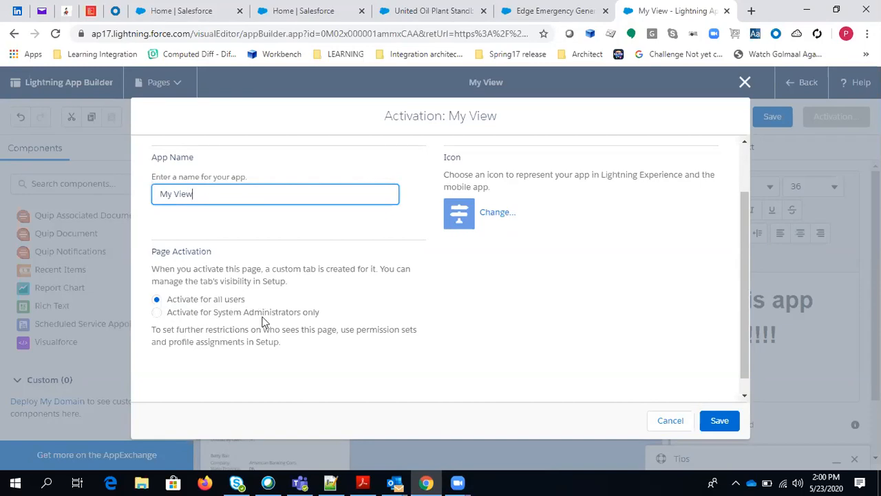
pyautogui.scroll(-1, 298, 313)
pyautogui.click(157, 296)
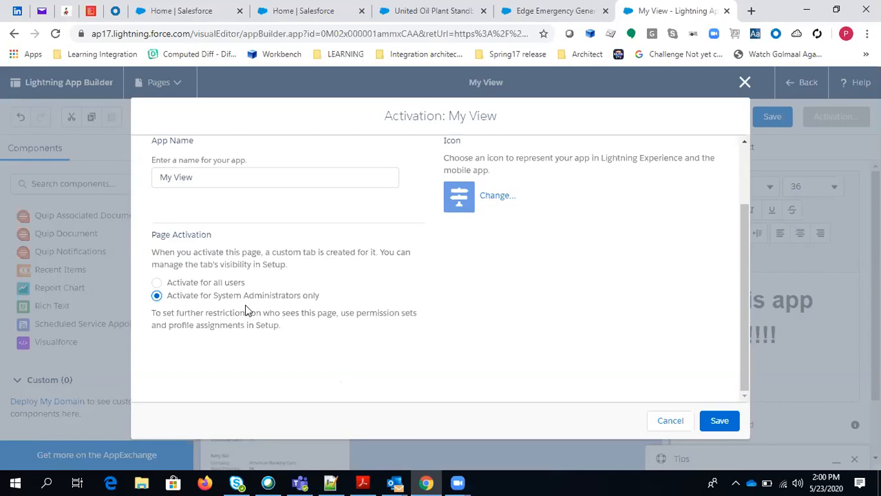
pyautogui.scroll(2, 523, 242)
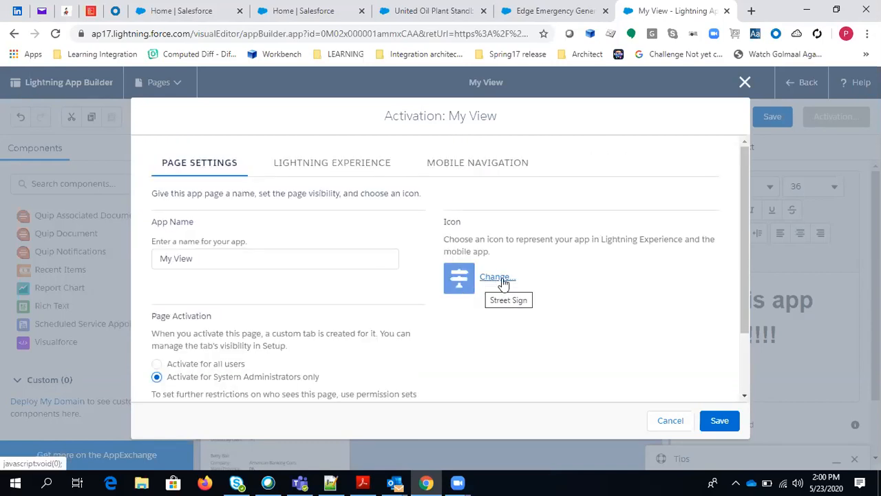
# Add the page to the Lightning Scheduler Setup and Sales apps in the Lightning Experience activation settings.
pyautogui.click(303, 163)
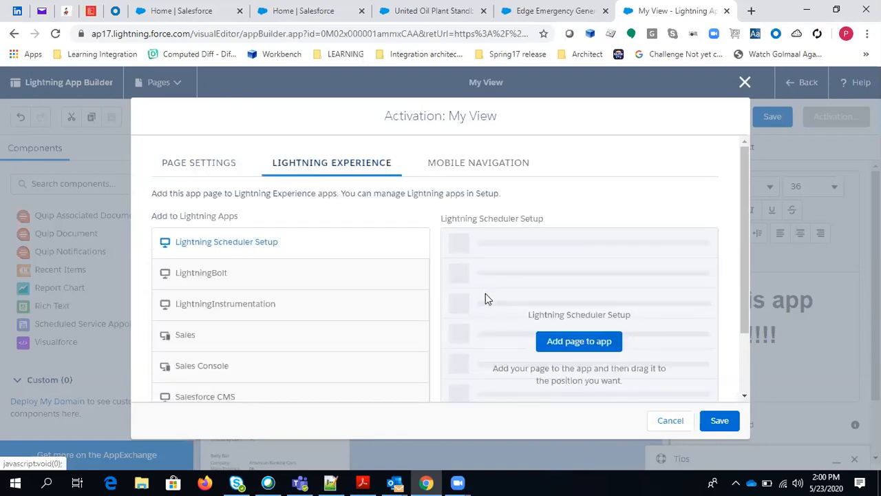
pyautogui.click(596, 343)
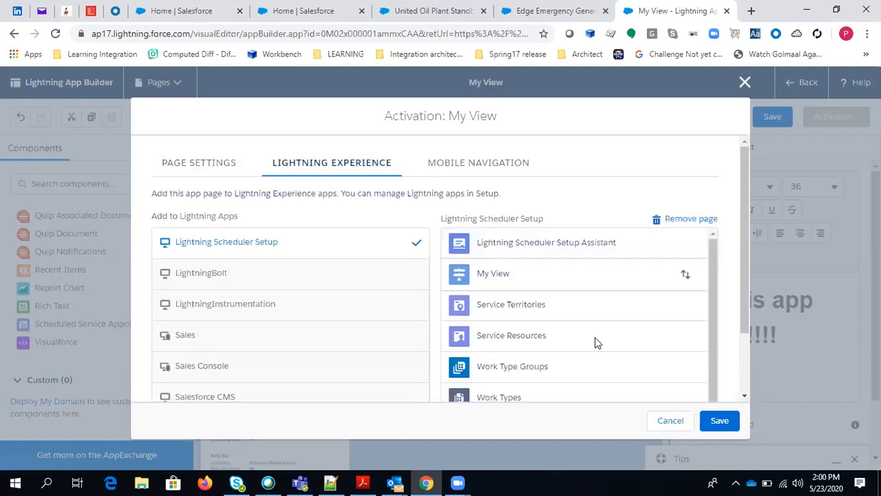
pyautogui.click(232, 336)
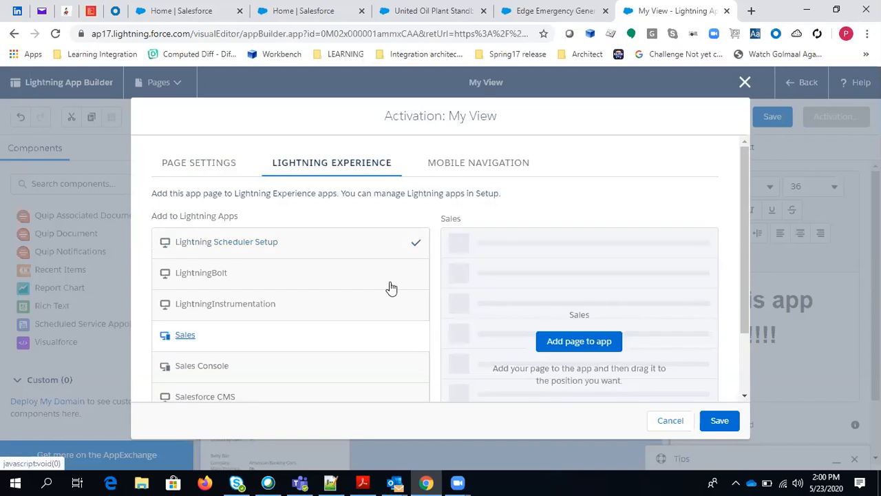
pyautogui.click(570, 342)
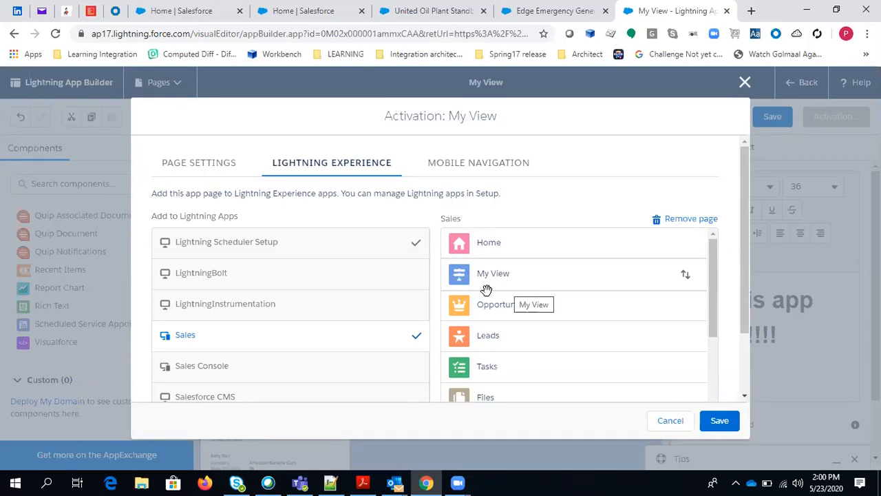
# Change the icon of the My View page to the camera in the page settings.
pyautogui.click(209, 169)
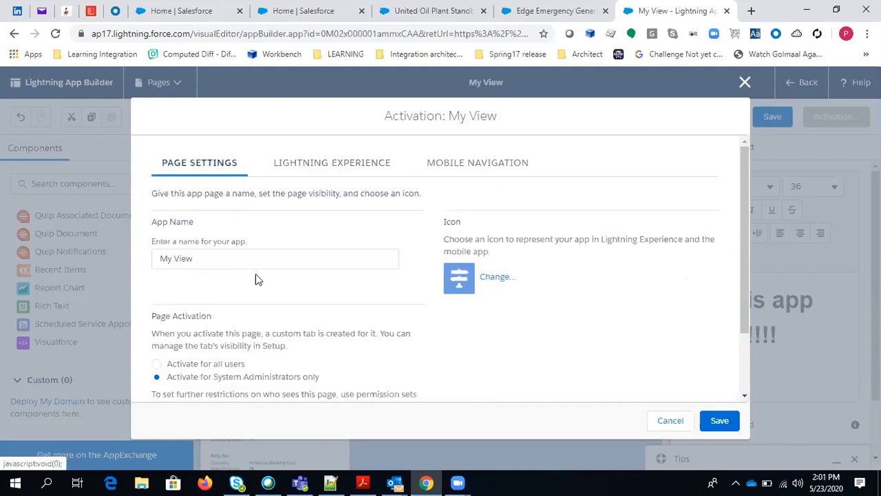
pyautogui.click(497, 286)
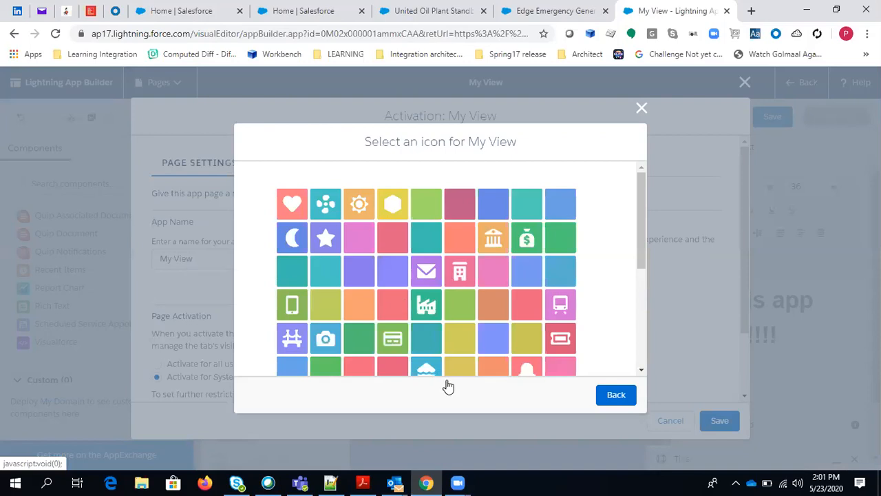
pyautogui.click(328, 338)
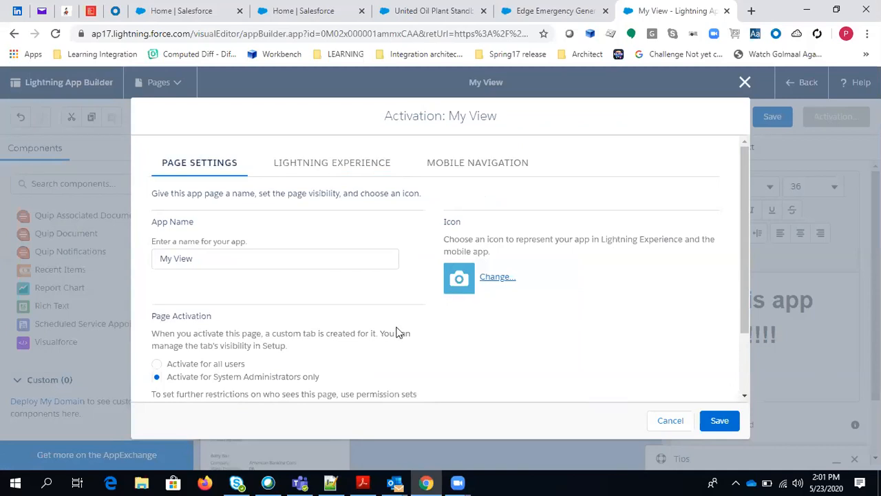
pyautogui.scroll(-2, 335, 223)
pyautogui.scroll(2, 331, 254)
# Remove the page from the Lightning Scheduler Setup app and add it back again.
pyautogui.click(330, 162)
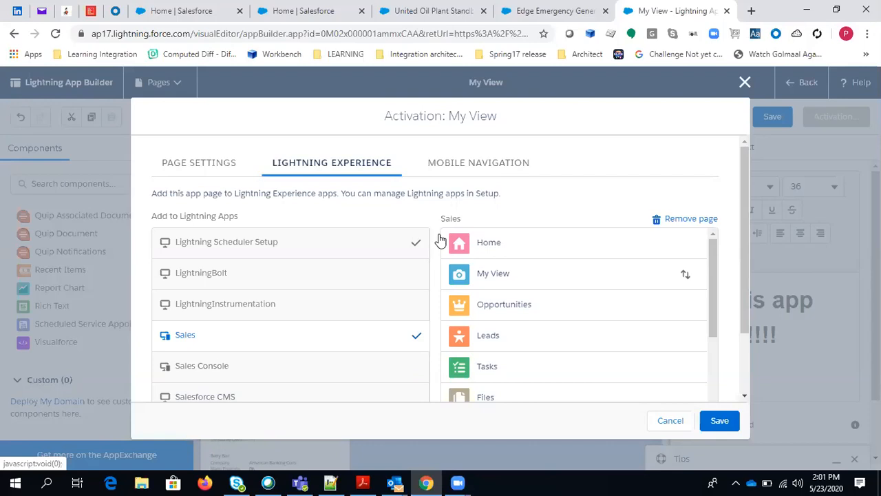
pyautogui.click(372, 237)
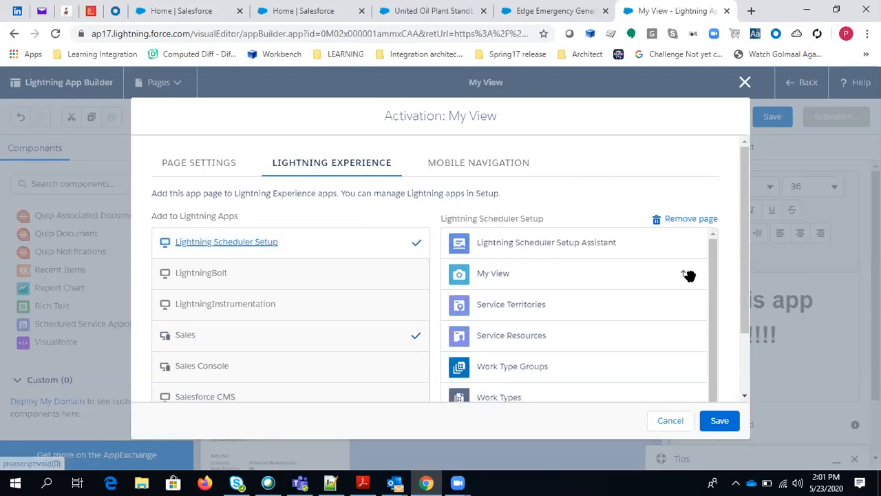
pyautogui.click(675, 219)
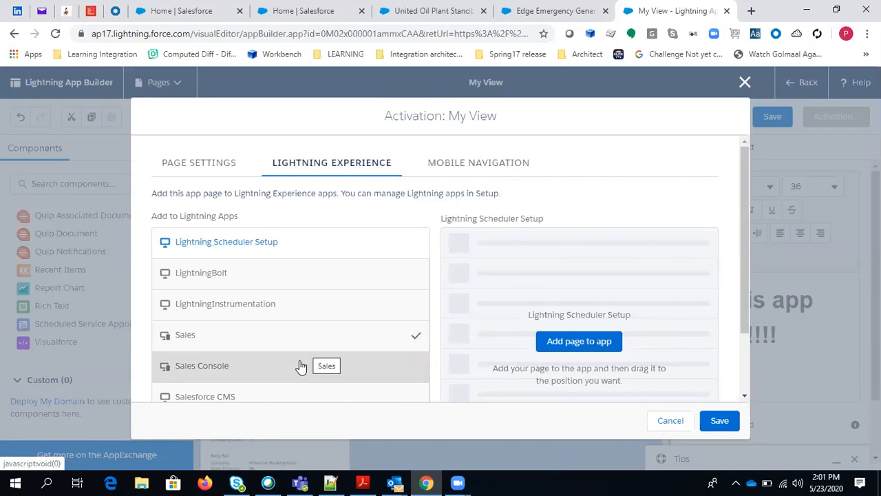
pyautogui.click(585, 340)
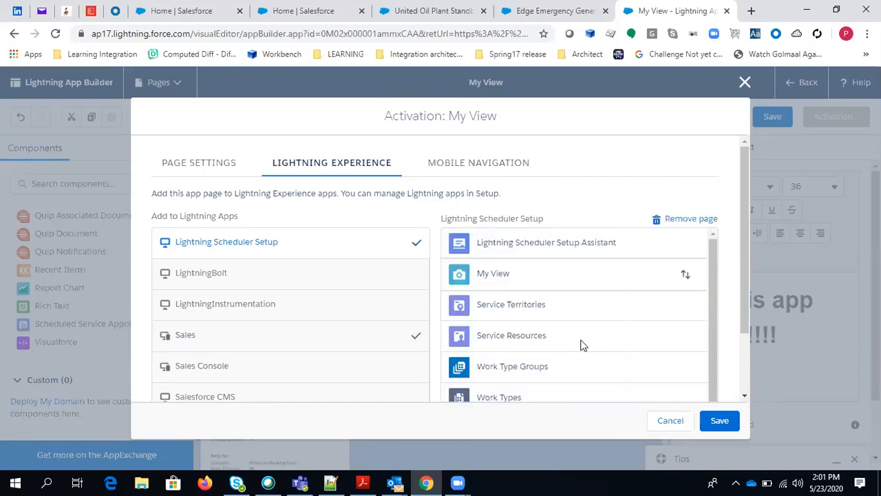
# Move My View above Home to the first position in the Sales app's navigation items.
pyautogui.click(393, 349)
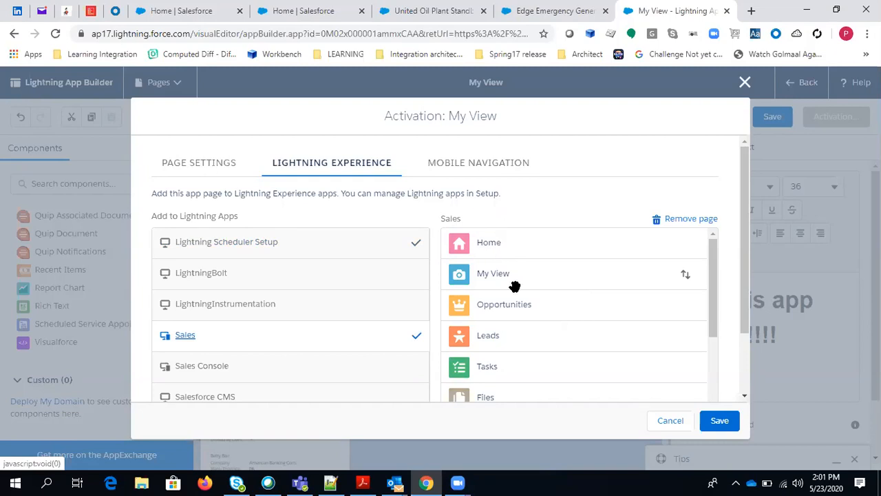
pyautogui.moveTo(539, 272); pyautogui.dragTo(542, 243)
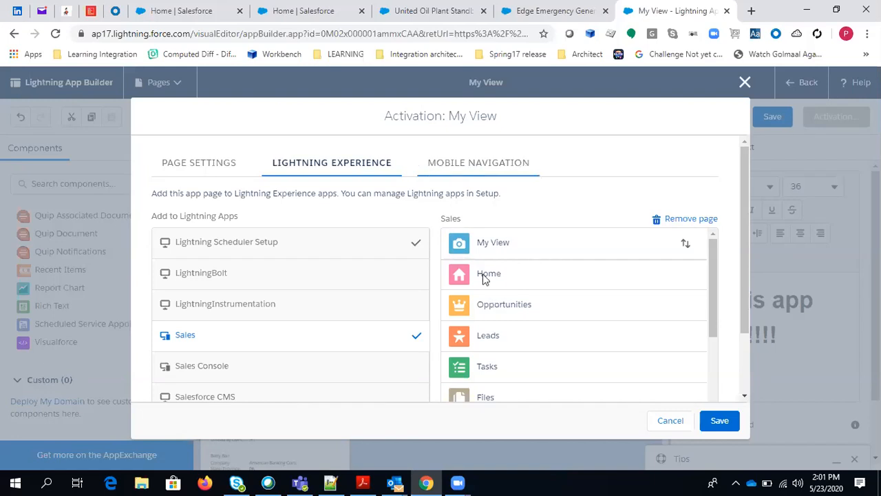
# Add the page to the Mobile Navigation Menu and save the activation settings.
pyautogui.click(490, 172)
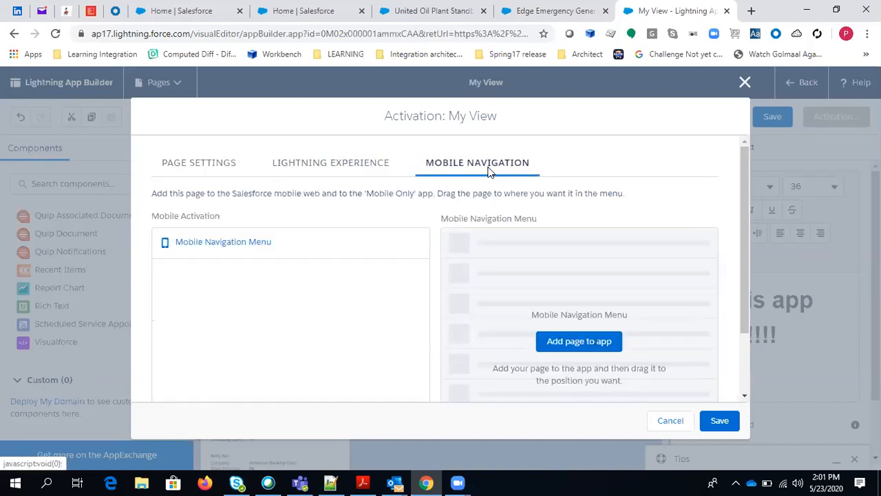
pyautogui.click(584, 342)
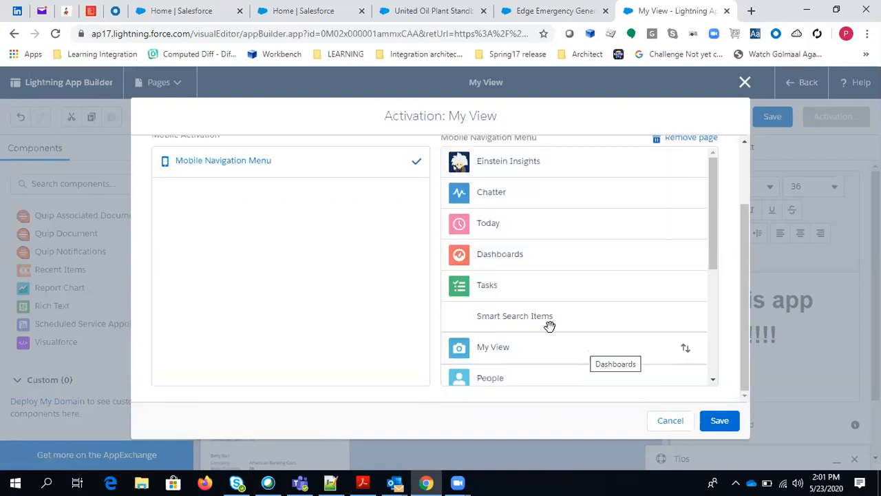
pyautogui.moveTo(712, 213); pyautogui.dragTo(692, 152)
pyautogui.scroll(2, 561, 297)
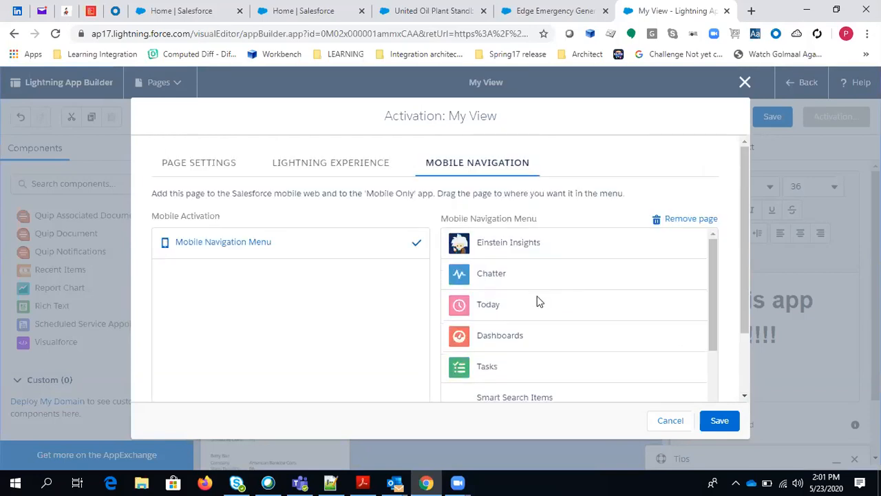
pyautogui.scroll(-5, 504, 330)
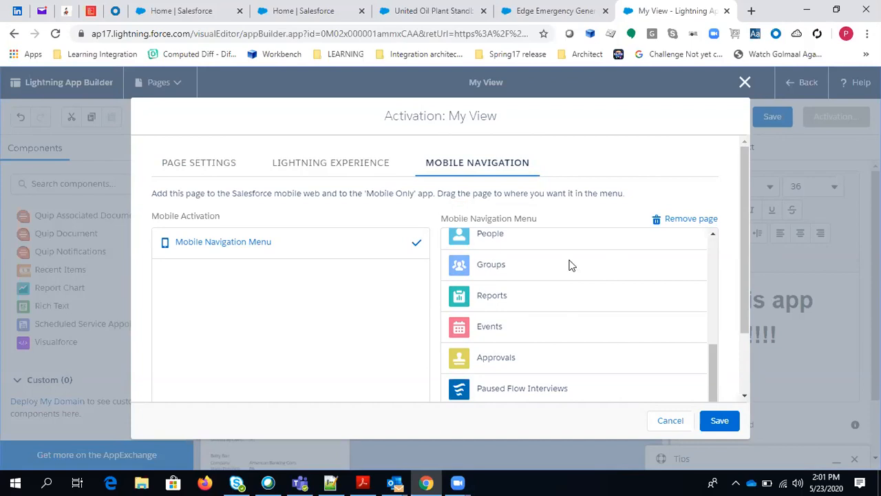
pyautogui.click(368, 171)
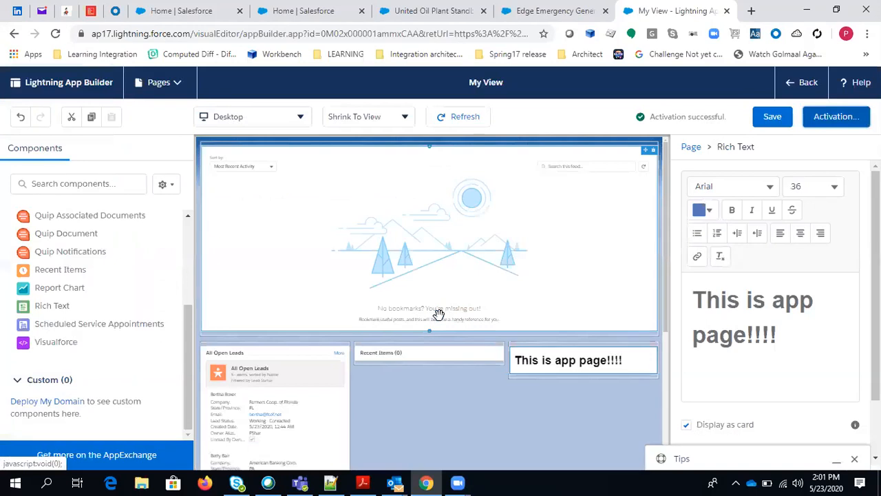
# Save the activated My View page in the Lightning App Builder.
pyautogui.scroll(-1, 439, 314)
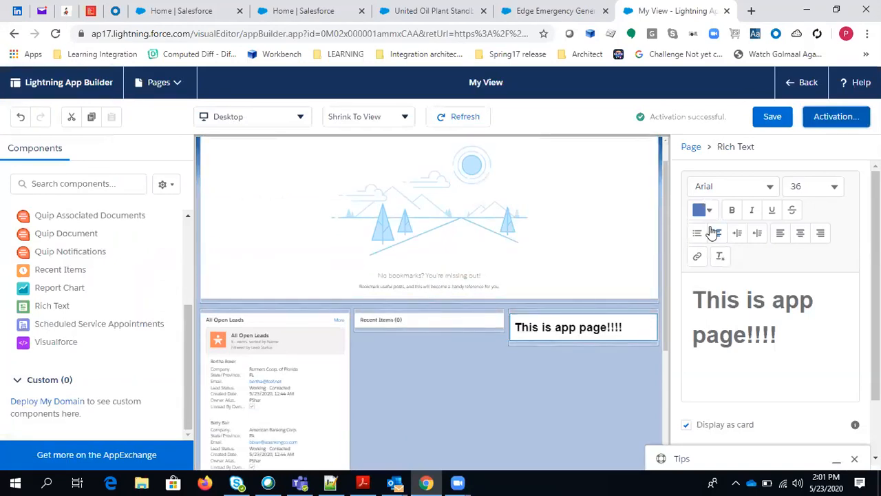
pyautogui.click(777, 117)
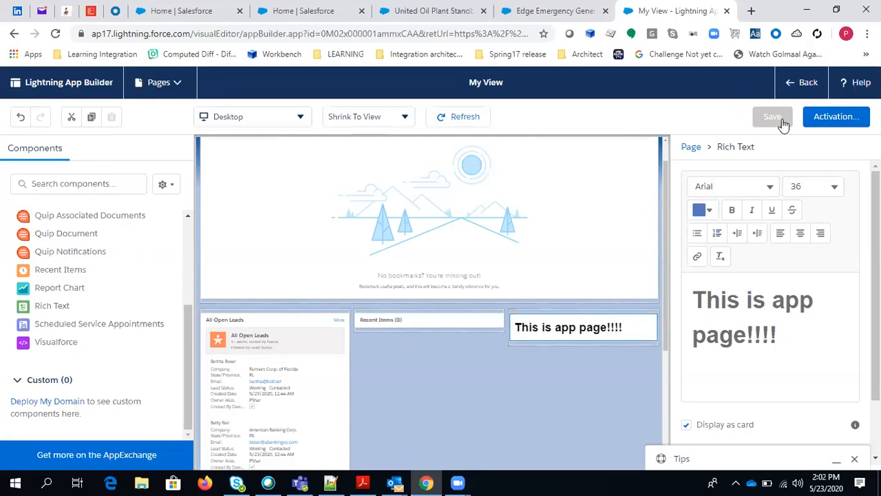
pyautogui.scroll(1, 477, 290)
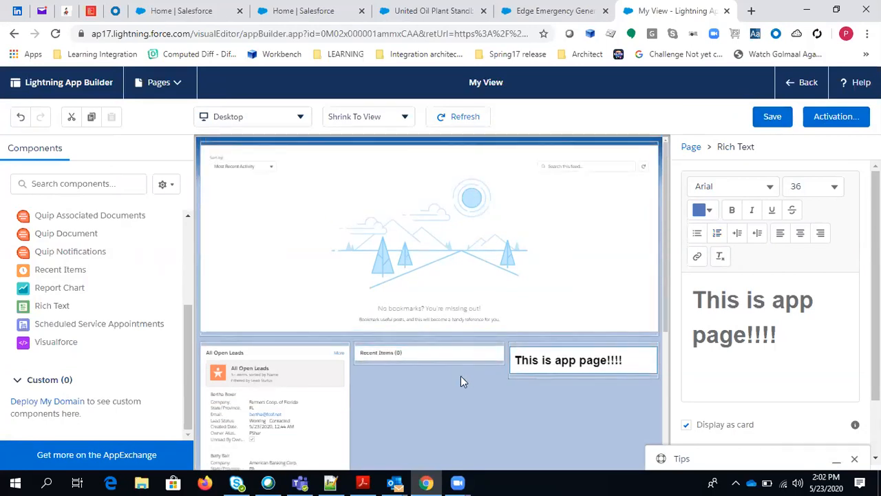
# Leave the page editor for Setup and open the Sales app from the App Launcher.
pyautogui.click(797, 98)
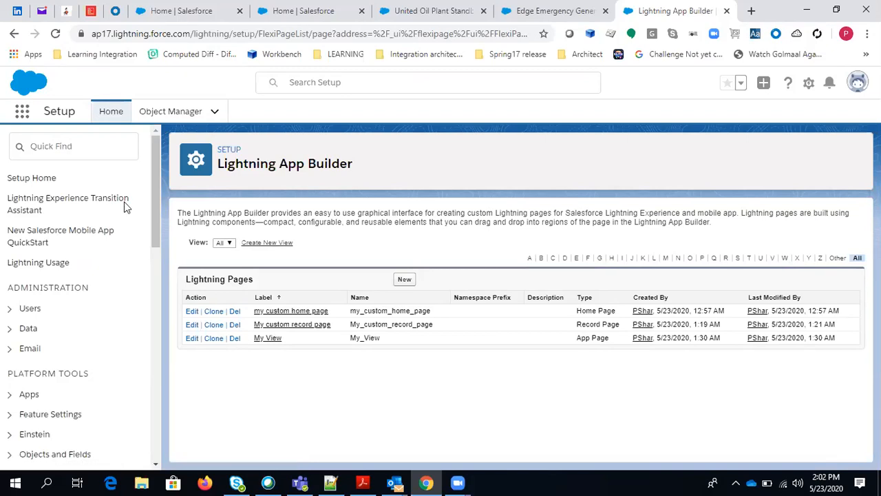
pyautogui.click(30, 124)
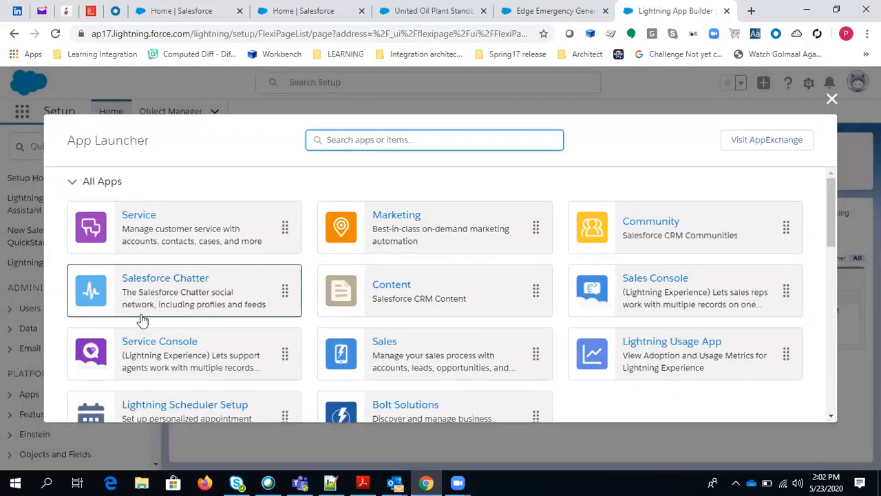
pyautogui.click(391, 347)
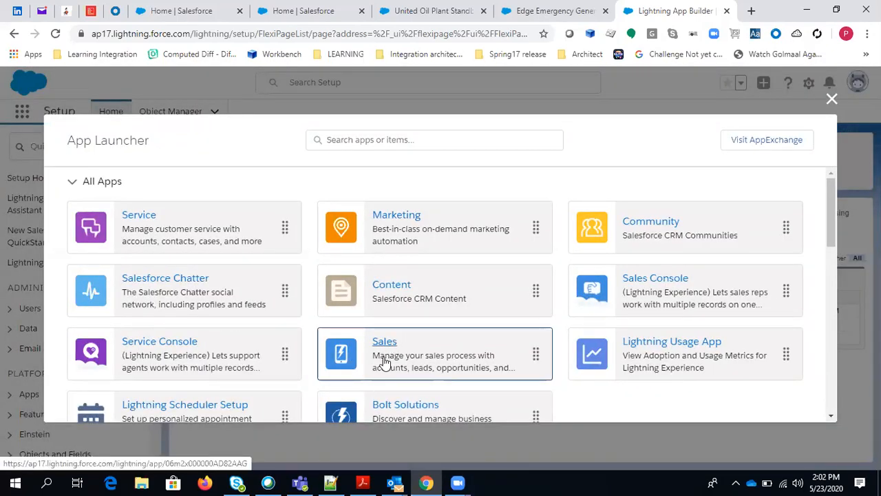
pyautogui.click(386, 363)
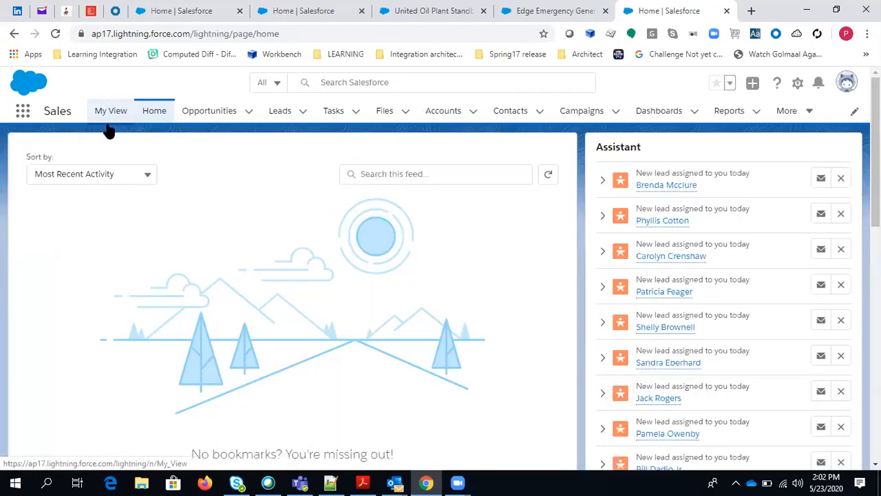
# Open the My View page in Sales and examine its feed, All Open Leads list, Recent Items and rich text components.
pyautogui.click(109, 122)
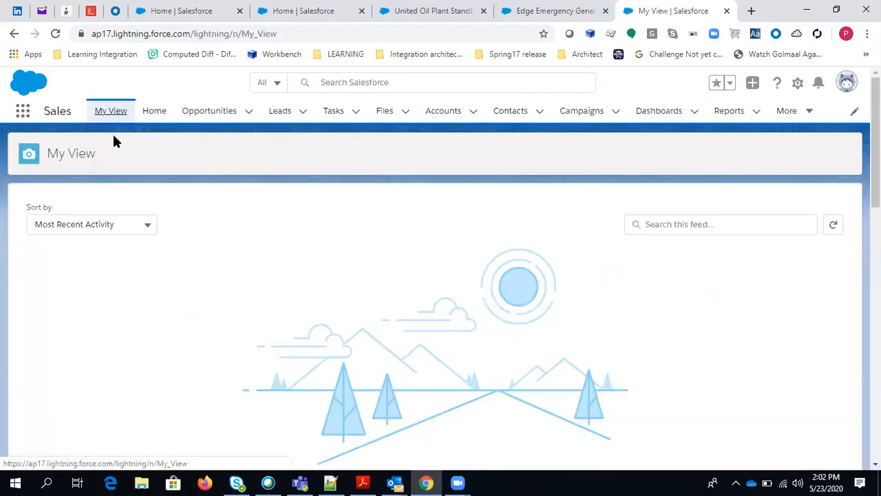
pyautogui.scroll(-5, 245, 232)
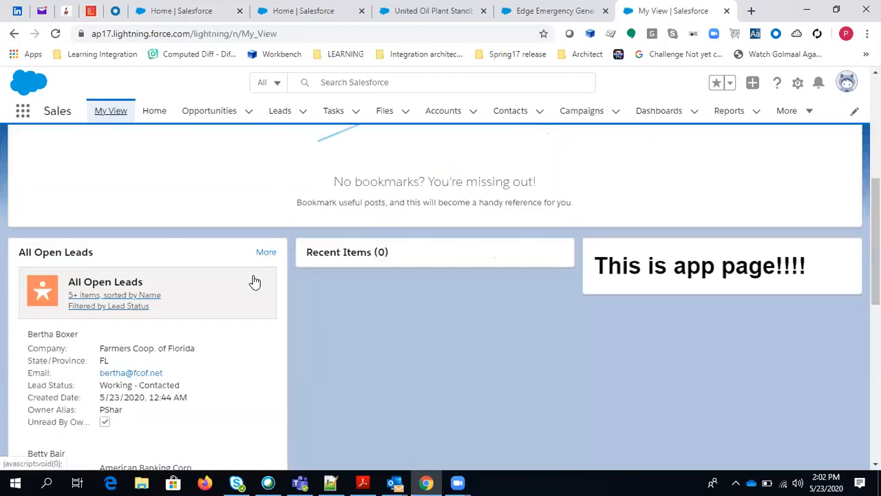
pyautogui.scroll(5, 63, 164)
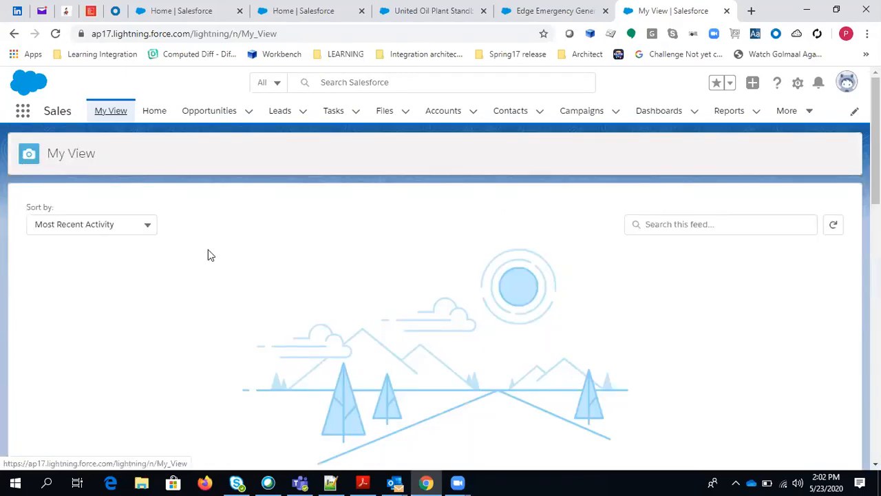
pyautogui.scroll(-3, 449, 291)
pyautogui.scroll(-4, 434, 295)
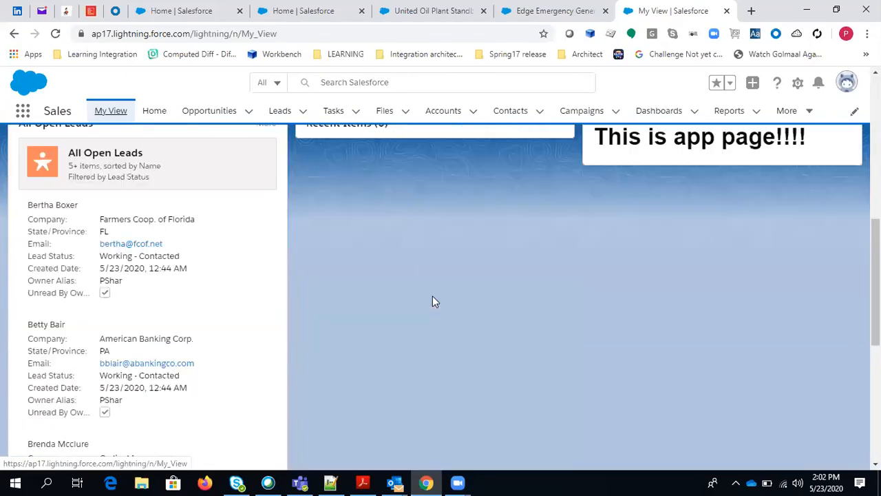
pyautogui.scroll(3, 664, 241)
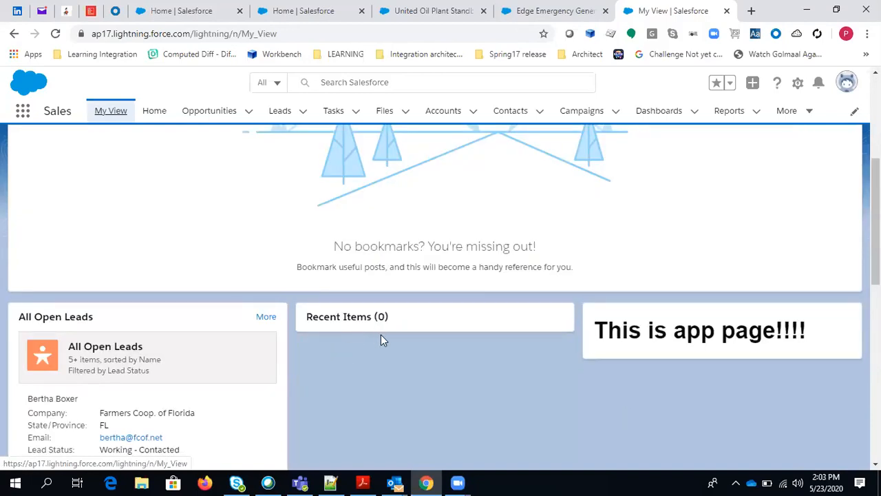
pyautogui.scroll(1, 380, 335)
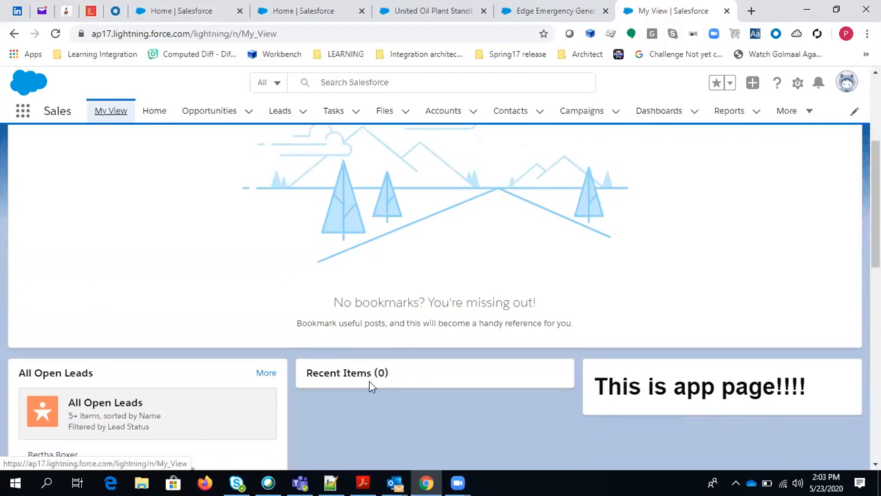
pyautogui.scroll(-2, 369, 382)
pyautogui.scroll(2, 370, 382)
pyautogui.scroll(1, 389, 353)
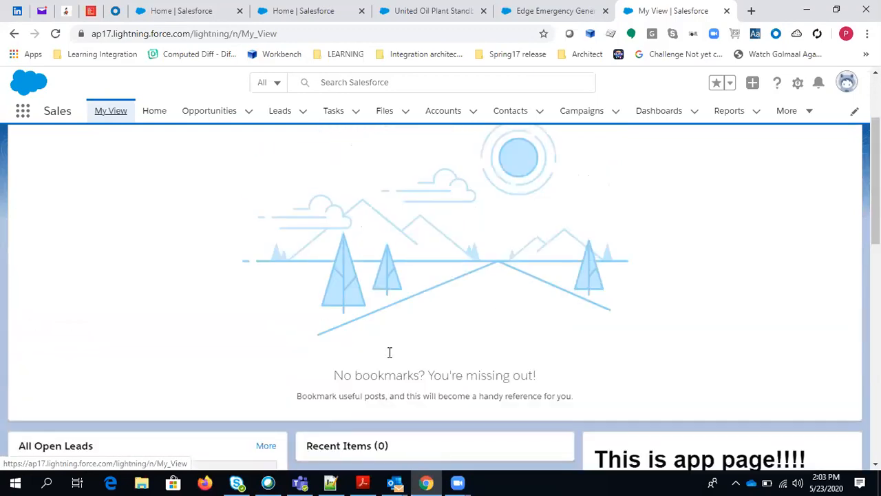
# Open Accounts in a new browser tab, switch to the All Accounts list view and open the Burlington Textiles Corp of America record.
pyautogui.rightClick(444, 116)
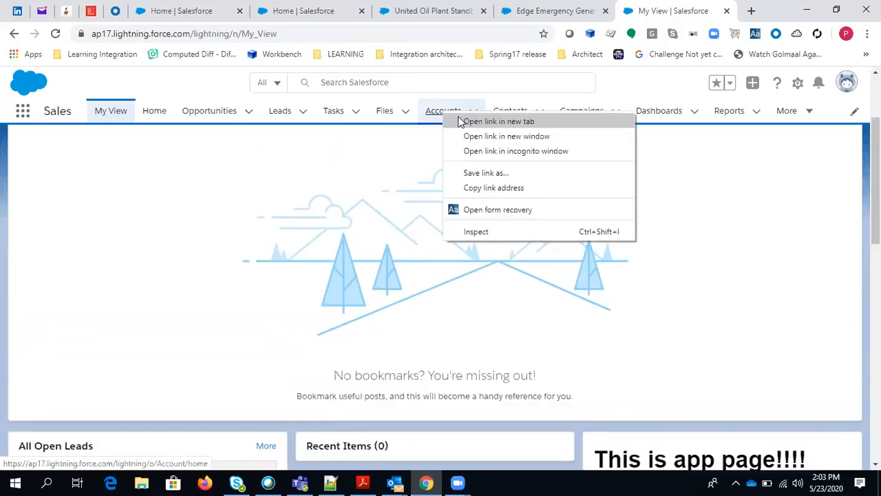
pyautogui.click(462, 120)
pyautogui.click(676, 11)
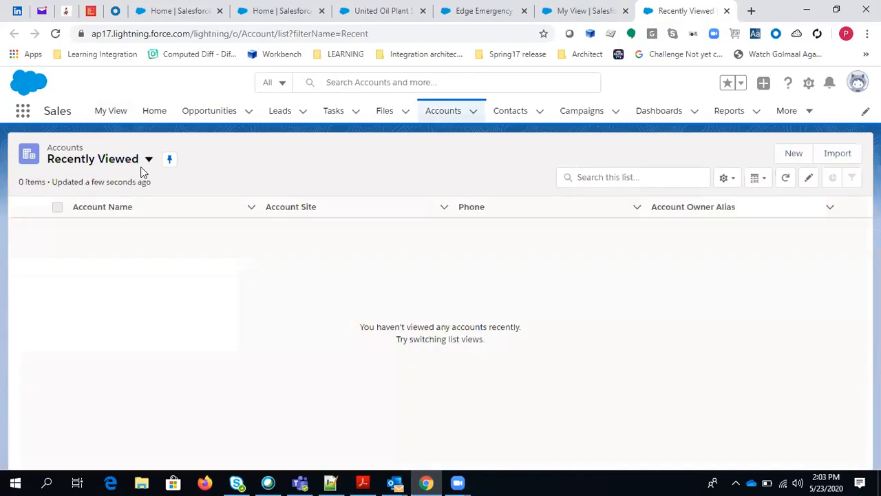
pyautogui.click(147, 161)
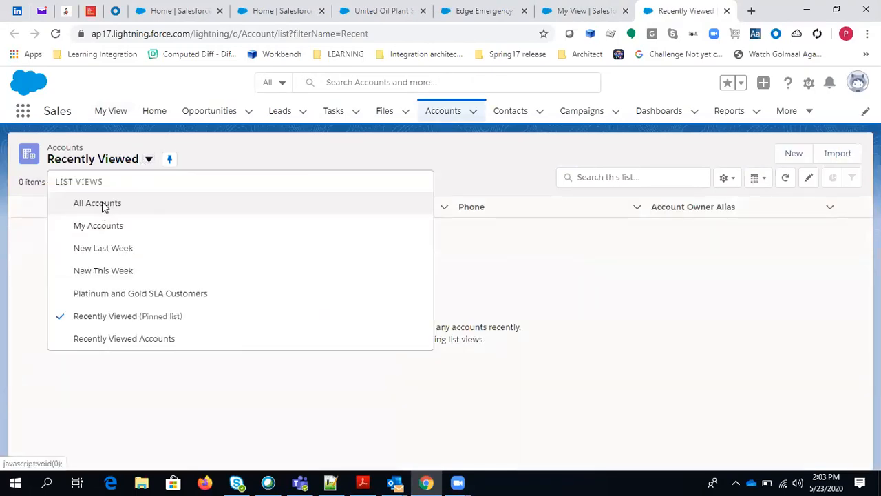
pyautogui.click(103, 208)
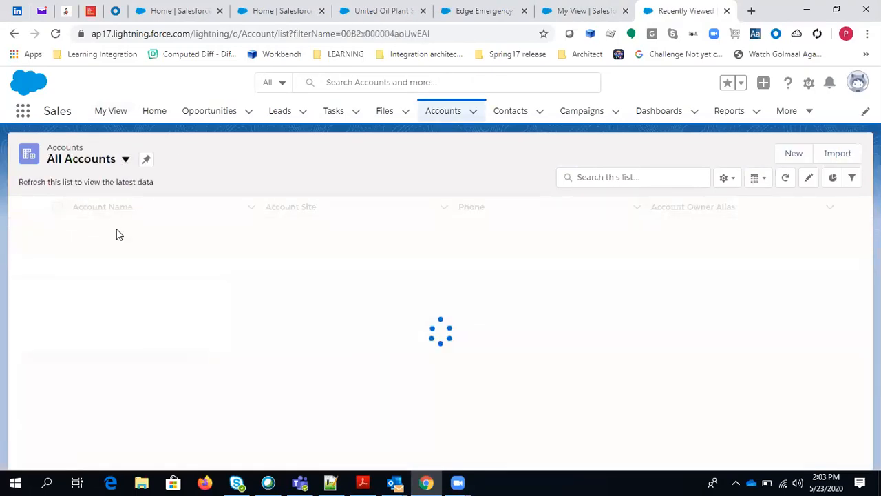
pyautogui.click(115, 229)
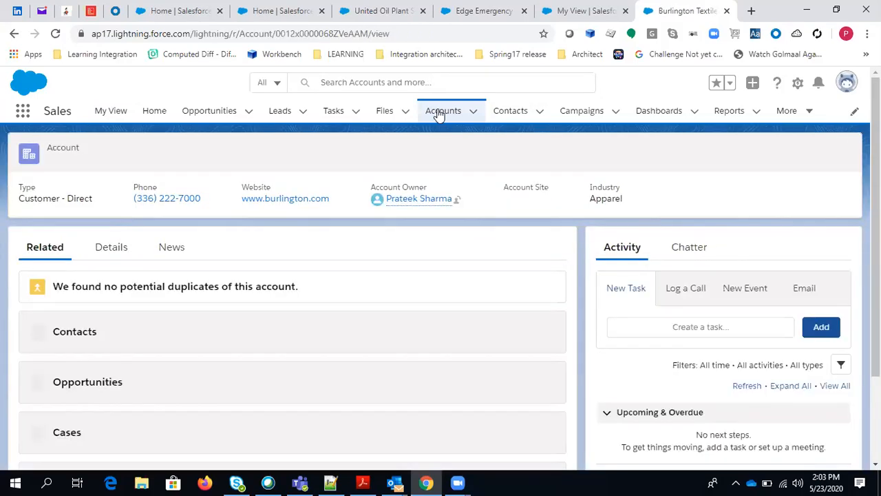
# Return to the All Accounts list view and open the United Oil & Gas, UK account record.
pyautogui.click(441, 112)
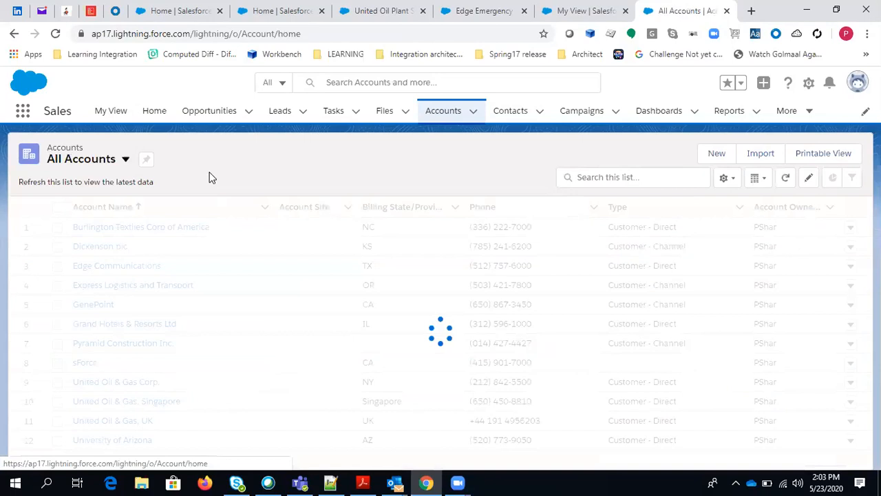
pyautogui.click(148, 160)
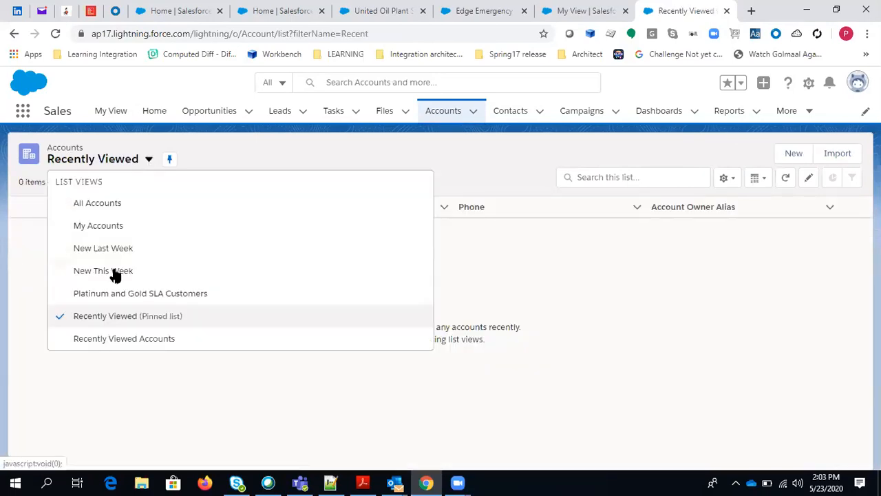
pyautogui.click(122, 207)
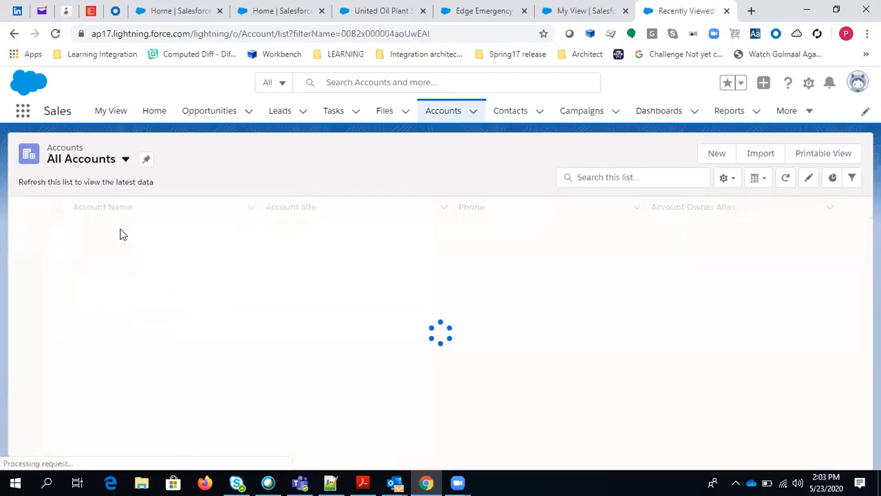
pyautogui.click(104, 421)
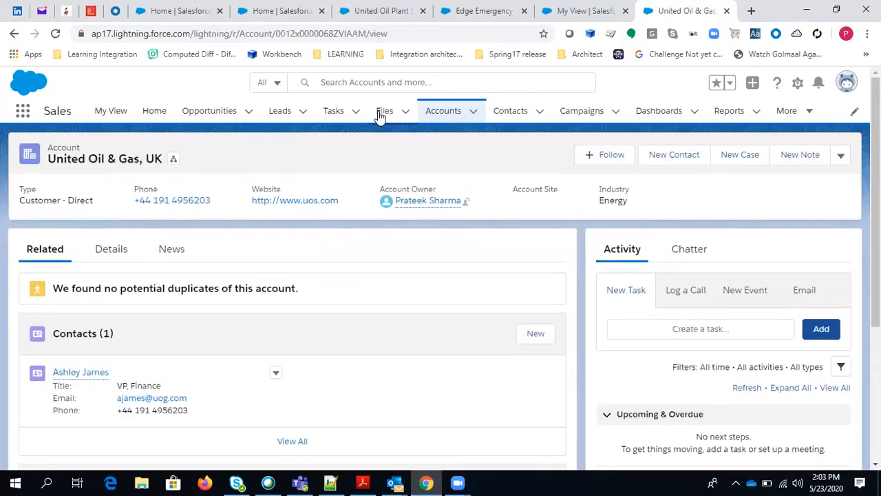
# Return to the My View page and reload it to check whether Recent Items picks up the viewed accounts.
pyautogui.click(577, 9)
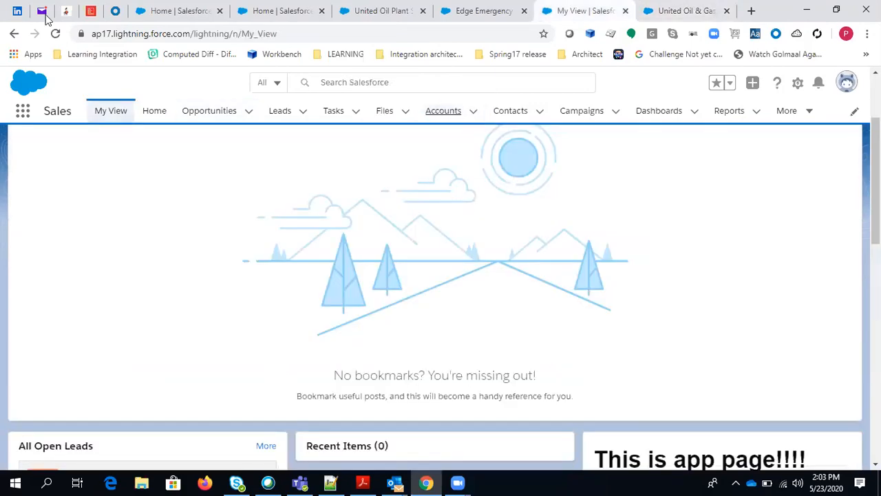
pyautogui.click(55, 33)
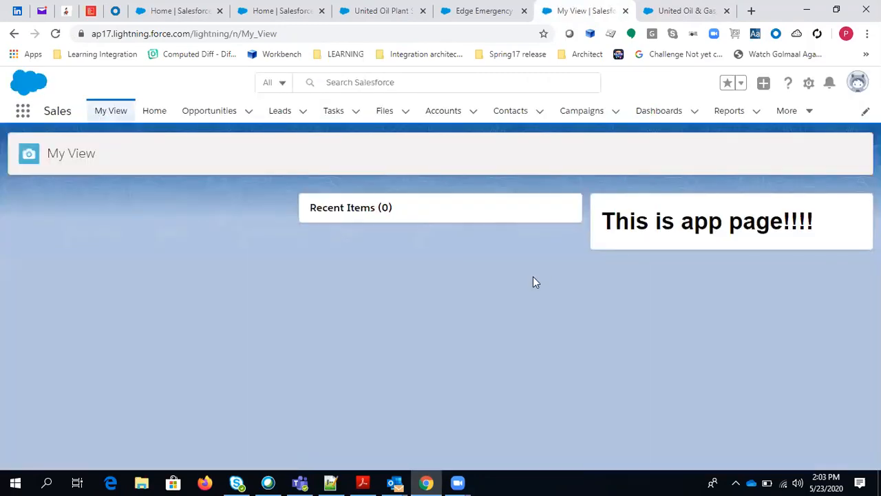
pyautogui.scroll(-5, 531, 276)
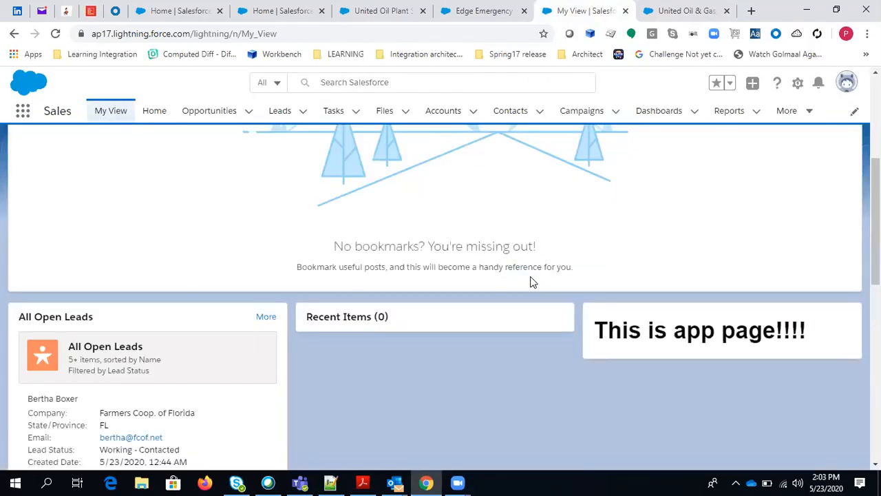
pyautogui.scroll(-3, 275, 172)
pyautogui.click(55, 33)
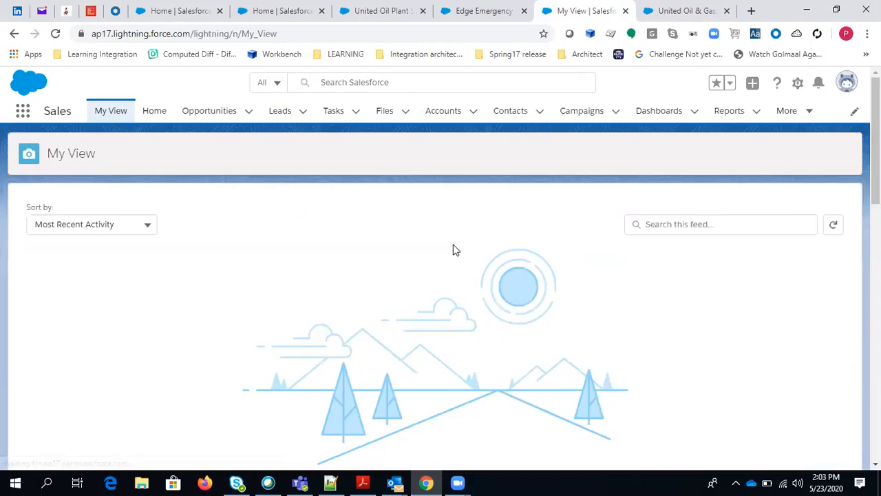
# Review the related lists and activity section on the United Oil & Gas, UK account page.
pyautogui.click(689, 11)
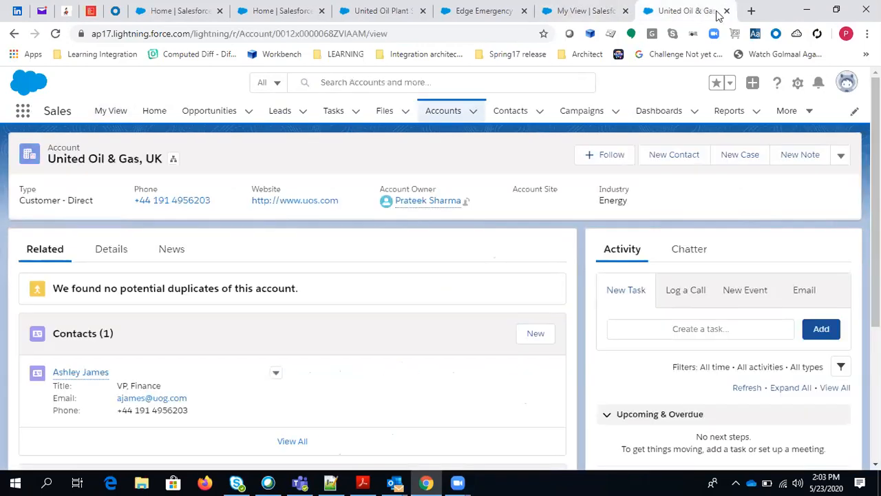
pyautogui.scroll(-3, 533, 258)
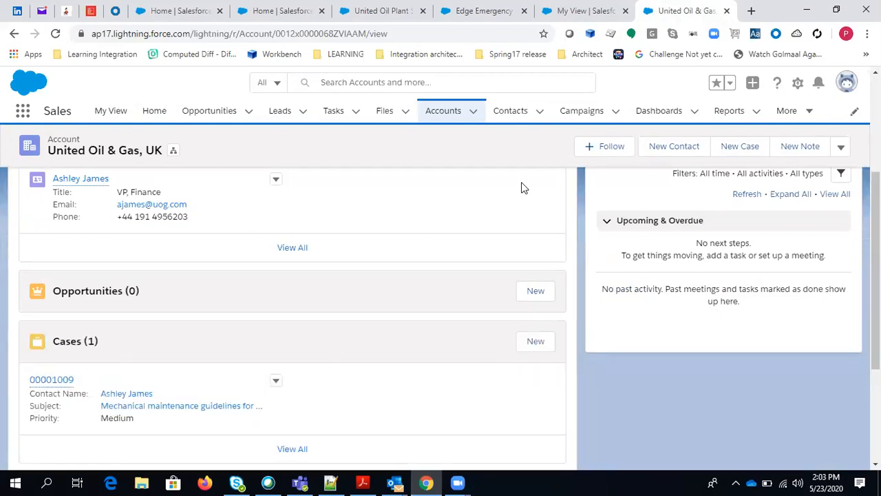
pyautogui.scroll(2, 517, 219)
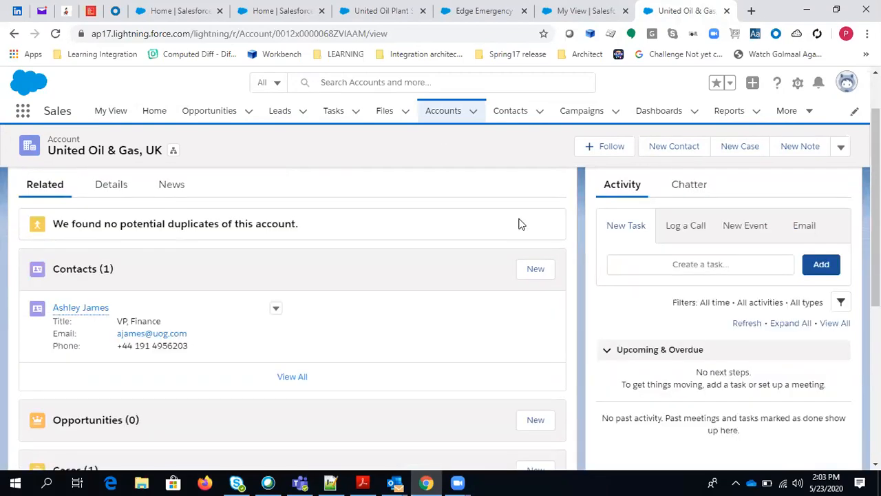
pyautogui.scroll(-5, 519, 227)
pyautogui.scroll(6, 526, 234)
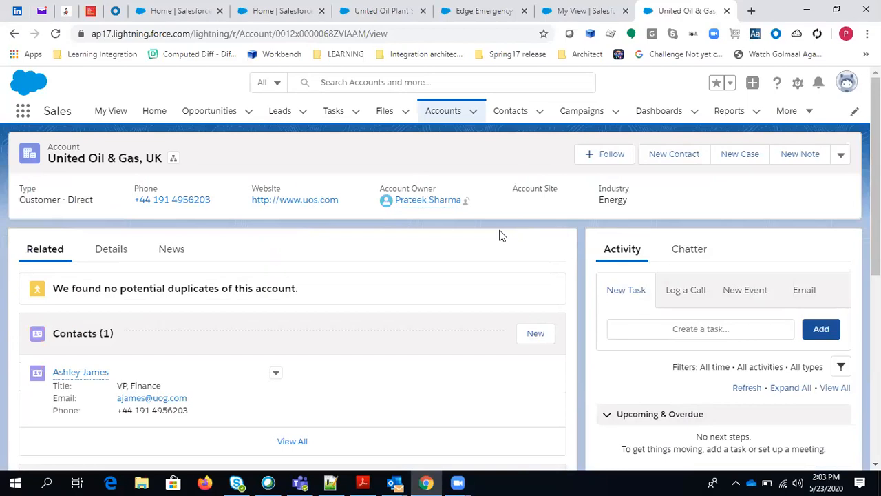
# Compare the layouts of the United Oil Plant Standby Generators and Edge Emergency Generator opportunity pages.
pyautogui.click(565, 11)
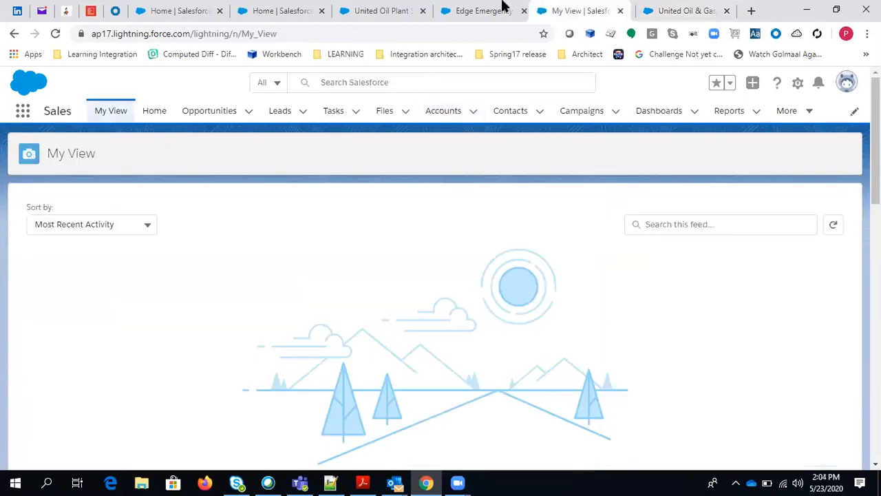
pyautogui.click(400, 8)
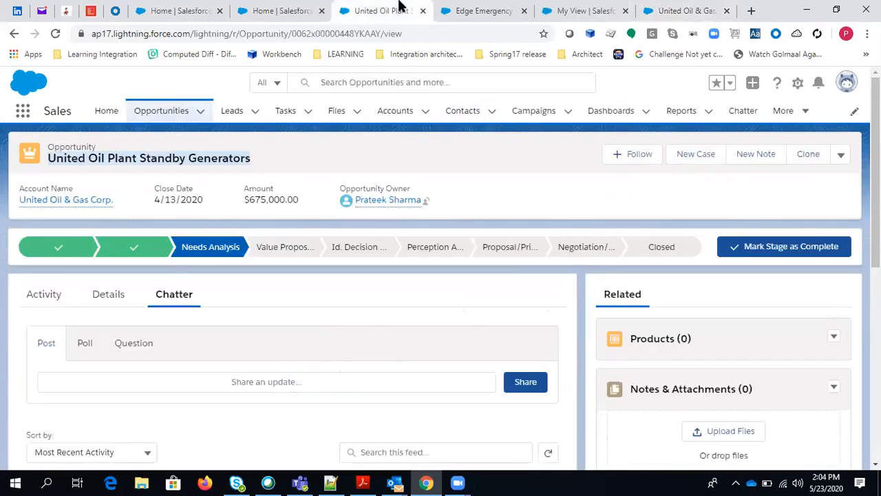
pyautogui.click(462, 8)
pyautogui.scroll(-5, 489, 296)
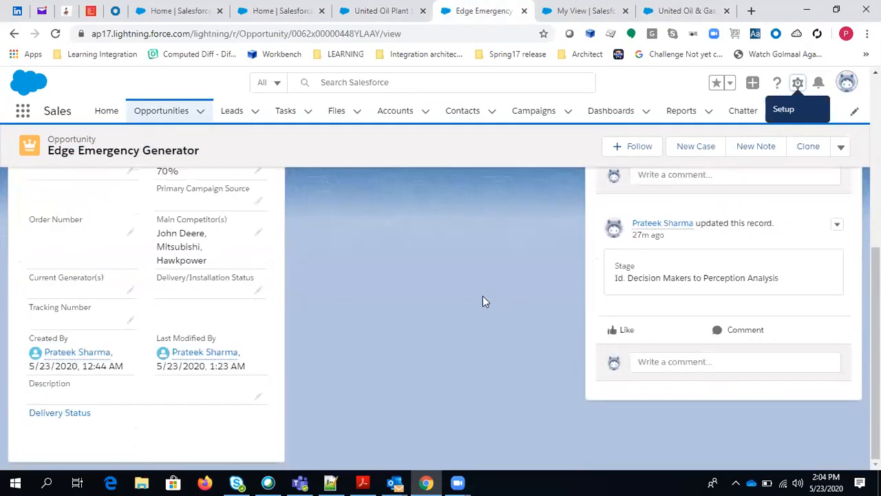
pyautogui.scroll(5, 484, 299)
pyautogui.scroll(-3, 471, 308)
pyautogui.scroll(3, 471, 307)
pyautogui.click(365, 9)
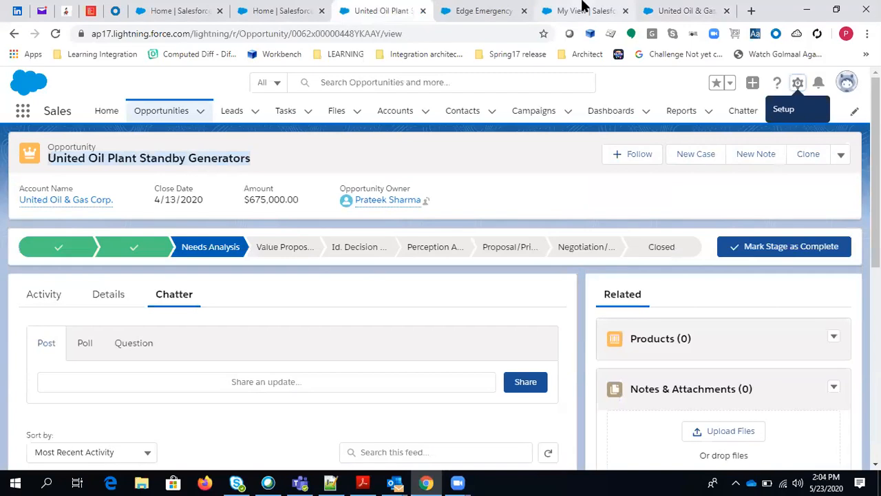
# Go back to My View and examine the whole app page layout from the feed down to the last open lead.
pyautogui.click(585, 10)
pyautogui.scroll(-5, 369, 322)
pyautogui.scroll(-5, 370, 323)
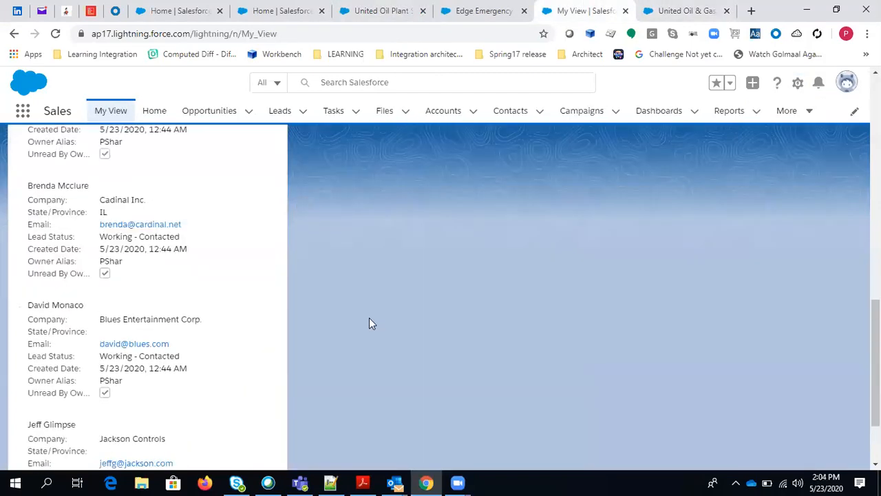
pyautogui.scroll(4, 369, 322)
pyautogui.scroll(4, 244, 337)
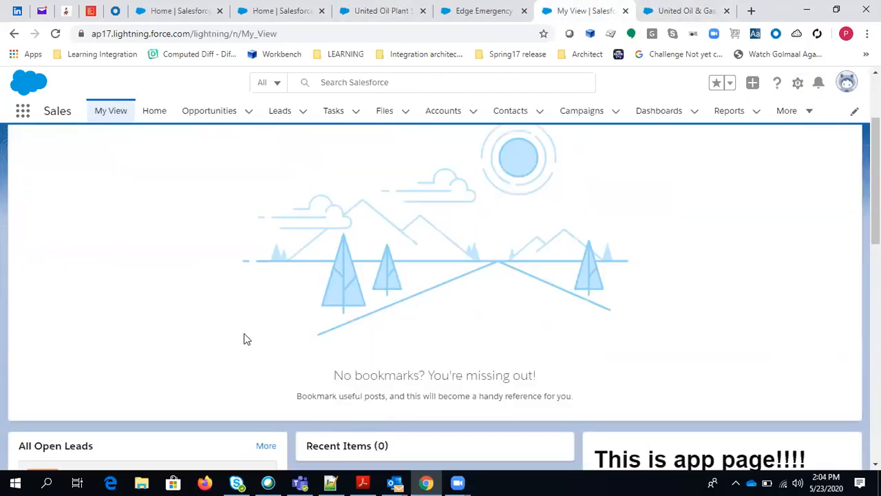
pyautogui.scroll(2, 241, 339)
pyautogui.scroll(-2, 249, 338)
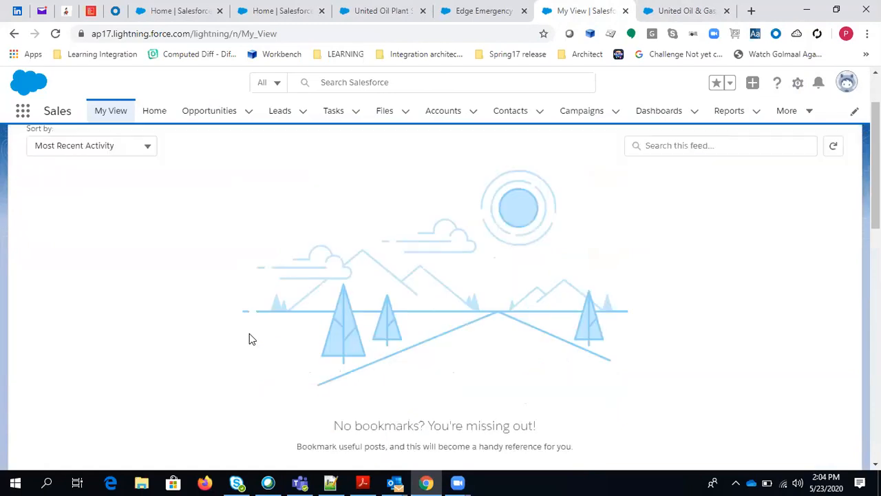
pyautogui.scroll(-10, 585, 355)
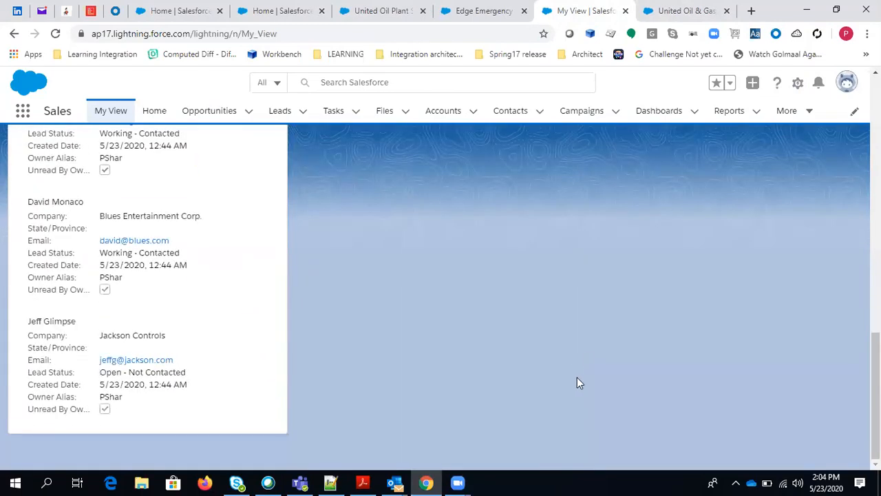
pyautogui.scroll(15, 577, 383)
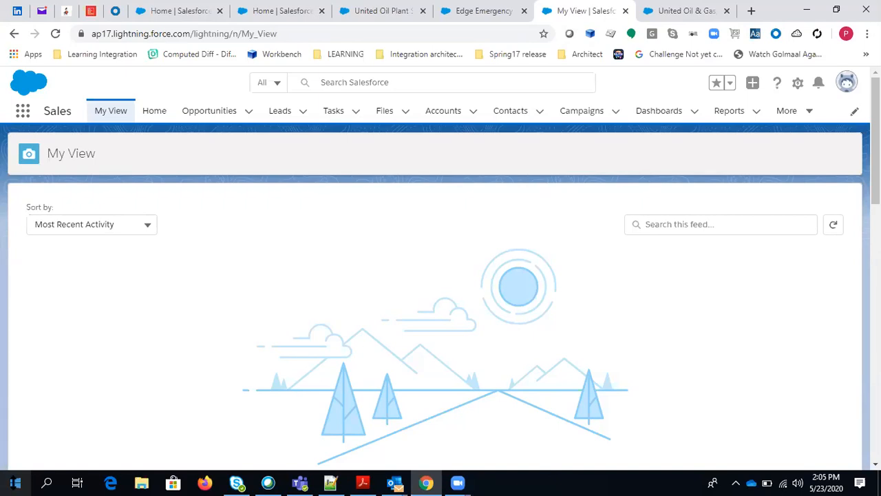
# Open Setup for the current app from the My View page.
pyautogui.click(799, 83)
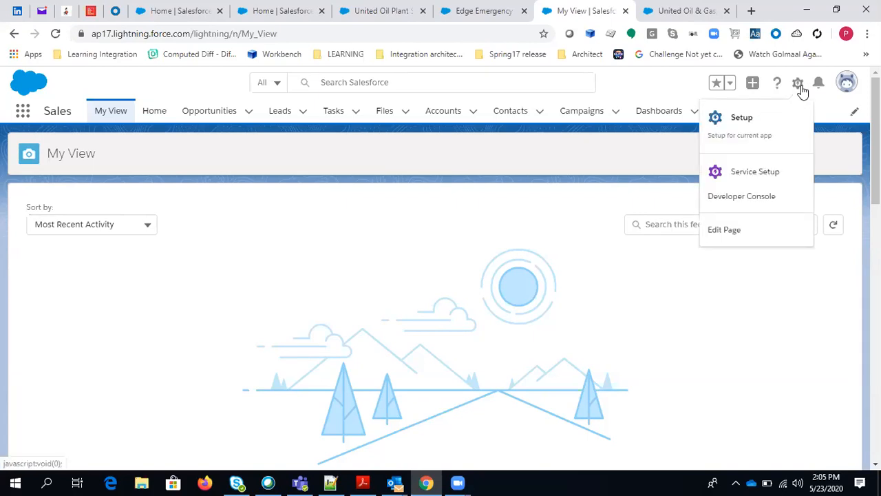
pyautogui.click(797, 108)
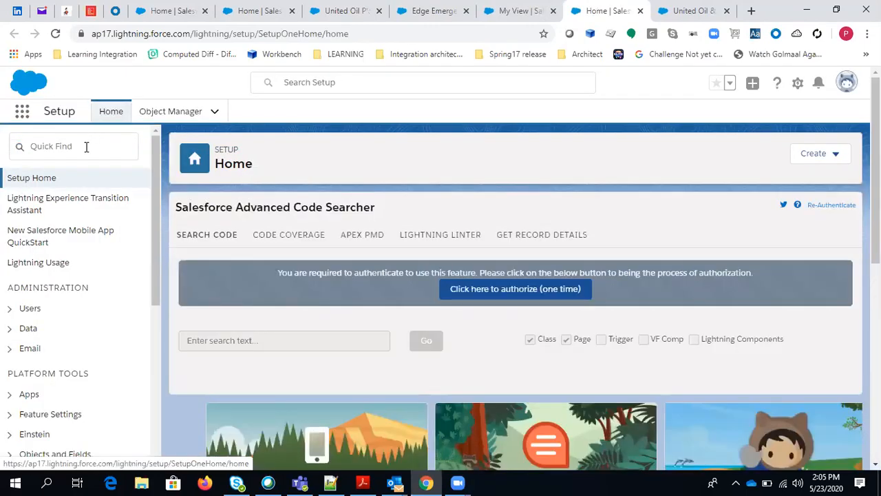
# Search Setup for "object" and open the Object Manager.
pyautogui.click(89, 134)
pyautogui.write('o')
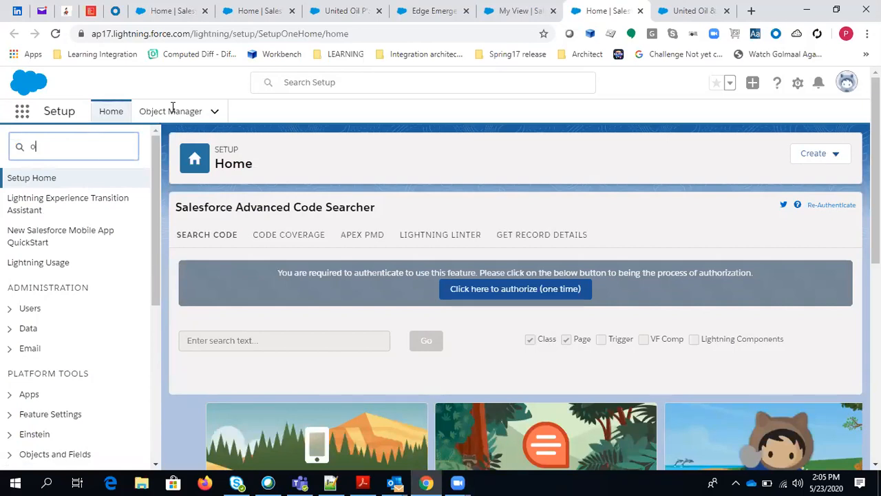
pyautogui.write('bject')
pyautogui.scroll(-2, 103, 286)
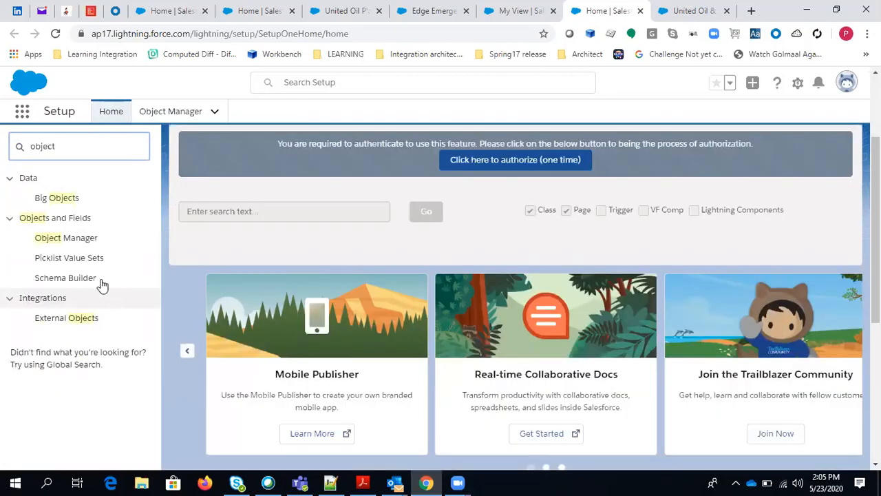
pyautogui.click(65, 242)
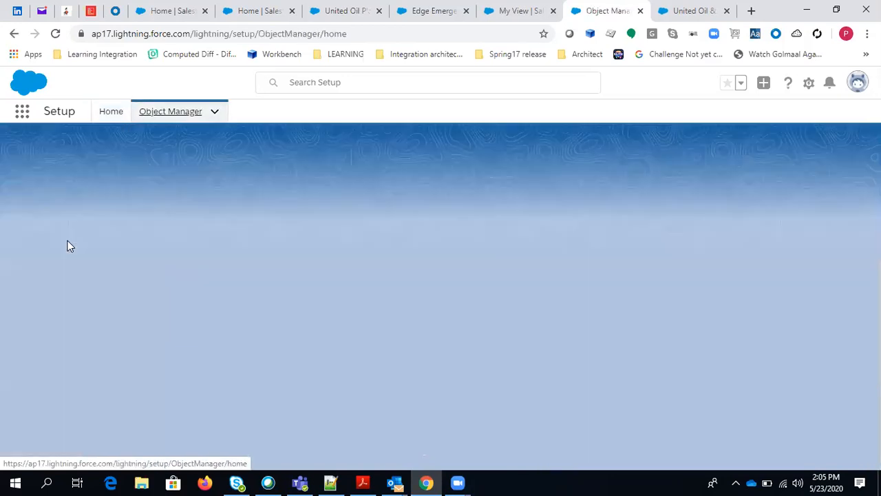
# Look through the list of standard objects and open the Account object's definition.
pyautogui.scroll(-2, 98, 266)
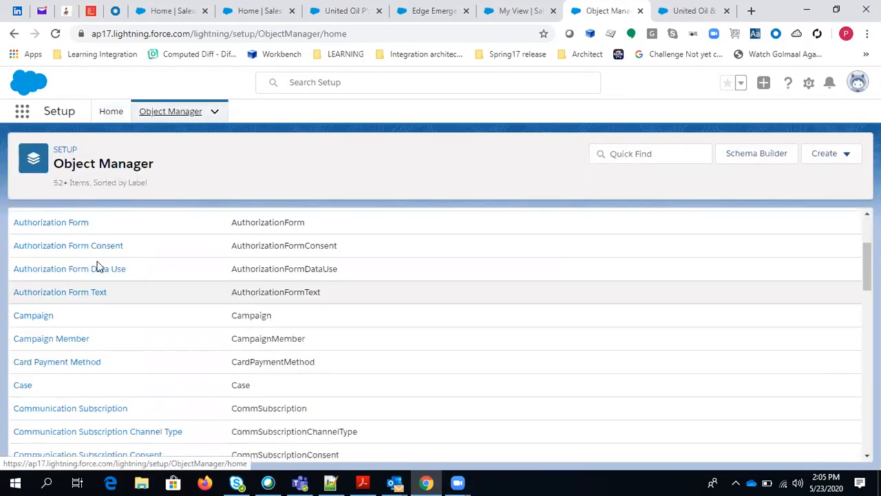
pyautogui.scroll(-4, 108, 330)
pyautogui.scroll(-5, 104, 321)
pyautogui.scroll(6, 102, 324)
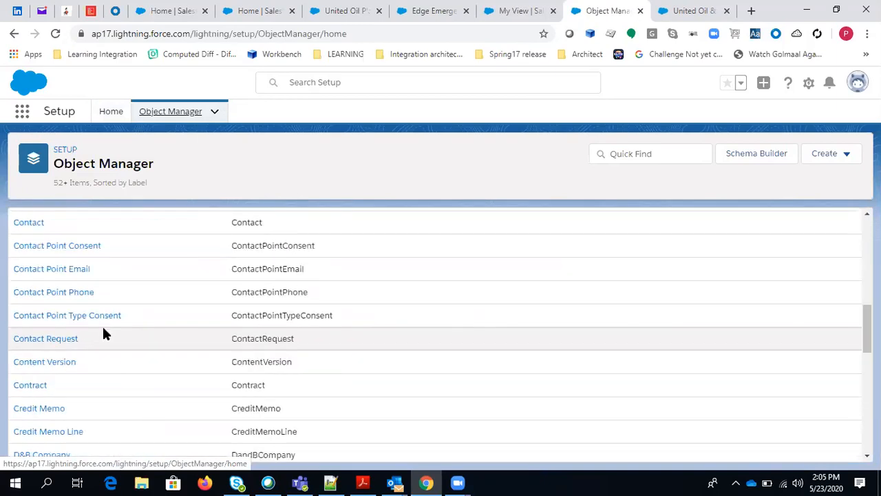
pyautogui.scroll(3, 14, 258)
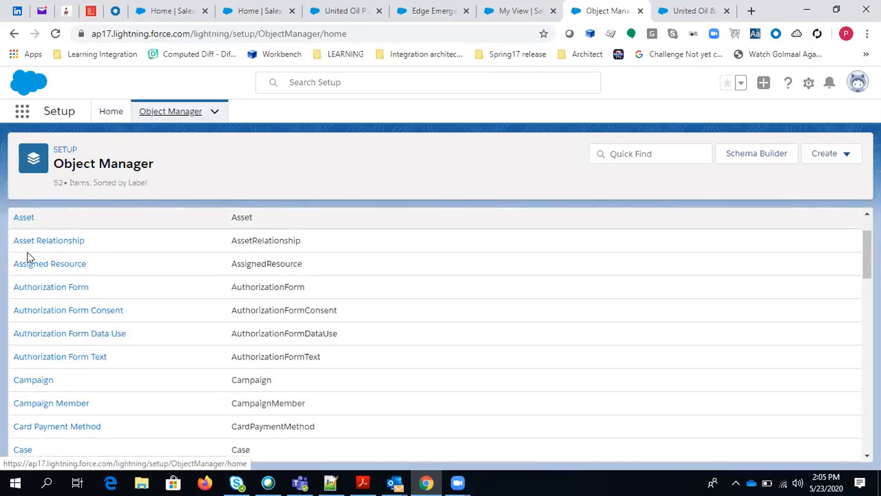
pyautogui.scroll(1, 27, 256)
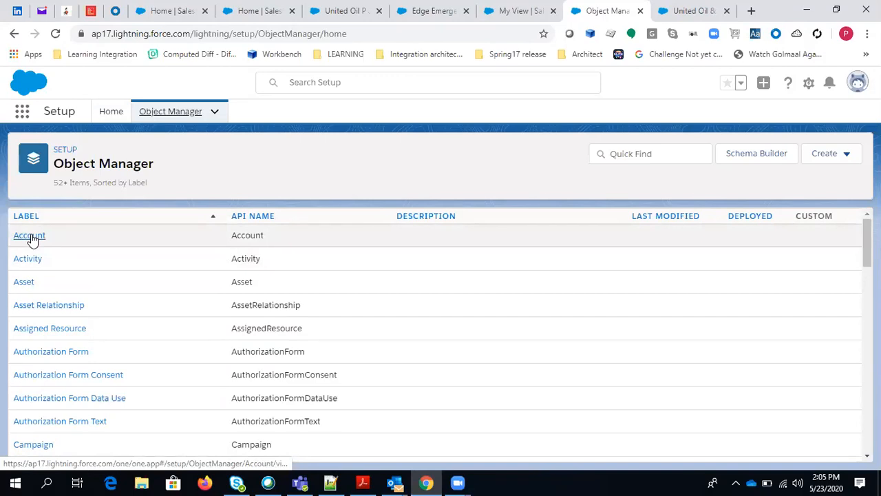
pyautogui.click(30, 236)
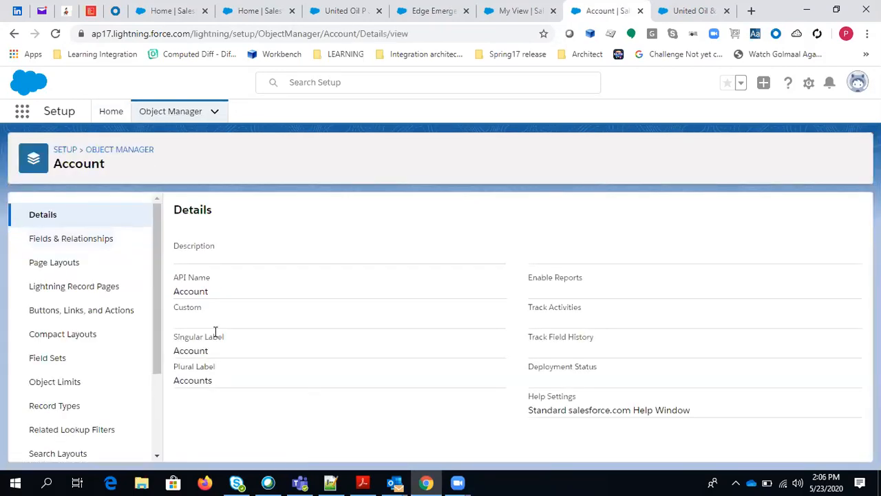
# Review the Account object's fields and relationships and its other available configuration sections.
pyautogui.click(69, 241)
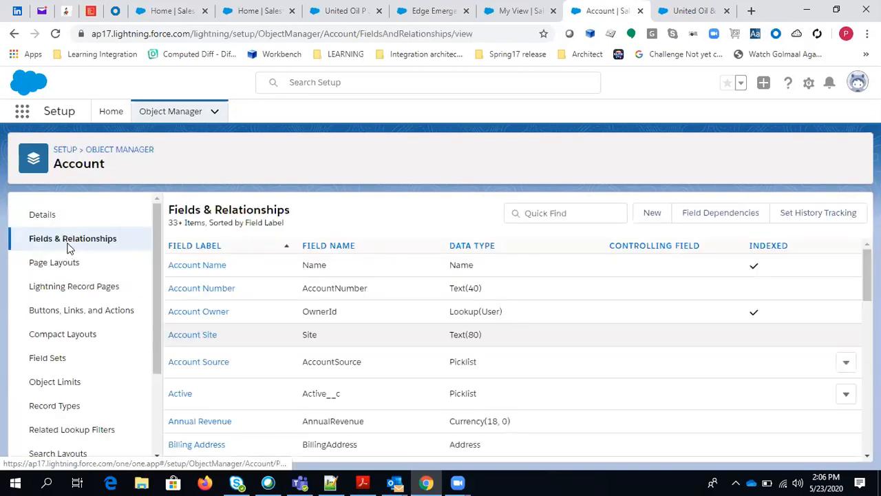
pyautogui.scroll(-2, 514, 328)
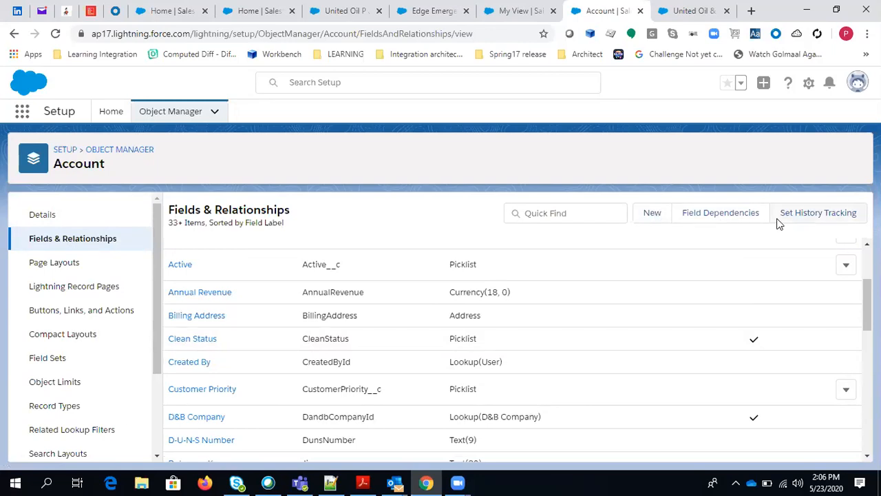
pyautogui.scroll(-5, 535, 335)
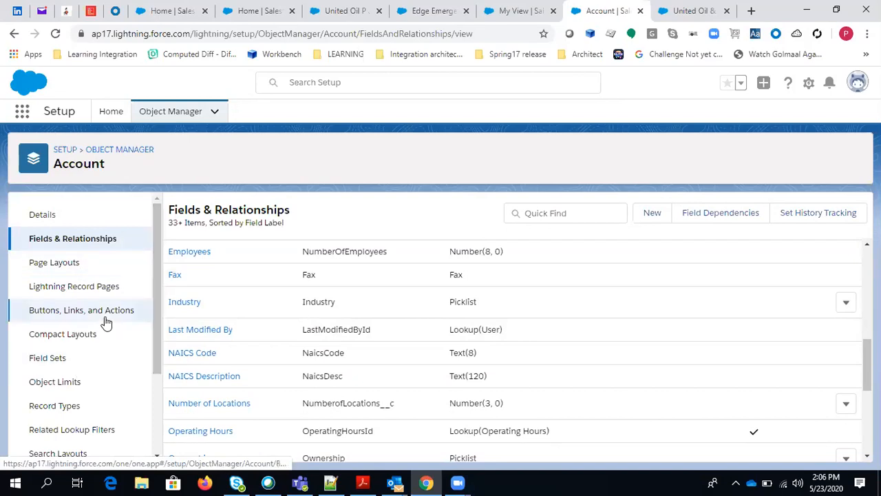
pyautogui.scroll(-2, 123, 299)
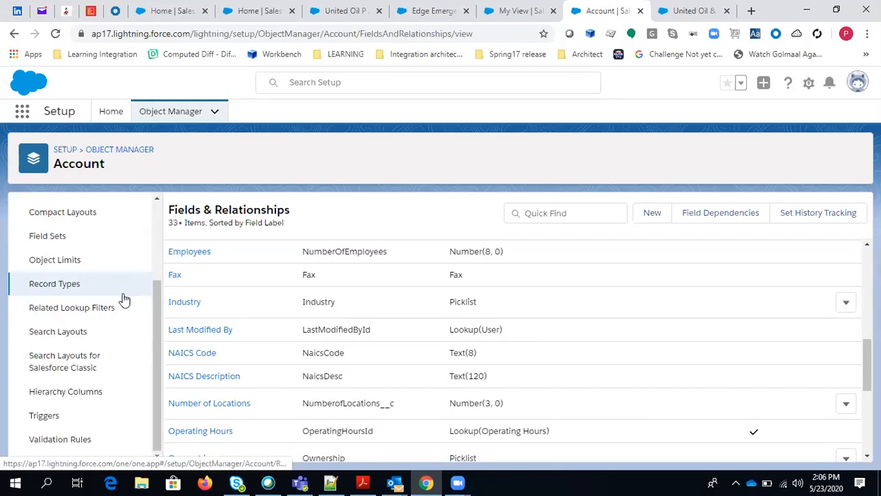
pyautogui.scroll(3, 122, 303)
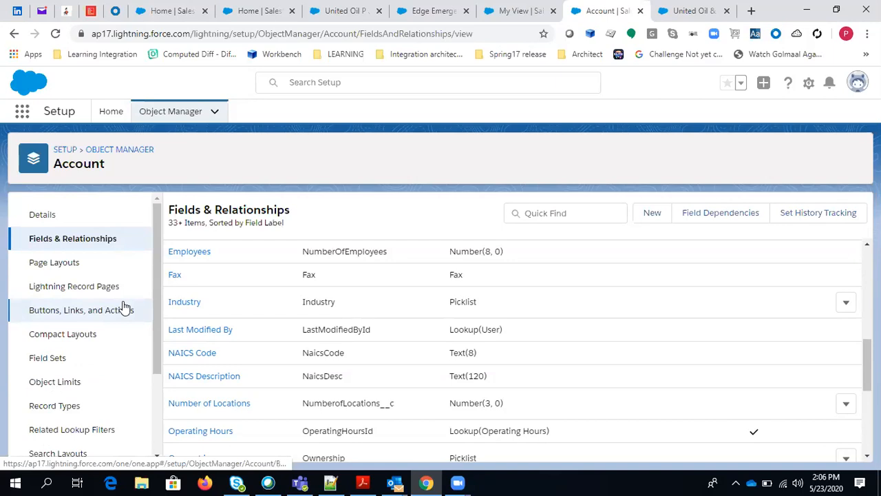
# Return to the full object list in Object Manager and start creating a new custom object.
pyautogui.click(12, 35)
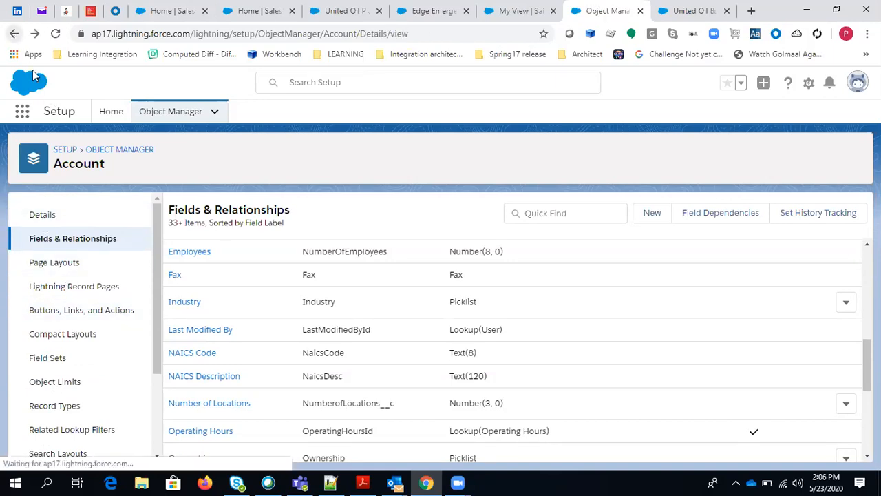
pyautogui.click(13, 34)
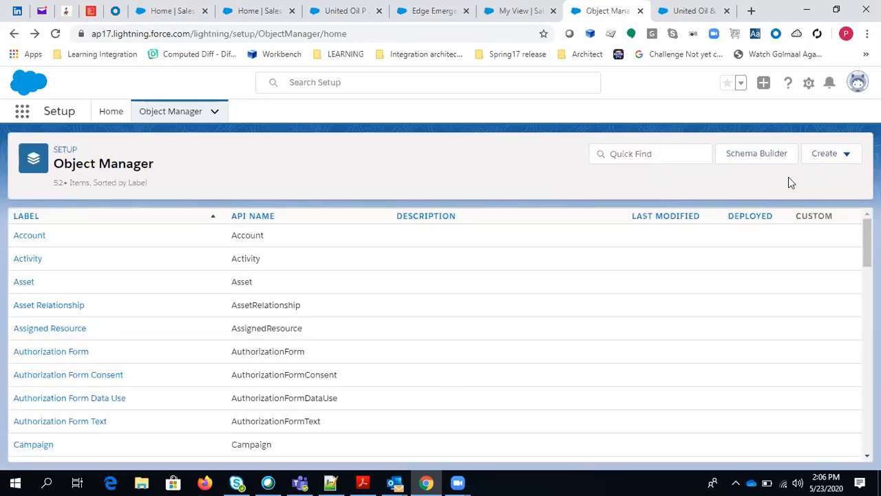
pyautogui.click(835, 160)
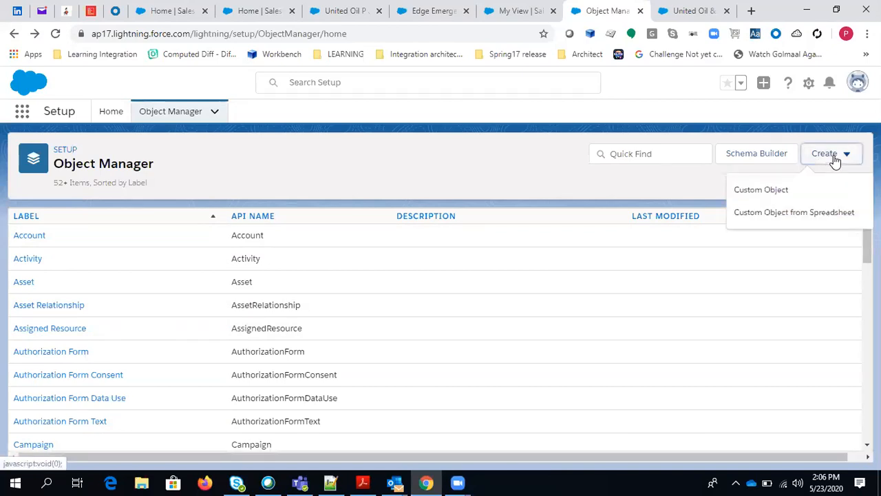
pyautogui.click(755, 195)
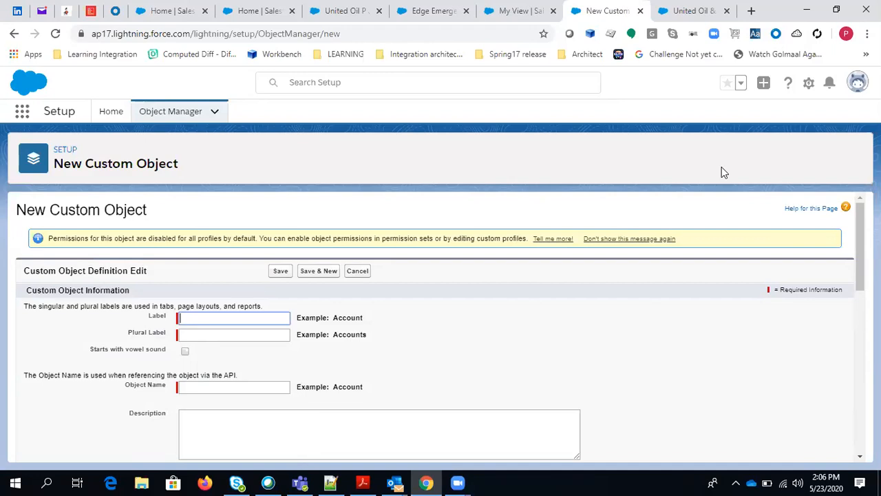
# Label the new custom object Student, with Students as its plural label.
pyautogui.write('St')
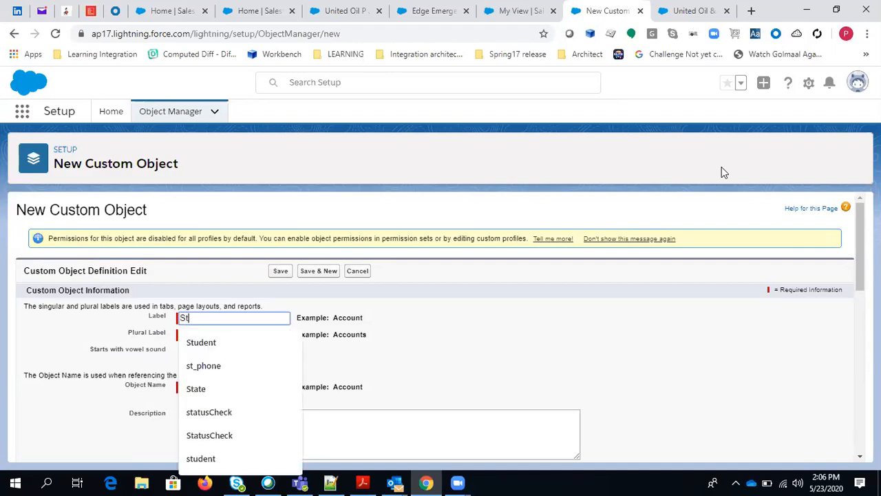
pyautogui.write('udent')
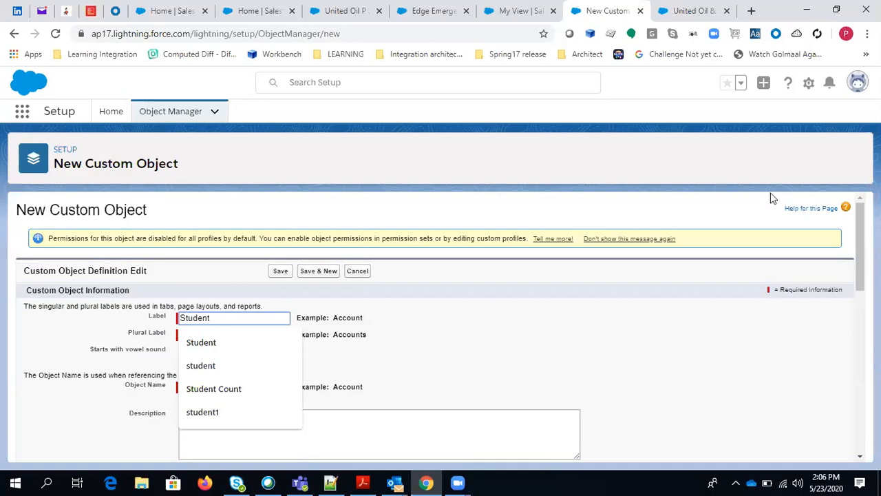
pyautogui.click(214, 338)
pyautogui.click(206, 335)
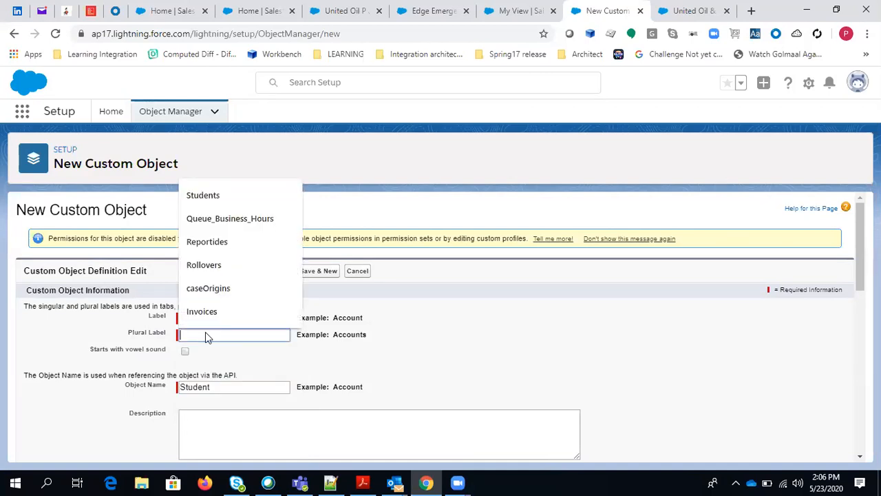
pyautogui.write('Students')
pyautogui.click(399, 342)
# Examine the custom object form from its labels and object name to its record name and optional feature settings.
pyautogui.scroll(-3, 166, 427)
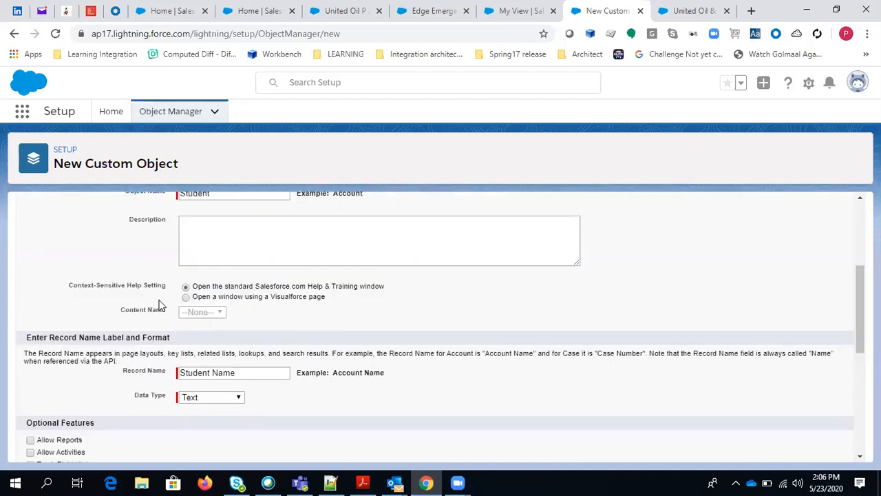
pyautogui.scroll(-2, 246, 297)
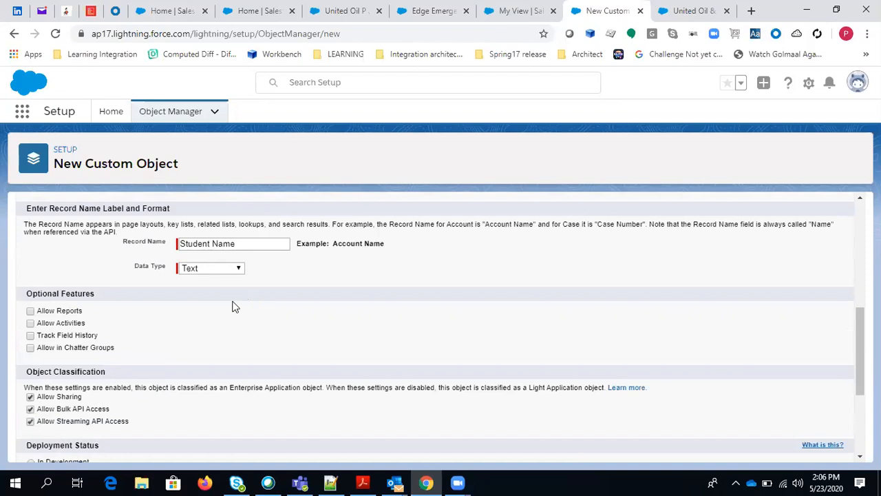
pyautogui.scroll(3, 161, 310)
pyautogui.scroll(-3, 230, 274)
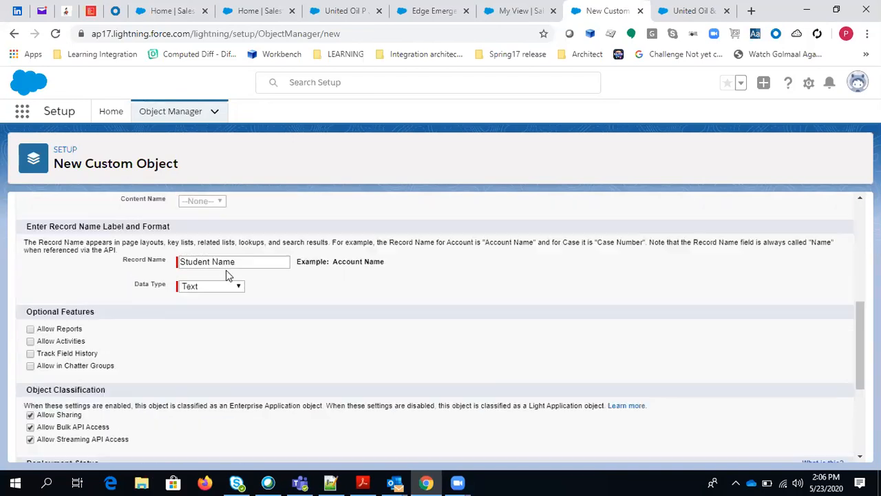
pyautogui.scroll(3, 258, 303)
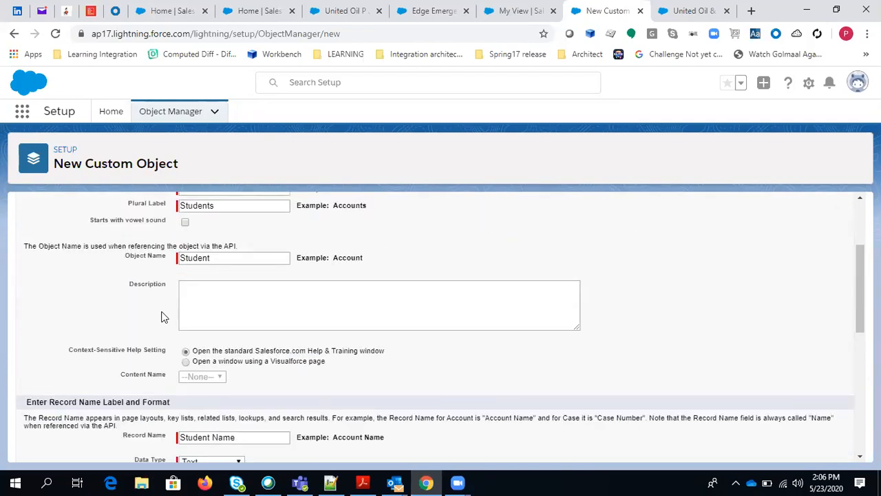
pyautogui.scroll(2, 163, 316)
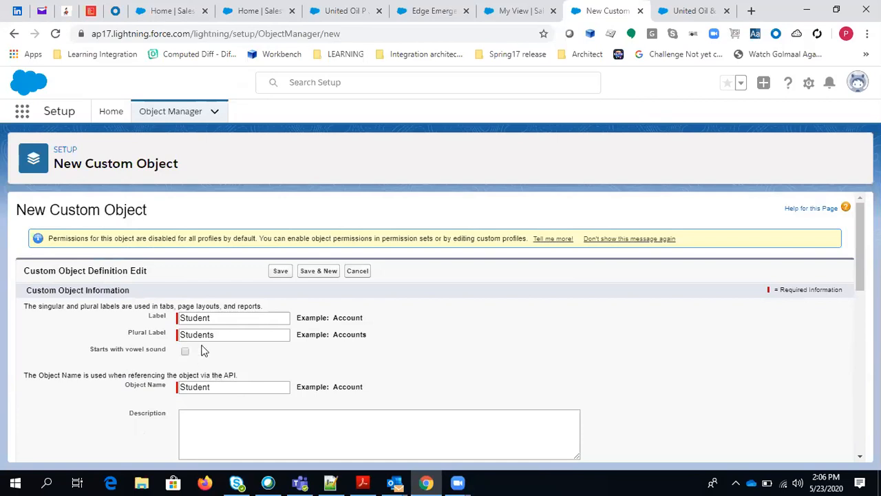
pyautogui.scroll(-1, 214, 365)
pyautogui.moveTo(125, 321); pyautogui.dragTo(219, 316)
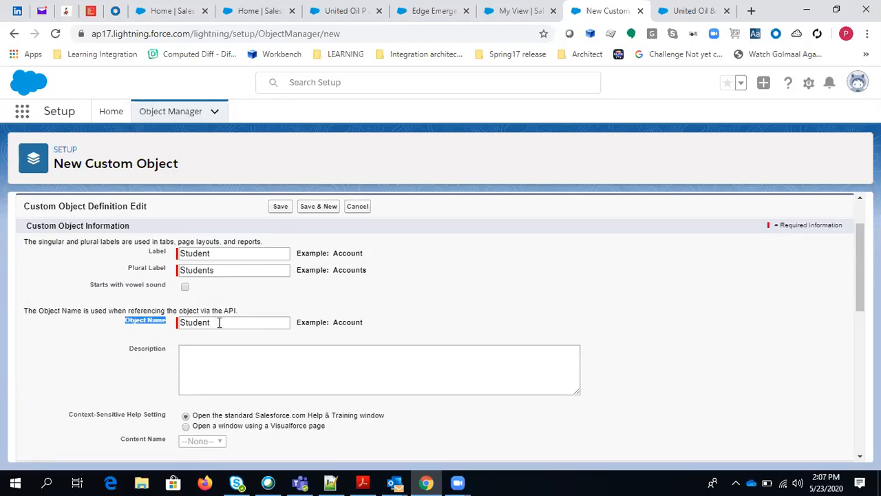
pyautogui.click(219, 321)
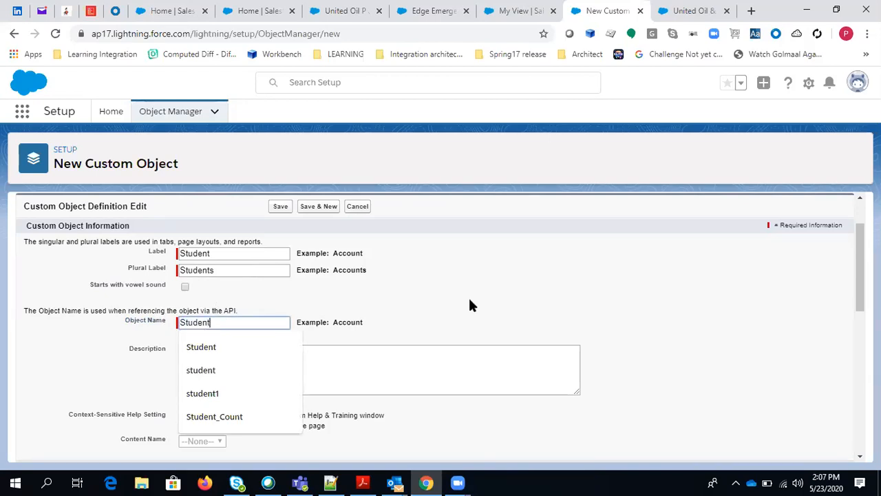
# Check the data type choices for the Student Name record name field and keep Text selected.
pyautogui.scroll(-1, 441, 316)
pyautogui.scroll(-2, 391, 372)
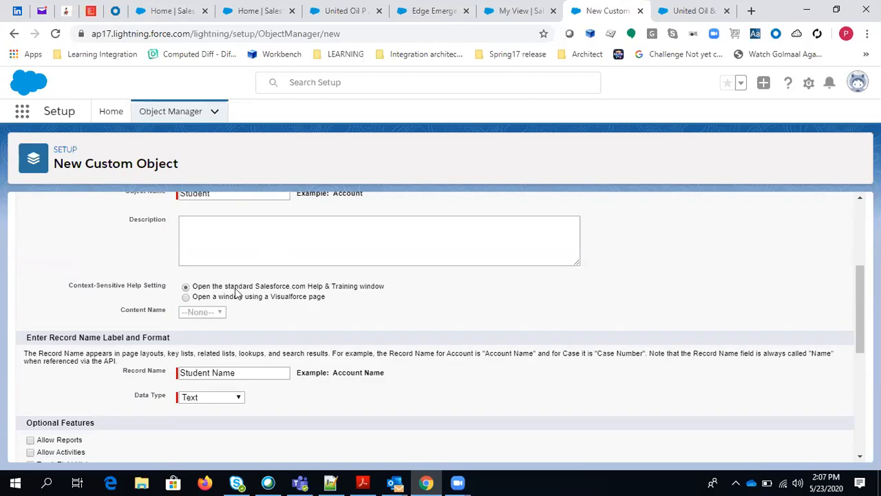
pyautogui.scroll(-1, 236, 292)
pyautogui.moveTo(123, 310); pyautogui.dragTo(168, 310)
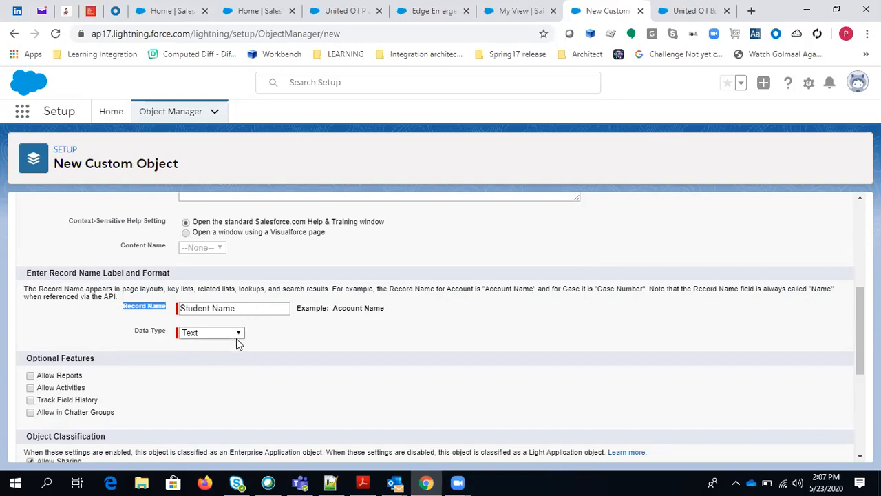
pyautogui.click(218, 336)
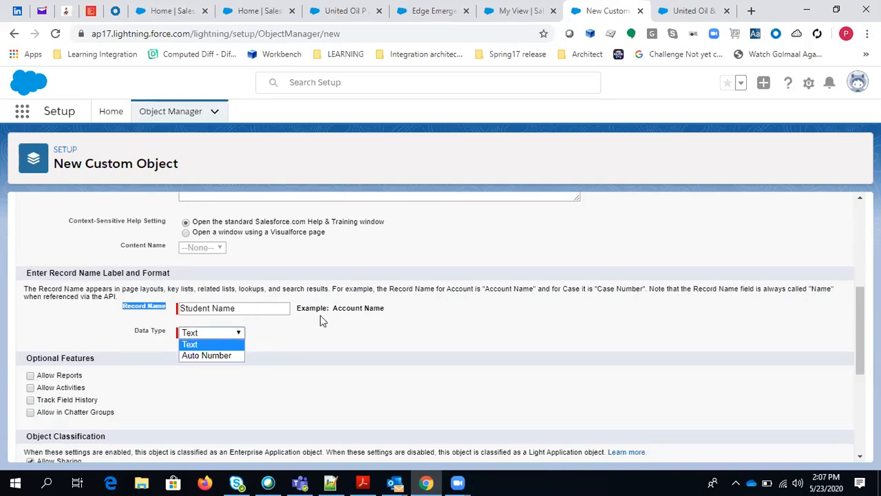
pyautogui.click(206, 344)
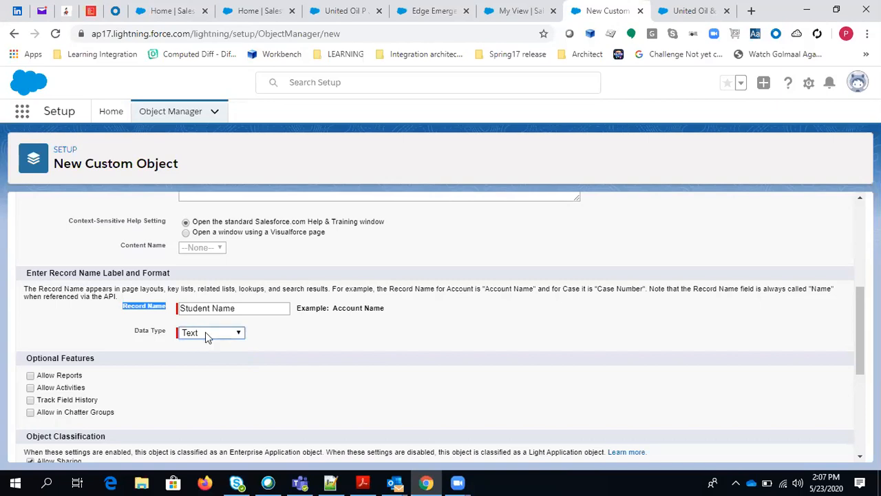
pyautogui.click(210, 334)
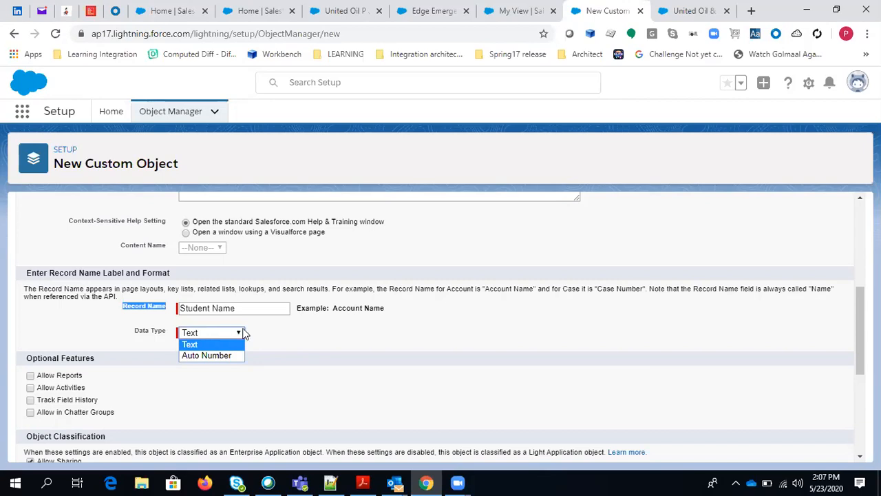
pyautogui.click(262, 386)
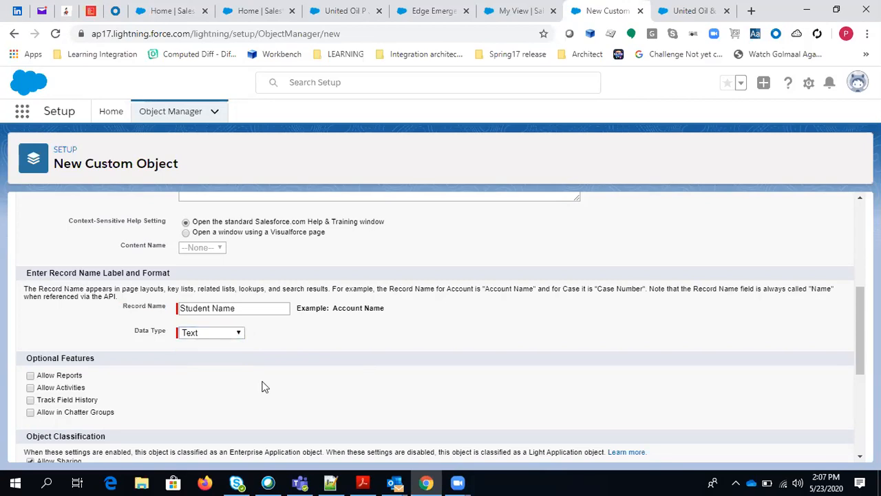
# Enable Allow Reports, Allow Activities, Track Field History and Allow in Chatter Groups for the Student object.
pyautogui.scroll(-1, 59, 334)
pyautogui.click(30, 310)
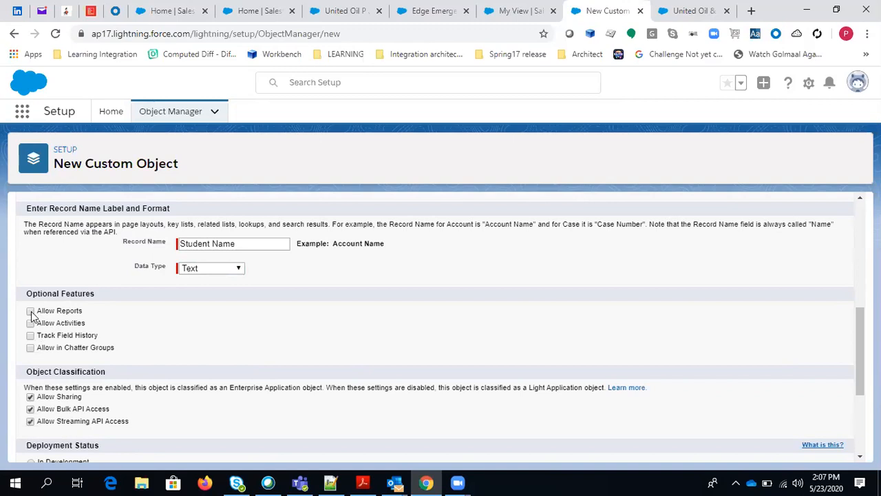
pyautogui.click(30, 323)
pyautogui.click(30, 335)
pyautogui.click(30, 349)
pyautogui.scroll(-2, 98, 378)
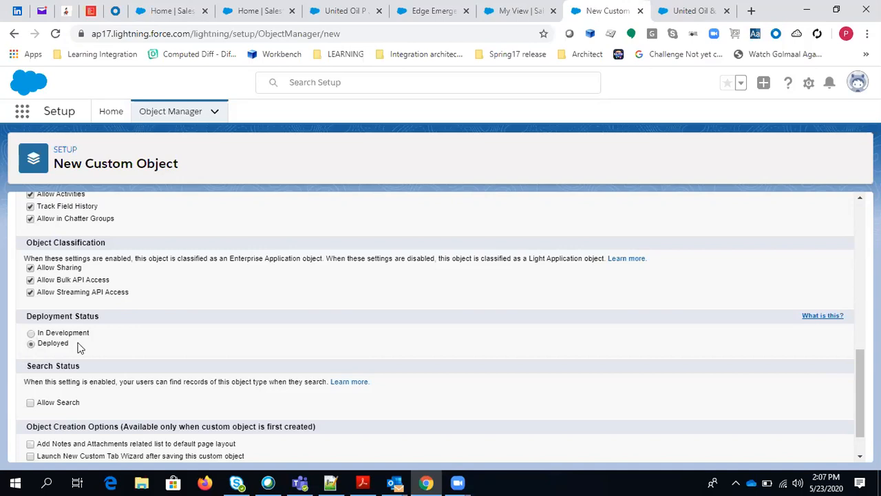
# Enable Allow Search, the Notes and Attachments related list and the New Custom Tab Wizard launch, and save the Student object.
pyautogui.scroll(-2, 81, 342)
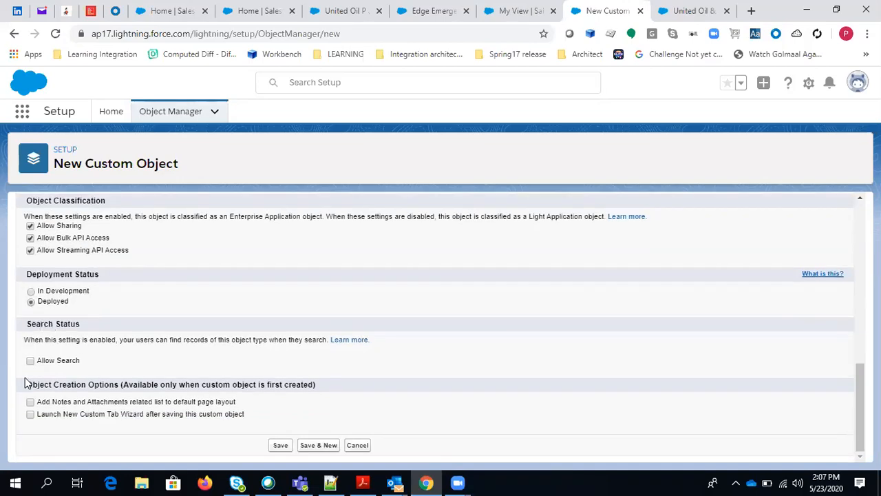
pyautogui.click(30, 361)
pyautogui.click(293, 83)
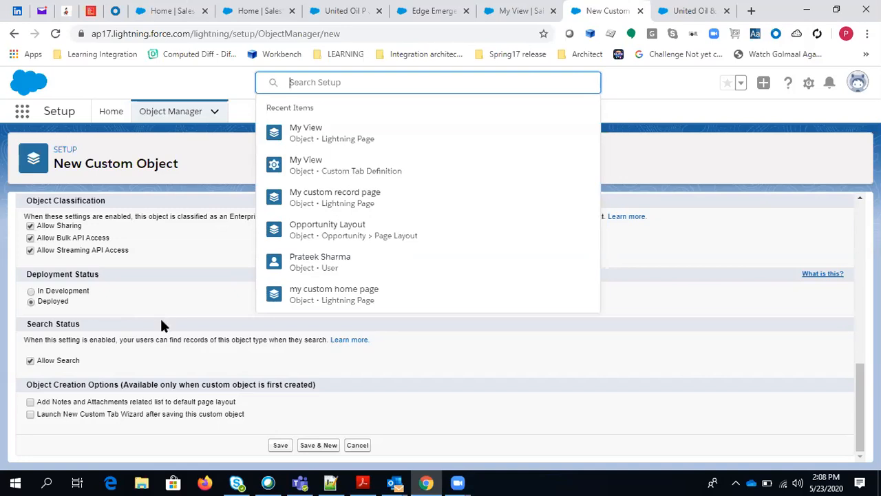
pyautogui.click(30, 402)
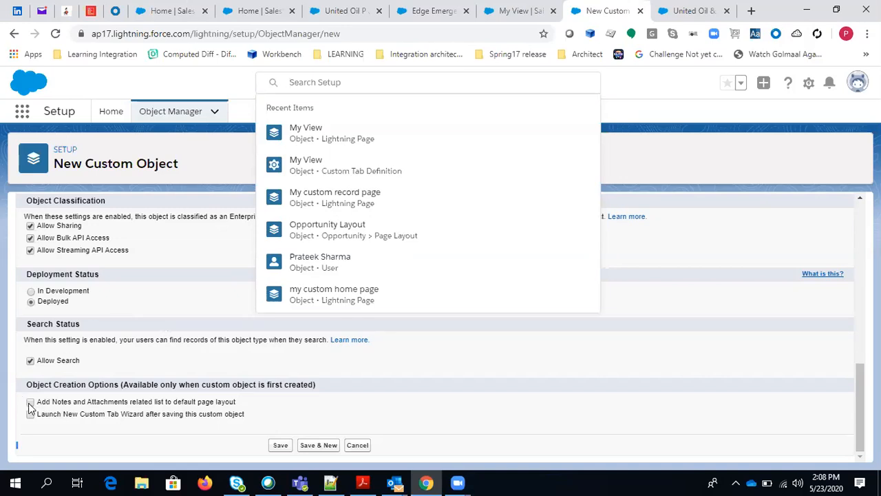
pyautogui.click(30, 415)
pyautogui.click(635, 89)
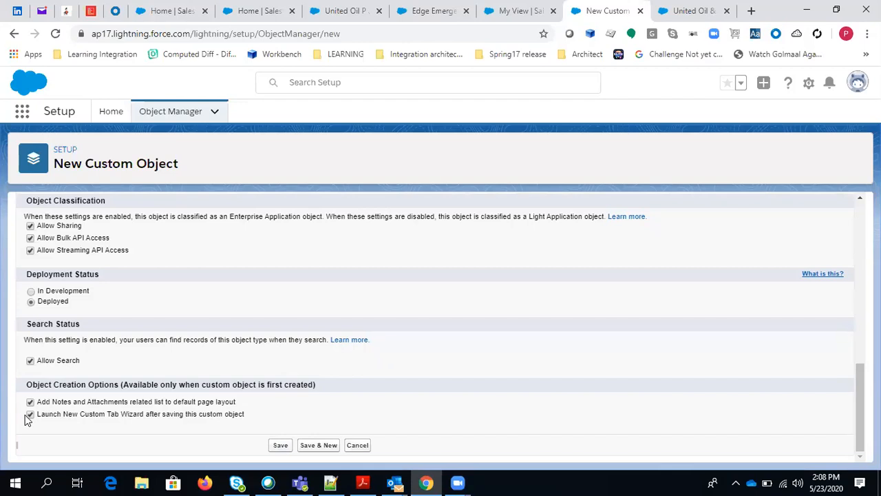
pyautogui.click(279, 444)
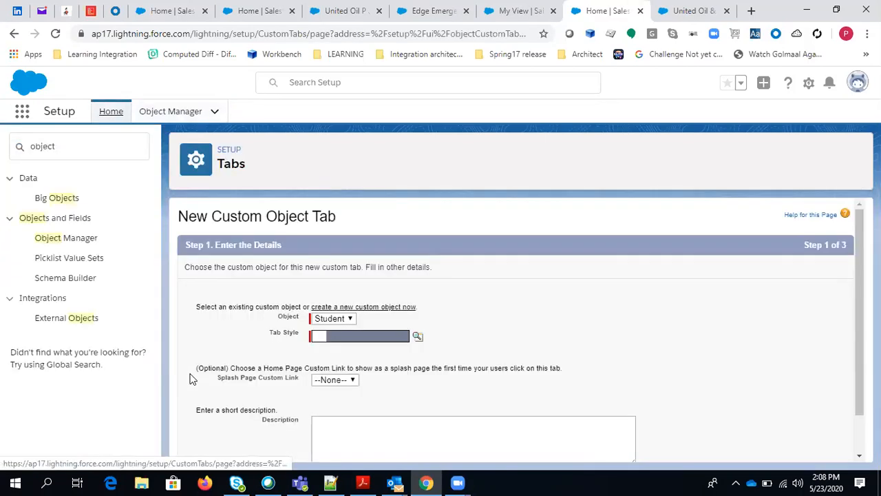
# Give the new Student object tab the Apple tab style and proceed to the profile settings.
pyautogui.scroll(-1, 298, 388)
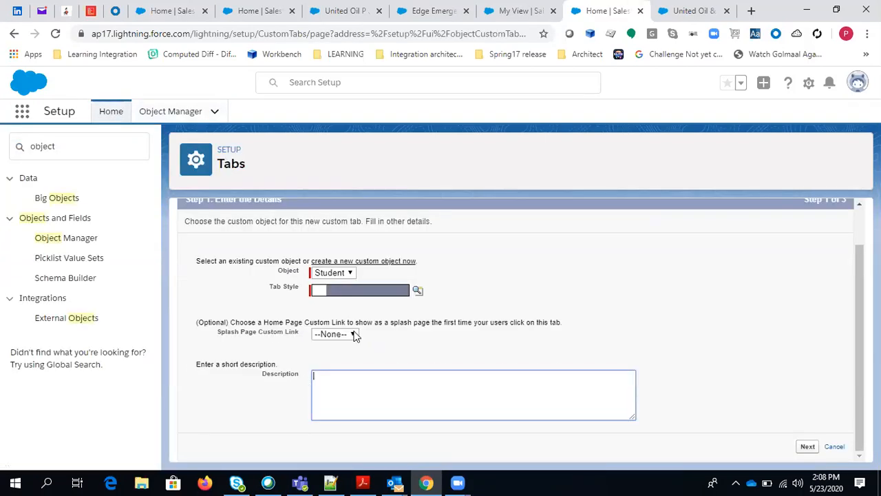
pyautogui.scroll(1, 370, 334)
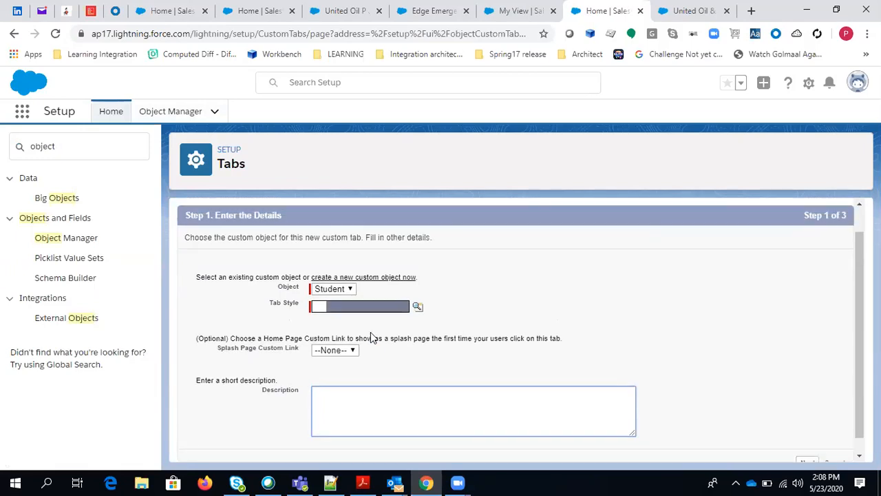
pyautogui.scroll(-1, 399, 328)
pyautogui.click(418, 291)
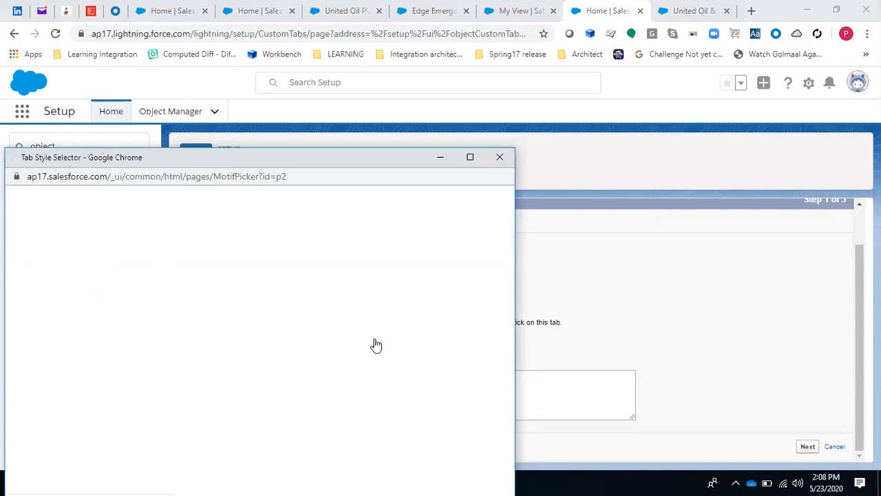
pyautogui.click(300, 234)
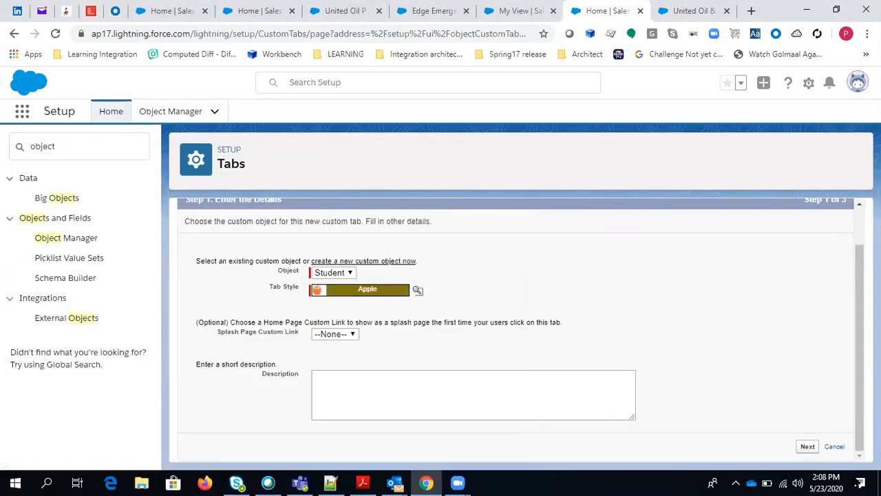
pyautogui.click(808, 446)
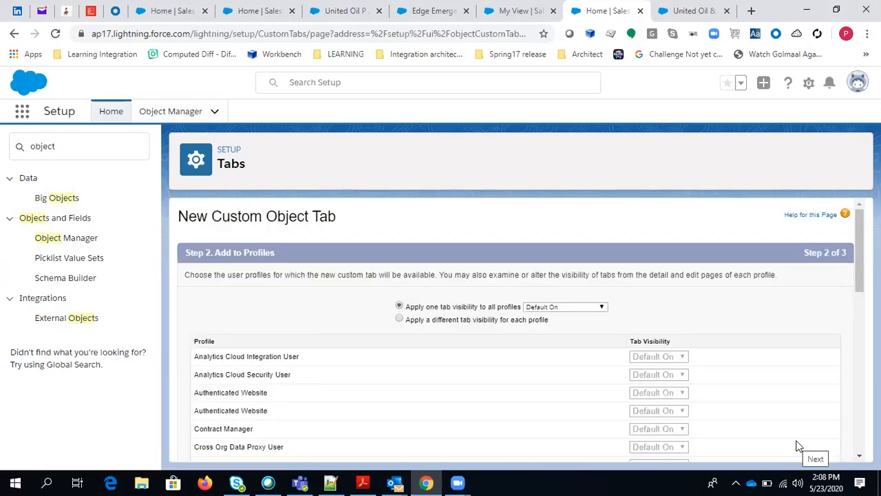
# Keep the Student tab Default On for all profiles and save it with every custom app included.
pyautogui.scroll(-2, 628, 404)
pyautogui.scroll(-5, 628, 403)
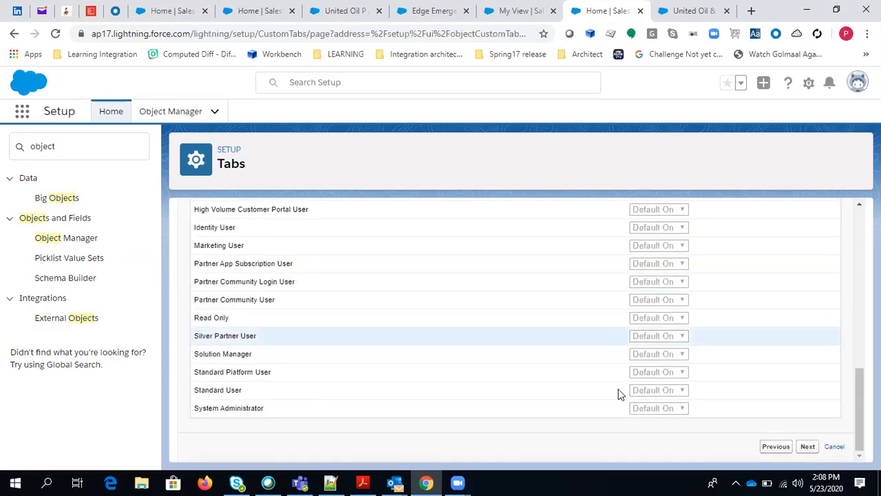
pyautogui.scroll(7, 624, 382)
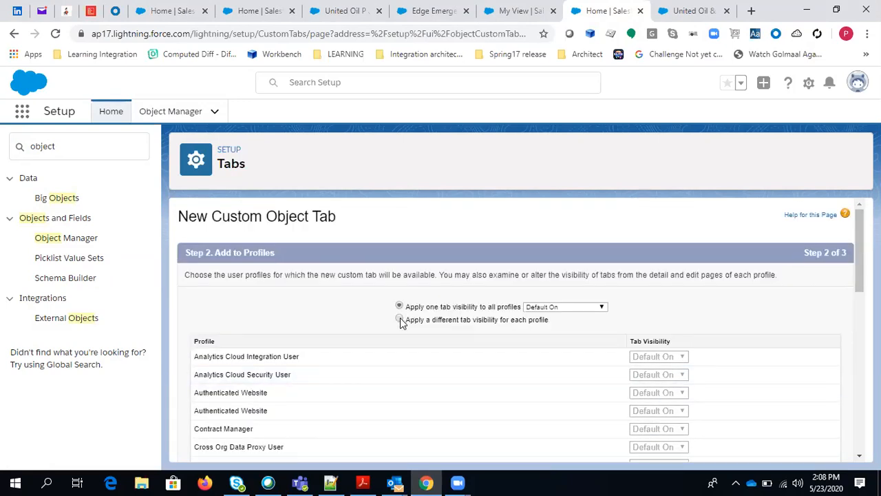
pyautogui.click(400, 320)
pyautogui.click(400, 306)
pyautogui.scroll(-7, 625, 356)
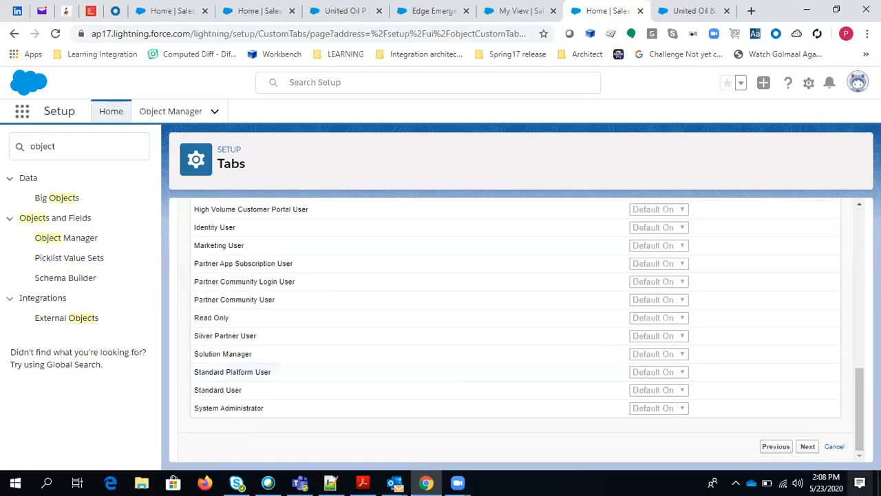
pyautogui.click(807, 448)
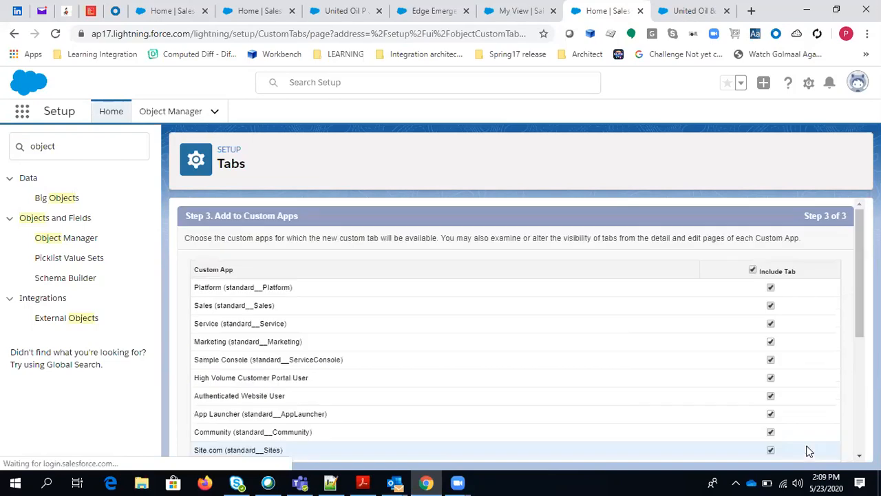
pyautogui.scroll(-5, 764, 418)
pyautogui.click(814, 447)
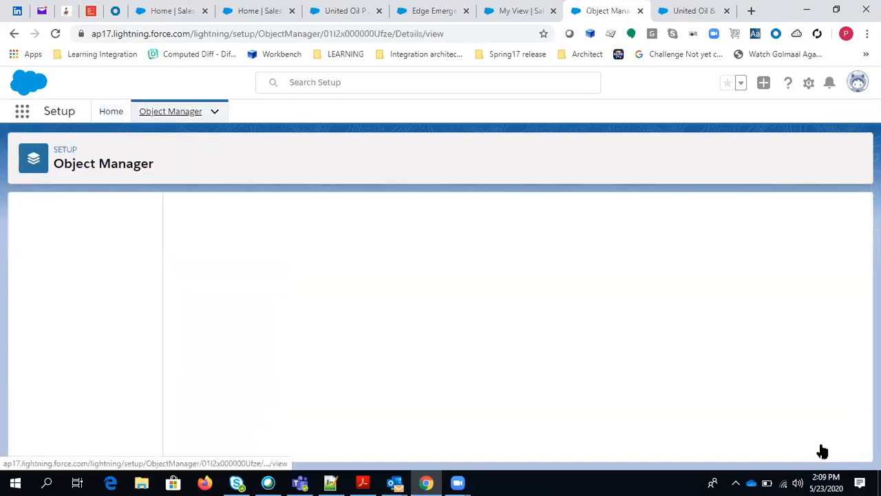
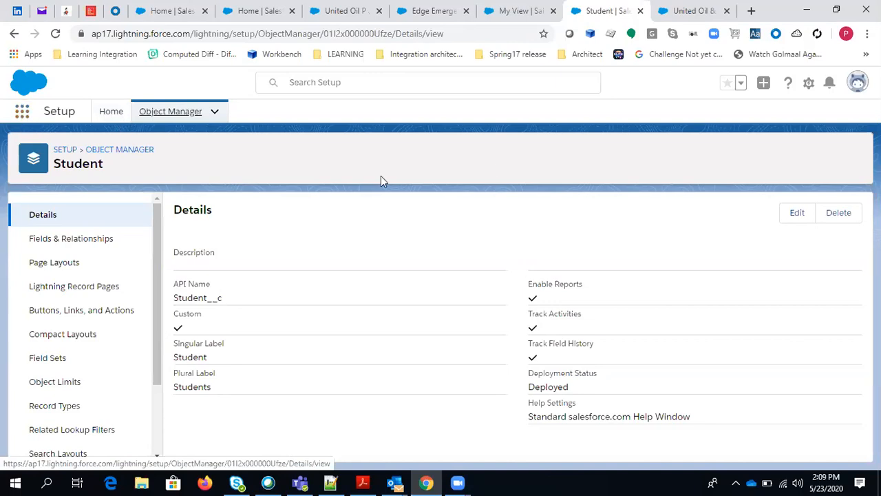
# Open Setup in a separate browser tab and return to the Student object's details.
pyautogui.click(22, 111)
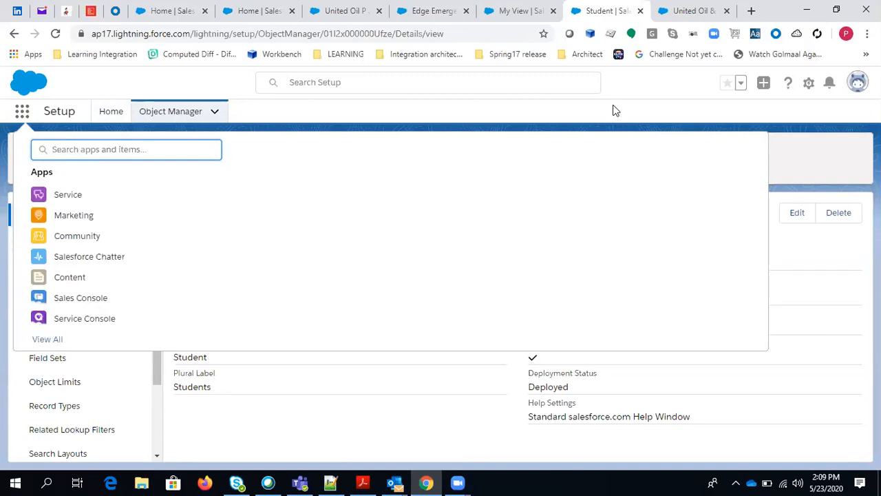
pyautogui.click(634, 118)
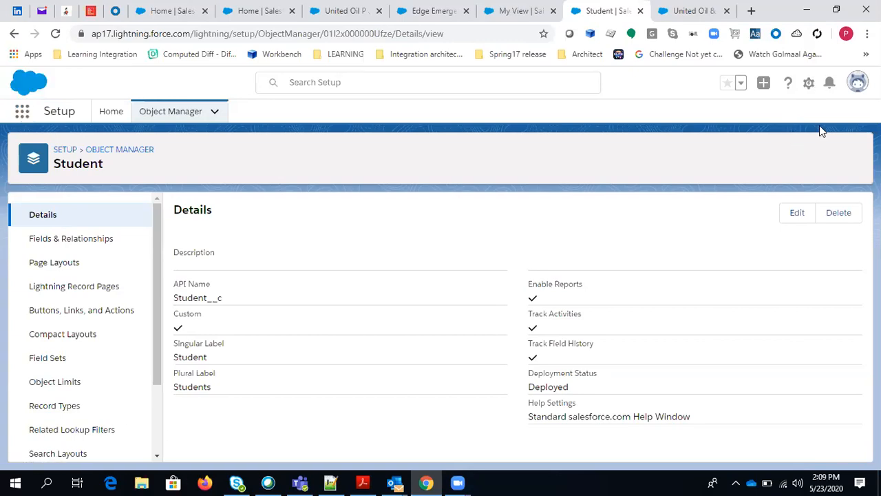
pyautogui.click(809, 84)
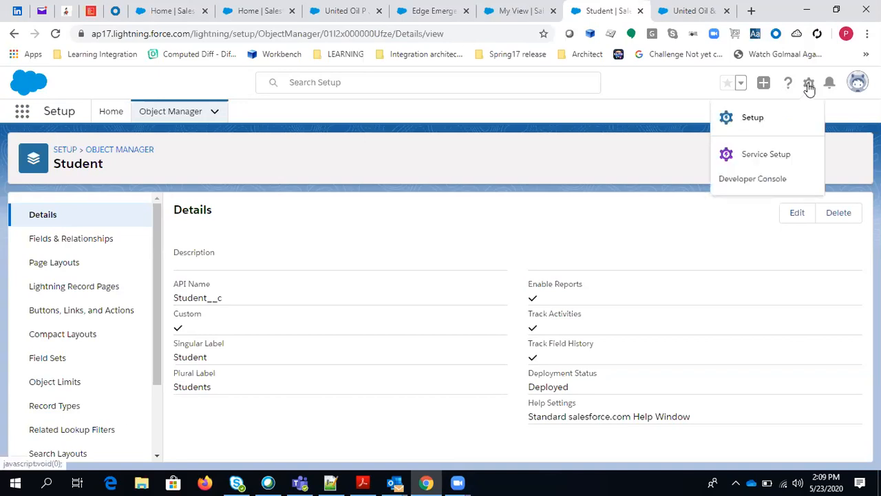
pyautogui.click(753, 118)
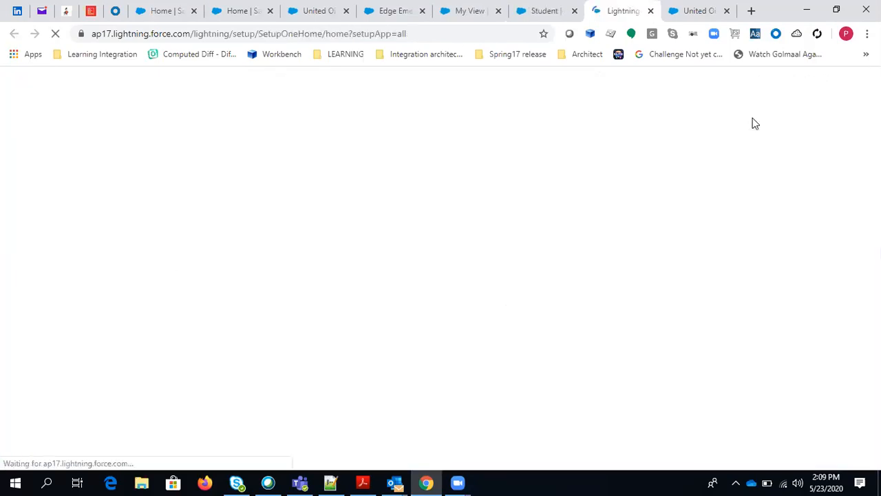
pyautogui.click(563, 5)
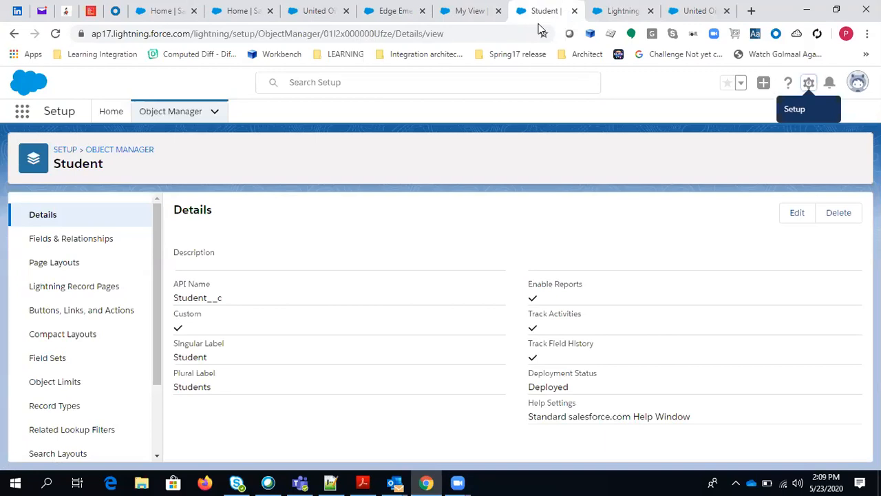
# Start a new custom field of data type Text in the Student object's Fields & Relationships.
pyautogui.click(76, 241)
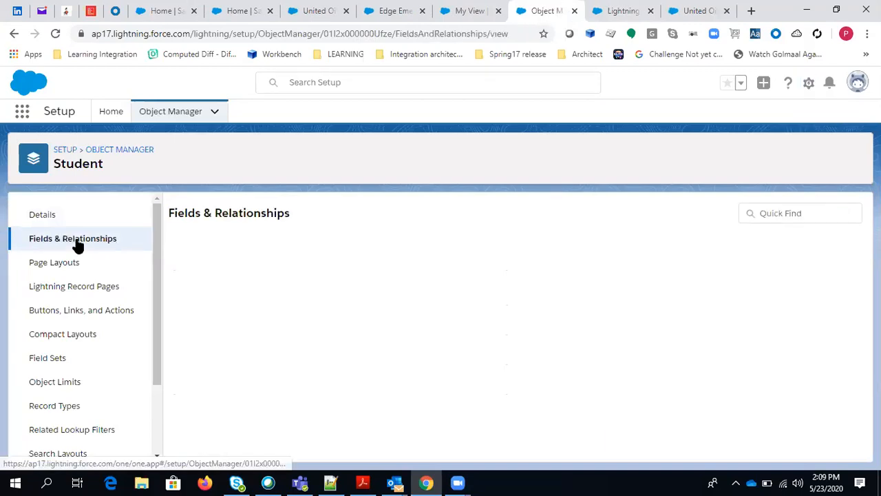
pyautogui.scroll(-2, 81, 351)
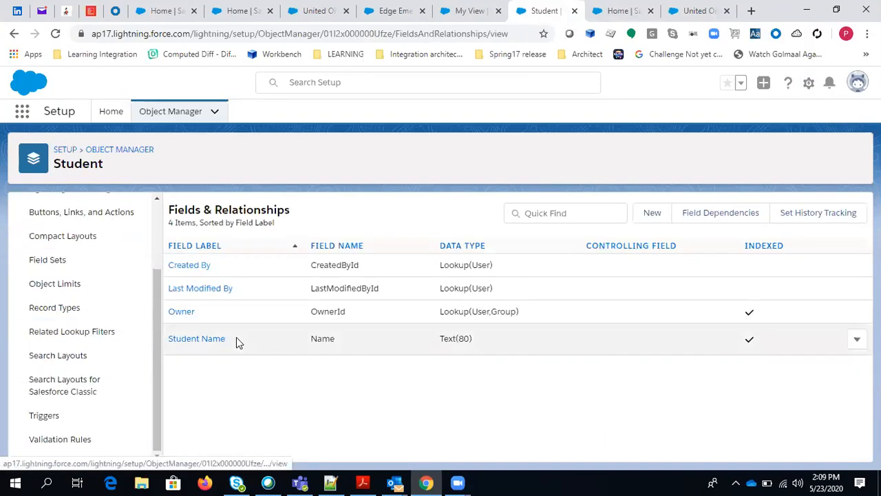
pyautogui.click(653, 216)
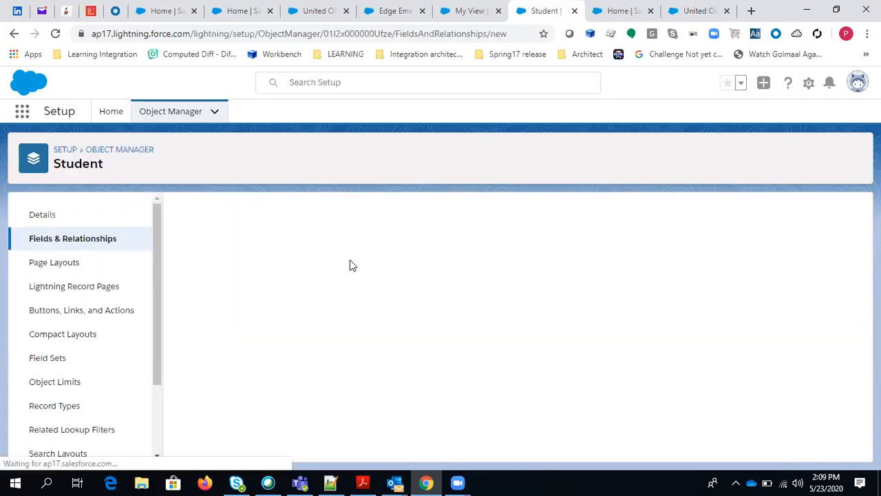
pyautogui.scroll(-1, 329, 395)
pyautogui.scroll(-7, 328, 390)
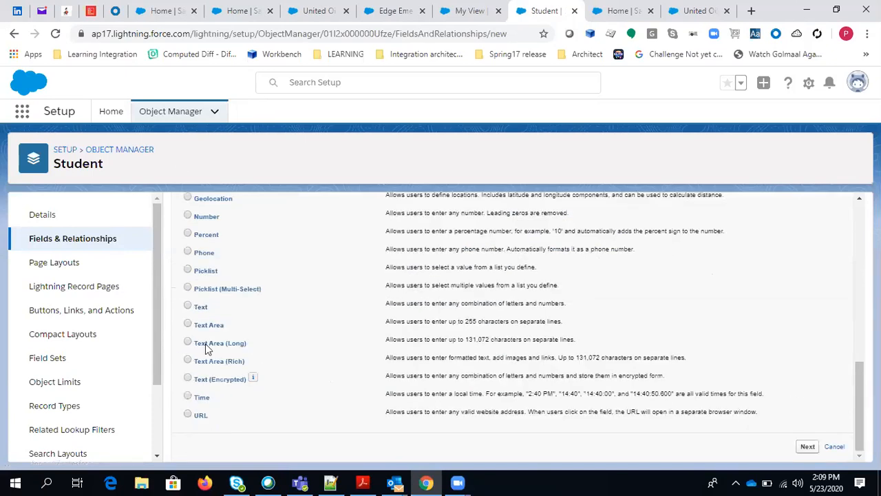
pyautogui.click(187, 306)
pyautogui.click(806, 448)
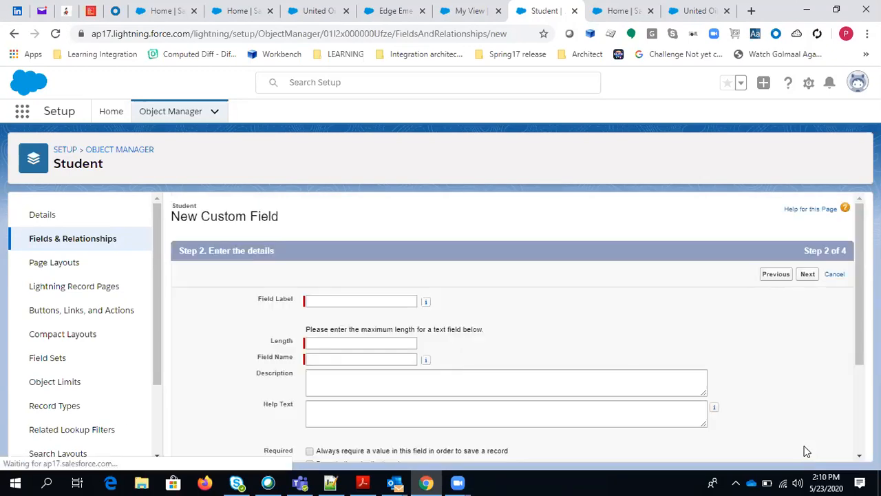
# Label the new text field st_phone, use st_phone as its field name and set its maximum length to 10.
pyautogui.click(322, 301)
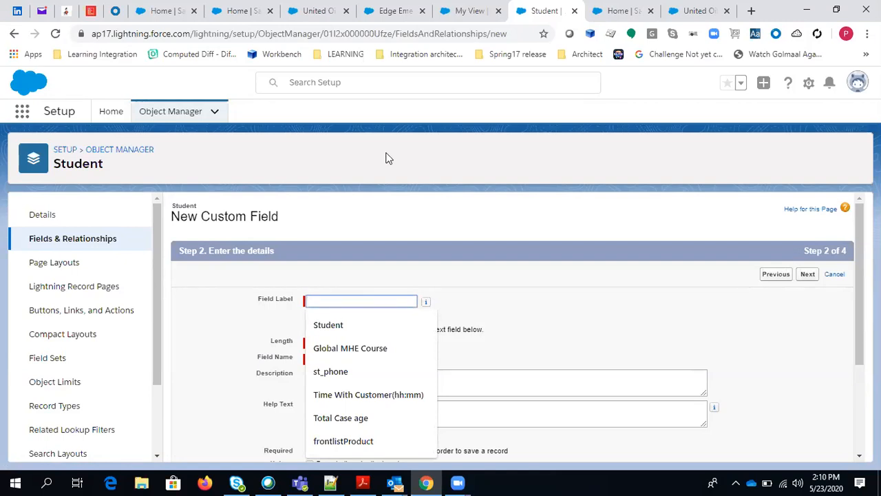
pyautogui.click(338, 371)
pyautogui.click(326, 352)
pyautogui.click(343, 344)
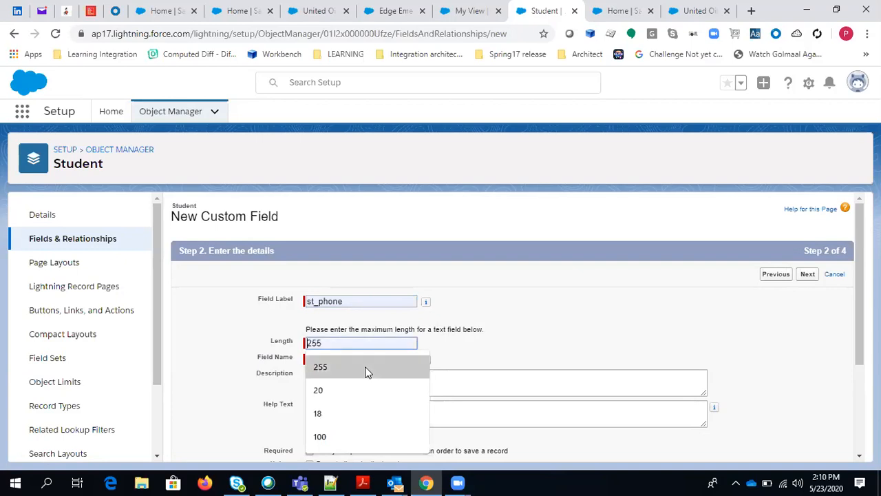
pyautogui.click(367, 371)
pyautogui.click(345, 348)
pyautogui.press('BackSpace')
pyautogui.press('BackSpace')
pyautogui.press('BackSpace')
pyautogui.write('10')
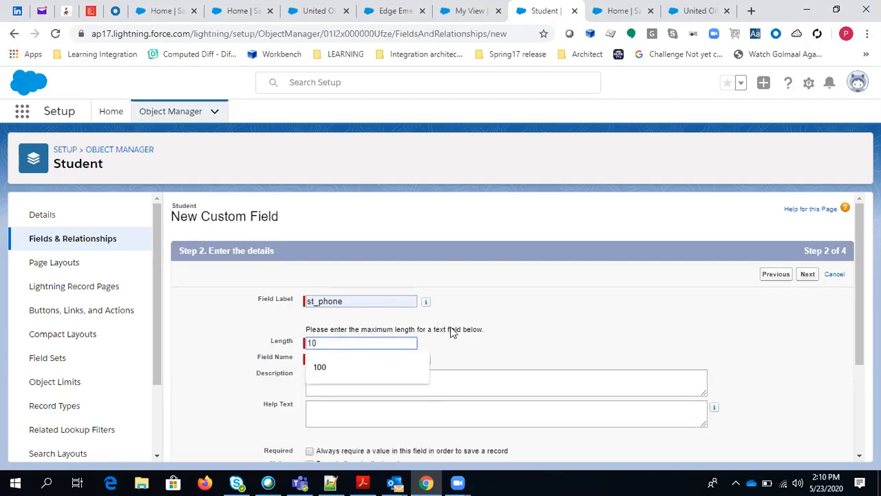
pyautogui.click(539, 358)
pyautogui.scroll(-2, 539, 358)
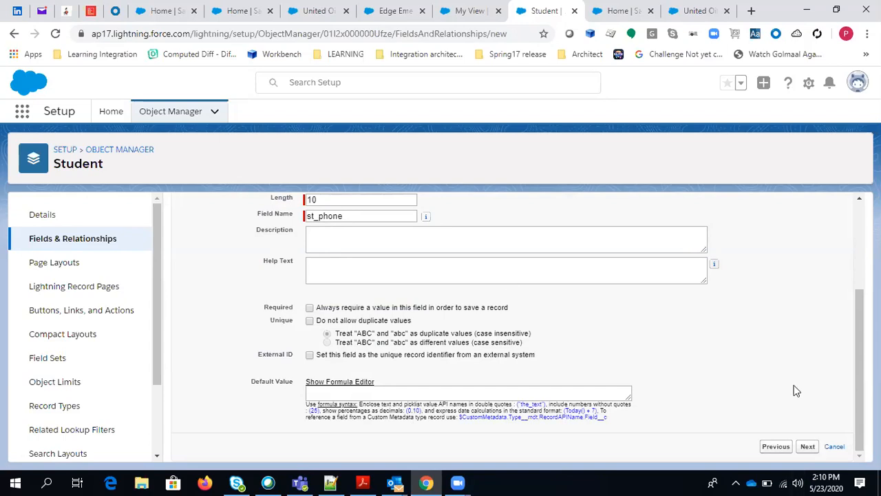
pyautogui.click(808, 446)
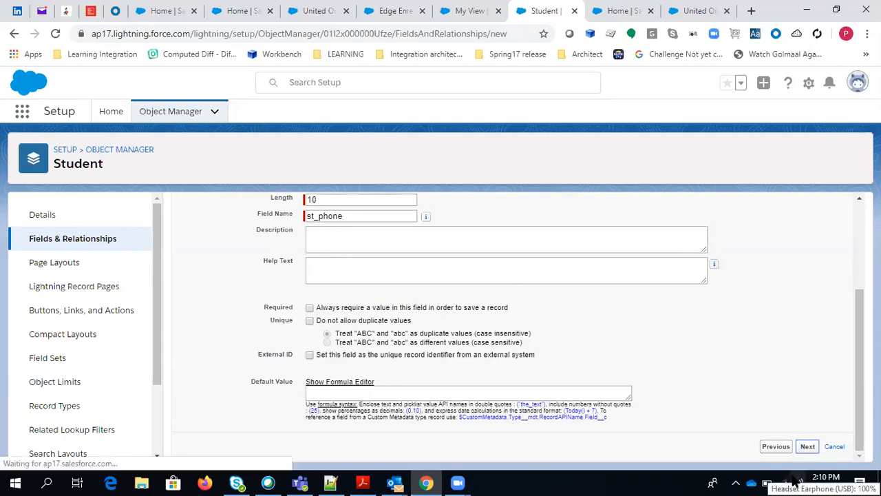
# Make the st_phone field visible to all profiles, keep it on the Student Layout, save it and check its API name.
pyautogui.scroll(-2, 644, 289)
pyautogui.click(608, 252)
pyautogui.scroll(2, 803, 286)
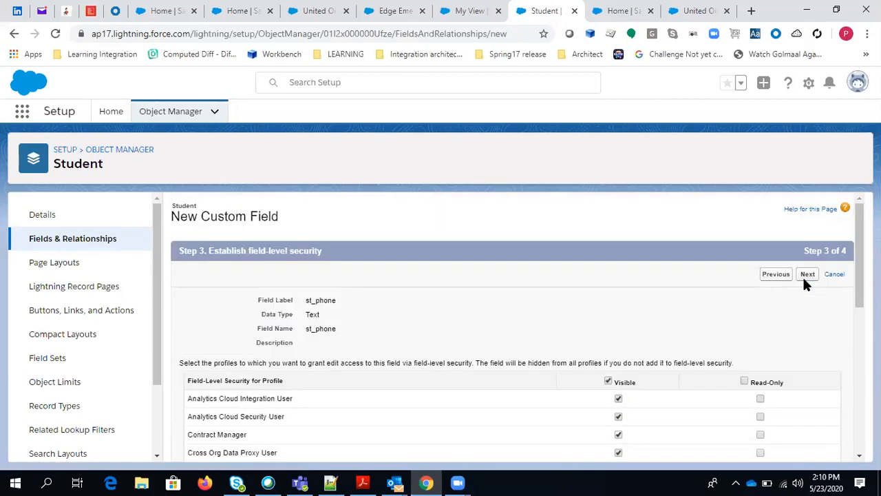
pyautogui.click(808, 276)
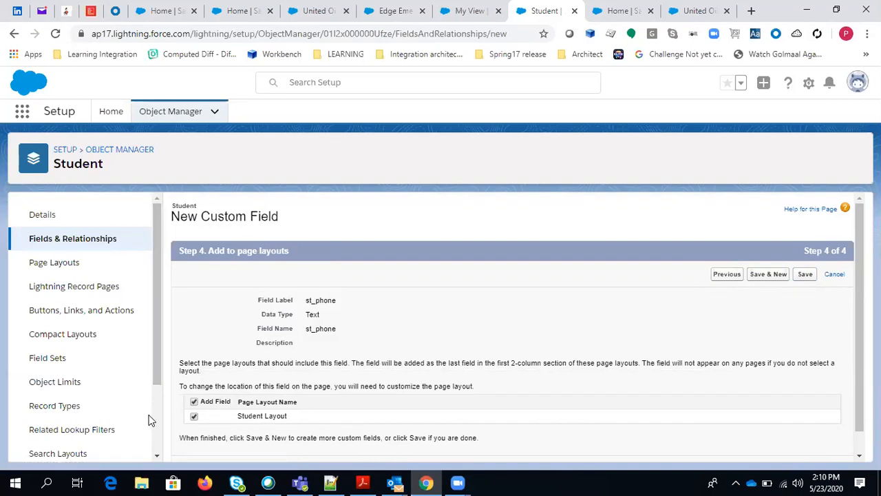
pyautogui.click(804, 275)
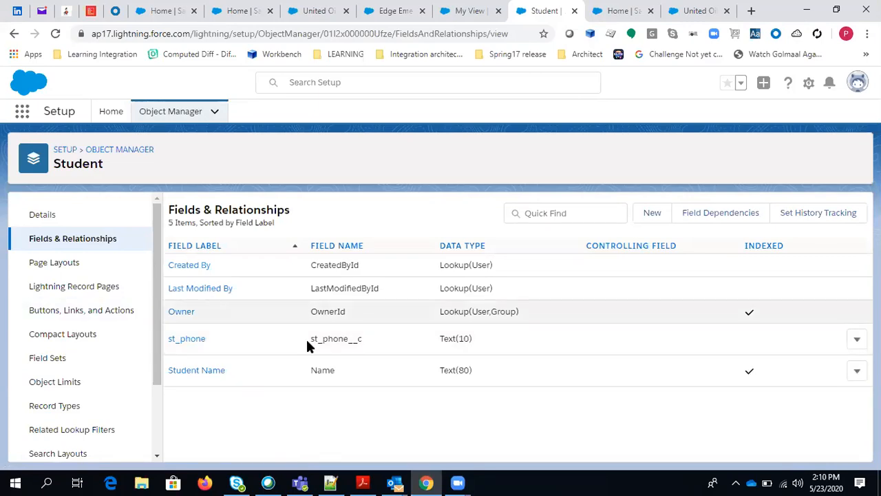
pyautogui.moveTo(363, 339); pyautogui.dragTo(285, 337)
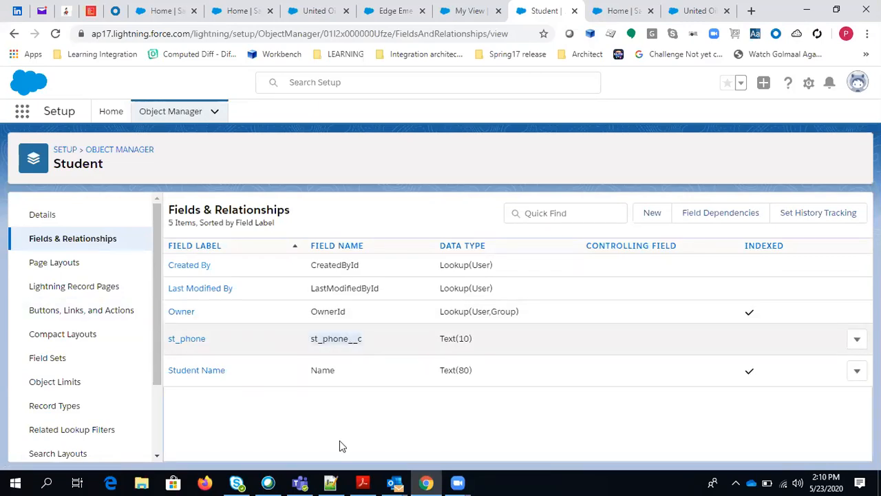
# Return to the Student object's details and check its API name.
pyautogui.click(330, 420)
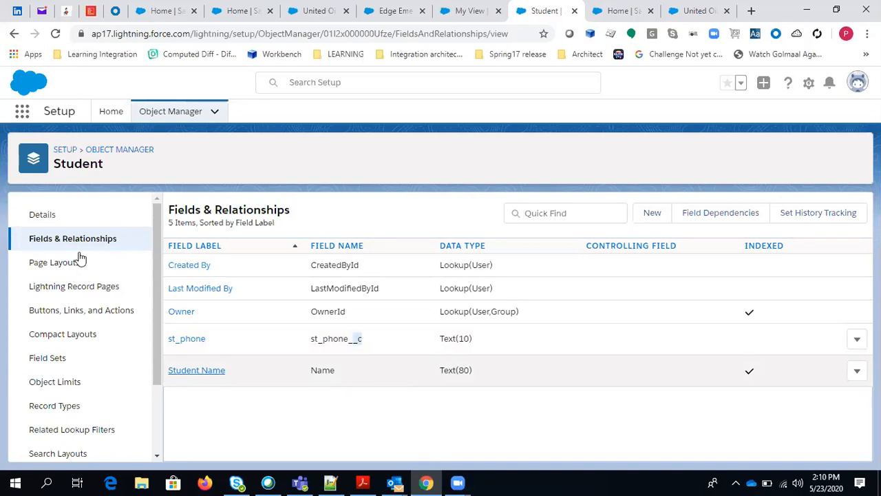
pyautogui.click(59, 217)
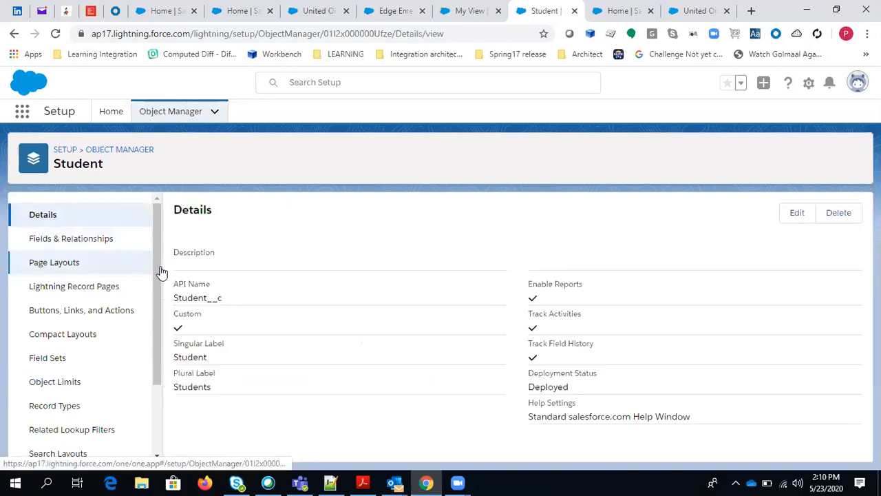
pyautogui.doubleClick(213, 297)
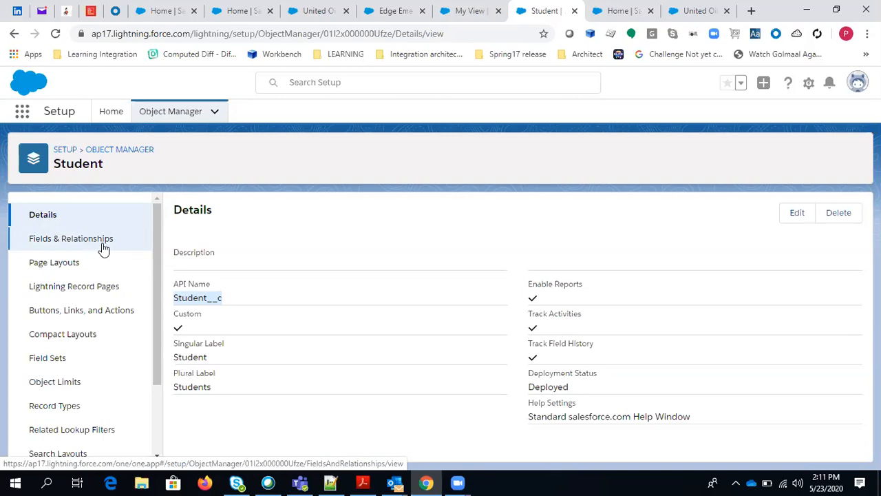
# Open Setup in a separate browser tab, search its navigation for "app" and open the App Manager.
pyautogui.click(809, 86)
pyautogui.click(768, 127)
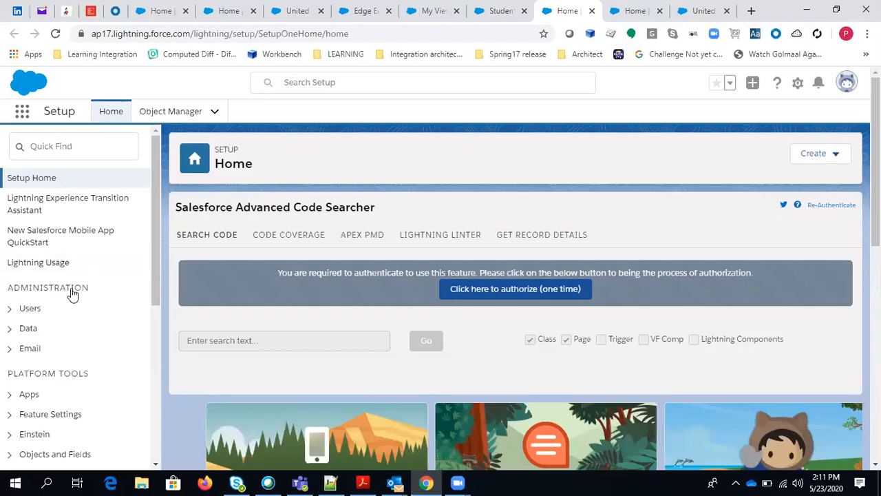
pyautogui.click(57, 152)
pyautogui.write('ap')
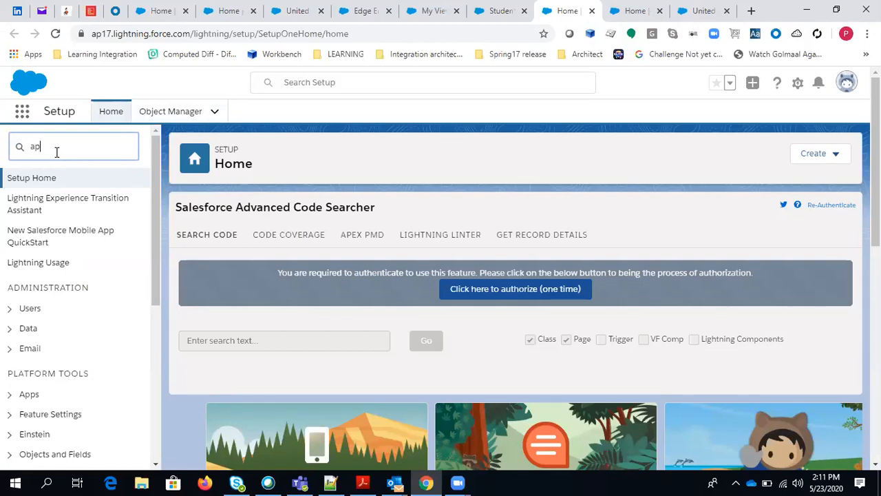
pyautogui.write('p')
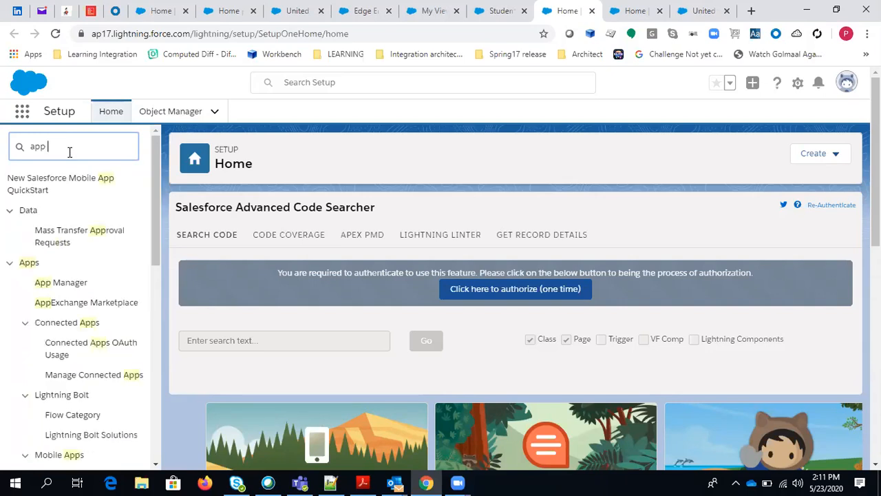
pyautogui.click(75, 285)
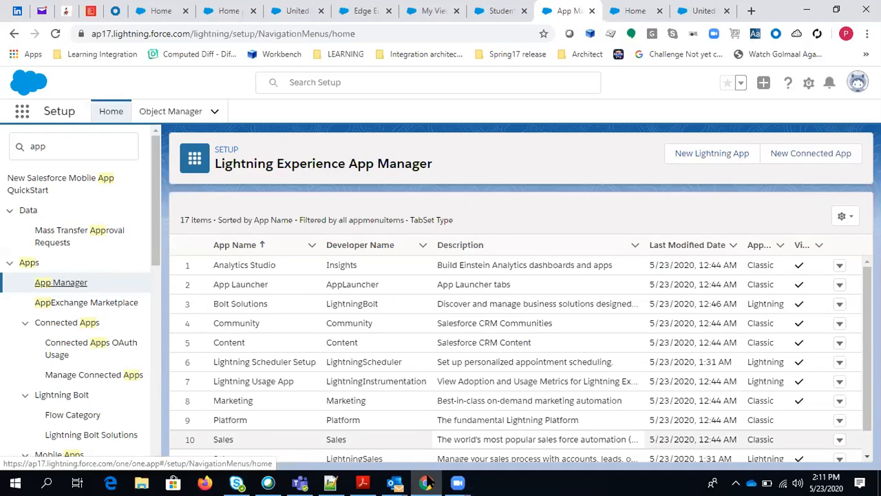
# Start a new Lightning app and set both its app name and developer name to BMMTest.
pyautogui.click(696, 155)
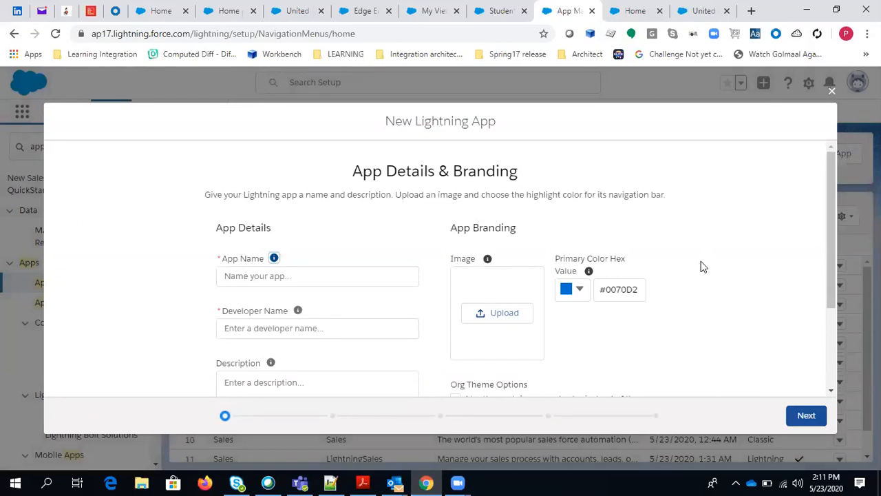
pyautogui.scroll(-1, 306, 198)
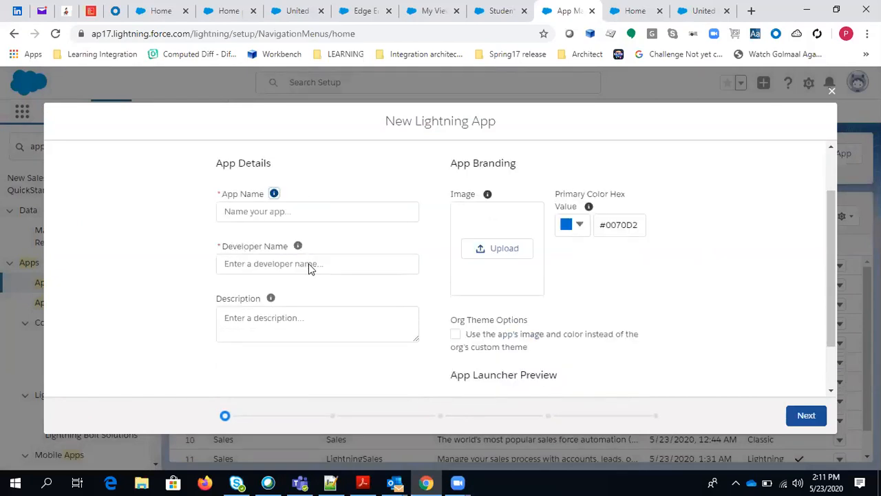
pyautogui.click(312, 214)
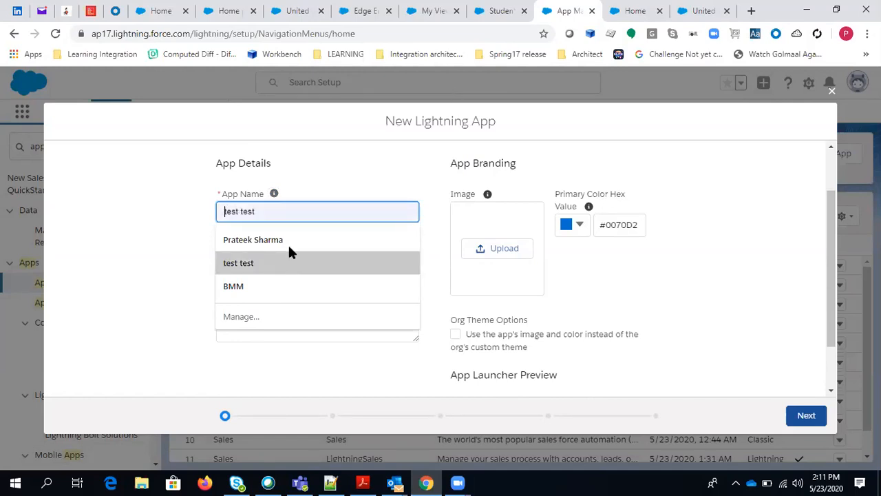
pyautogui.click(272, 285)
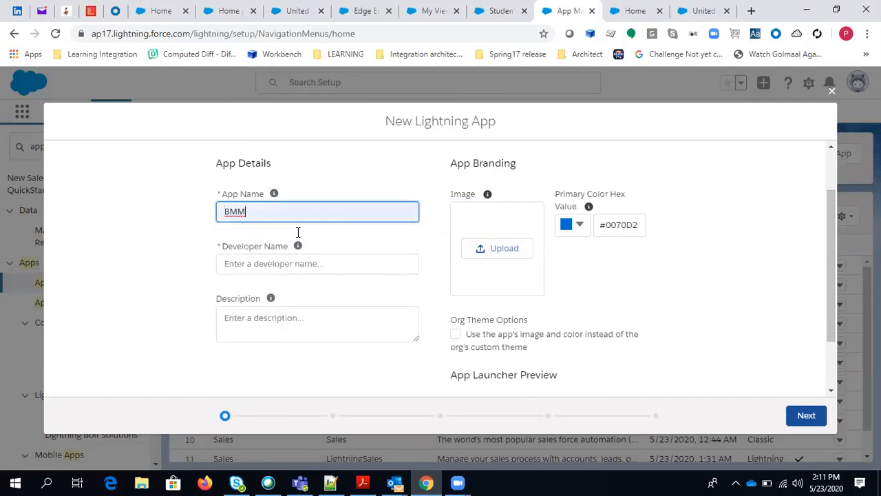
pyautogui.click(274, 210)
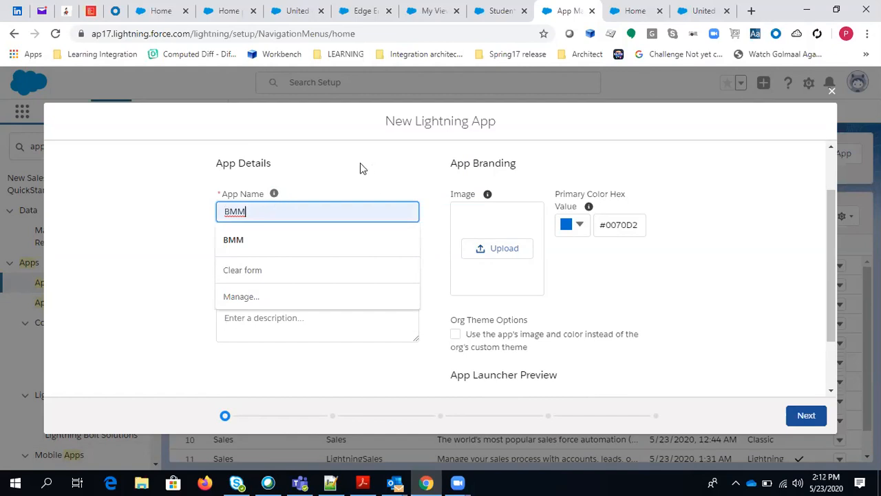
pyautogui.click(312, 195)
pyautogui.click(306, 204)
pyautogui.write('Test')
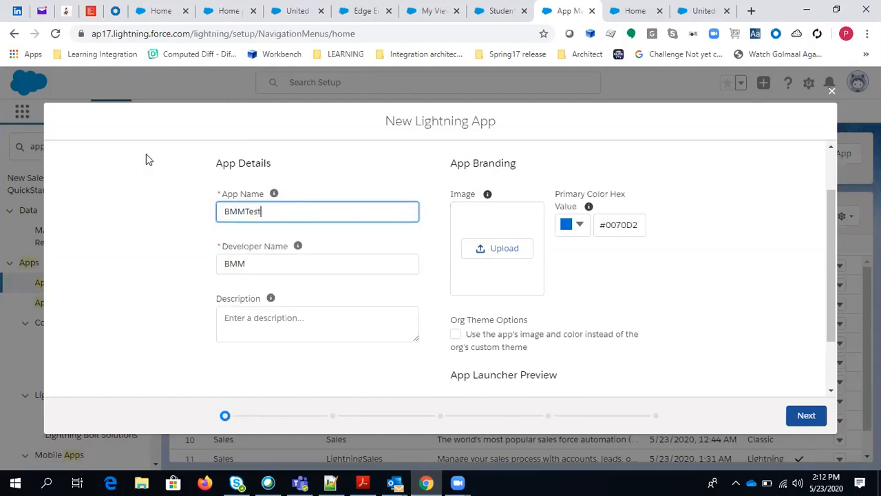
pyautogui.click(219, 269)
pyautogui.moveTo(266, 211); pyautogui.dragTo(173, 209)
pyautogui.press('Tab')
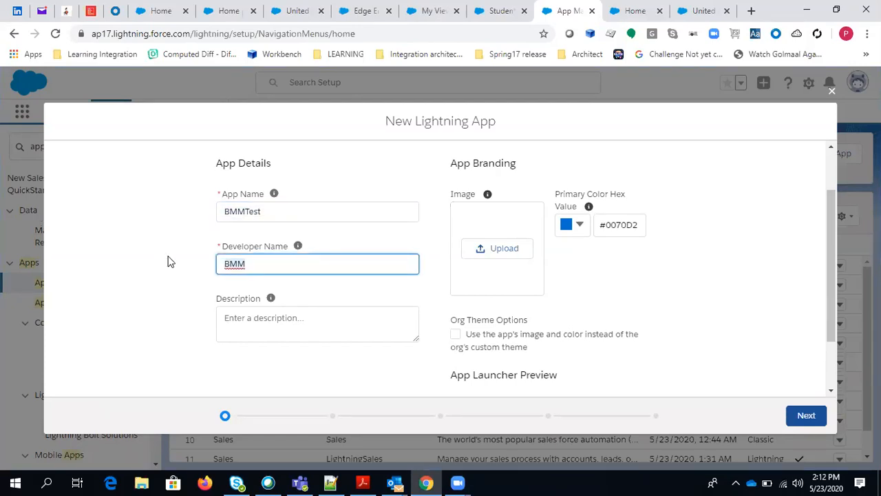
pyautogui.click(619, 273)
# Accept the default branding and app options, keeping Standard navigation, Desktop and phone support and the full Setup experience.
pyautogui.scroll(-1, 614, 298)
pyautogui.scroll(2, 617, 298)
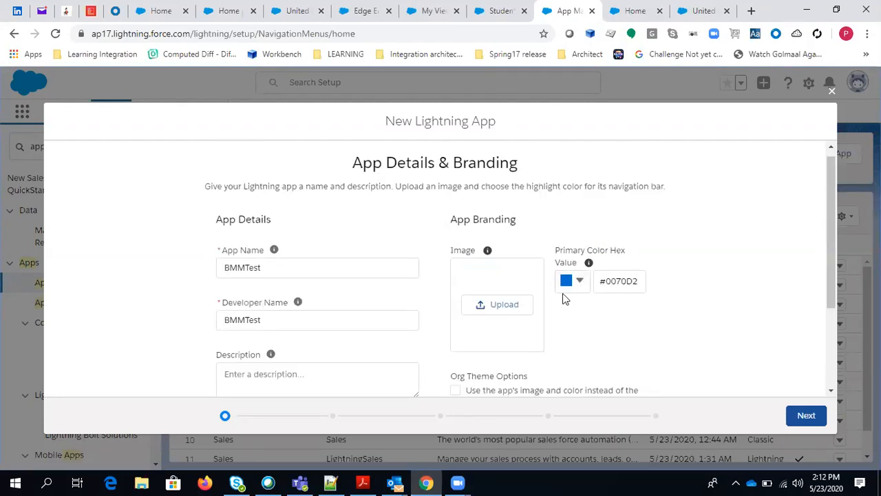
pyautogui.scroll(-1, 514, 295)
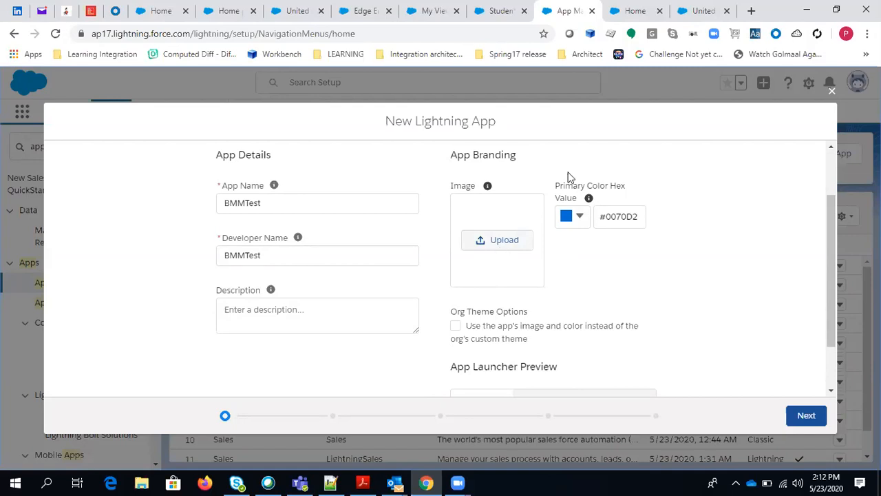
pyautogui.scroll(-1, 503, 224)
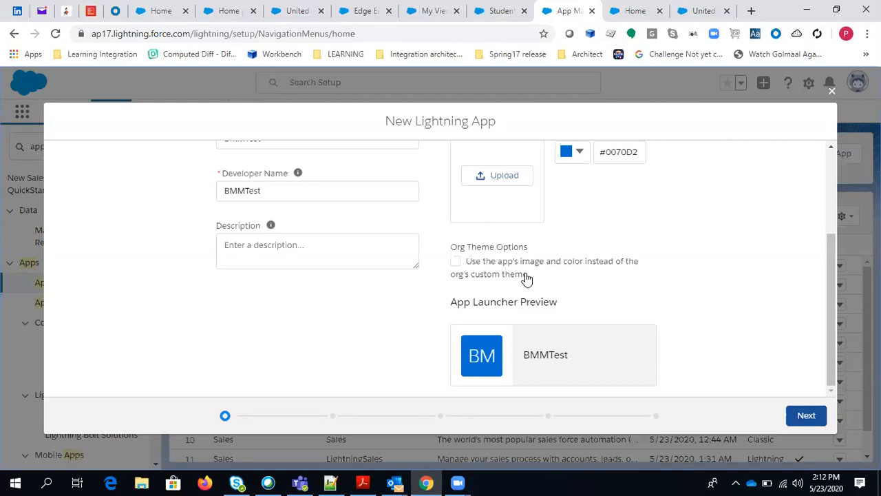
pyautogui.click(807, 416)
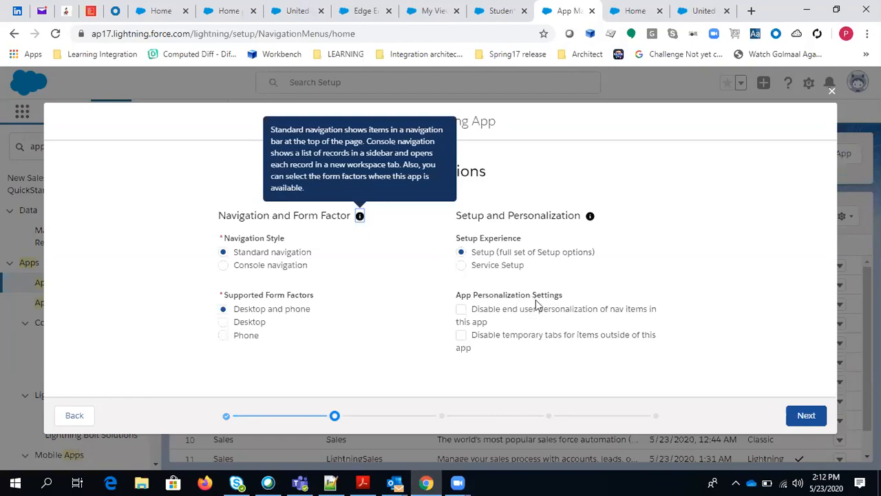
pyautogui.click(807, 417)
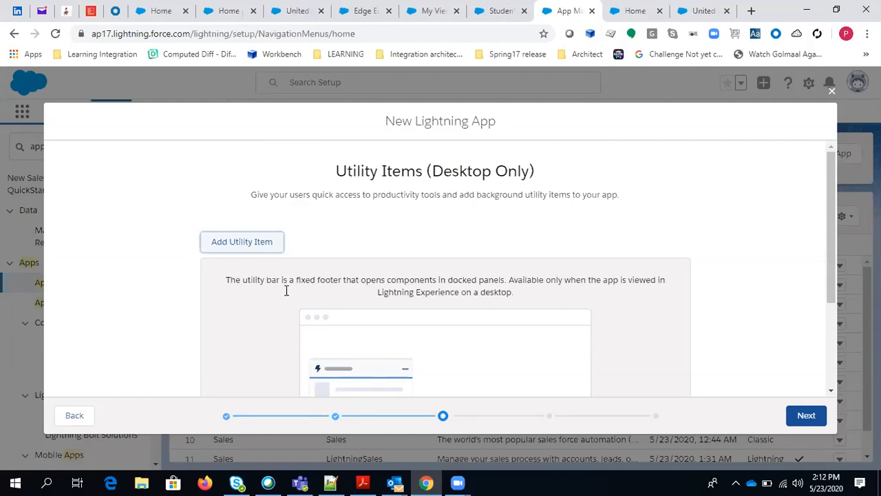
# Review the Utility Items page and continue to the Navigation Items without adding any utility item.
pyautogui.scroll(-2, 448, 330)
pyautogui.scroll(2, 549, 348)
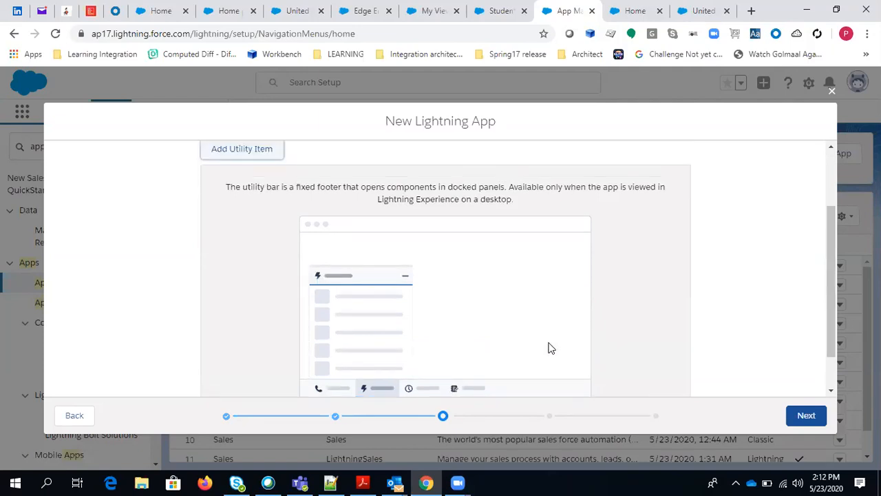
pyautogui.scroll(-2, 556, 345)
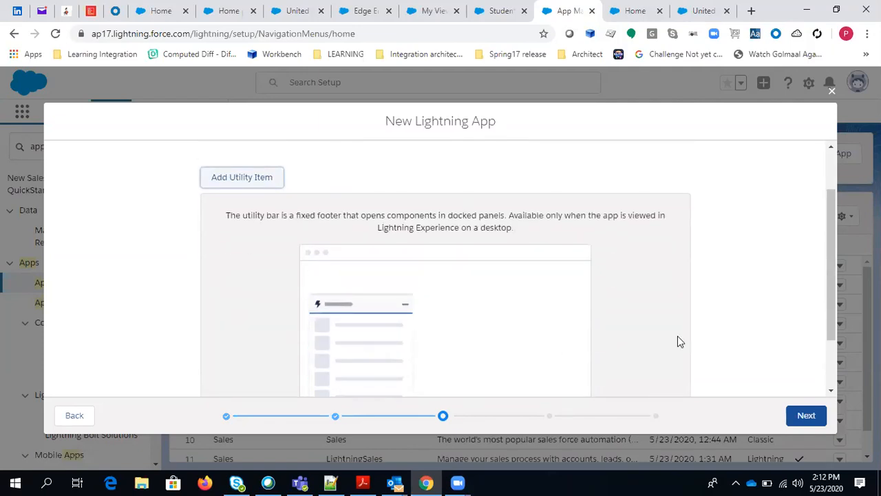
pyautogui.scroll(2, 437, 293)
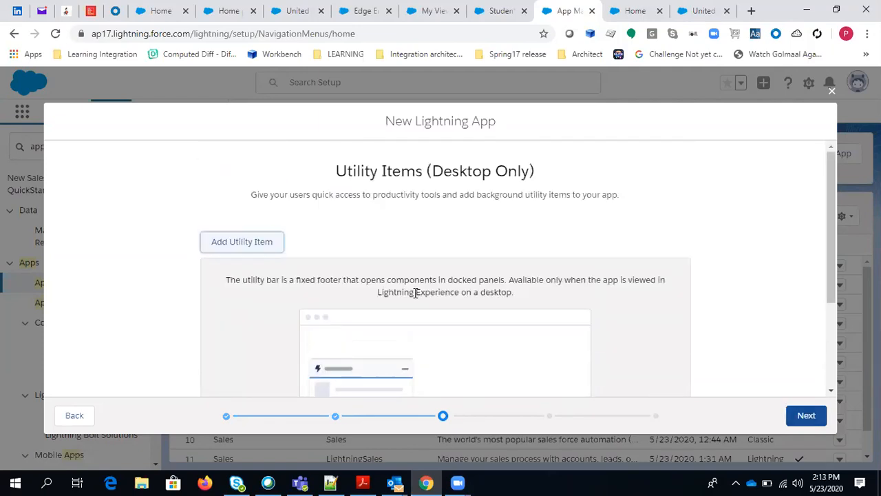
pyautogui.click(803, 418)
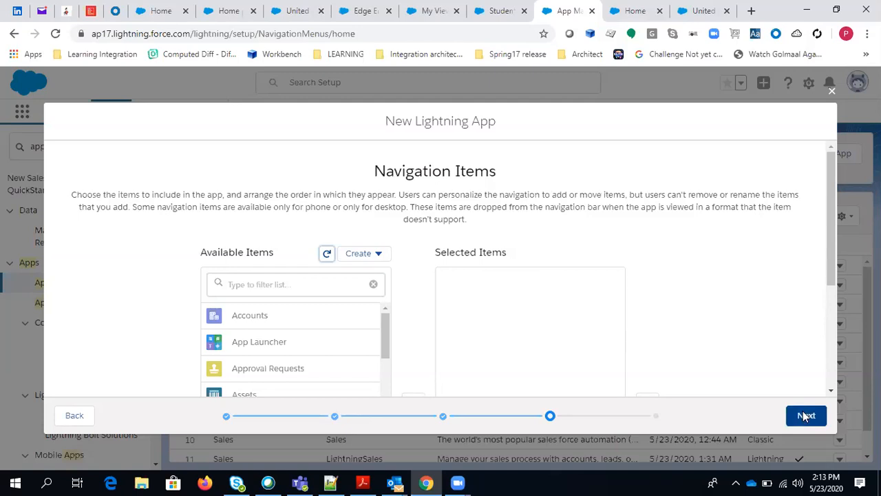
# Filter the available navigation items by "stud", add Students to the selected items and continue to the User Profiles.
pyautogui.scroll(-2, 232, 315)
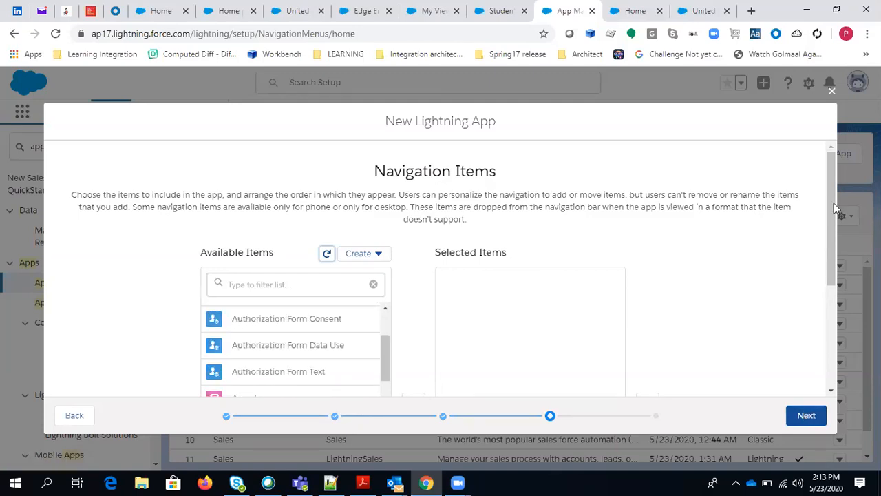
pyautogui.moveTo(830, 211); pyautogui.dragTo(831, 241)
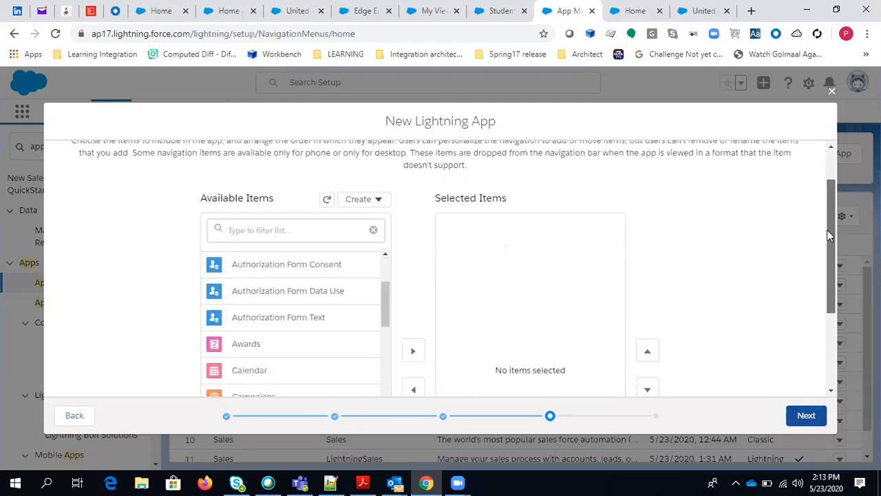
pyautogui.click(276, 235)
pyautogui.write('stud')
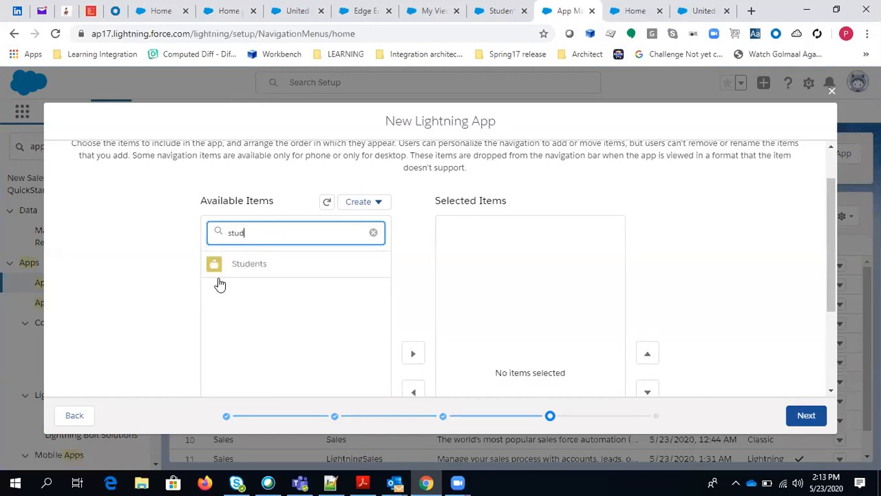
pyautogui.click(245, 264)
pyautogui.scroll(-2, 310, 267)
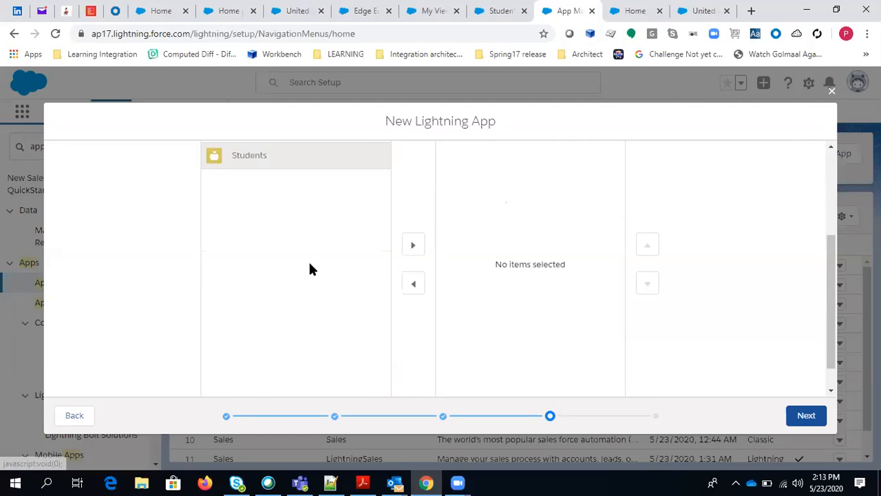
pyautogui.scroll(1, 454, 330)
pyautogui.click(413, 311)
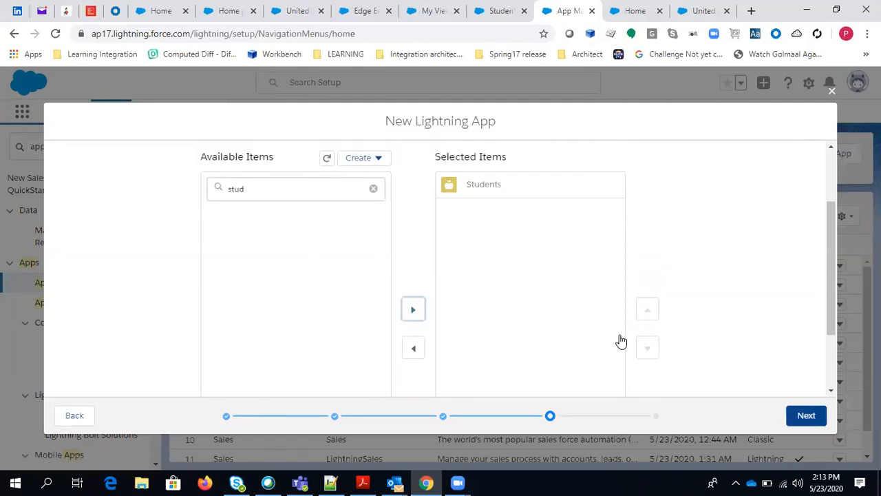
pyautogui.click(806, 415)
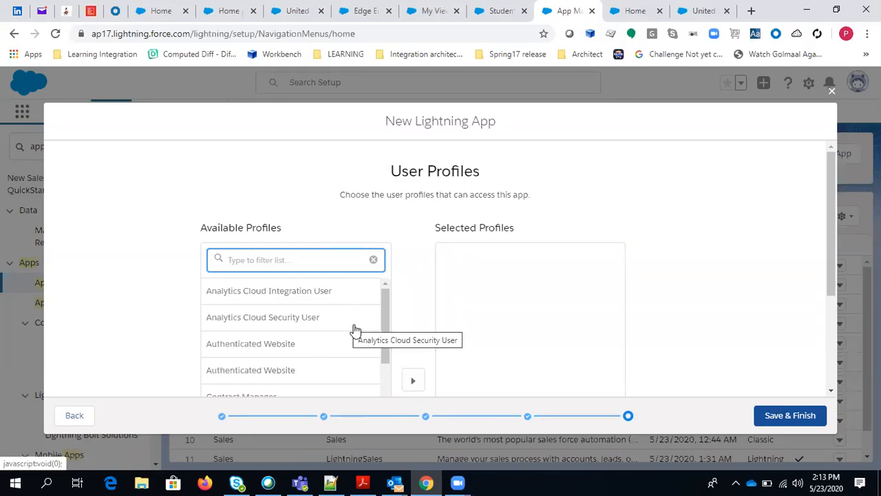
# Give the System Administrator profile access to the BMMTest app, then save and finish the app.
pyautogui.scroll(-3, 347, 321)
pyautogui.scroll(-3, 372, 301)
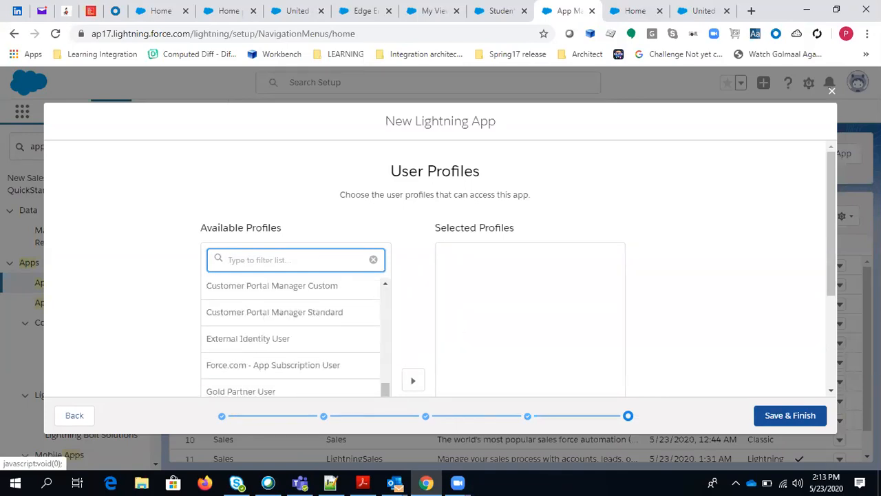
pyautogui.scroll(-3, 833, 239)
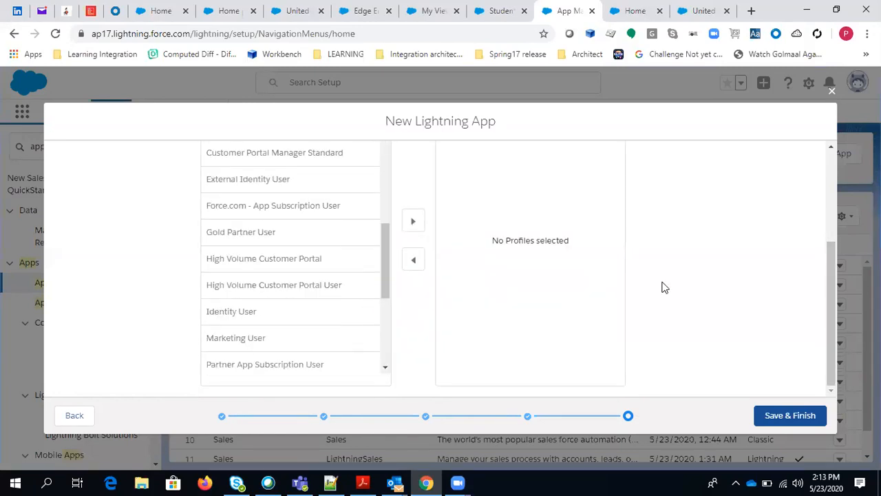
pyautogui.scroll(-3, 378, 291)
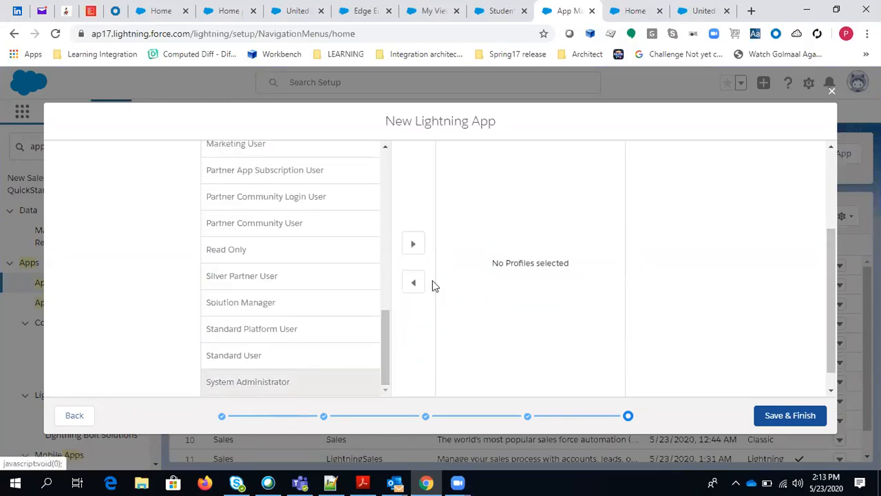
pyautogui.click(414, 246)
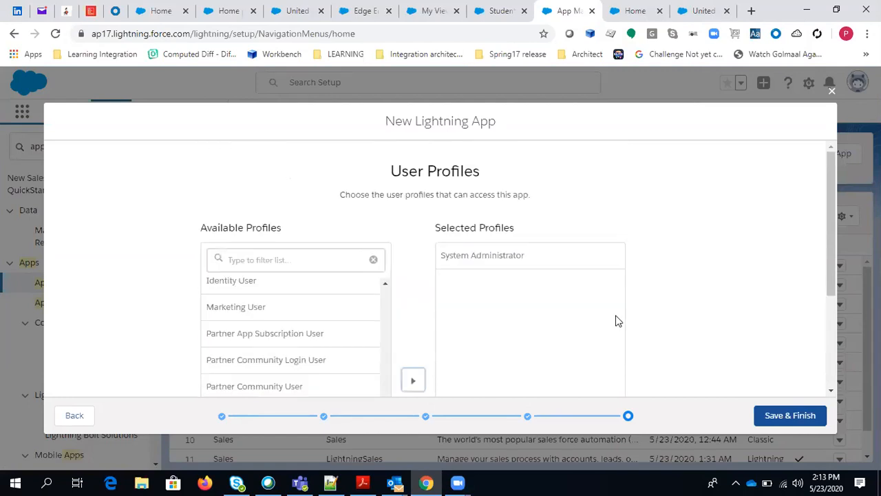
pyautogui.click(789, 417)
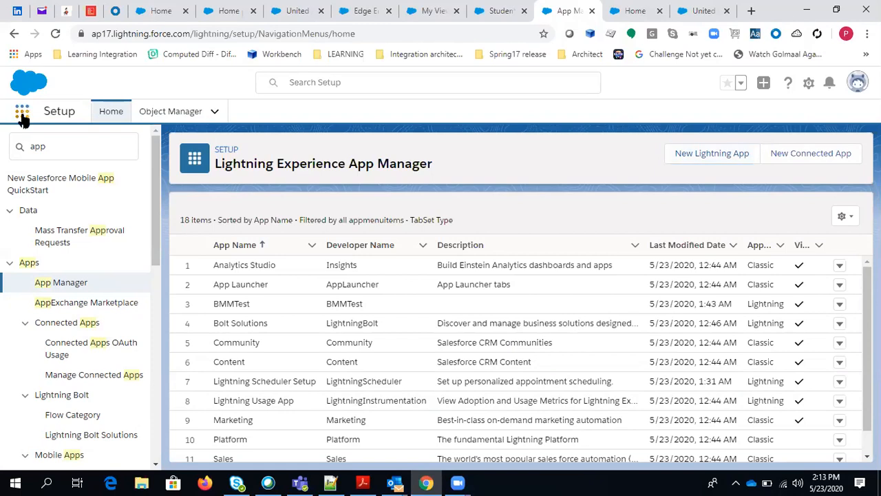
# Launch the BMMTest app from the full App Launcher list, view its Students tab and dismiss the task queue video popup.
pyautogui.click(25, 114)
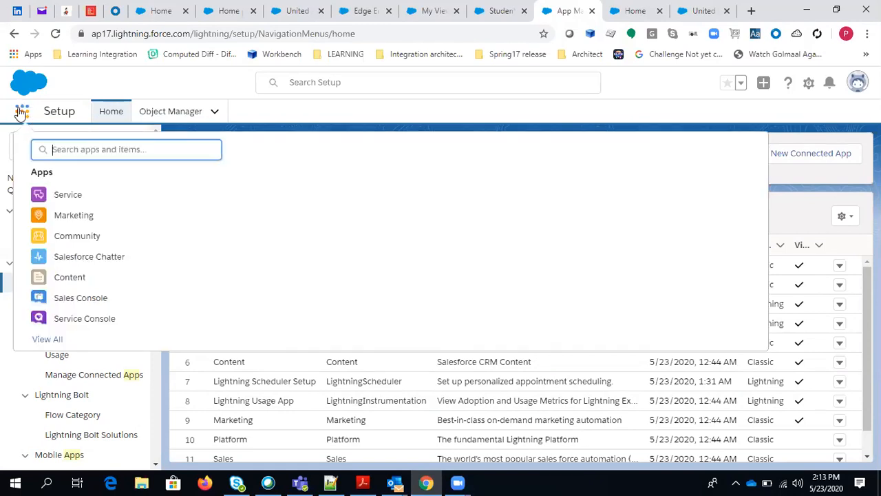
pyautogui.click(21, 112)
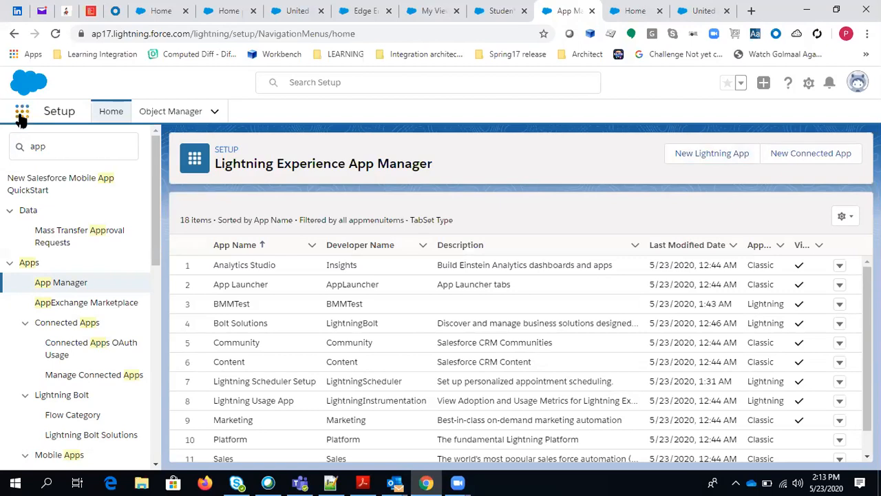
pyautogui.click(22, 115)
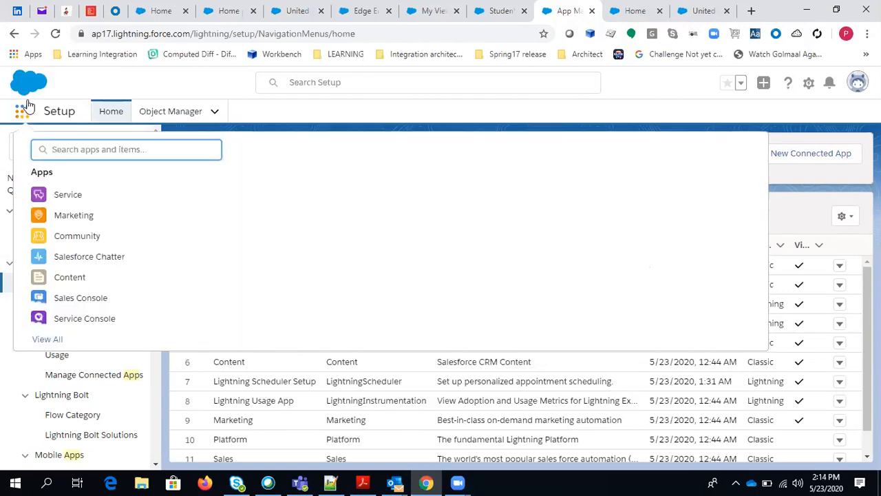
pyautogui.click(42, 340)
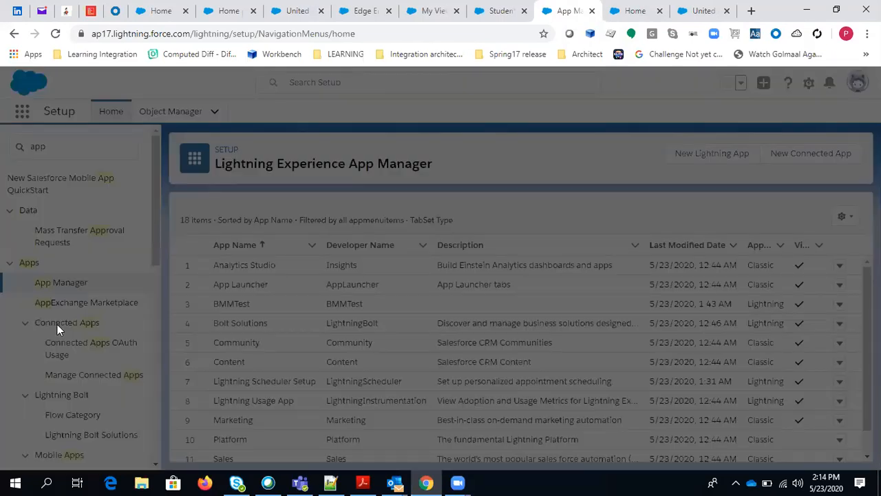
pyautogui.scroll(-3, 494, 315)
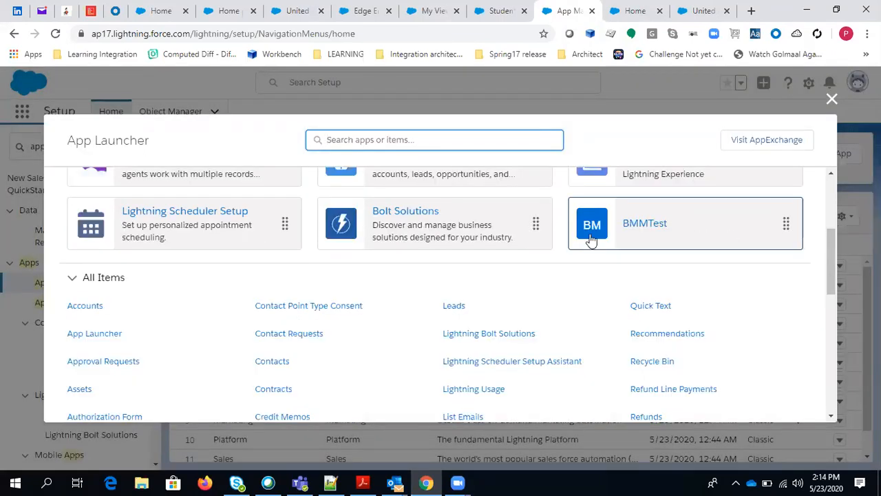
pyautogui.click(656, 236)
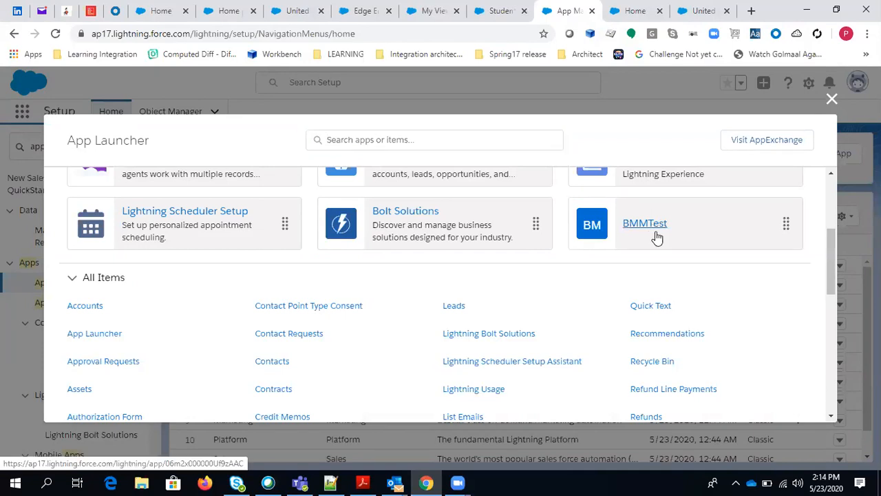
pyautogui.click(644, 224)
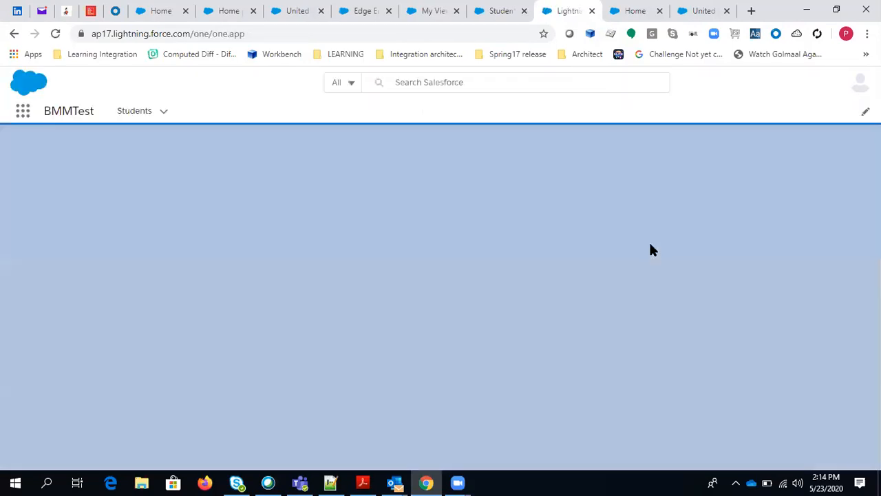
pyautogui.click(144, 114)
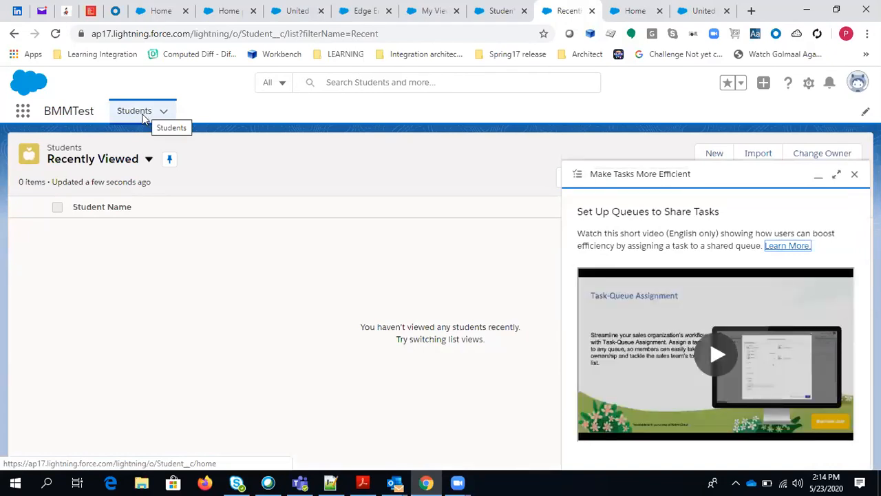
pyautogui.click(854, 176)
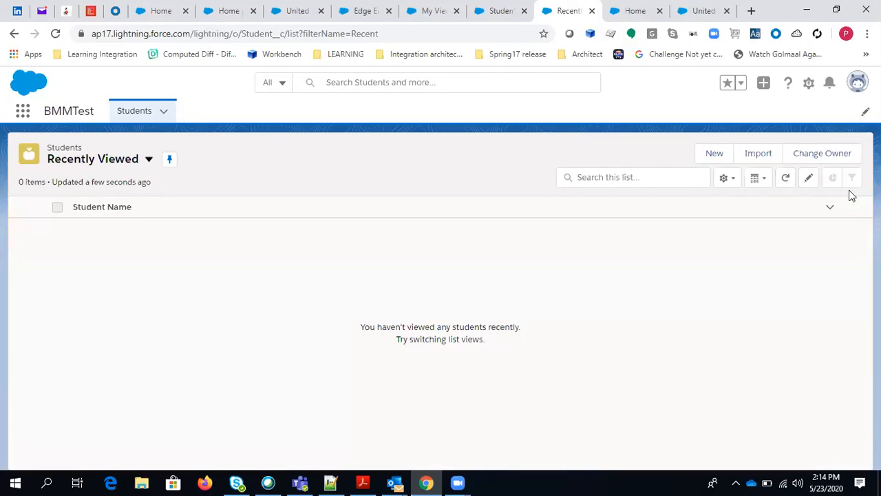
# Open Setup, search it for "object" and go through Object Manager to the Account object's fields and relationships.
pyautogui.click(809, 83)
pyautogui.click(752, 119)
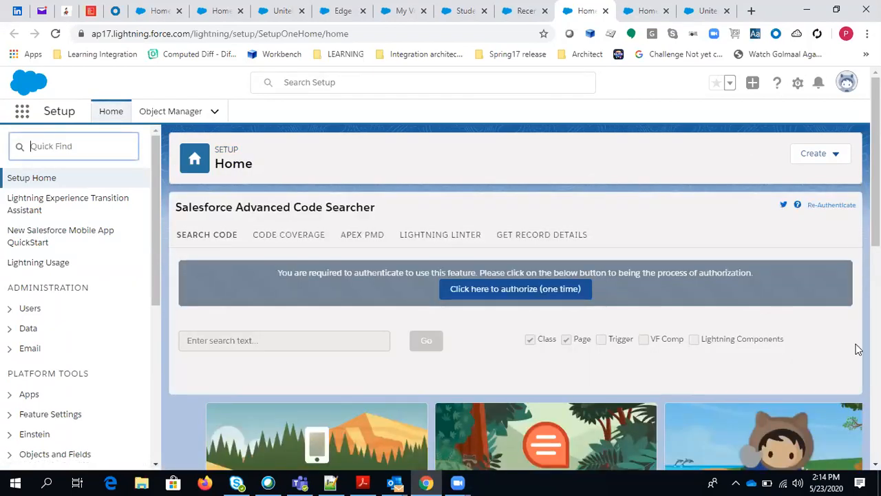
pyautogui.write('o')
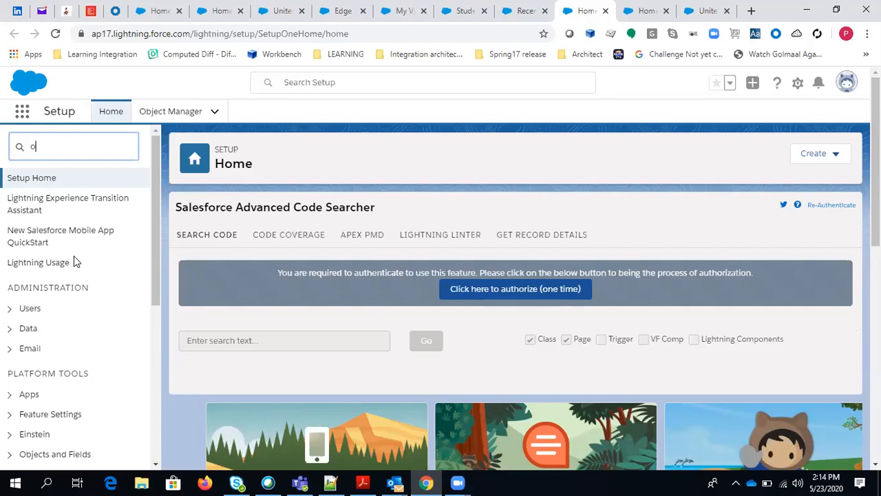
pyautogui.write('bject')
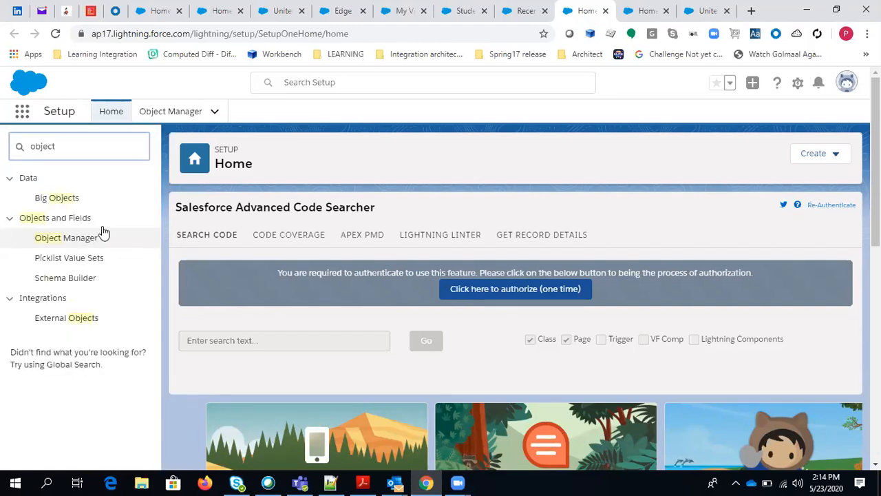
pyautogui.click(85, 240)
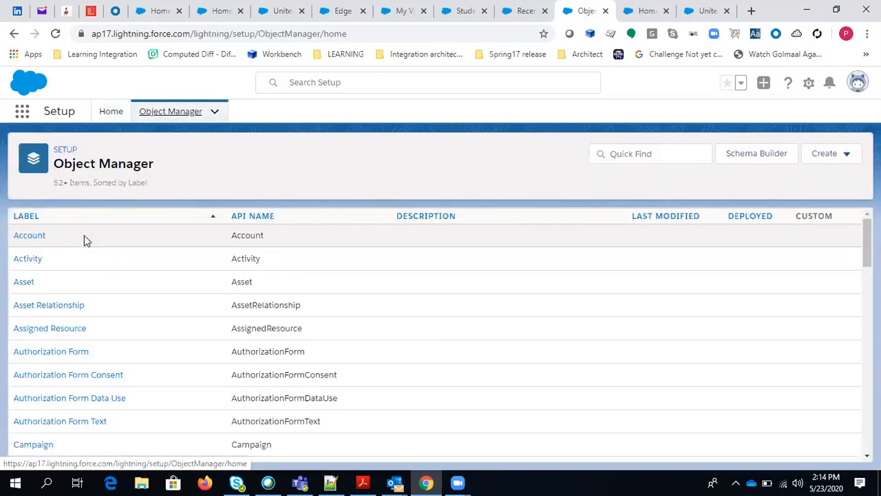
pyautogui.click(28, 240)
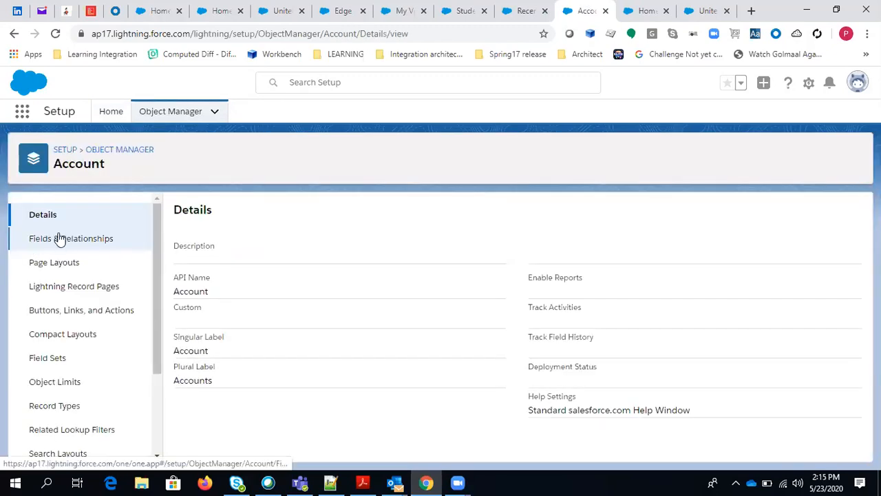
pyautogui.click(97, 242)
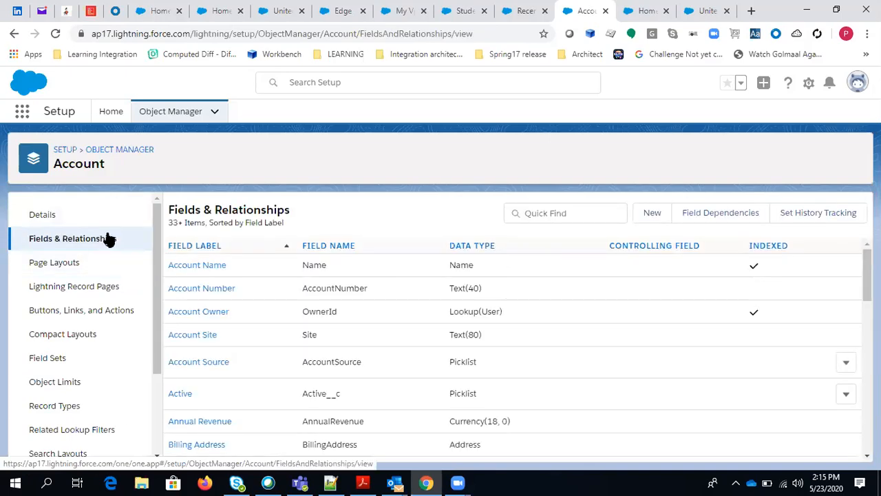
# Start a new custom field on the Account object, choose Picklist as its data type and continue to the details.
pyautogui.click(655, 219)
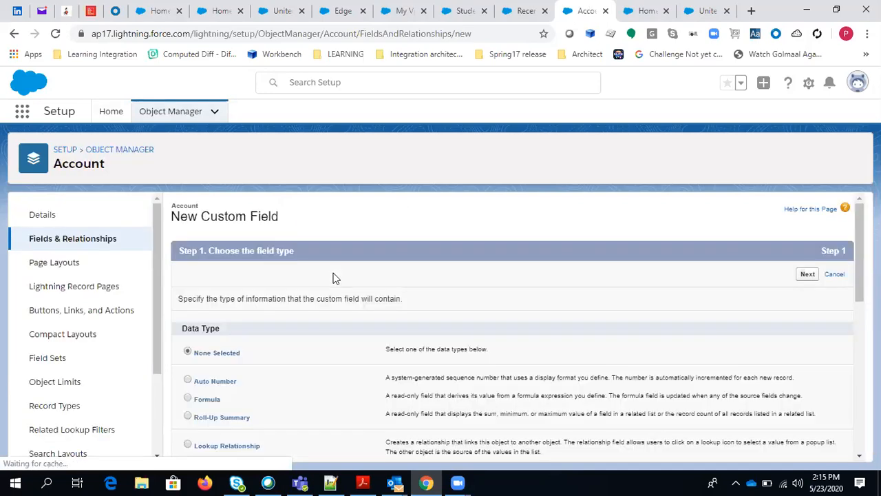
pyautogui.scroll(-3, 339, 281)
pyautogui.scroll(-3, 338, 277)
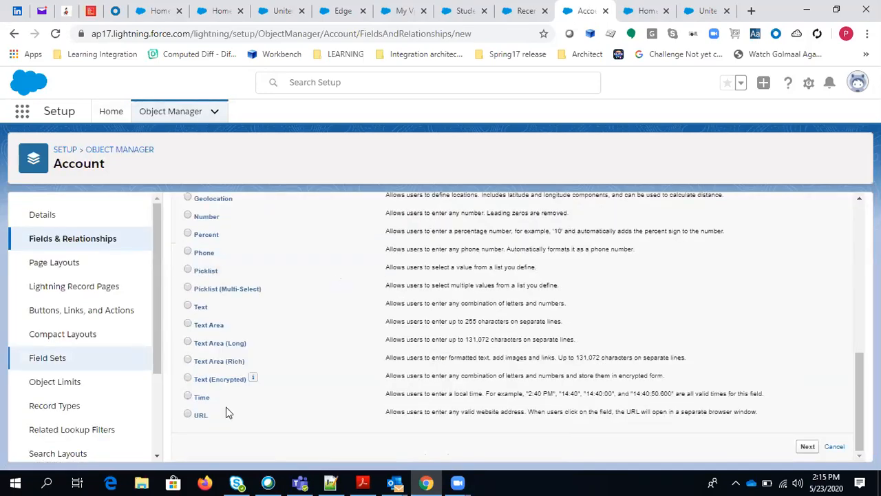
pyautogui.scroll(2, 208, 407)
pyautogui.click(188, 400)
pyautogui.scroll(-3, 568, 436)
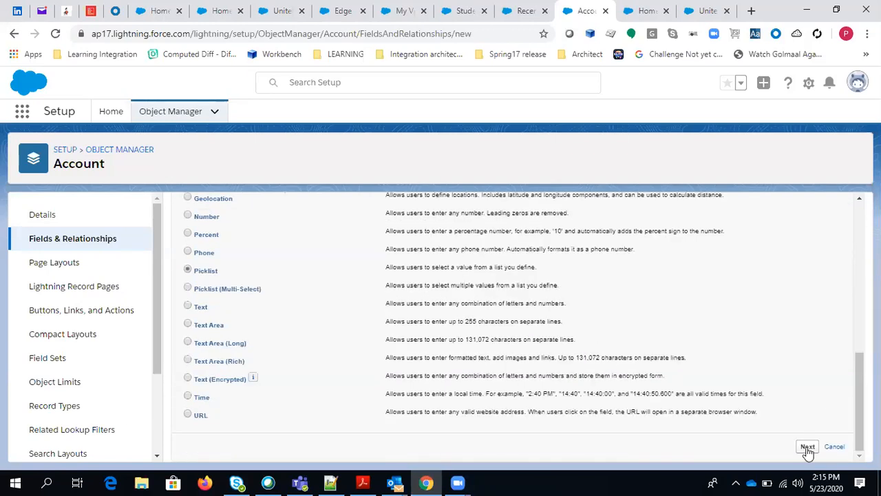
pyautogui.click(807, 448)
# Label the new Account picklist field "state" and have the field name filled in from the label.
pyautogui.click(347, 304)
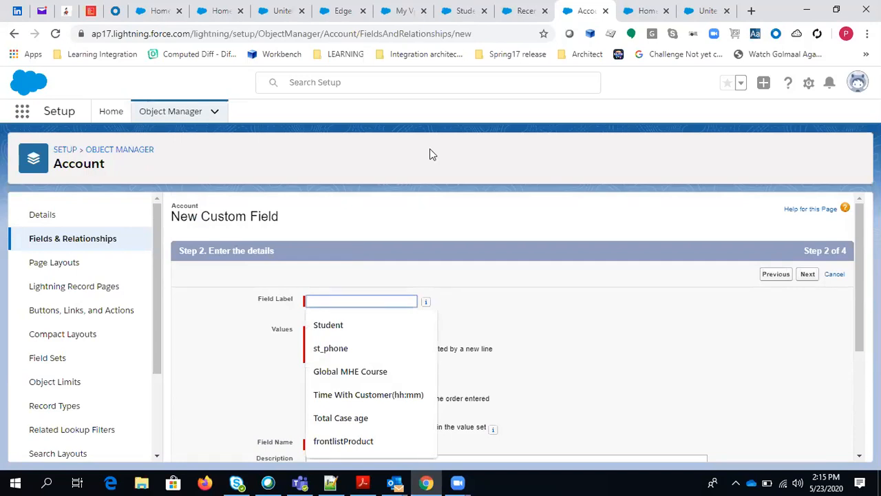
pyautogui.write('state')
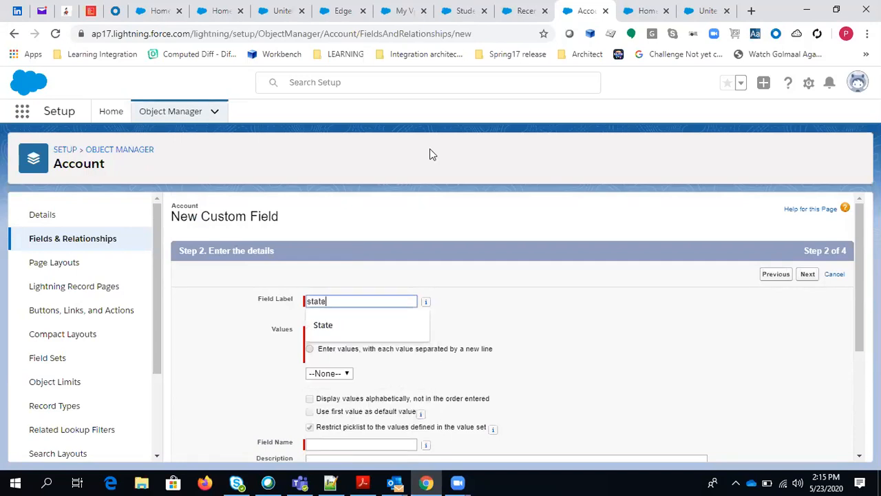
pyautogui.press('Tab')
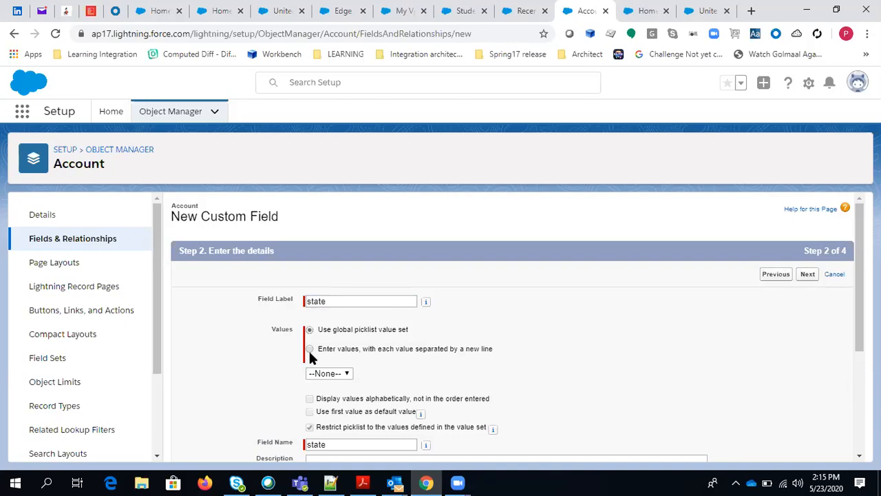
# Define the picklist's own values "UP,", "MP," and "Delhi" on separate lines, then continue to field-level security.
pyautogui.click(309, 349)
pyautogui.scroll(-2, 423, 281)
pyautogui.click(426, 279)
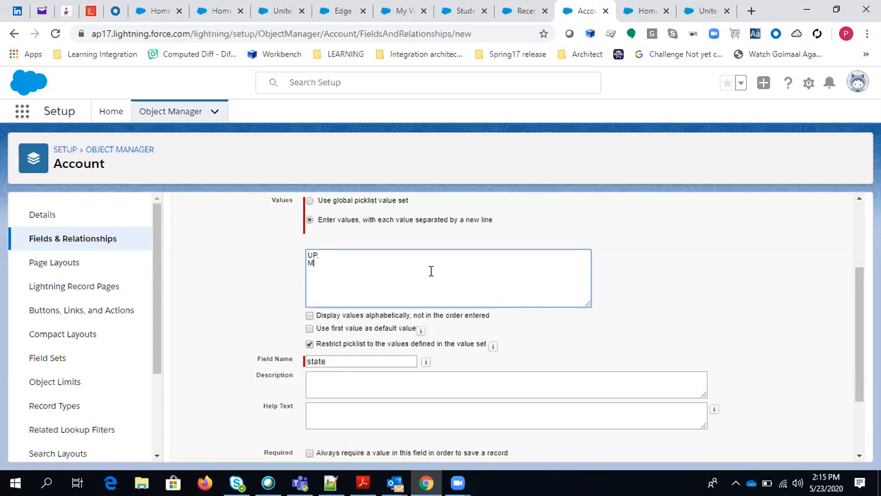
pyautogui.write('UP, MP,')
pyautogui.press('Return')
pyautogui.write('Delhi')
pyautogui.click(707, 315)
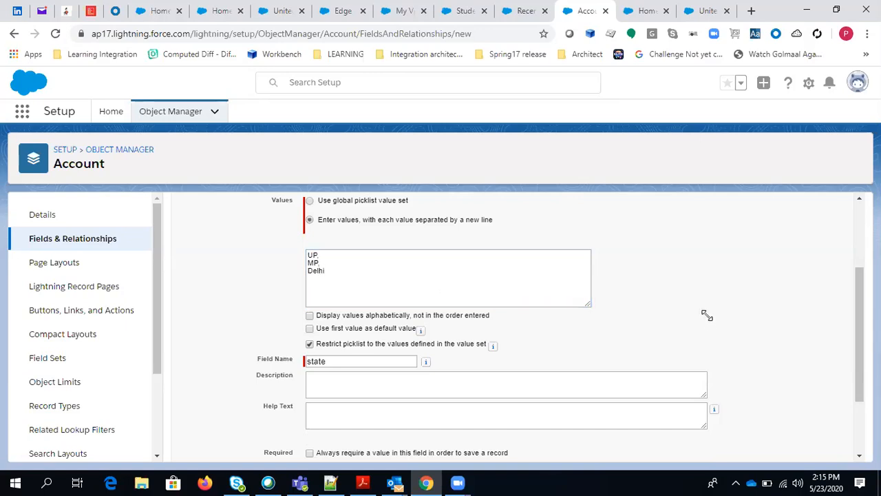
pyautogui.scroll(-2, 705, 316)
pyautogui.click(800, 441)
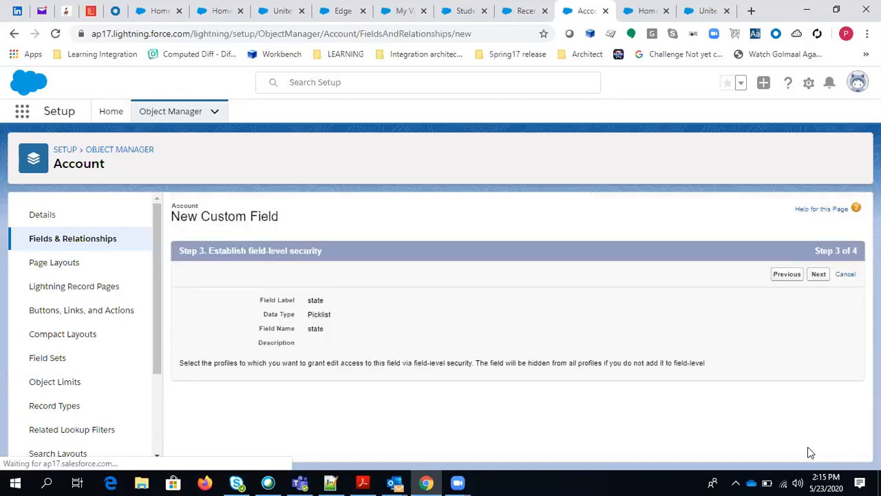
# Continue past field-level security, keep the state field on all four Account page layouts and save it.
pyautogui.click(619, 380)
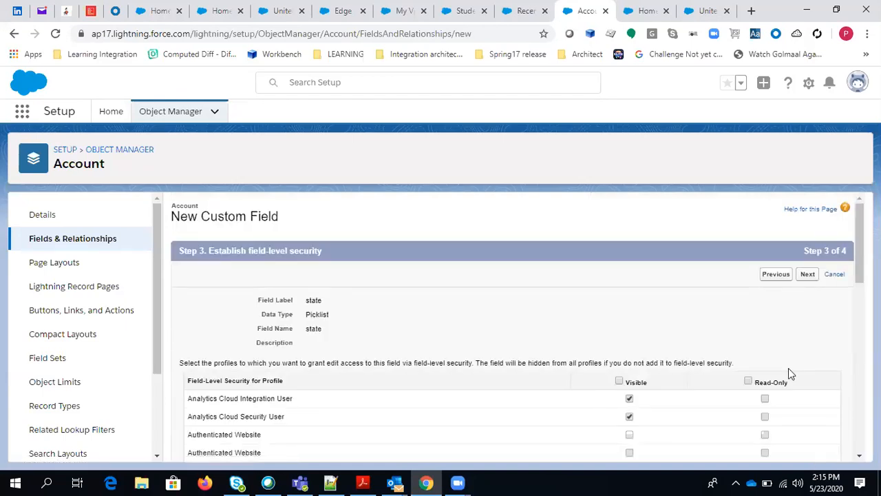
pyautogui.click(807, 275)
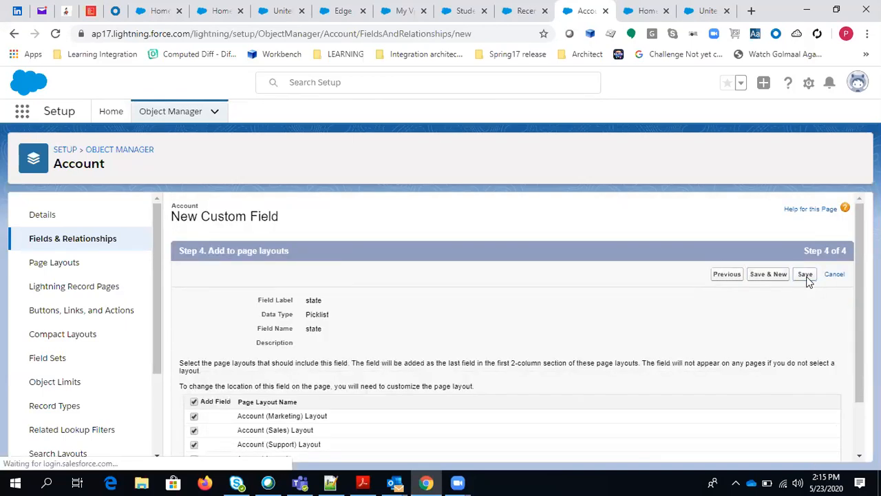
pyautogui.scroll(-1, 648, 328)
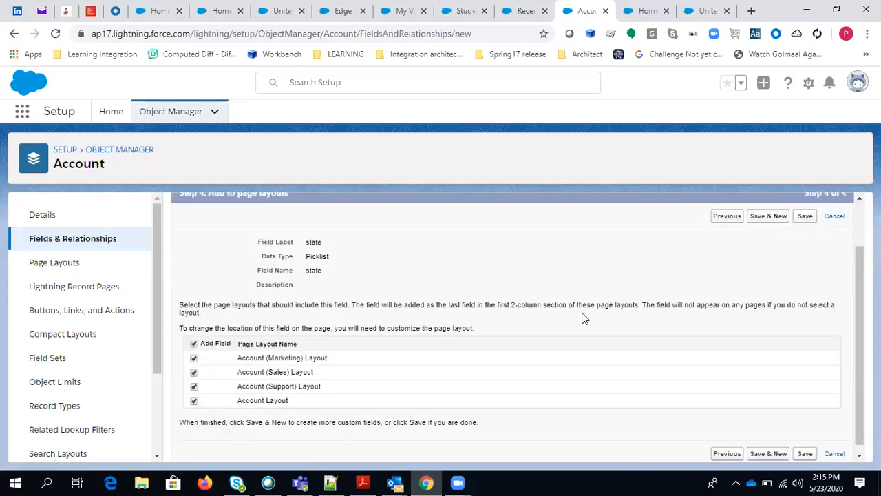
pyautogui.scroll(2, 790, 251)
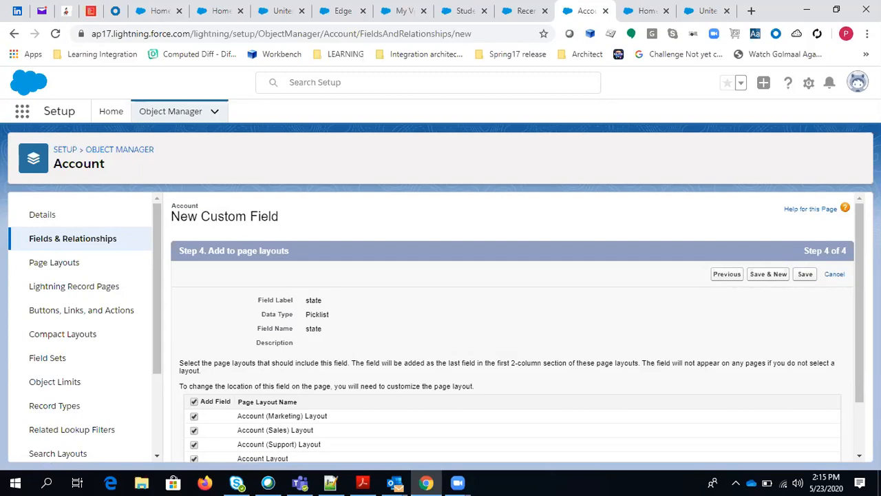
pyautogui.click(801, 276)
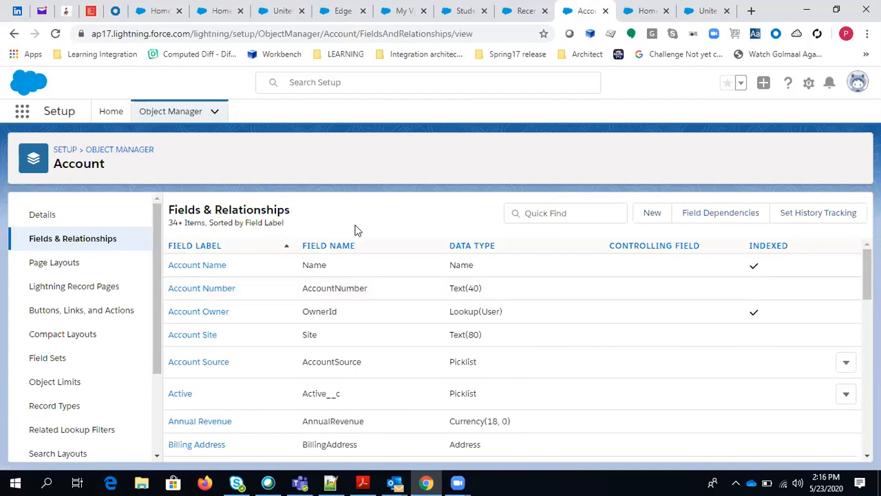
# Find the new state field in the Account fields list and check its field name and data type.
pyautogui.scroll(-15, 365, 252)
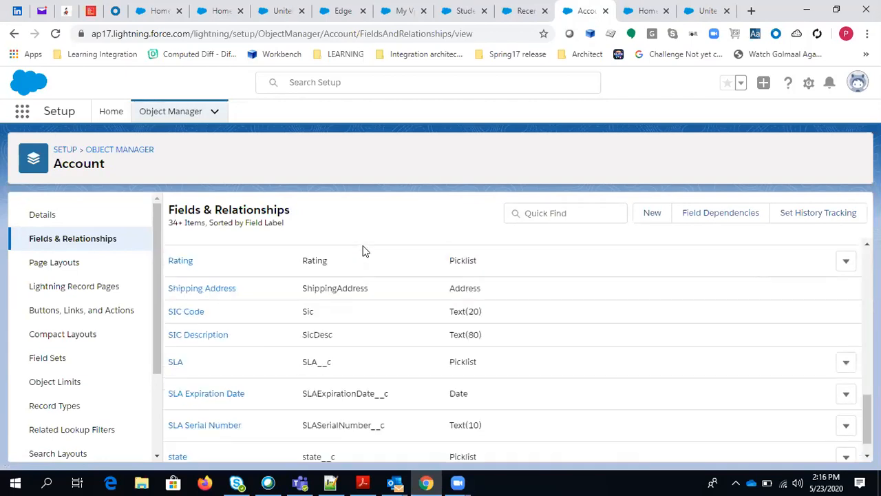
pyautogui.scroll(-5, 363, 255)
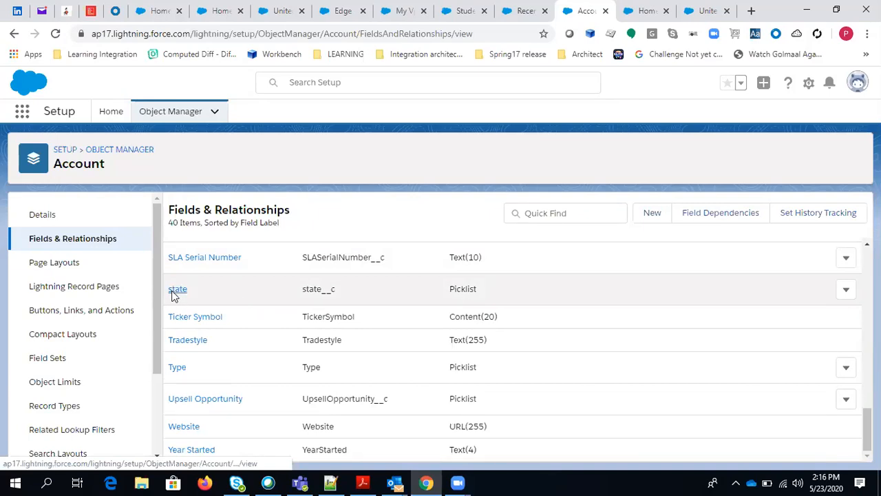
pyautogui.moveTo(298, 285); pyautogui.dragTo(468, 296)
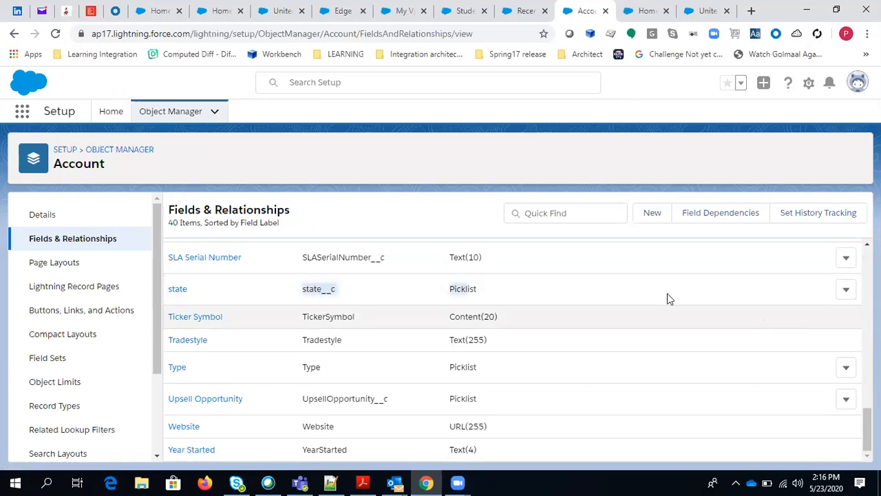
pyautogui.click(437, 228)
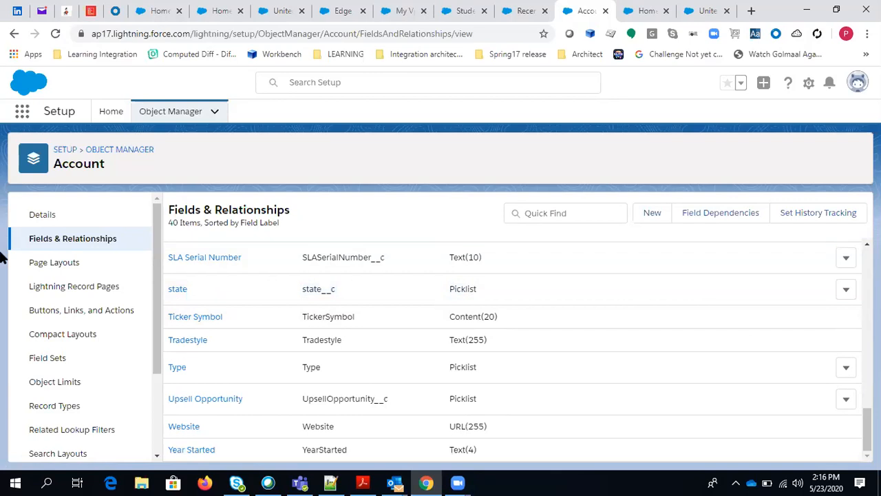
# Switch from Setup to the standard Sales app and go to its Accounts list.
pyautogui.click(23, 115)
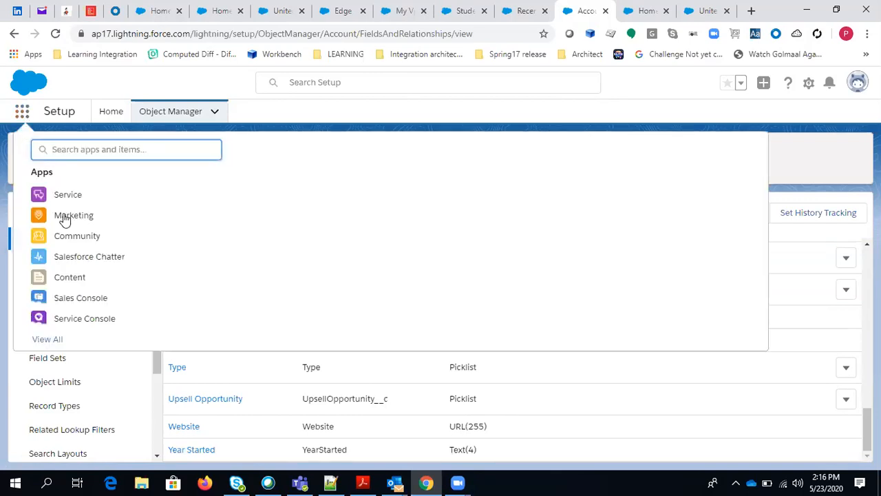
pyautogui.click(52, 339)
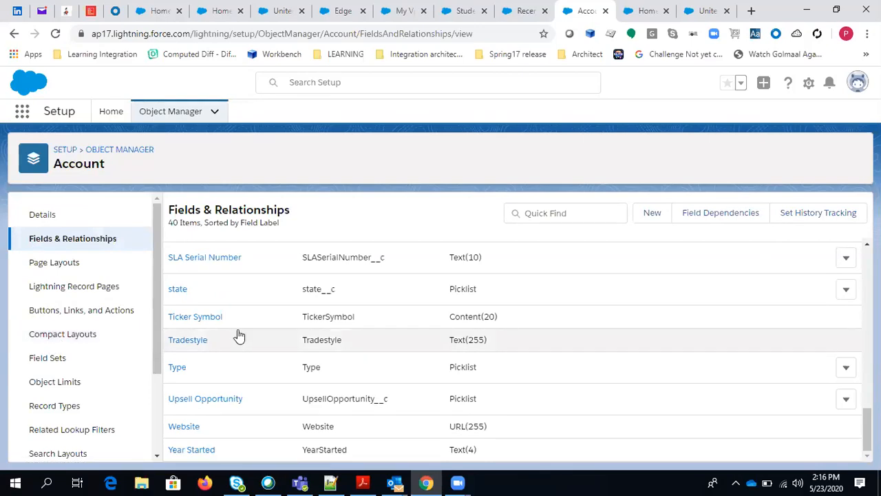
pyautogui.scroll(-2, 313, 362)
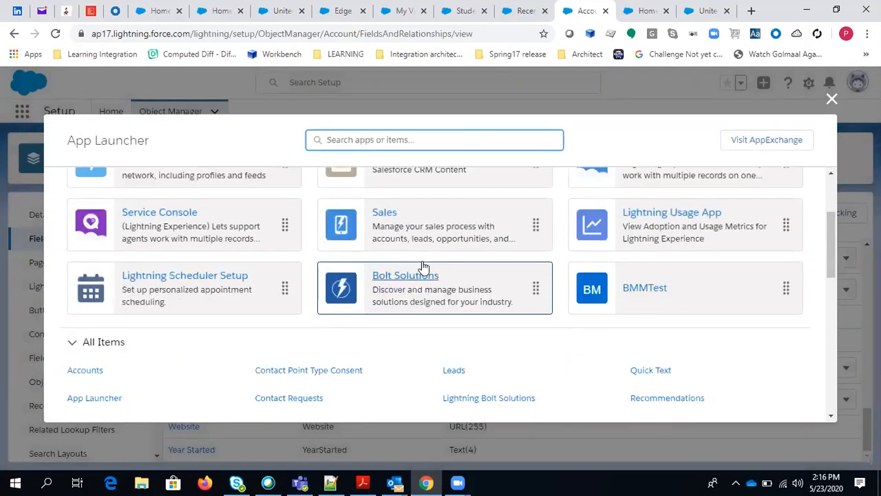
pyautogui.click(382, 215)
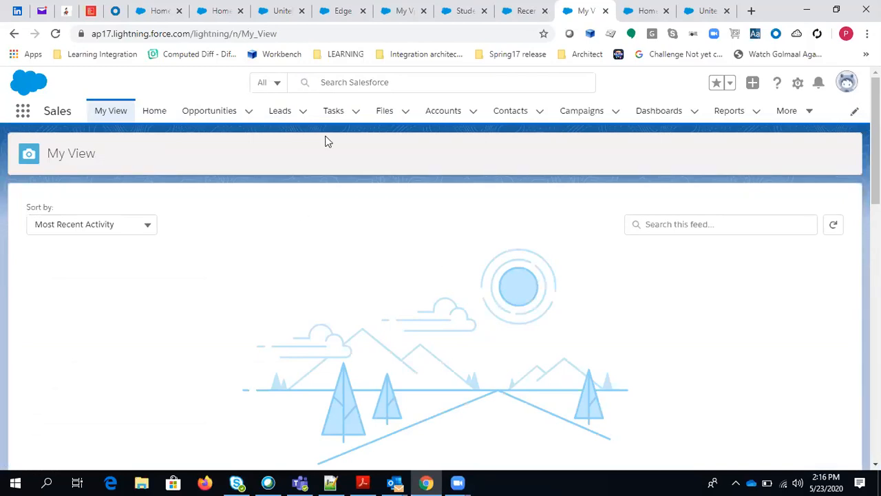
pyautogui.click(444, 116)
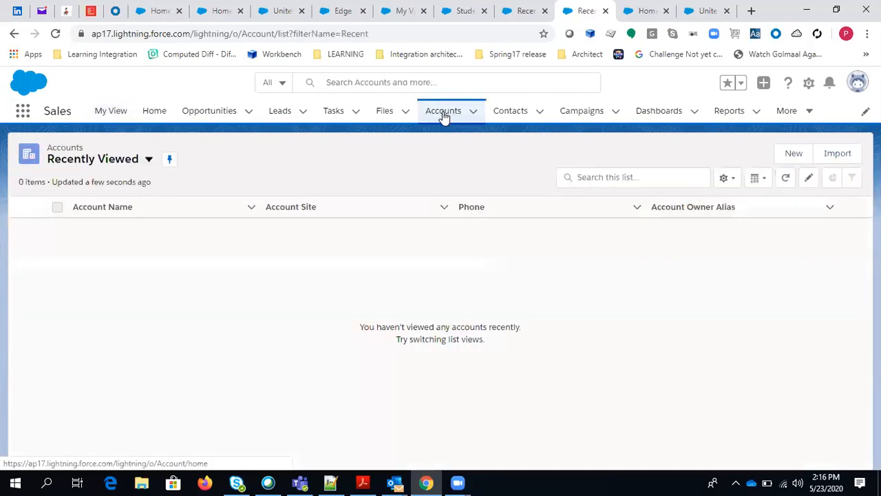
# Check the choices offered by the state picklist in a new account form, then close the form without saving.
pyautogui.click(794, 154)
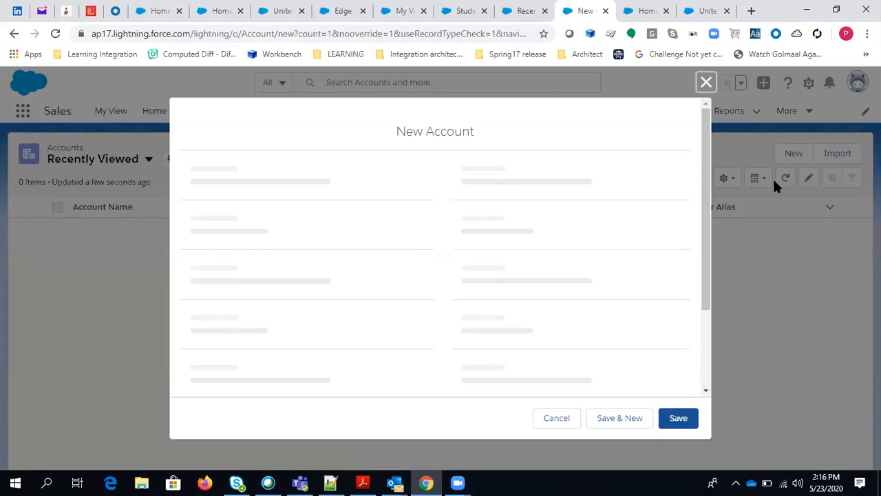
pyautogui.scroll(-3, 577, 301)
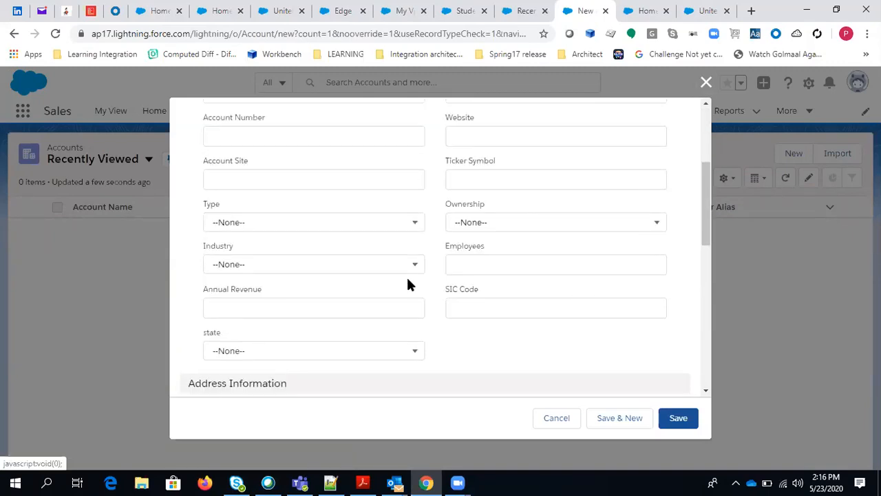
pyautogui.scroll(-2, 248, 212)
pyautogui.click(255, 222)
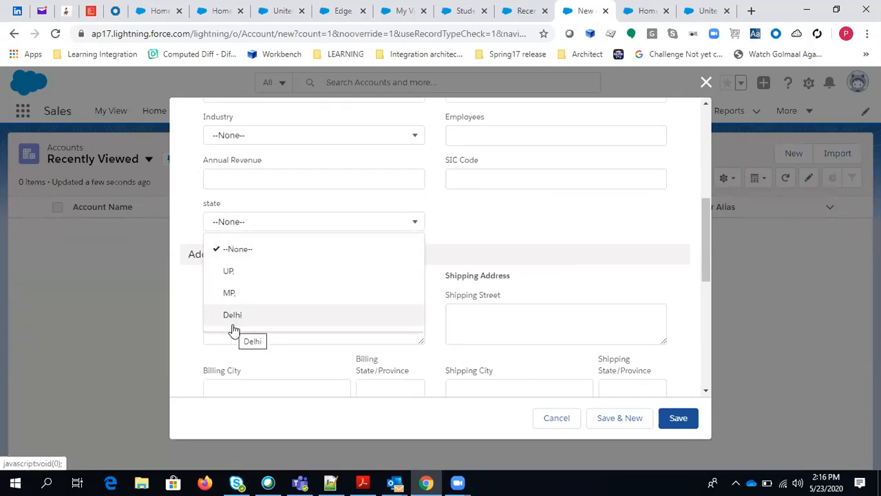
pyautogui.click(577, 239)
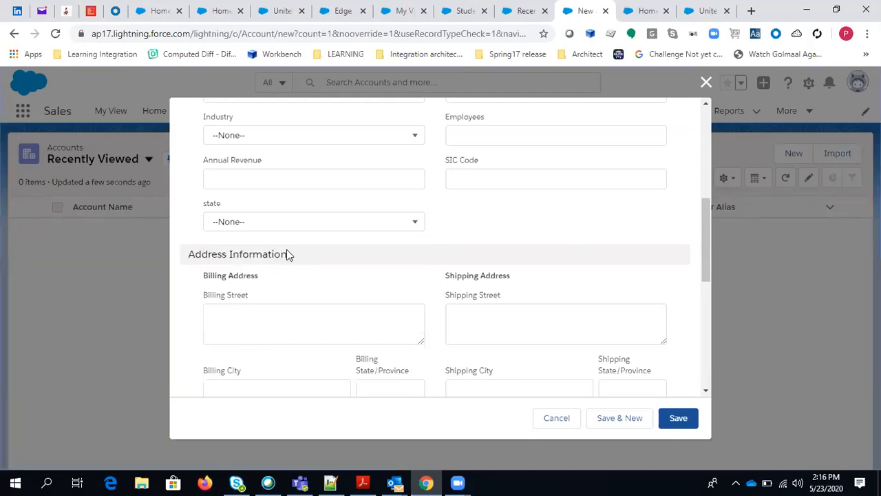
pyautogui.click(704, 89)
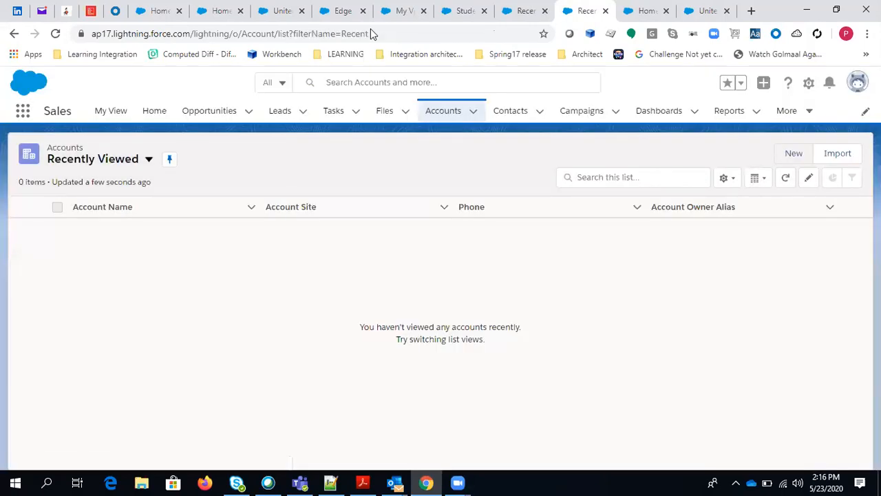